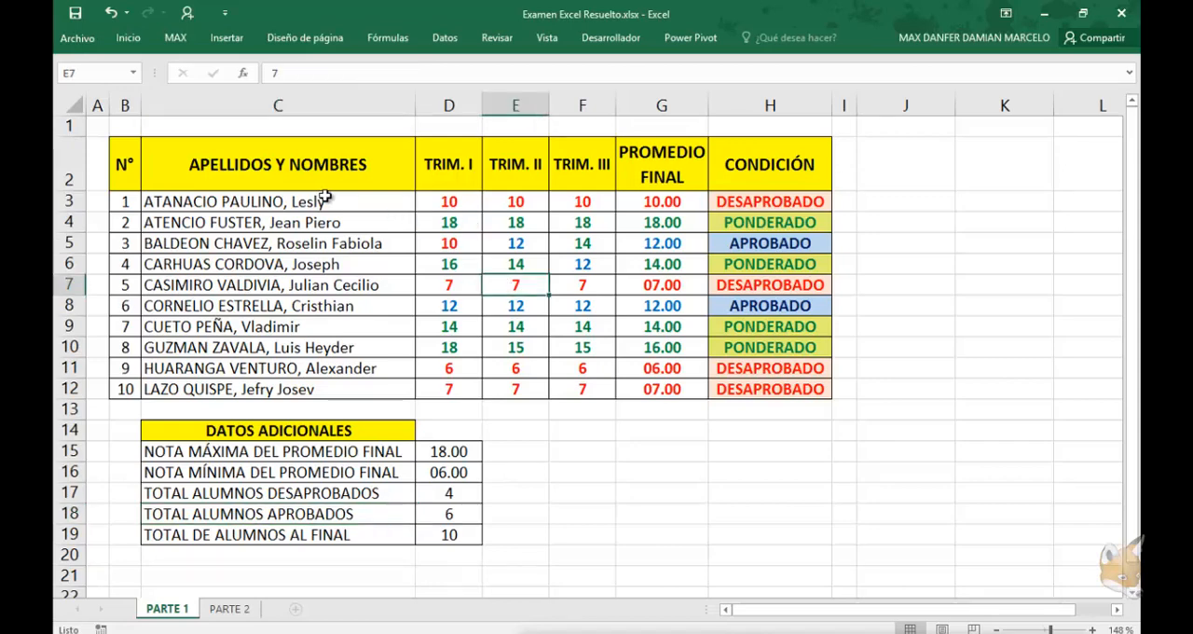
Examine the student list, trimester grades, final average and CONDICIÓN columns of the PARTE 1 table
{"action": "left_click", "coordinate": [128, 202]}
{"action": "left_click", "coordinate": [384, 389], "text": "shift"}
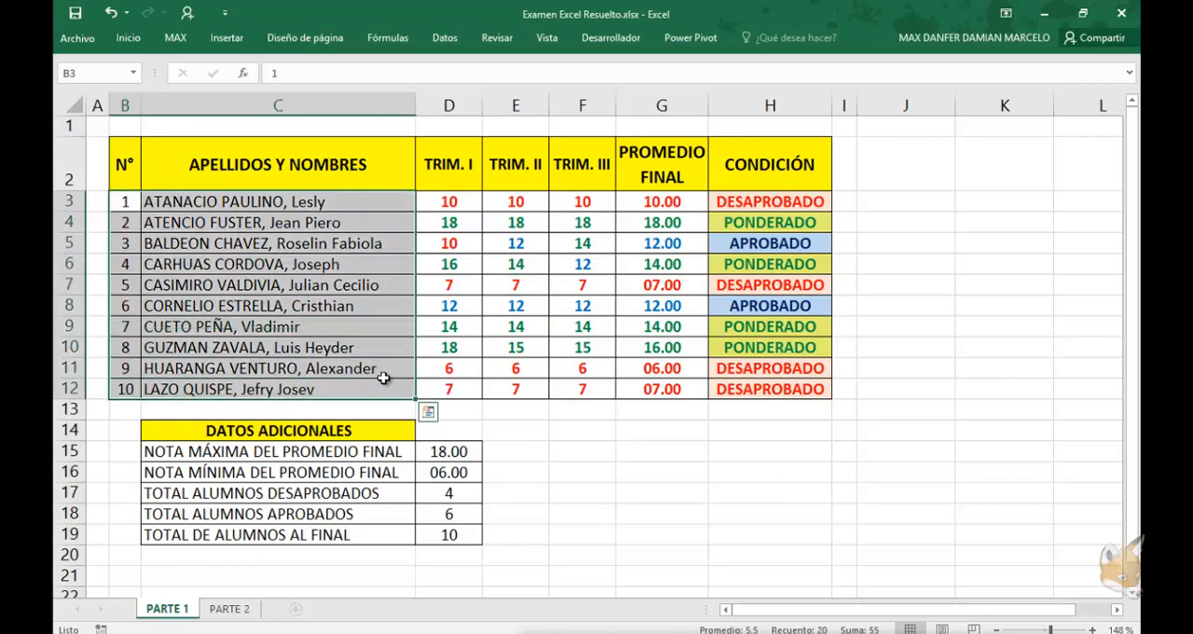
{"action": "left_click", "coordinate": [384, 377]}
{"action": "left_click_drag", "start_coordinate": [456, 201], "coordinate": [450, 388]}
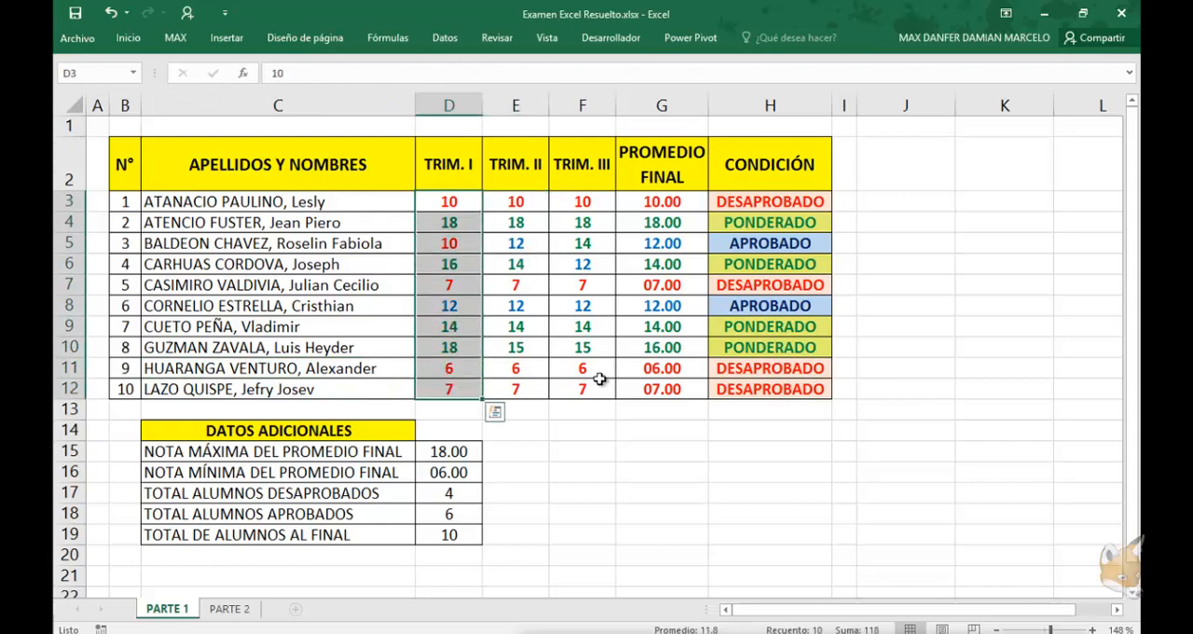
{"action": "left_click_drag", "start_coordinate": [597, 389], "coordinate": [660, 389]}
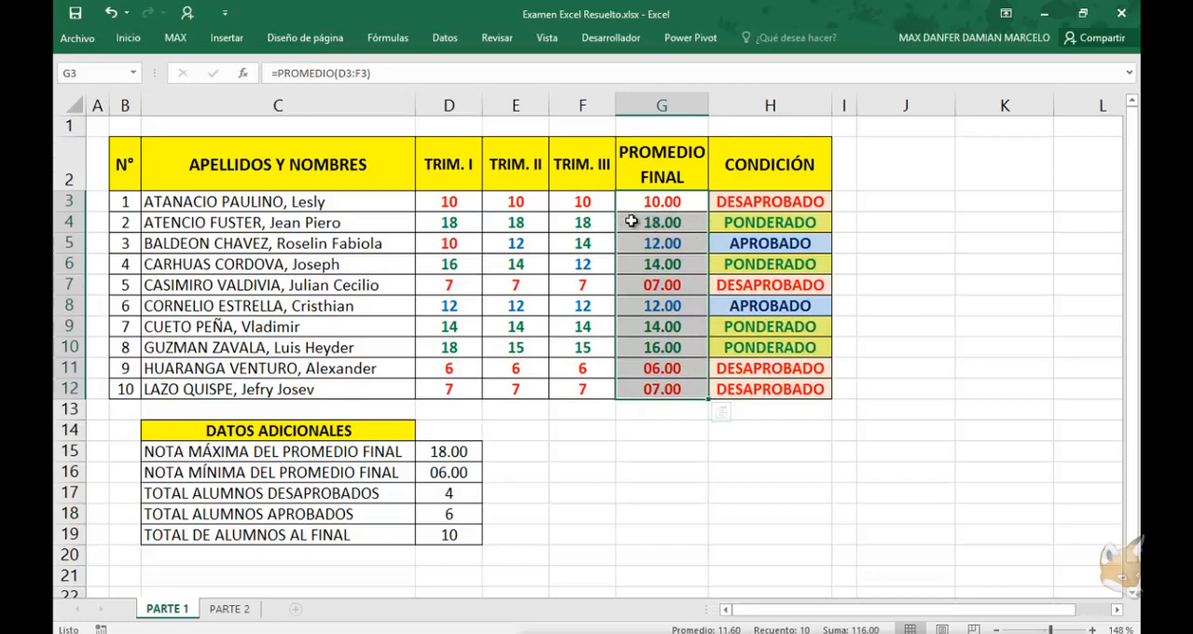
{"action": "left_click", "coordinate": [742, 203]}
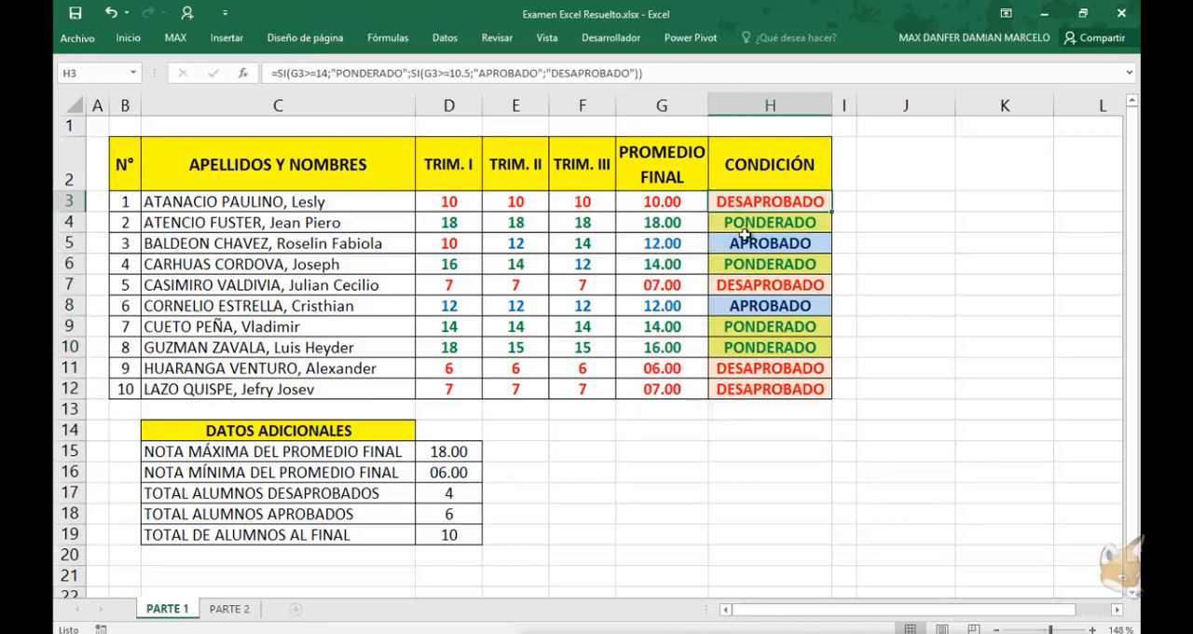
{"action": "left_click", "coordinate": [742, 223]}
{"action": "left_click", "coordinate": [743, 243]}
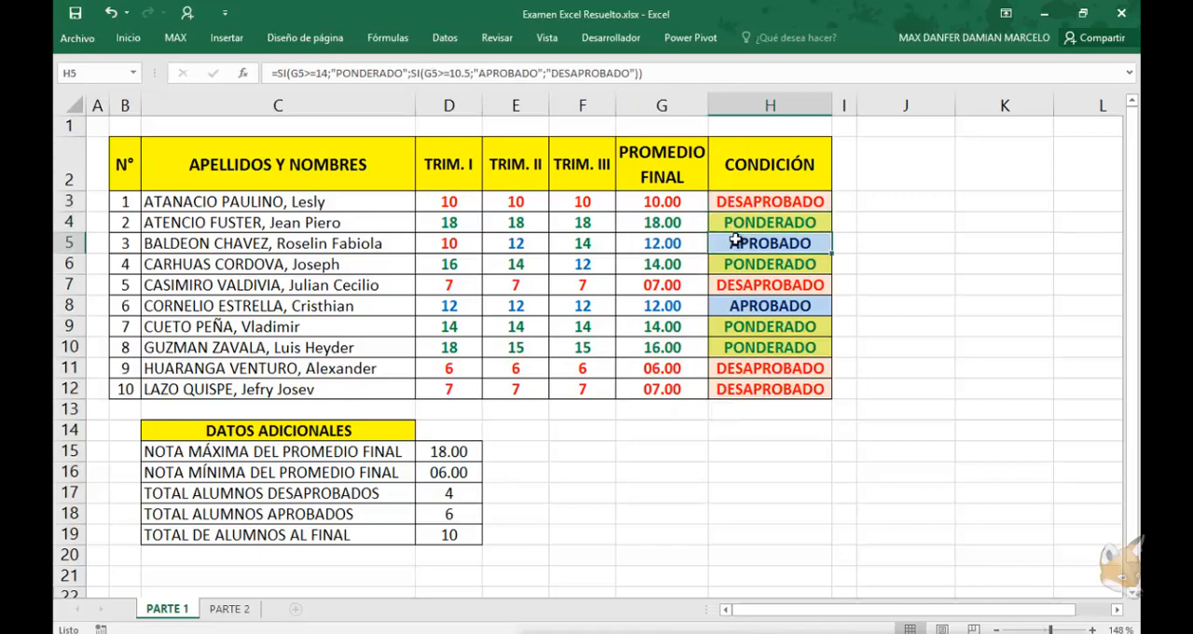
Set the first student's TRIM. I grade to 15 and check the recalculated final average
{"action": "left_click", "coordinate": [473, 201]}
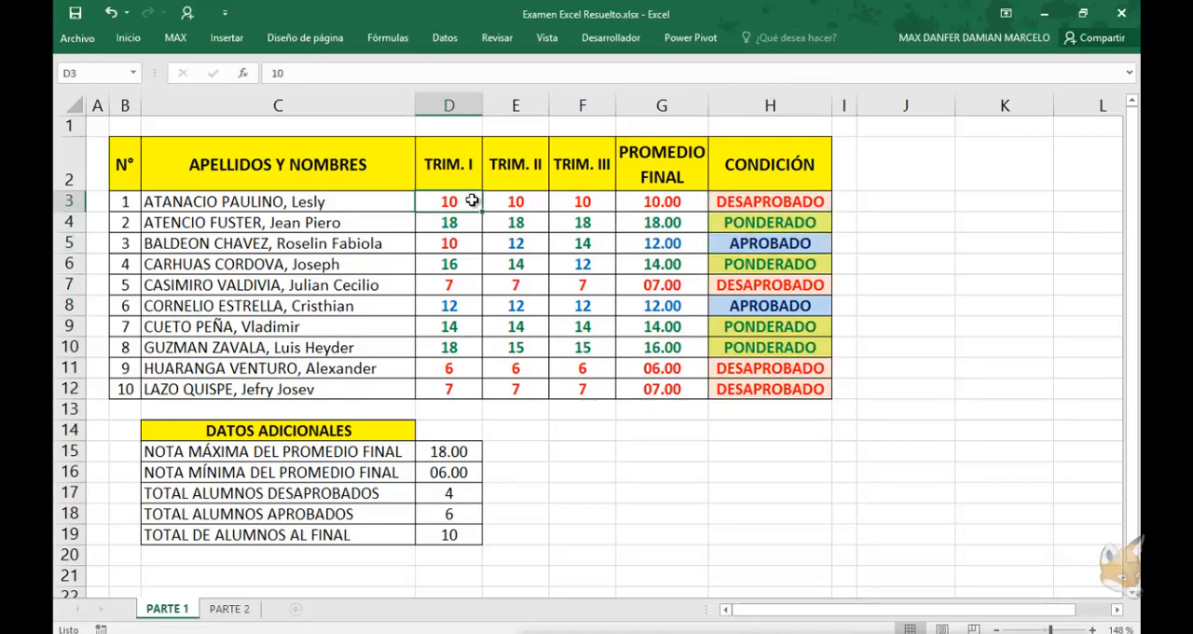
{"action": "type", "text": "15"}
{"action": "key", "text": "Return"}
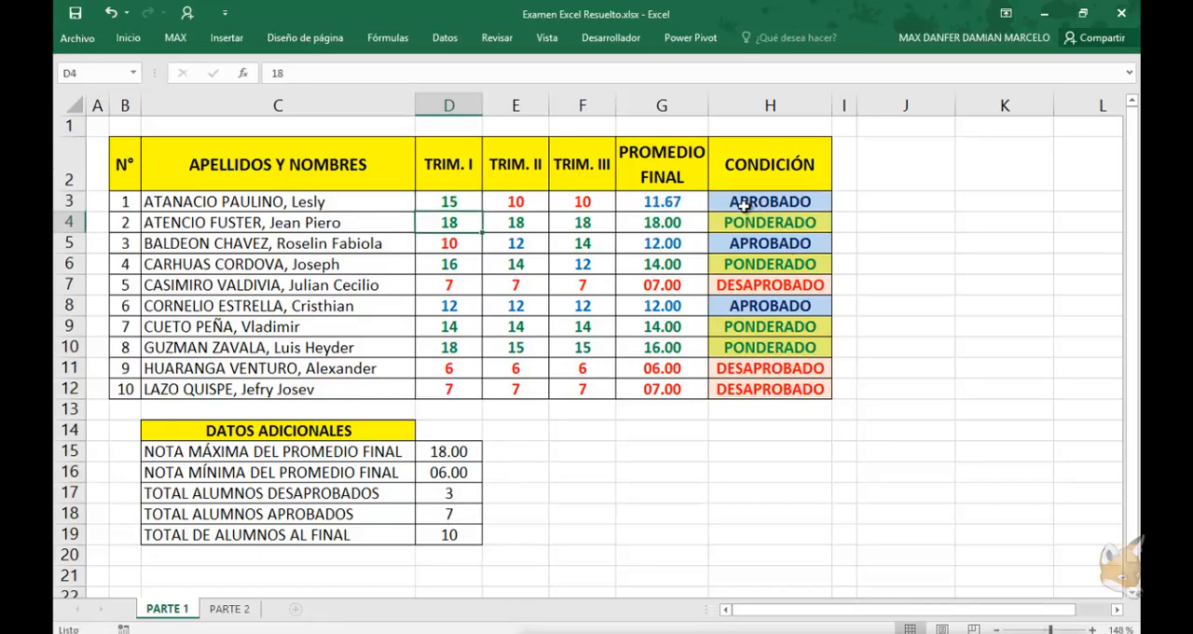
{"action": "left_click", "coordinate": [671, 202]}
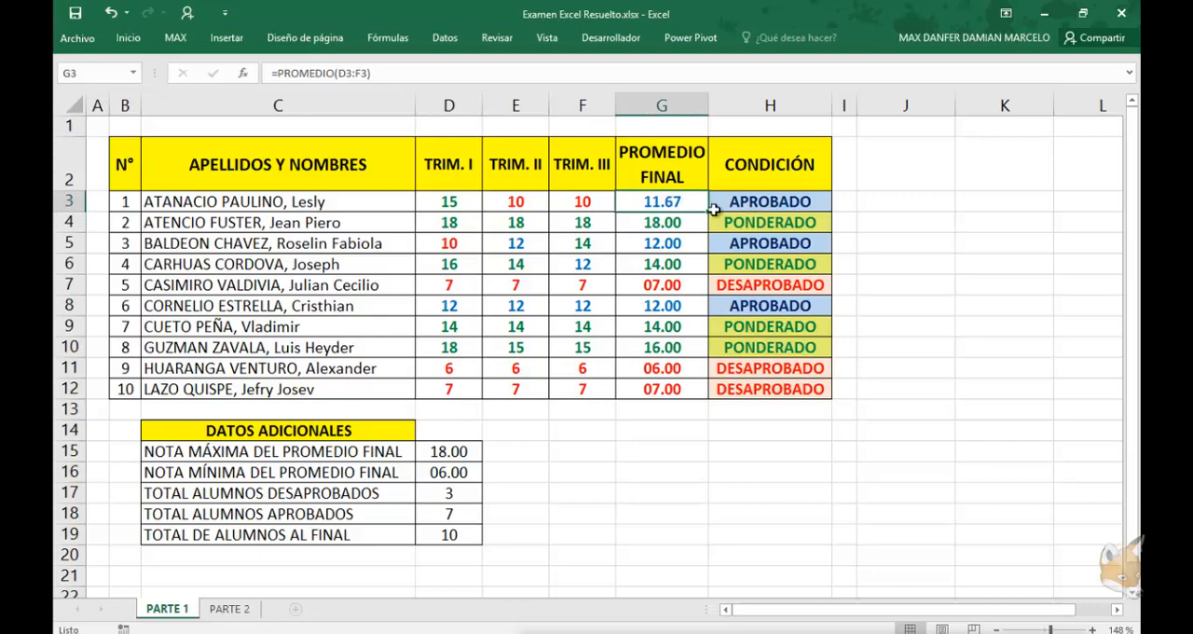
{"action": "left_click", "coordinate": [714, 207]}
Set the first student's TRIM. II and TRIM. III grades to 15 and check the CONDICIÓN formula
{"action": "left_click", "coordinate": [515, 201]}
{"action": "type", "text": "15"}
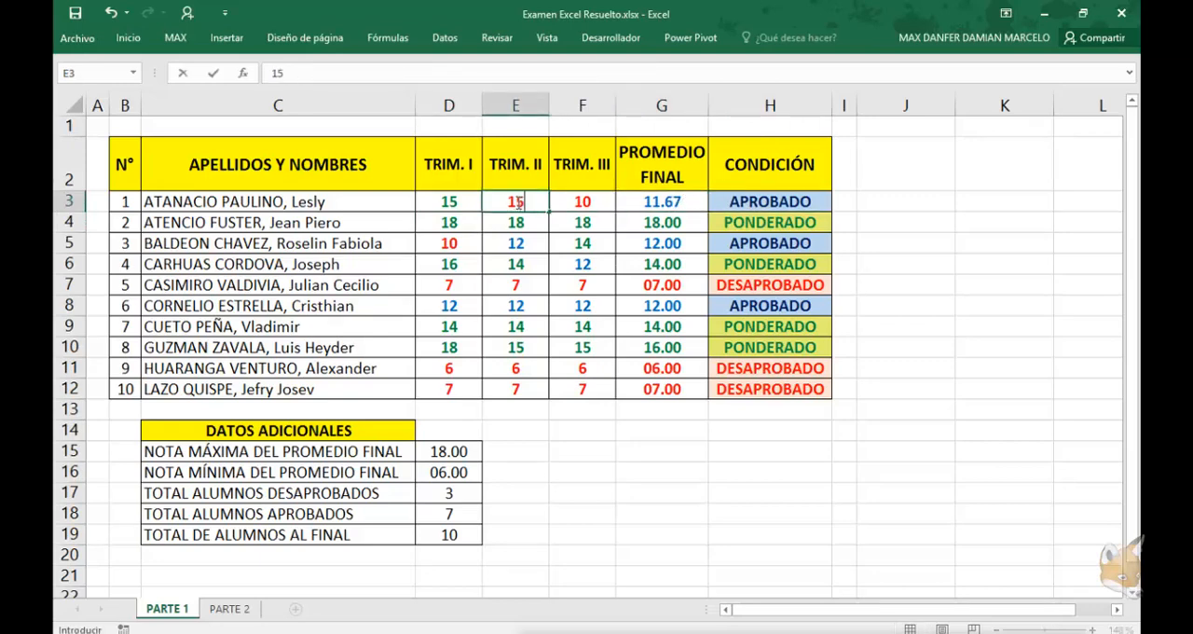
{"action": "key", "text": "Return"}
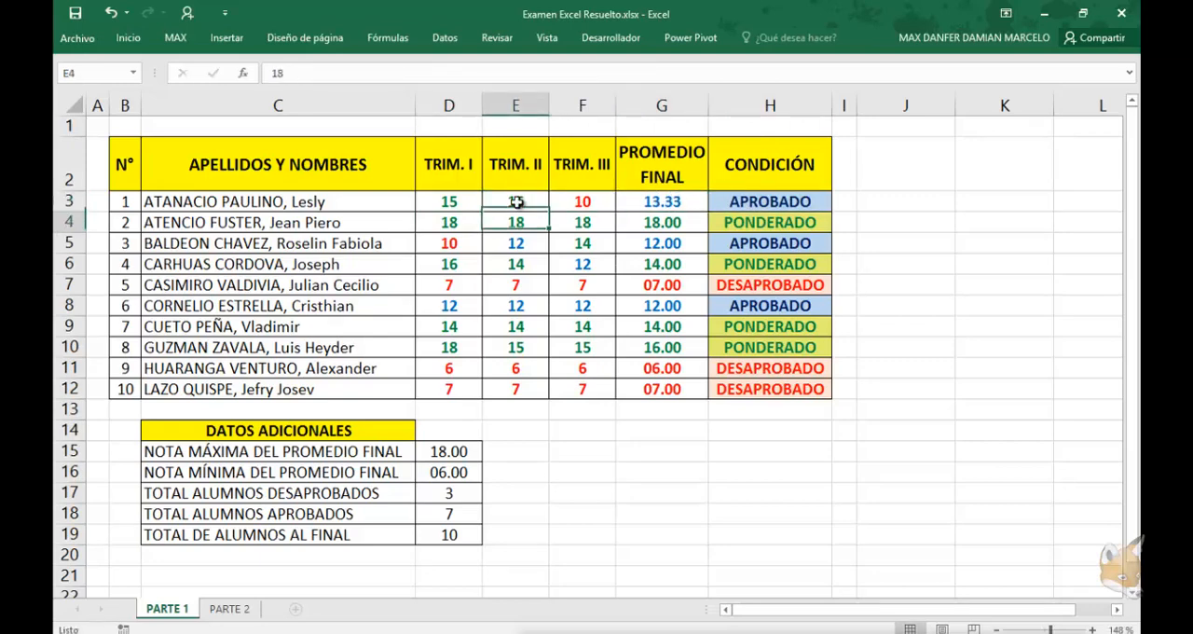
{"action": "left_click", "coordinate": [587, 201]}
{"action": "type", "text": "15"}
{"action": "key", "text": "Return"}
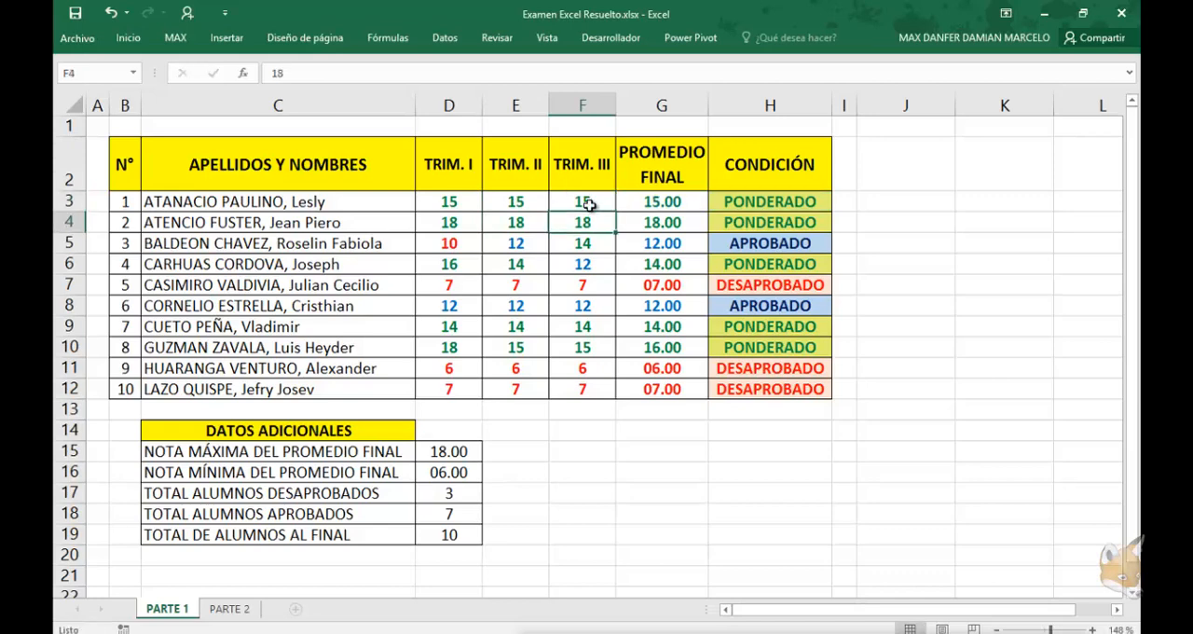
{"action": "left_click", "coordinate": [766, 198]}
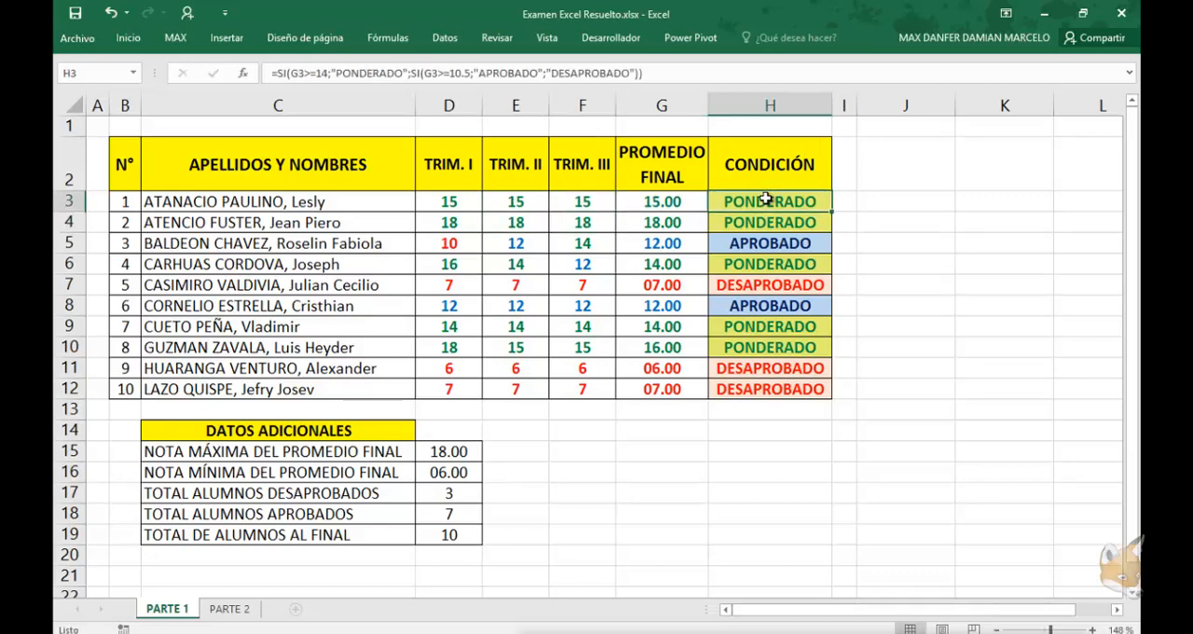
Undo the three grade changes in the first student's row
{"action": "key", "text": "ctrl+z"}
{"action": "key", "text": "ctrl+z"}
{"action": "key", "text": "ctrl+z"}
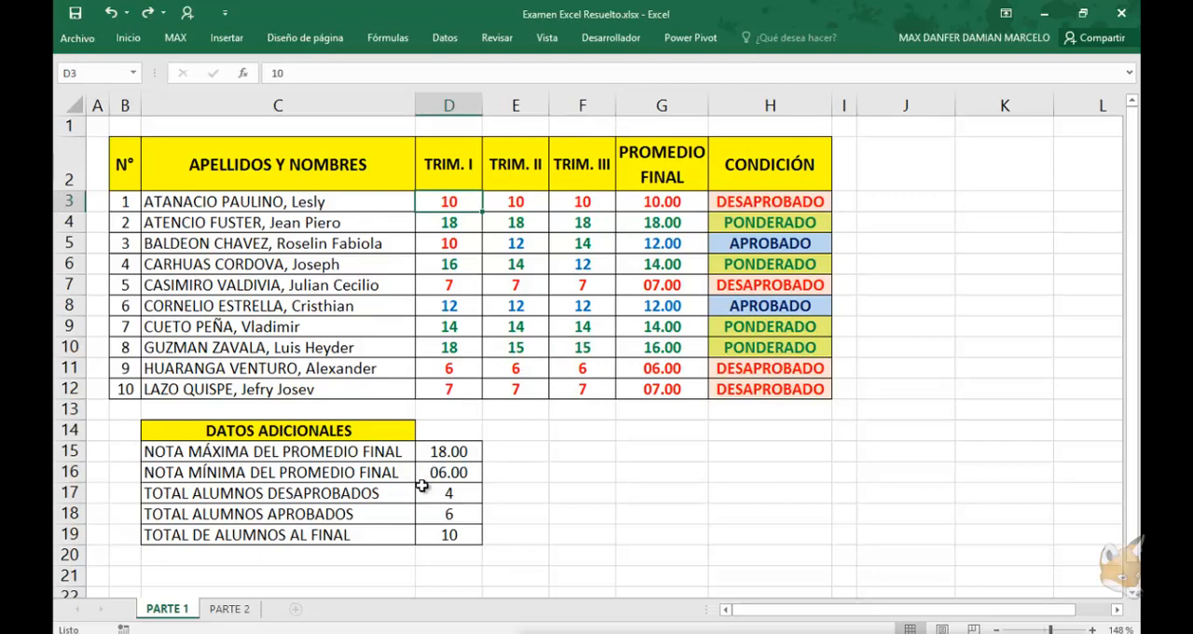
Examine the maximum and minimum formulas in the DATOS ADICIONALES table against the final average column
{"action": "left_click", "coordinate": [392, 496]}
{"action": "left_click", "coordinate": [715, 393]}
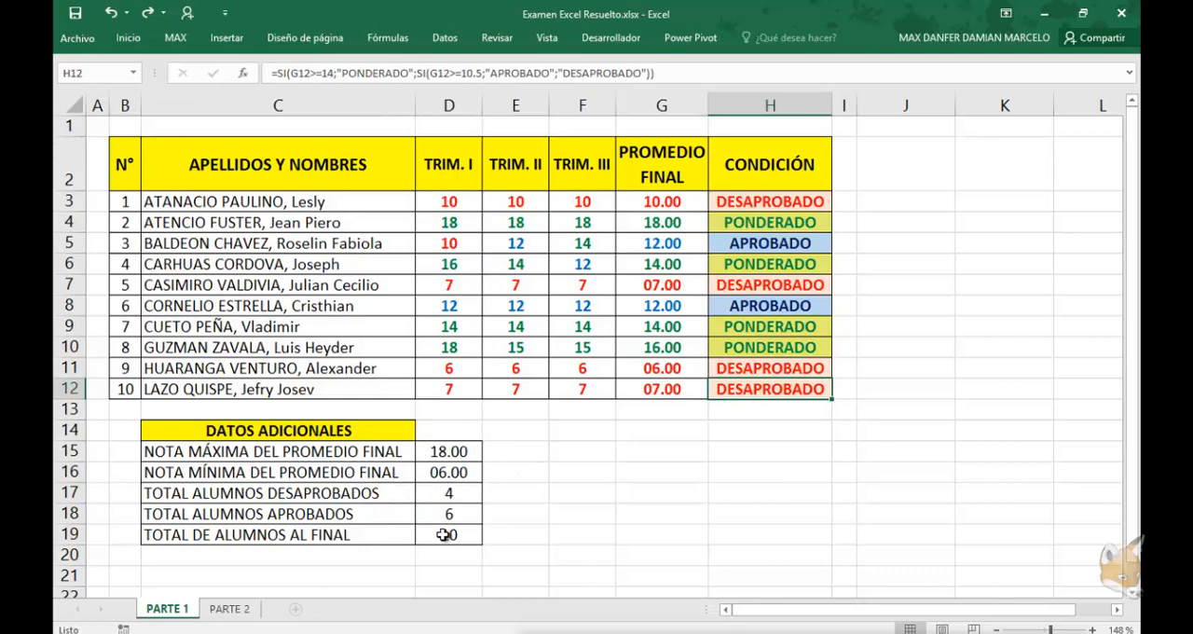
{"action": "left_click_drag", "start_coordinate": [445, 535], "coordinate": [320, 427]}
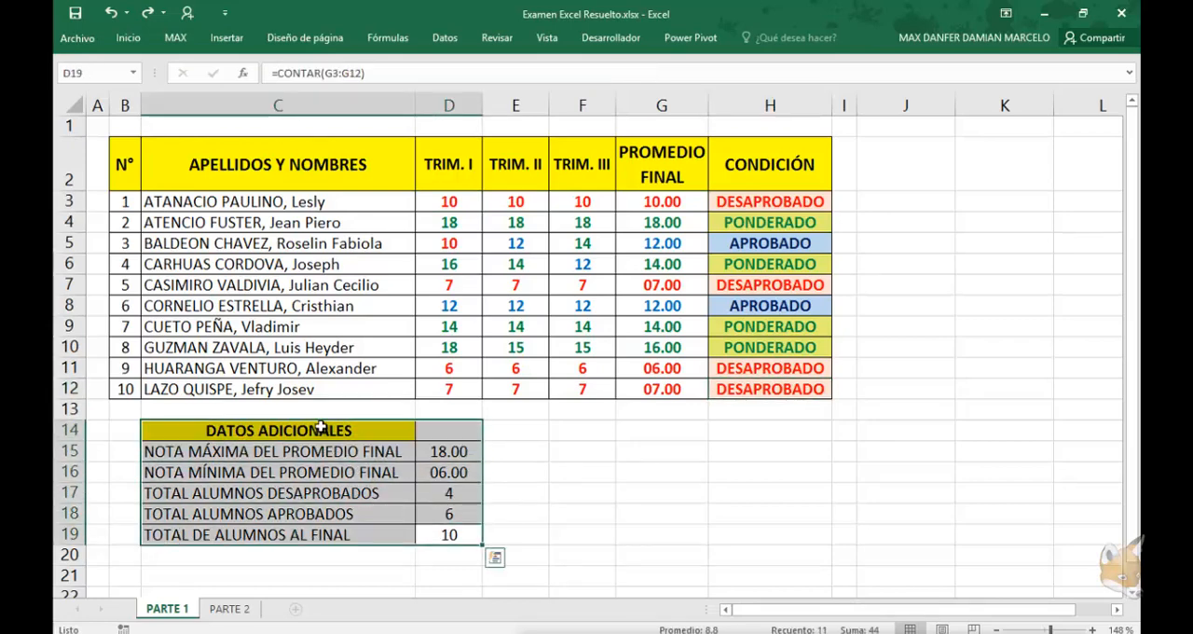
{"action": "left_click", "coordinate": [315, 466]}
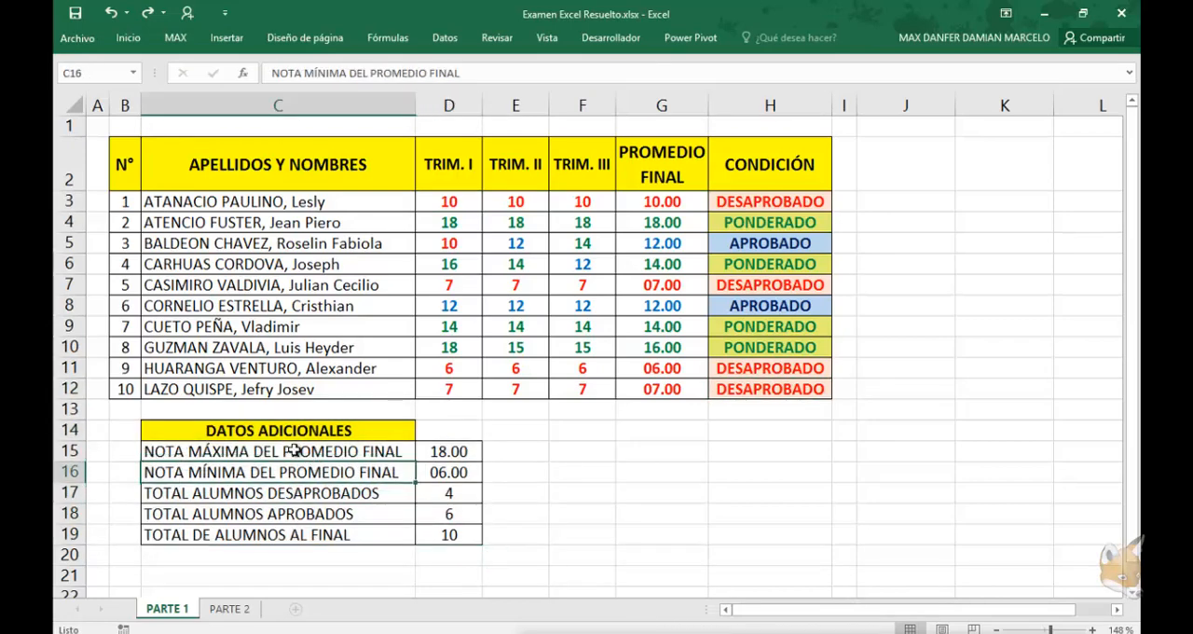
{"action": "left_click", "coordinate": [293, 453]}
{"action": "left_click", "coordinate": [436, 452]}
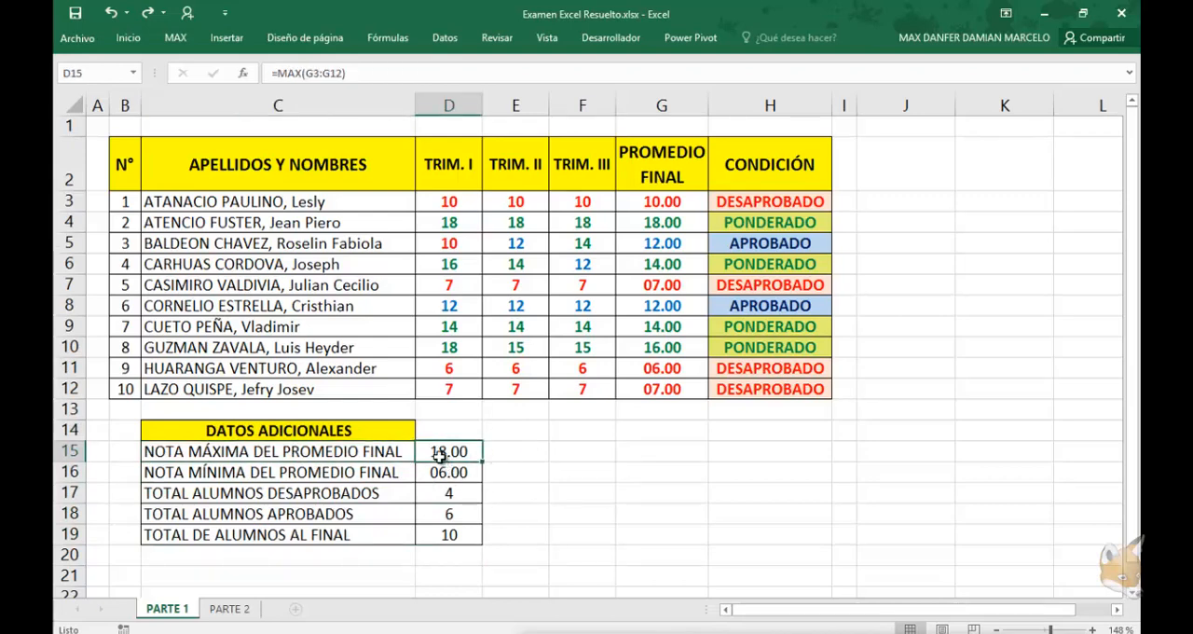
{"action": "left_click_drag", "start_coordinate": [660, 204], "coordinate": [666, 389]}
{"action": "left_click", "coordinate": [681, 222]}
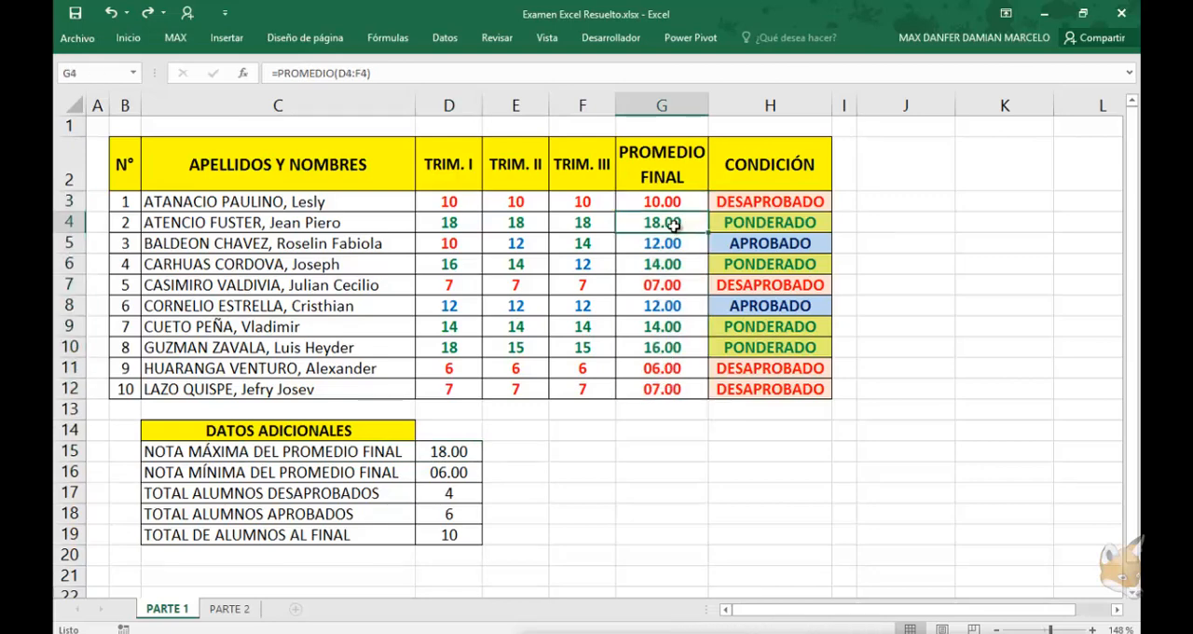
{"action": "left_click", "coordinate": [445, 476]}
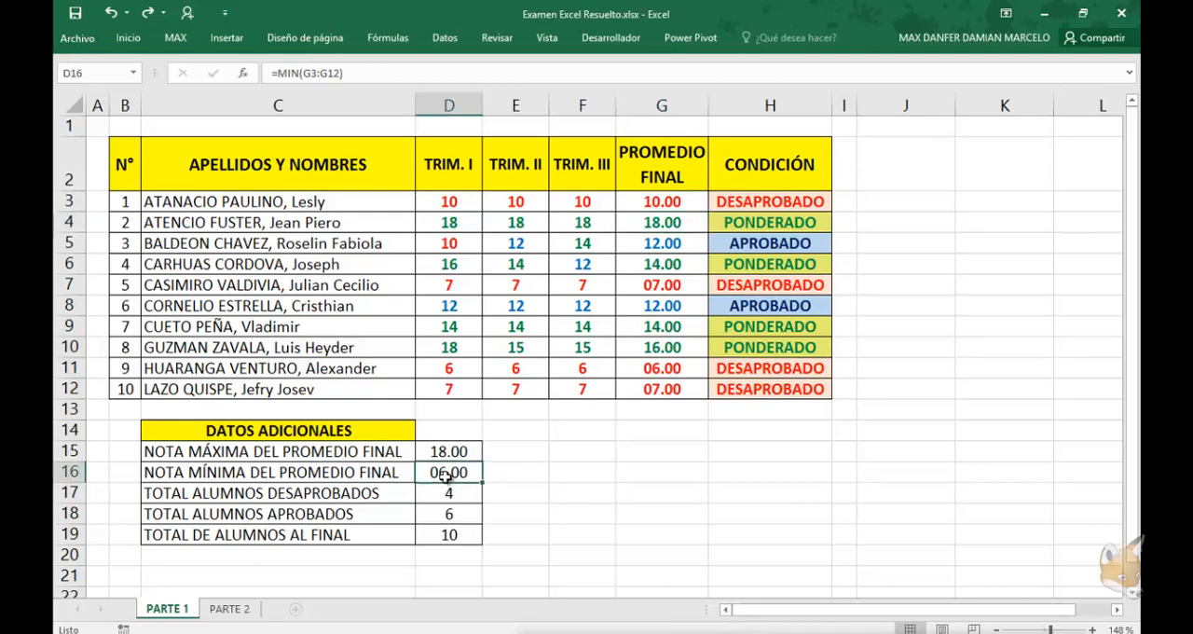
{"action": "left_click", "coordinate": [657, 373]}
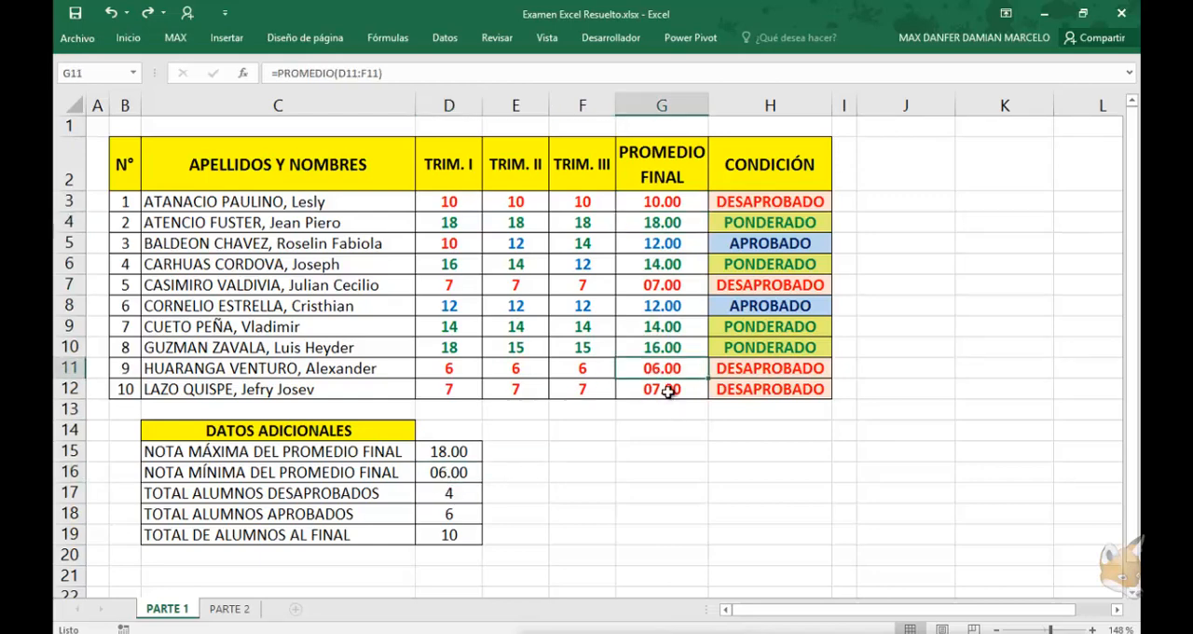
Compare the formulas counting failed and passed students with the matching entries in the CONDICIÓN column
{"action": "left_click", "coordinate": [446, 494]}
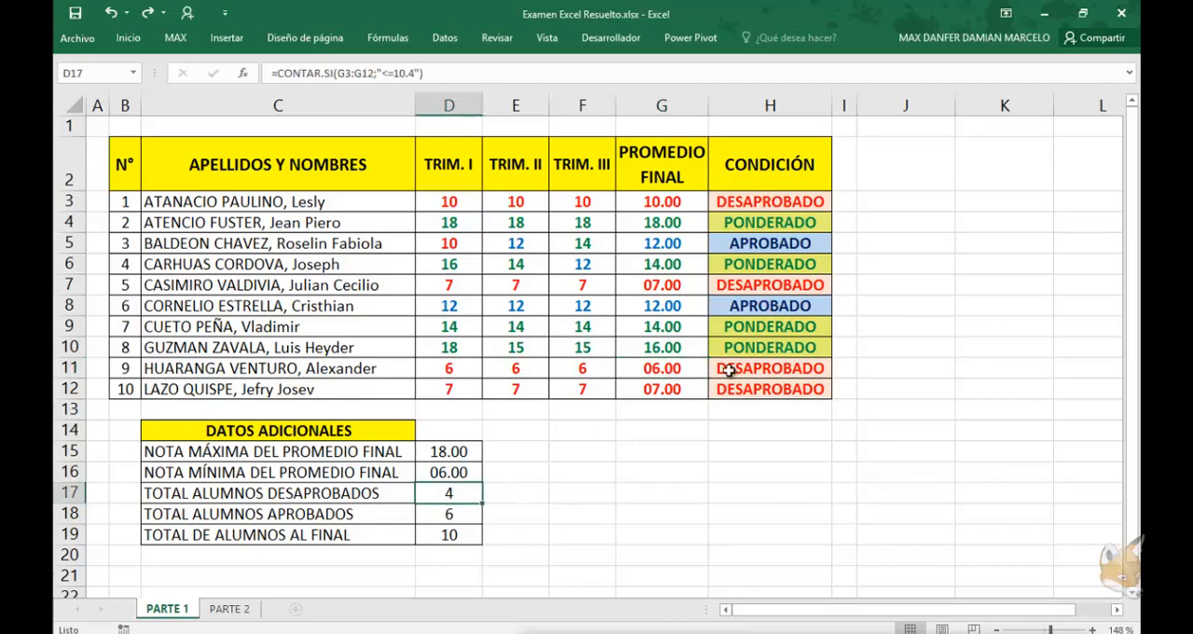
{"action": "left_click_drag", "start_coordinate": [744, 392], "coordinate": [746, 370]}
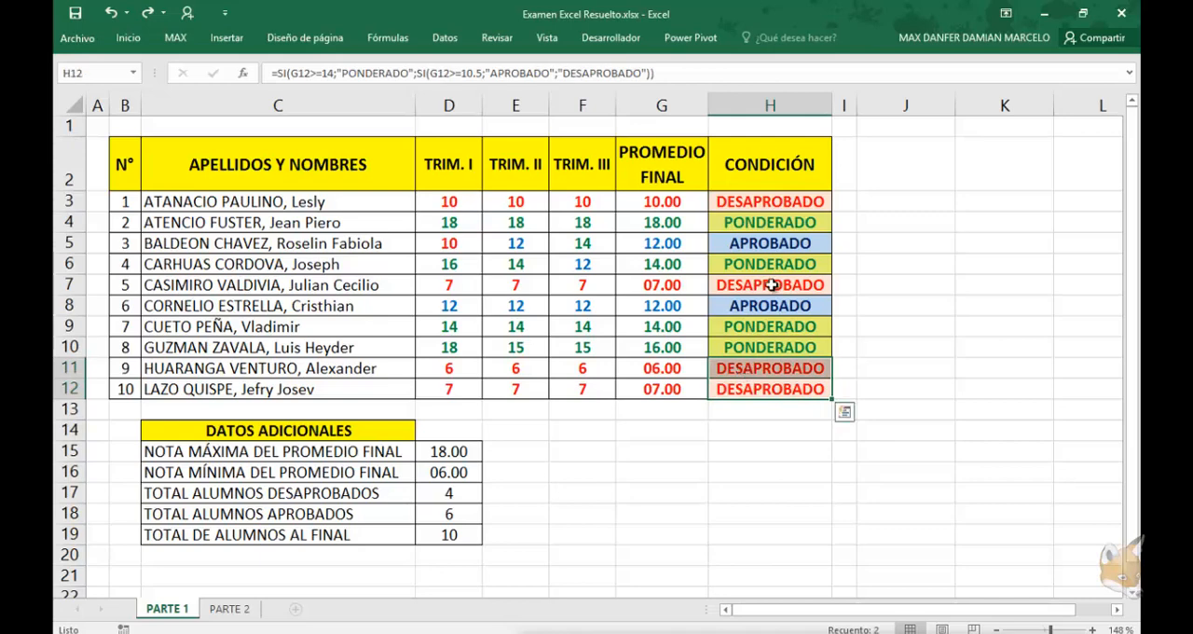
{"action": "left_click", "coordinate": [460, 515]}
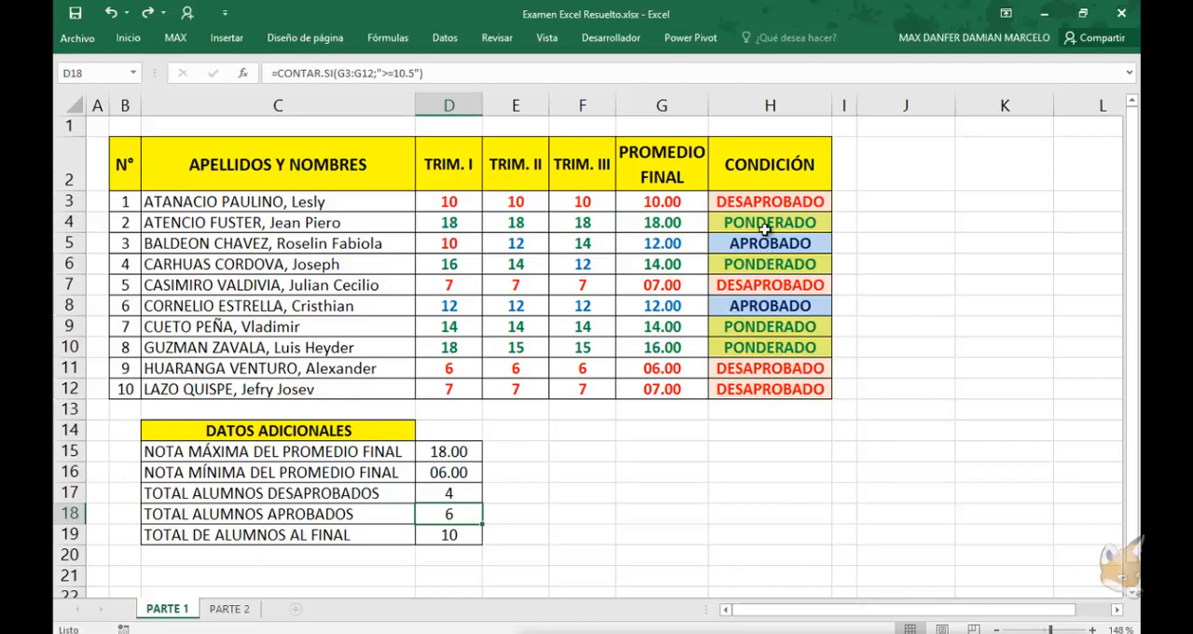
{"action": "left_click_drag", "start_coordinate": [767, 230], "coordinate": [766, 306]}
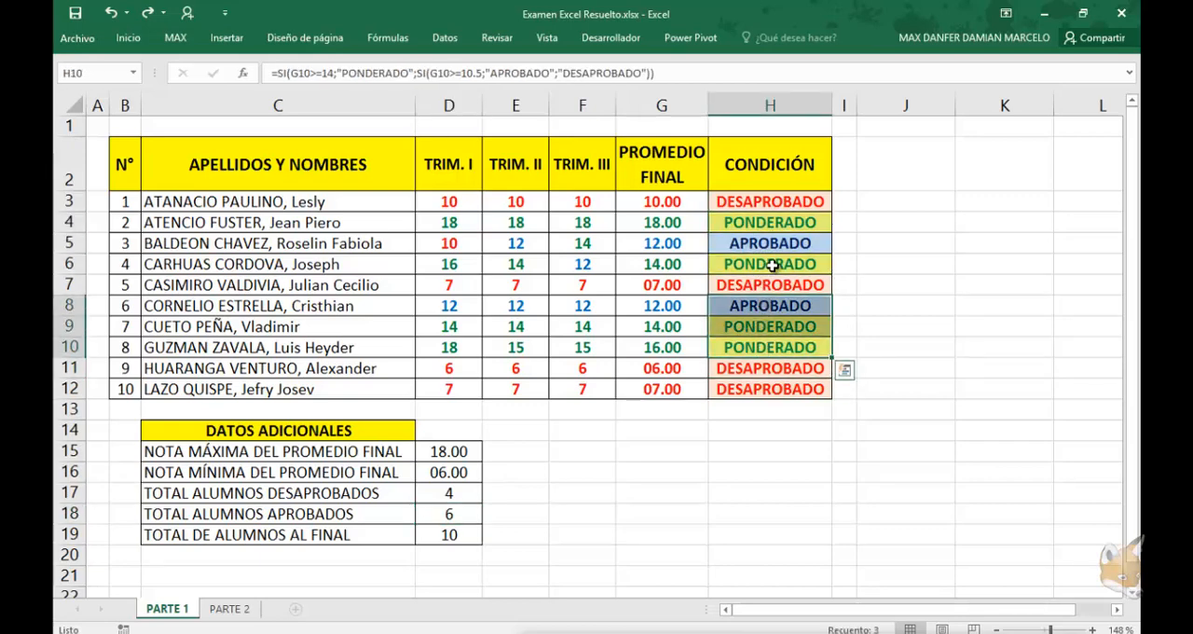
{"action": "left_click", "coordinate": [772, 264], "text": "ctrl"}
{"action": "left_click_drag", "start_coordinate": [772, 264], "coordinate": [770, 219]}
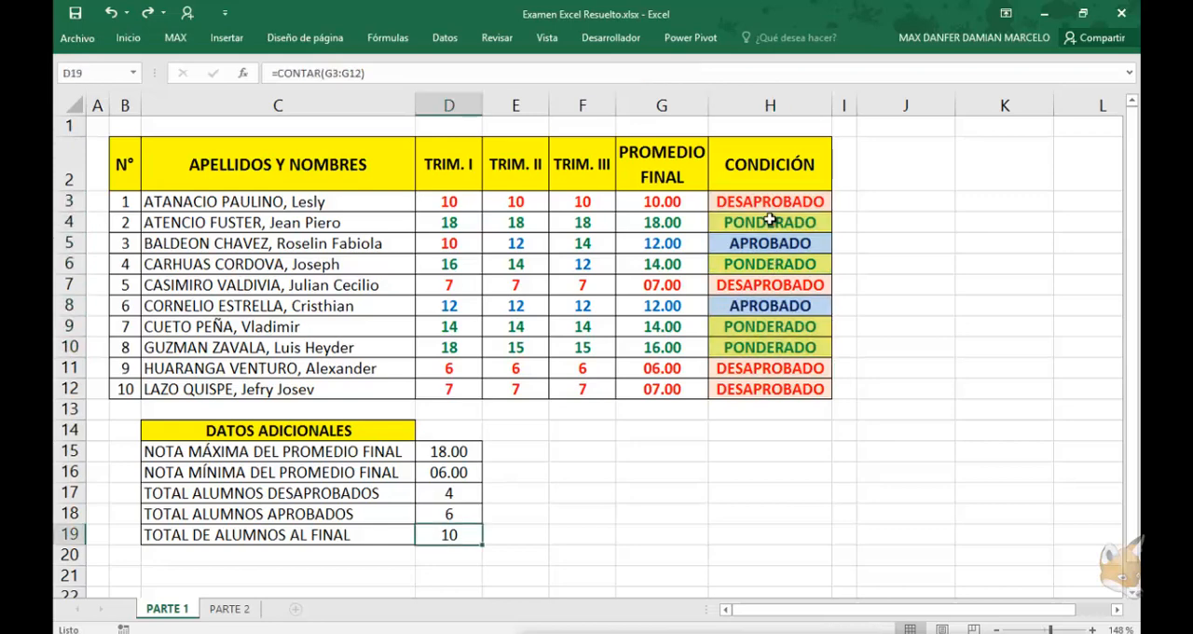
Check the final averages in G3:G12 that the total student count refers to
{"action": "key", "text": "Right"}
{"action": "key", "text": "Up"}
{"action": "key", "text": "Up"}
{"action": "key", "text": "Up"}
{"action": "key", "text": "Up"}
{"action": "key", "text": "Up"}
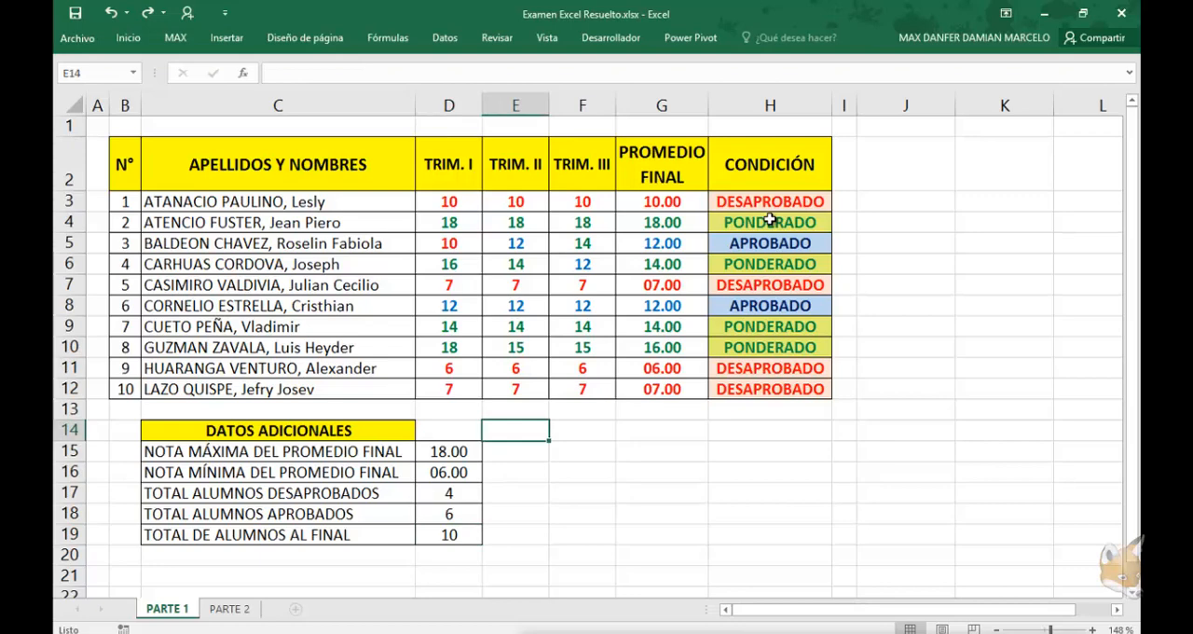
{"action": "key", "text": "Right"}
{"action": "key", "text": "Right"}
{"action": "key", "text": "Up"}
{"action": "key", "text": "Up"}
{"action": "key", "text": "shift+Up"}
{"action": "key", "text": "shift+Up"}
{"action": "key", "text": "shift+Up"}
{"action": "key", "text": "shift+Up"}
{"action": "key", "text": "shift+Up"}
{"action": "key", "text": "shift+Up"}
{"action": "key", "text": "shift+Up"}
{"action": "key", "text": "shift+Up"}
{"action": "key", "text": "shift+Up"}
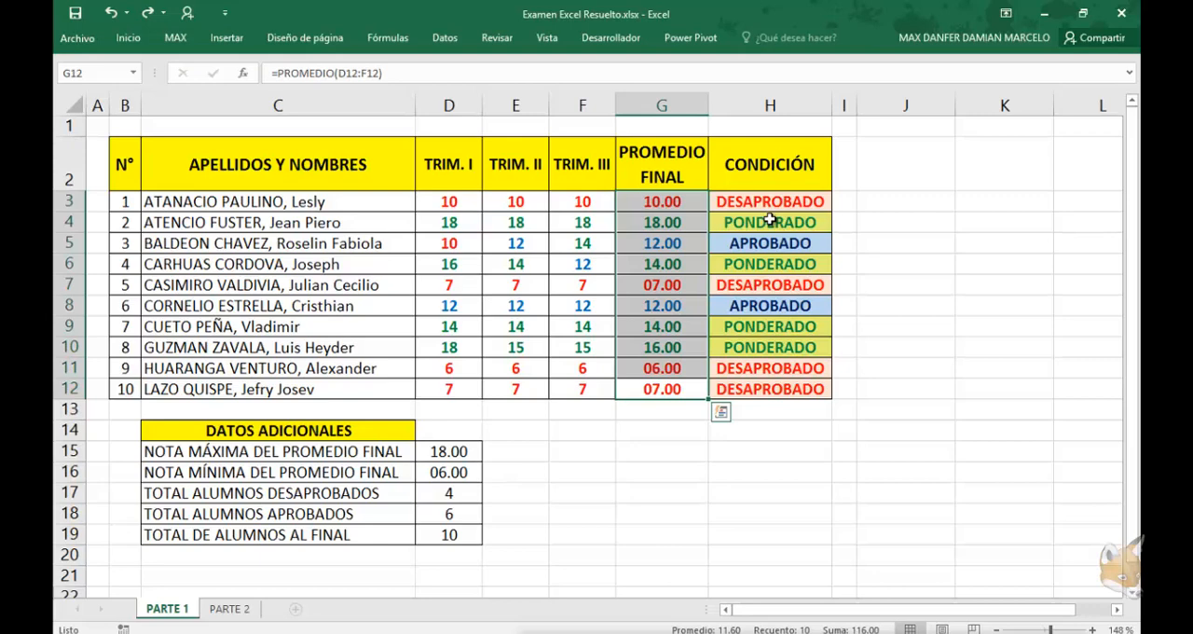
{"action": "key", "text": "Left"}
{"action": "key", "text": "Left"}
{"action": "key", "text": "Up"}
{"action": "key", "text": "Up"}
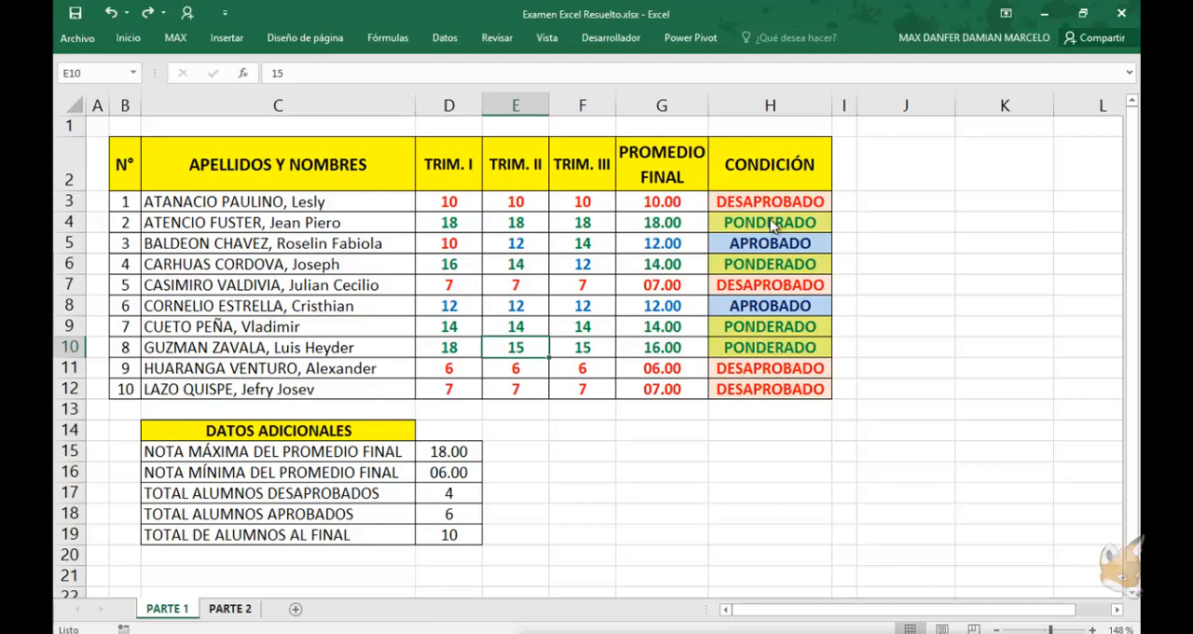
Compare the additional data on the PARTE 1 sheet with the grade table on the PARTE 2 sheet
{"action": "key", "text": "ctrl+Page_Down"}
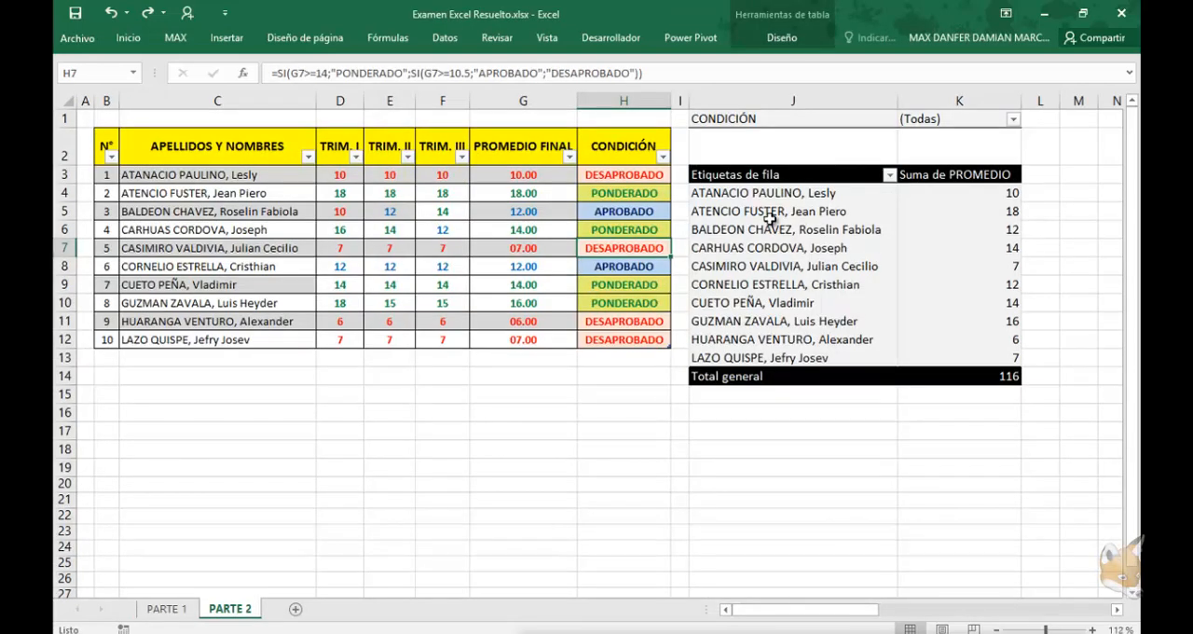
{"action": "key", "text": "ctrl+Page_Up"}
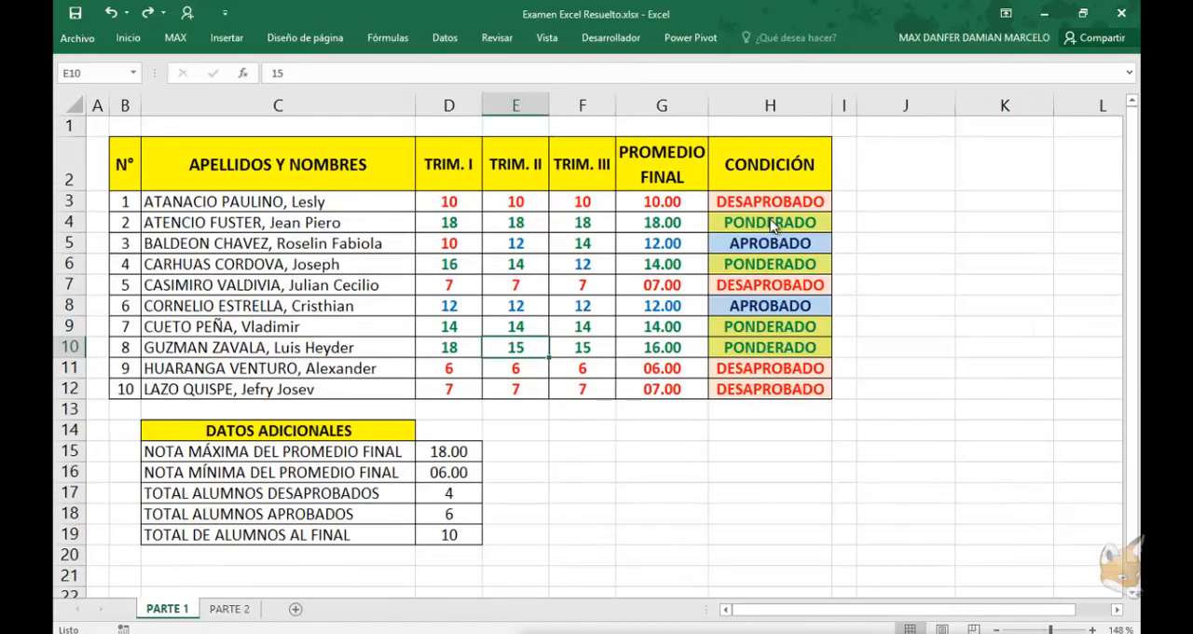
{"action": "key", "text": "ctrl+Page_Down"}
{"action": "left_click", "coordinate": [167, 609]}
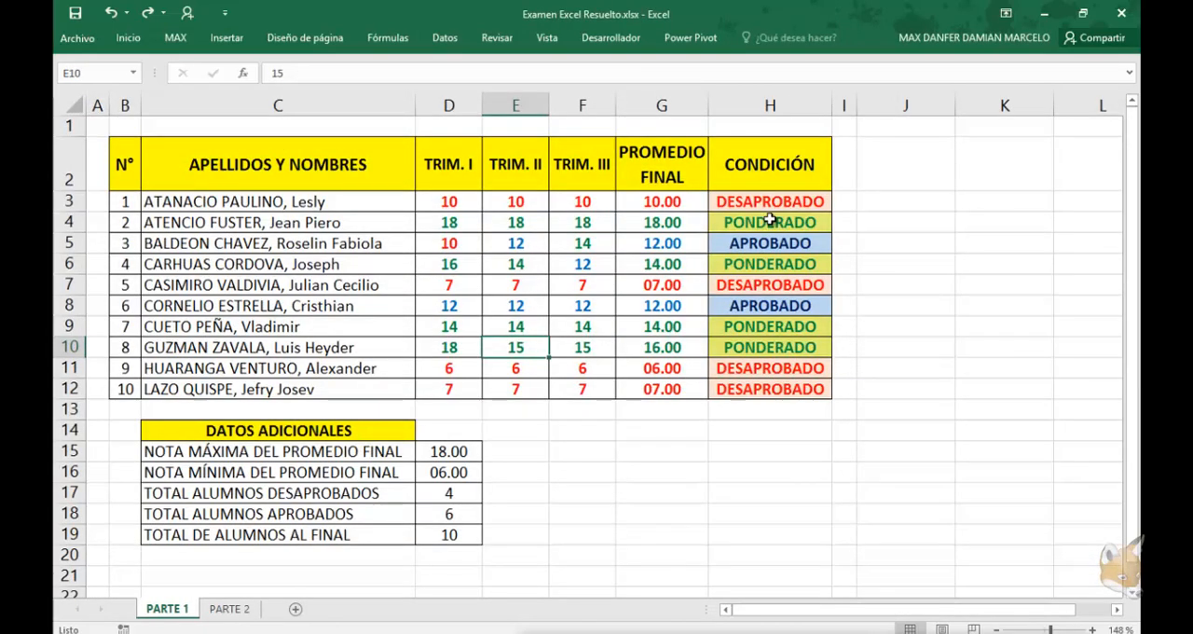
{"action": "left_click_drag", "start_coordinate": [278, 431], "coordinate": [449, 514]}
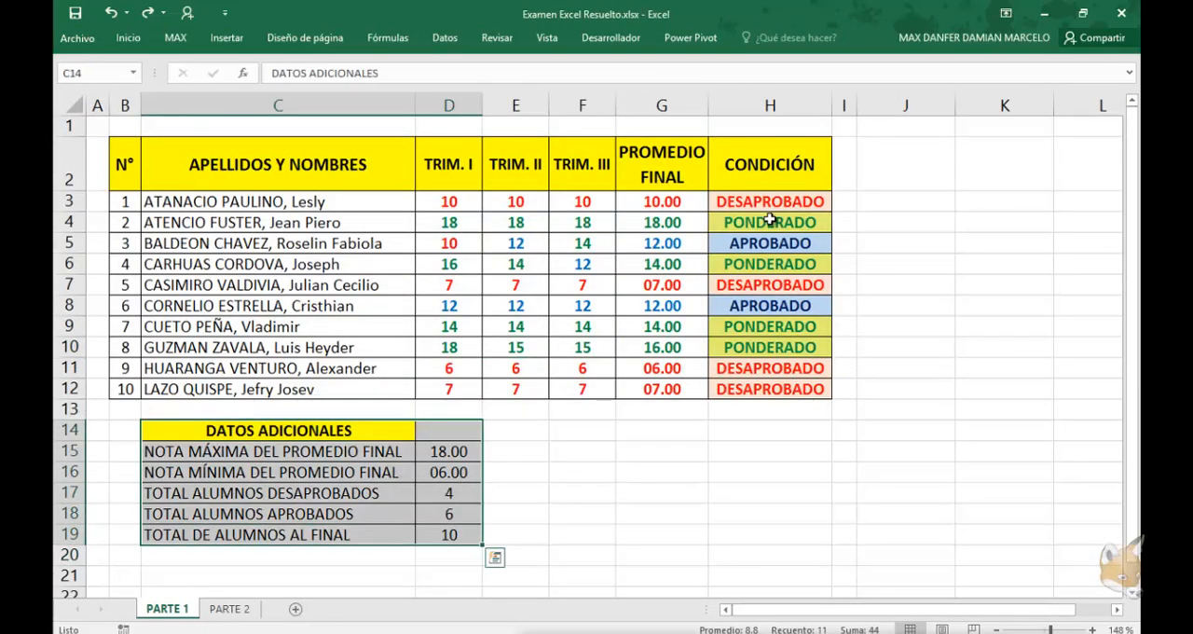
{"action": "key", "text": "ctrl+Page_Down"}
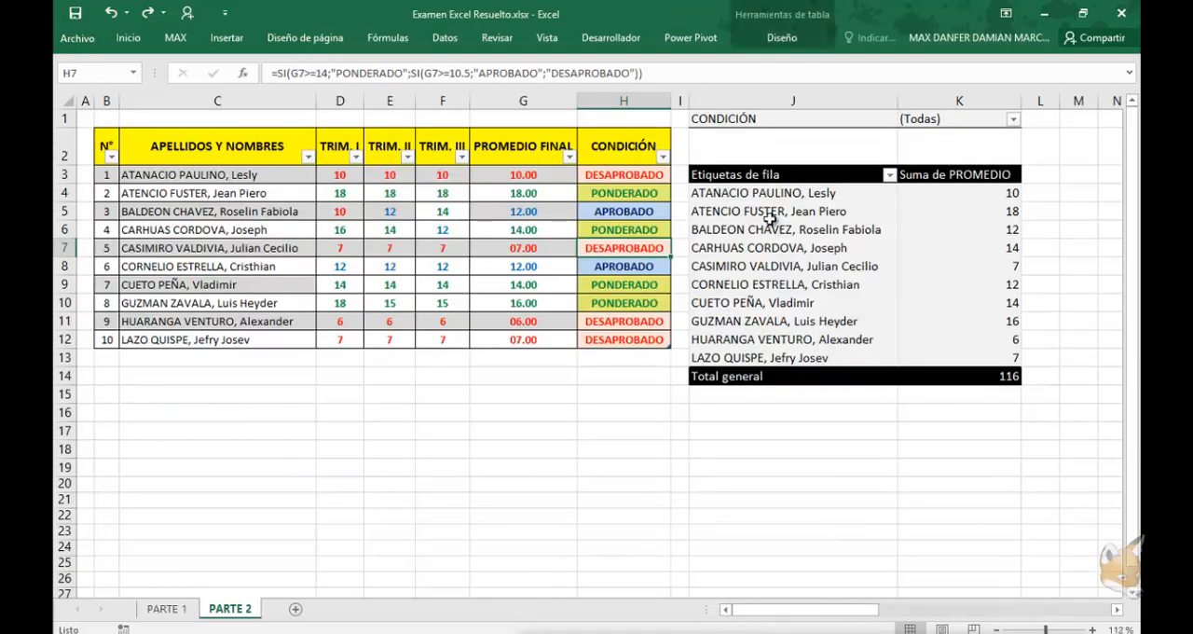
{"action": "left_click", "coordinate": [217, 211]}
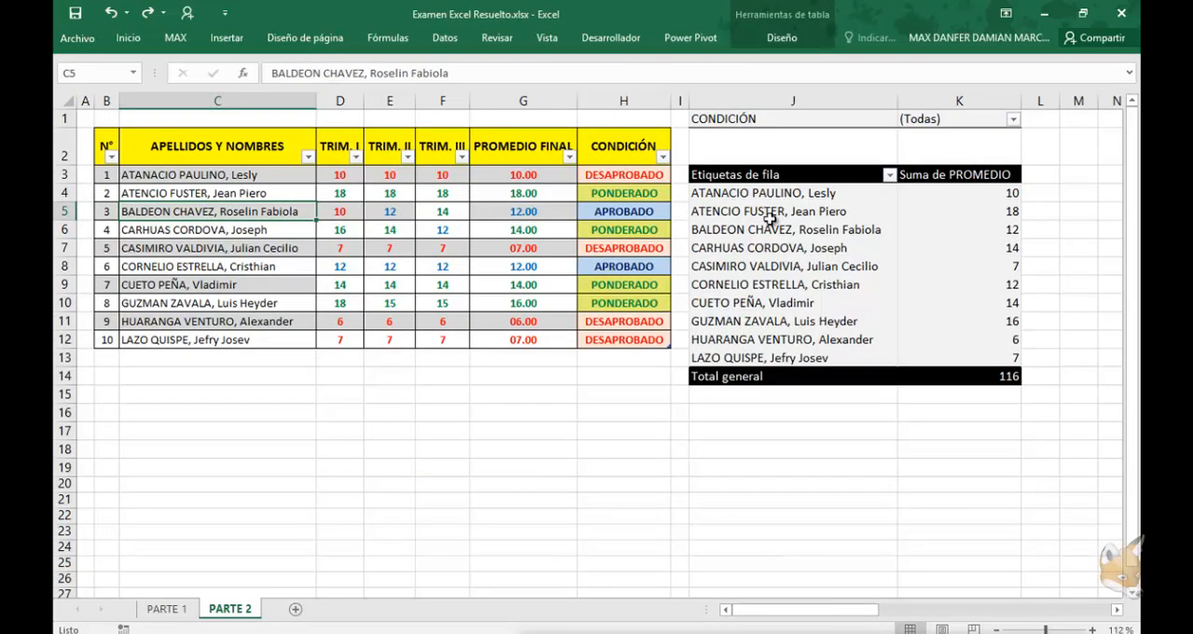
{"action": "mouse_move", "coordinate": [106, 146]}
{"action": "left_mouse_down"}
{"action": "mouse_move", "coordinate": [280, 270]}
{"action": "mouse_move", "coordinate": [391, 321]}
{"action": "mouse_move", "coordinate": [624, 339]}
{"action": "left_mouse_up"}
{"action": "left_click", "coordinate": [523, 266]}
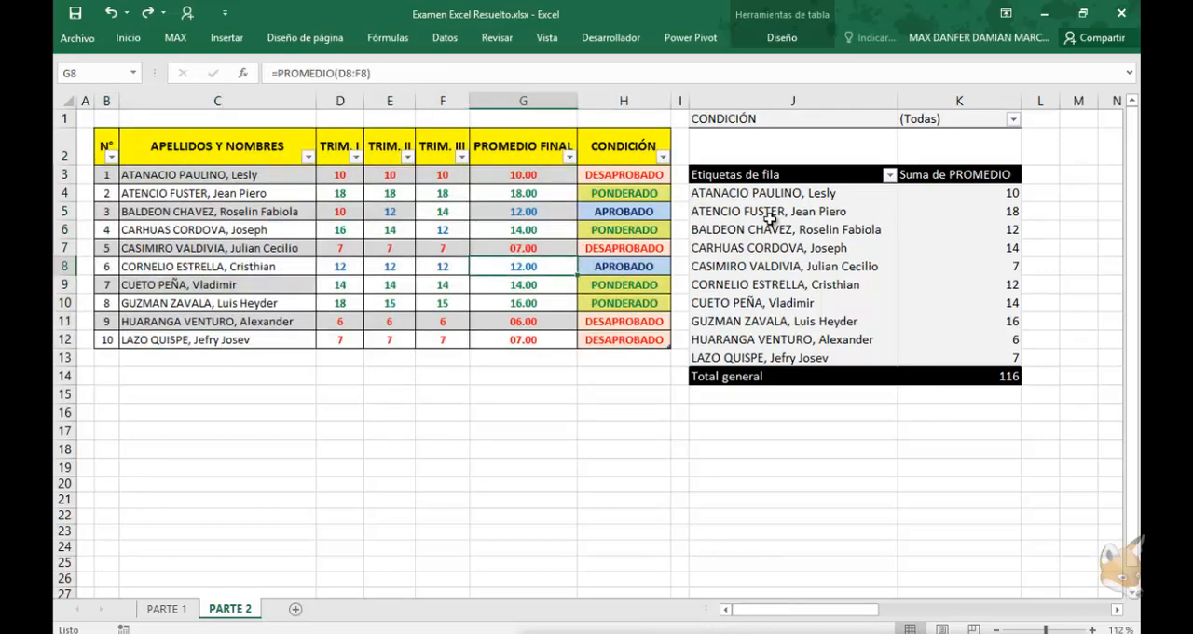
Examine the final average and condition formulas and the trimester grades in the PARTE 2 grade table
{"action": "left_click", "coordinate": [523, 212]}
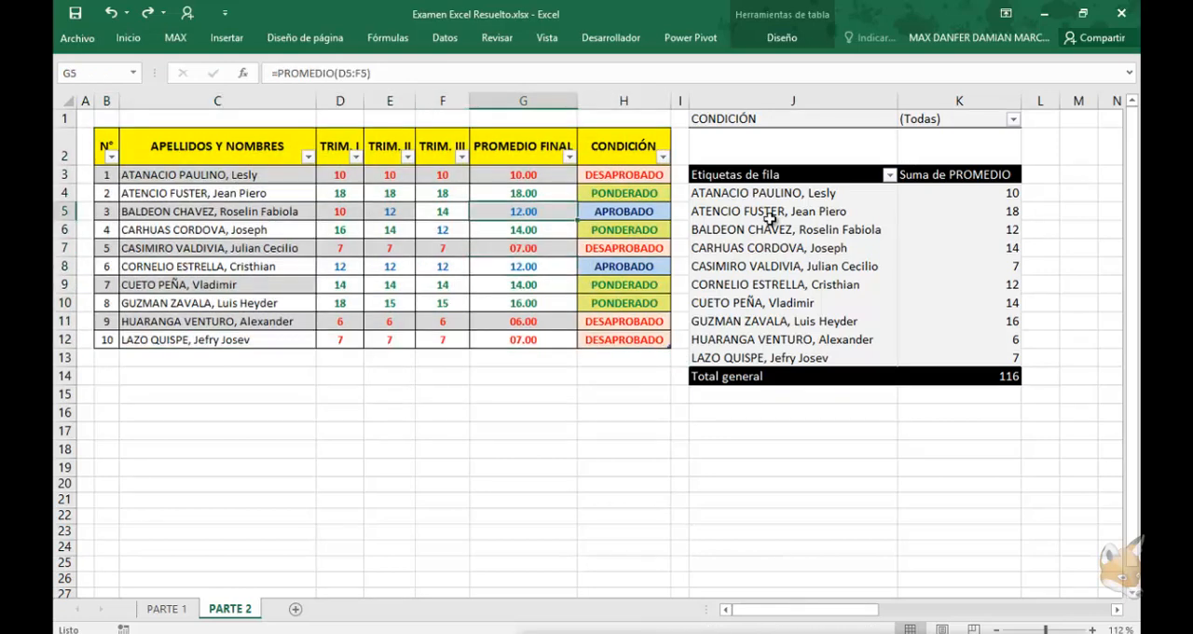
{"action": "key", "text": "Right"}
{"action": "left_click", "coordinate": [624, 303]}
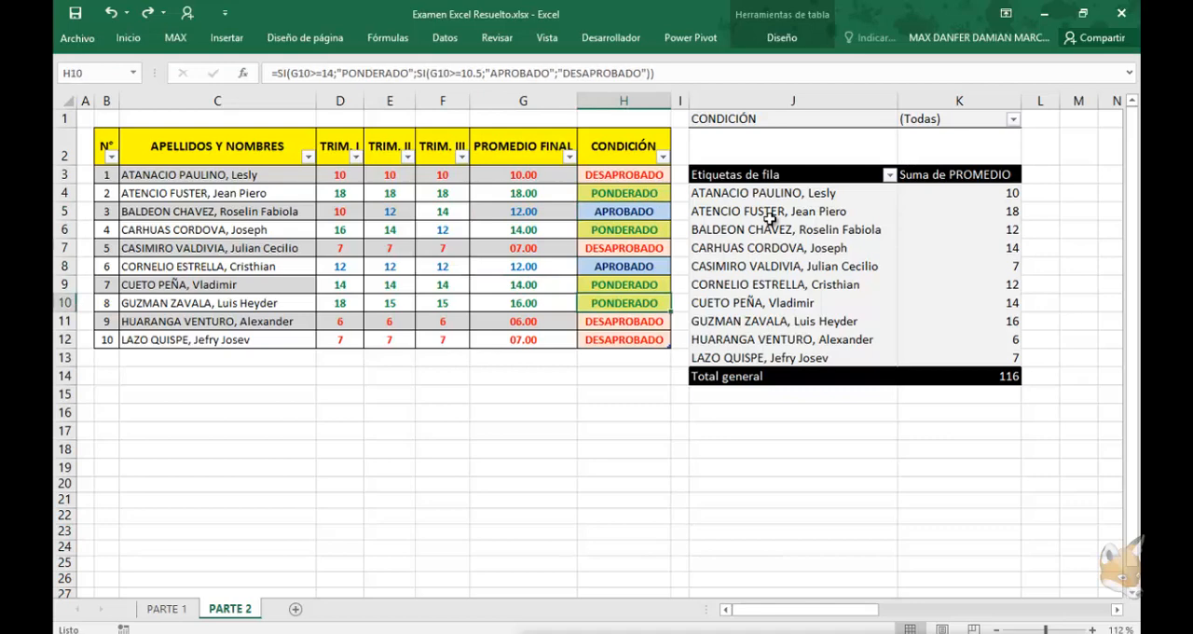
{"action": "key", "text": "Left"}
{"action": "key", "text": "Left"}
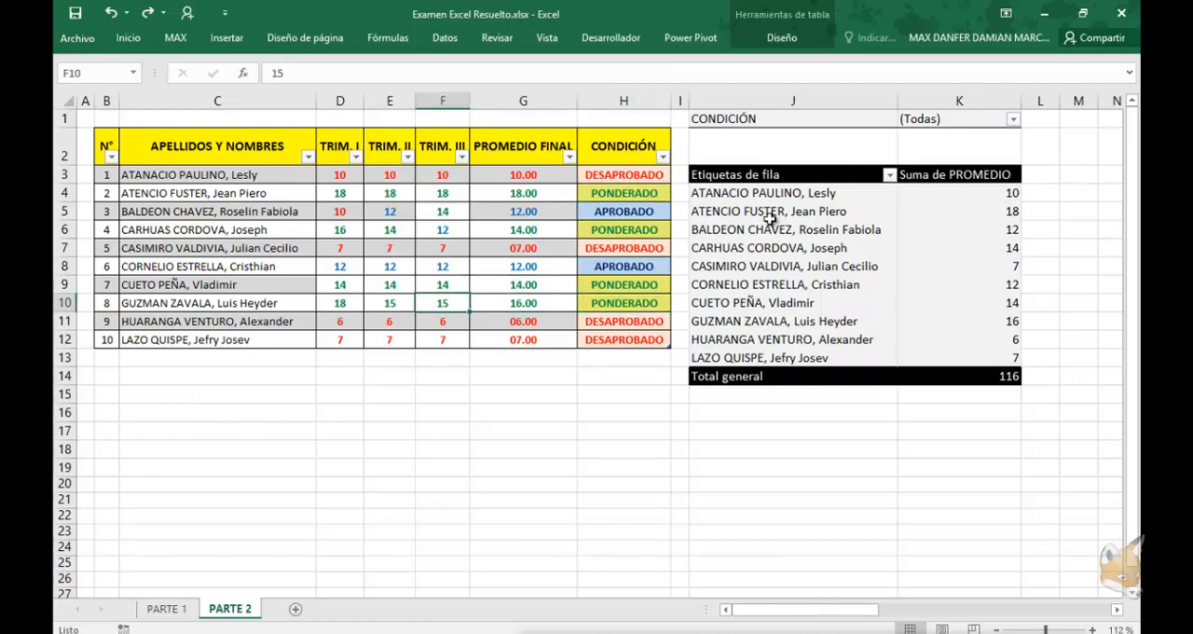
Filter the pivot table's CONDICIÓN field to show only APROBADO and DESAPROBADO
{"action": "left_click", "coordinate": [786, 230]}
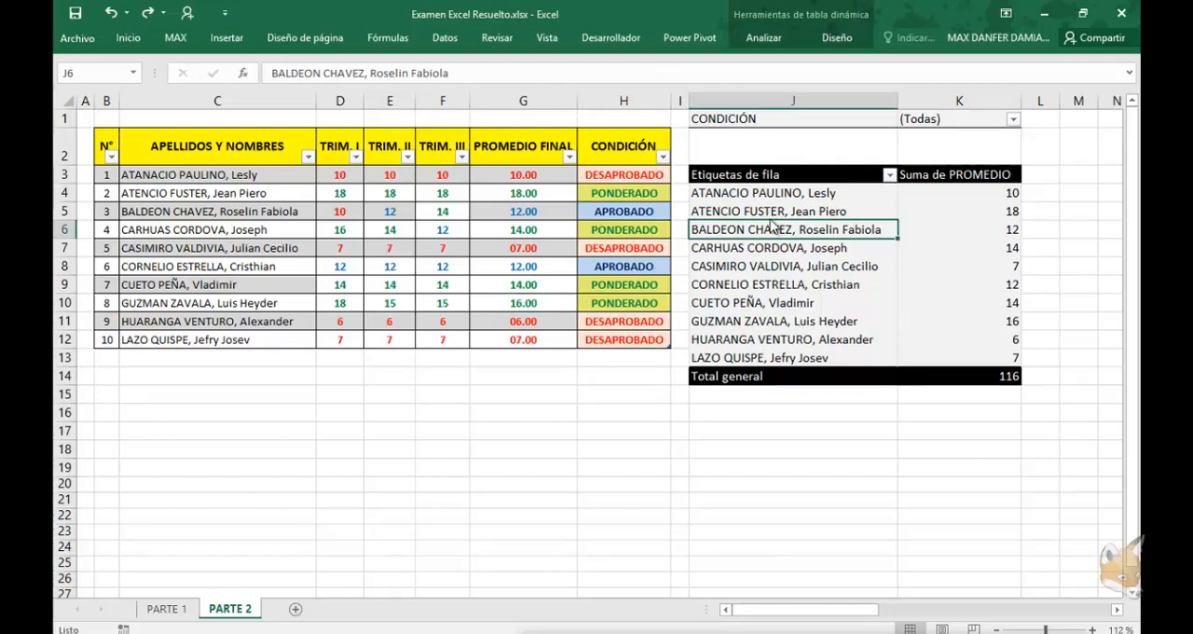
{"action": "left_click", "coordinate": [1013, 119]}
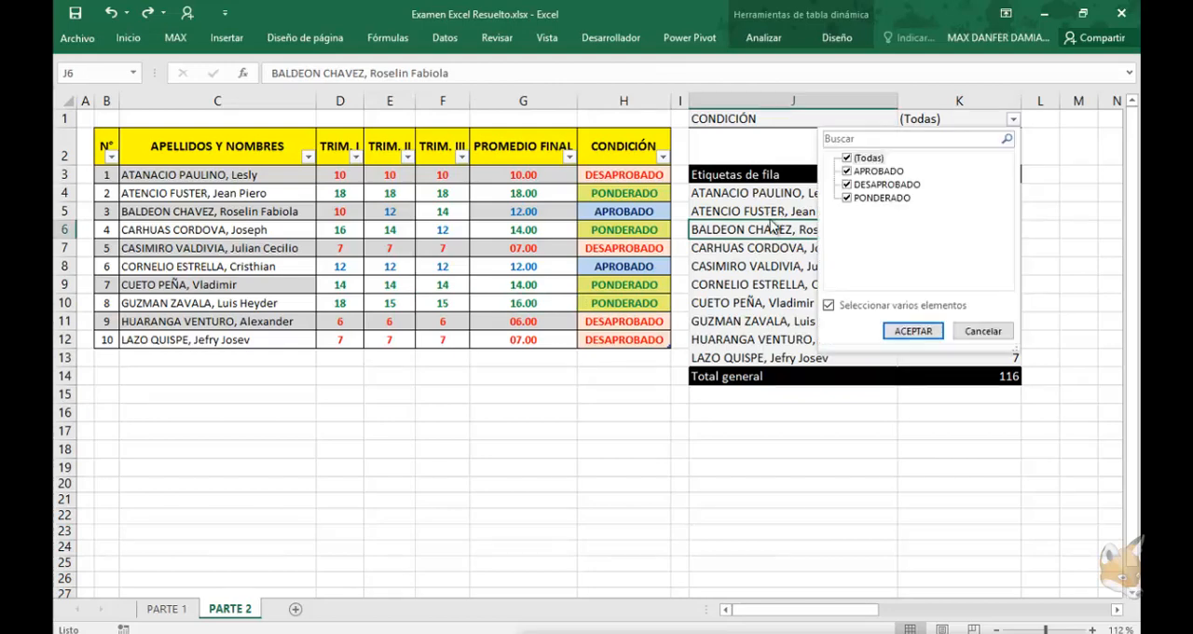
{"action": "left_click", "coordinate": [848, 159]}
{"action": "left_click", "coordinate": [848, 172]}
{"action": "left_click", "coordinate": [913, 331]}
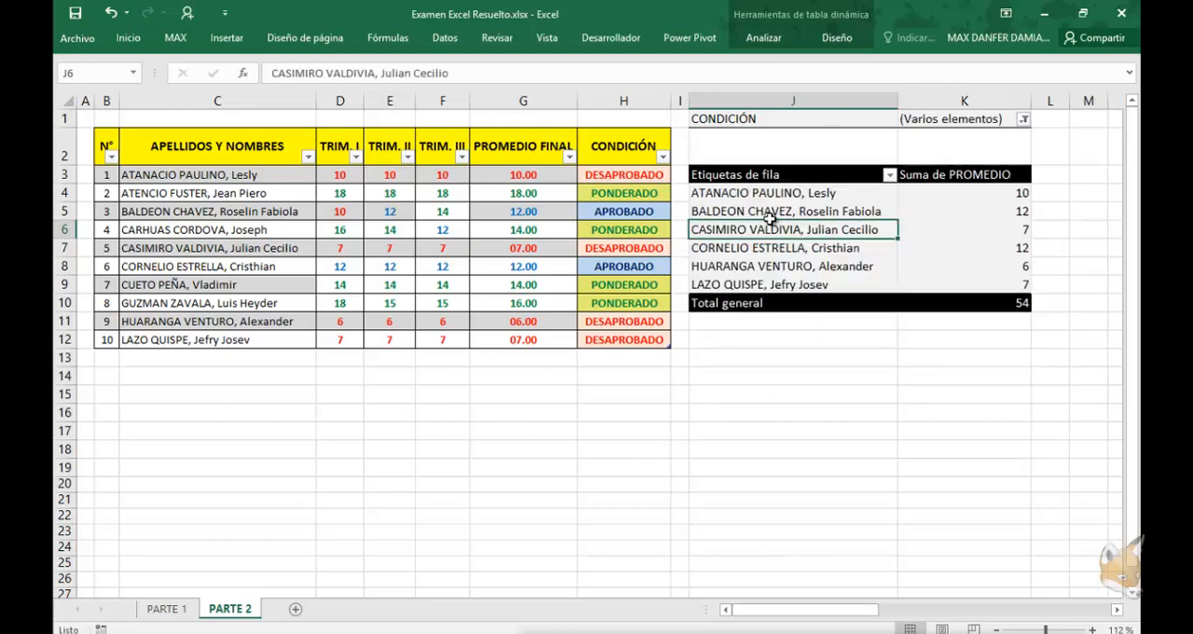
Change the pivot table's CONDICIÓN filter to show only PONDERADO
{"action": "left_click", "coordinate": [1023, 119]}
{"action": "left_click", "coordinate": [924, 402]}
{"action": "left_click", "coordinate": [1024, 119]}
{"action": "left_click", "coordinate": [856, 197]}
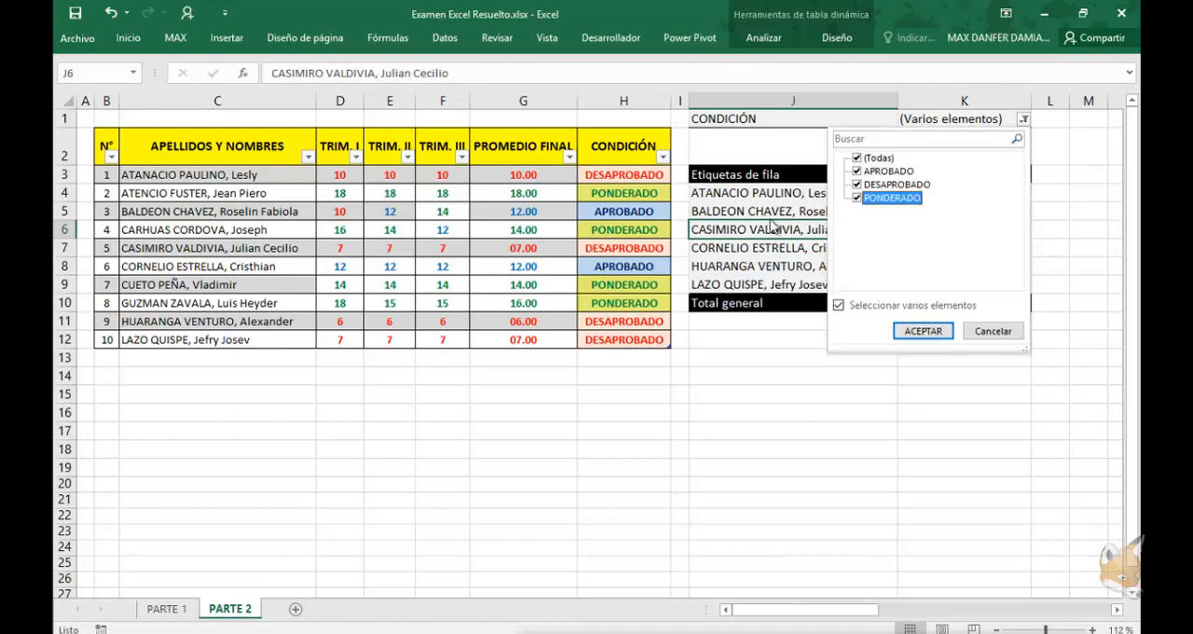
{"action": "left_click", "coordinate": [857, 171]}
{"action": "left_click", "coordinate": [857, 183]}
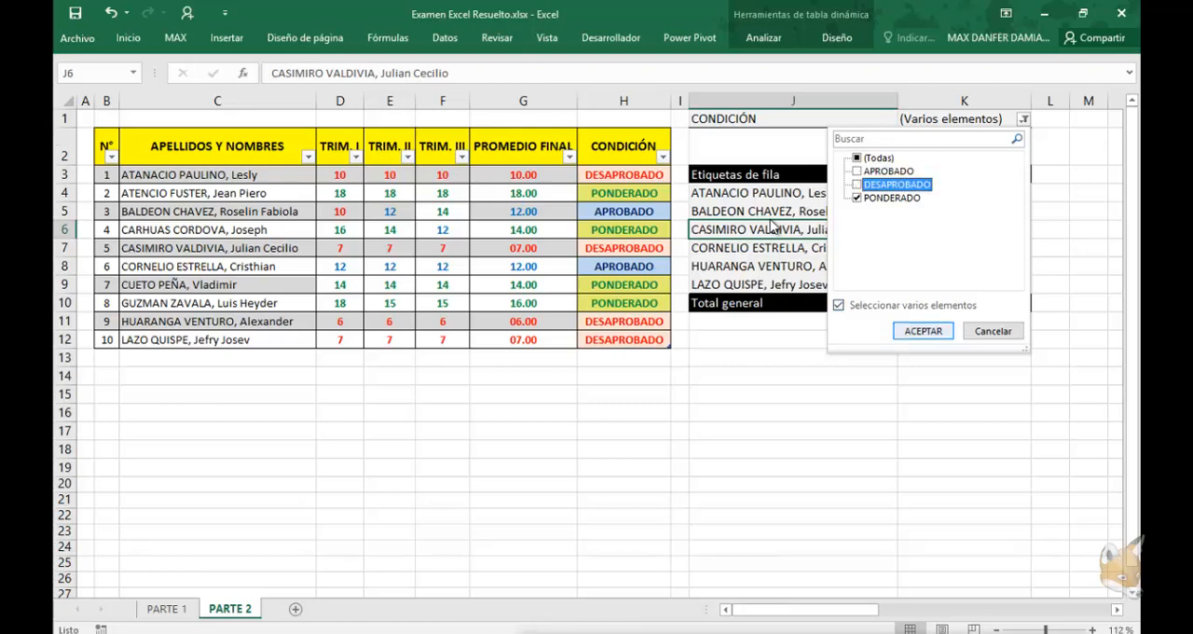
{"action": "left_click", "coordinate": [923, 331]}
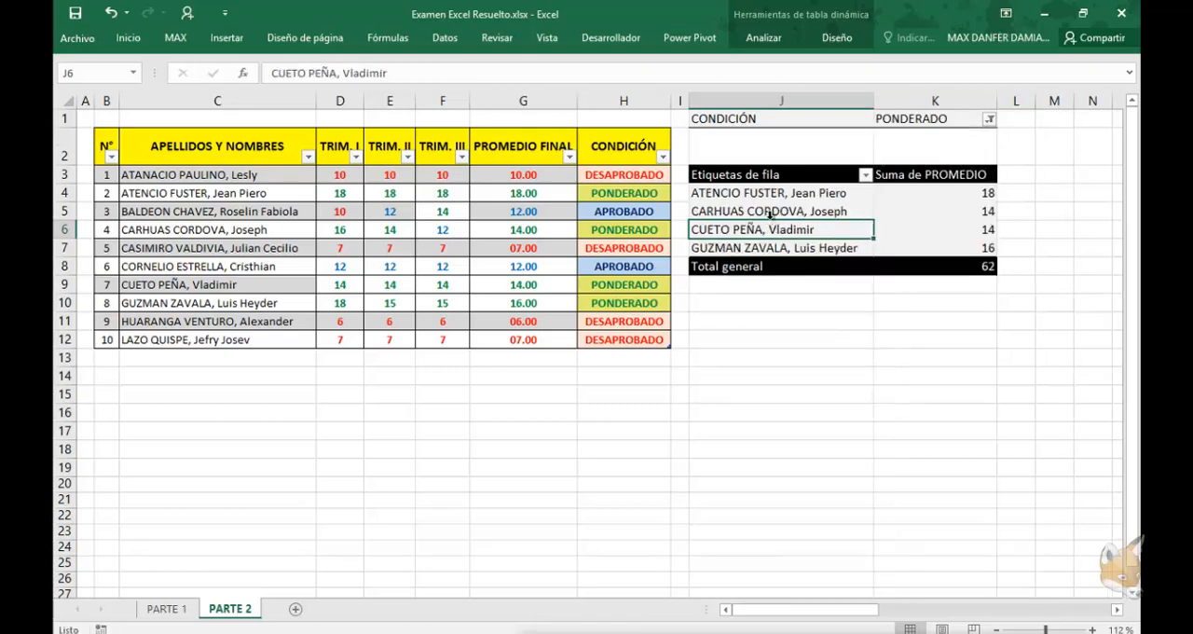
Insert a slicer for the CONDICIÓN field of the pivot table
{"action": "left_click", "coordinate": [764, 38]}
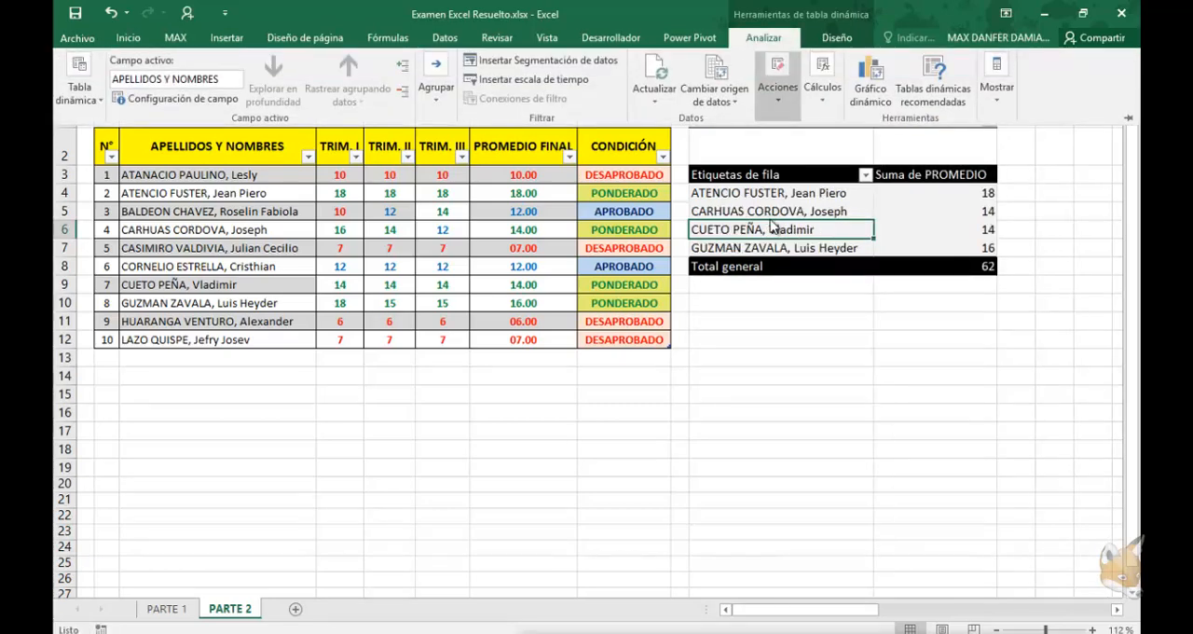
{"action": "left_click", "coordinate": [541, 59]}
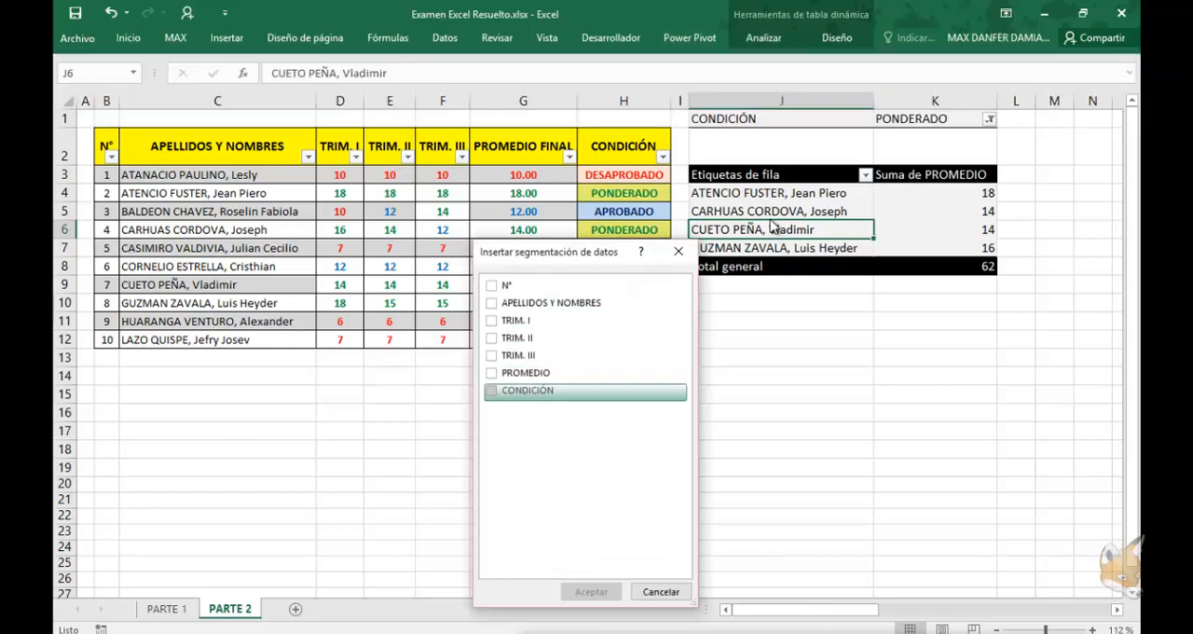
{"action": "left_click", "coordinate": [491, 390]}
{"action": "left_click", "coordinate": [591, 592]}
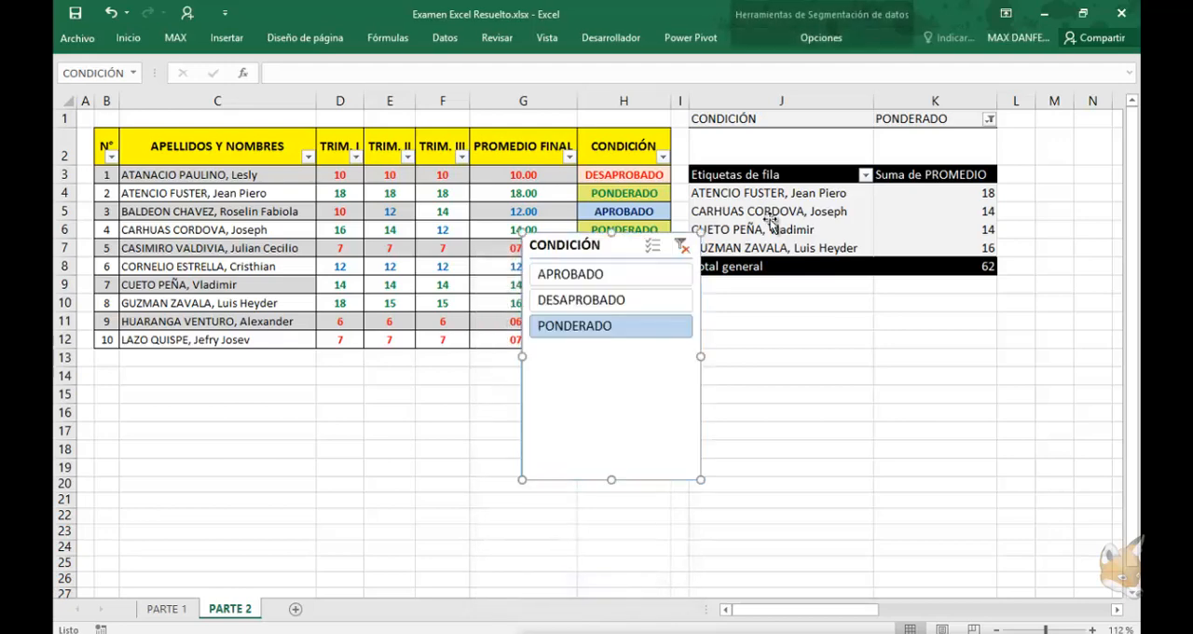
Filter the pivot table by APROBADO, DESAPROBADO and PONDERADO in turn with the slicer, and clear the slicer's filter
{"action": "left_click", "coordinate": [610, 275]}
{"action": "left_click", "coordinate": [581, 300]}
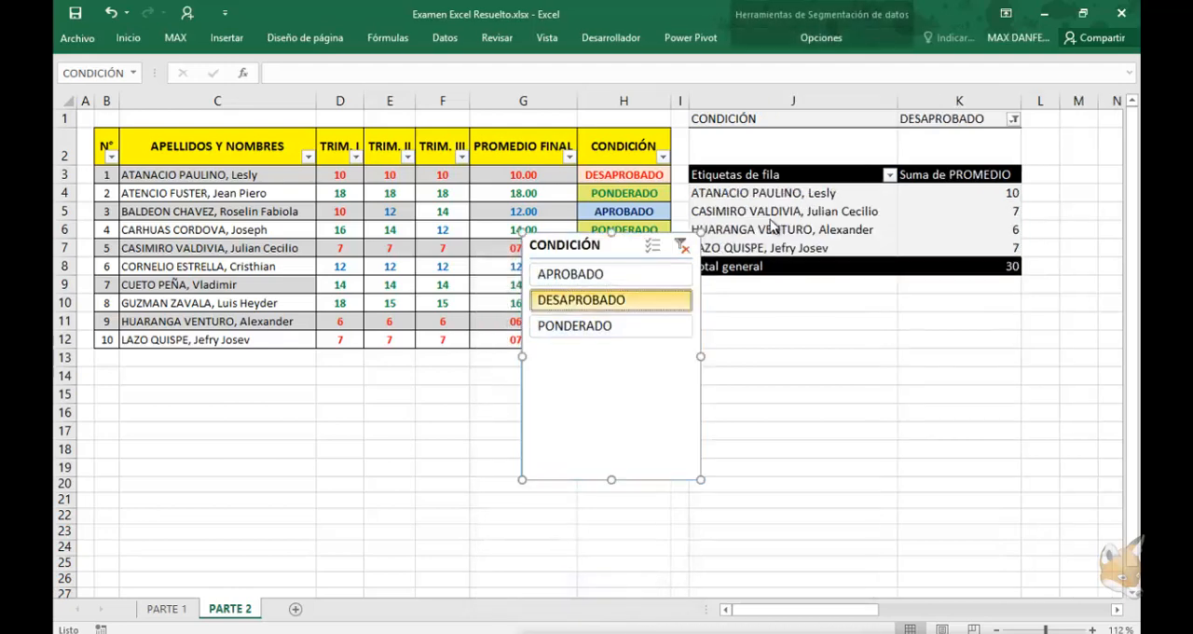
{"action": "left_click", "coordinate": [574, 326]}
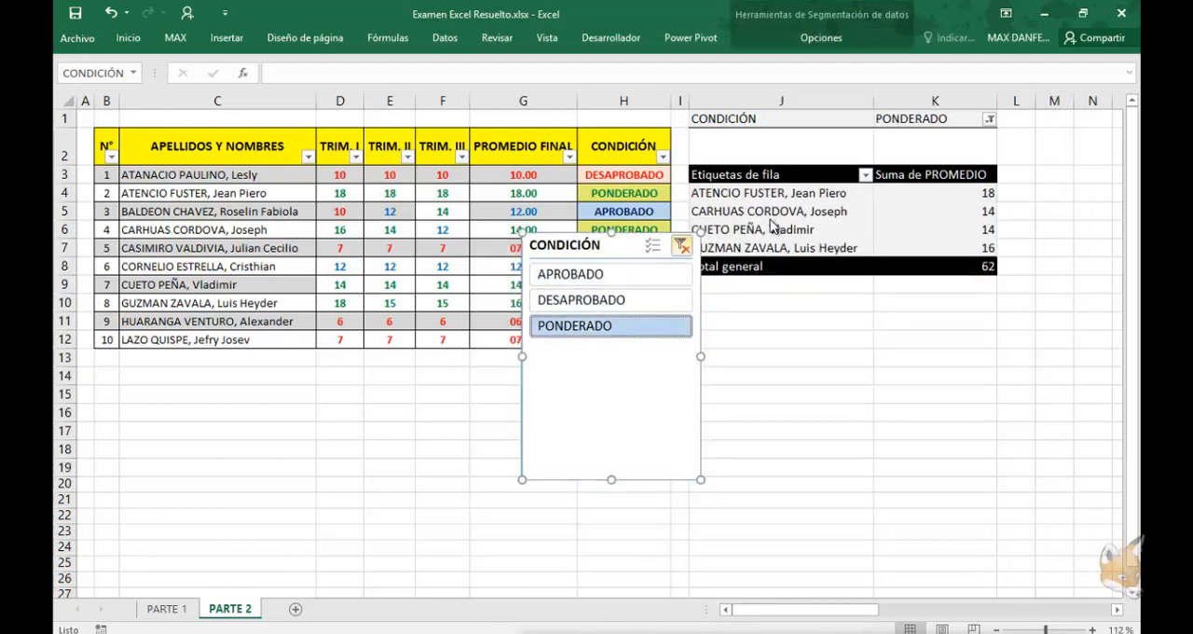
{"action": "left_click", "coordinate": [683, 247]}
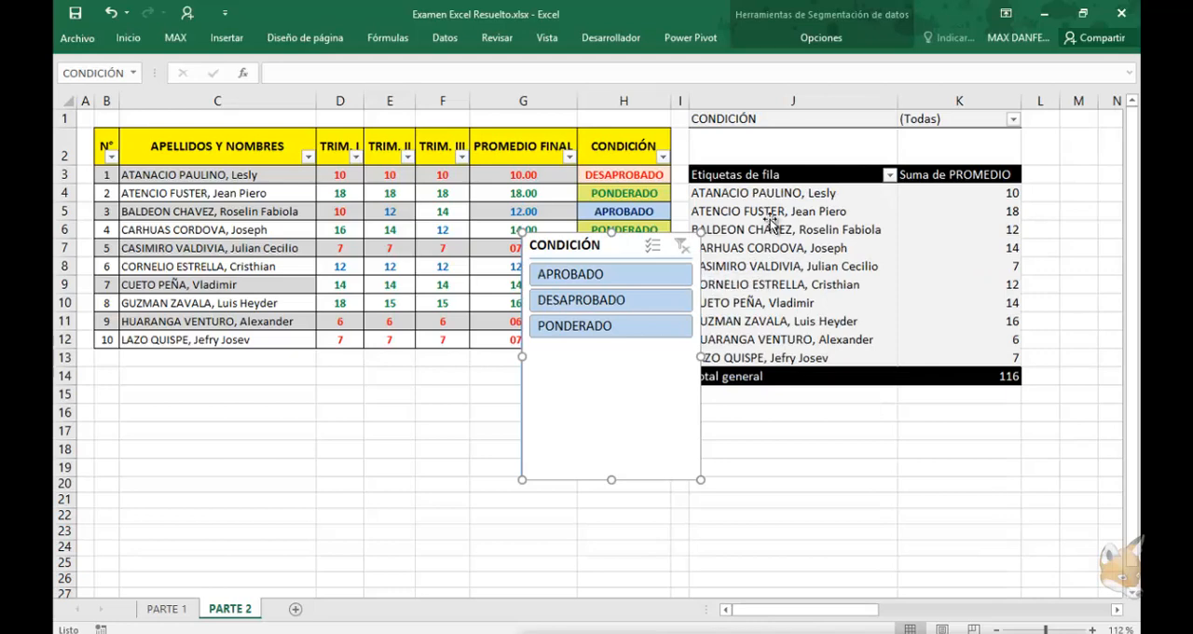
Filter the pivot table to PONDERADO with the CONDICIÓN slicer and move the slicer below the pivot table
{"action": "left_click", "coordinate": [611, 274]}
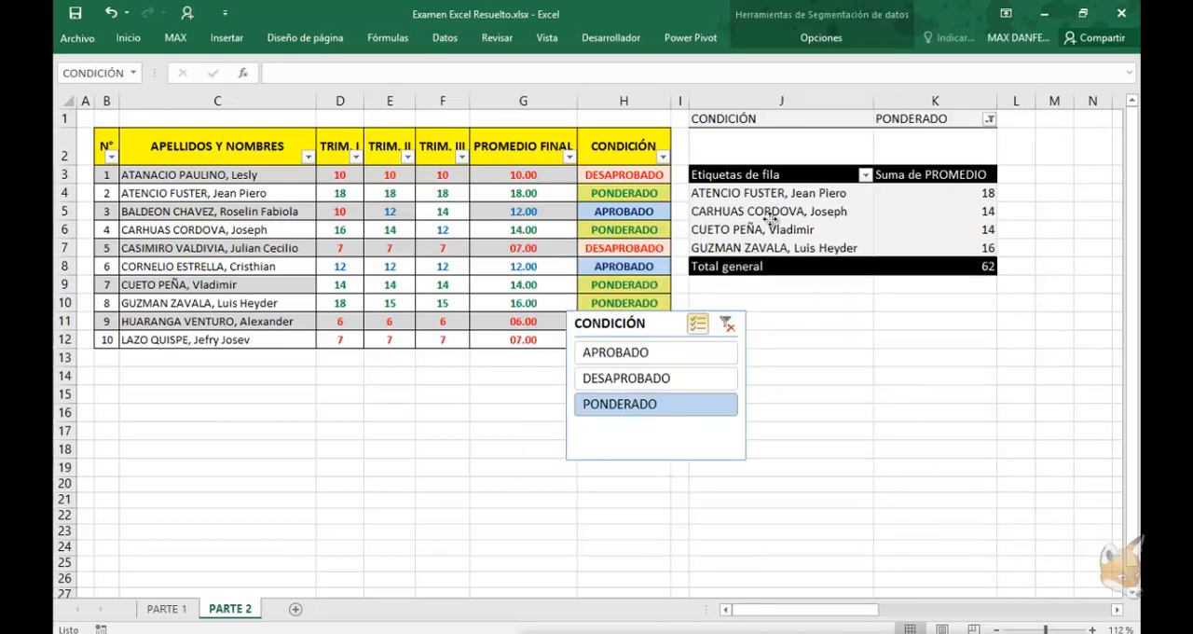
{"action": "mouse_move", "coordinate": [644, 322]}
{"action": "left_mouse_down"}
{"action": "mouse_move", "coordinate": [740, 335]}
{"action": "mouse_move", "coordinate": [765, 360]}
{"action": "mouse_move", "coordinate": [745, 377]}
{"action": "mouse_move", "coordinate": [639, 392]}
{"action": "mouse_move", "coordinate": [659, 402]}
{"action": "left_mouse_up"}
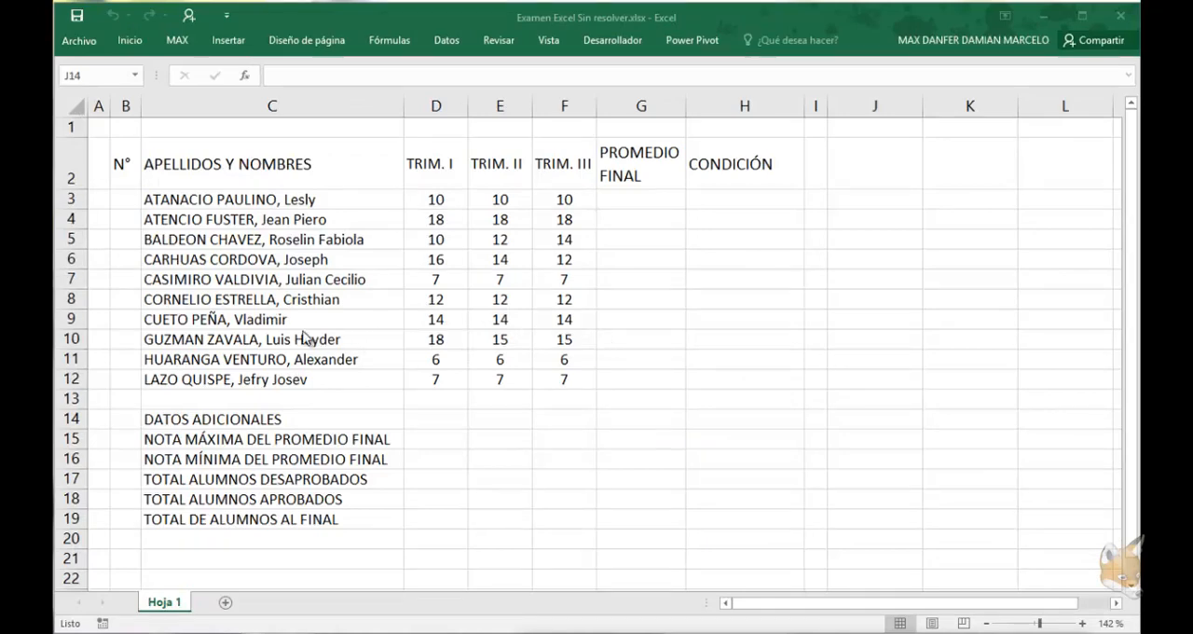
Number the students 1 to 10 in B3:B12 of the unsolved workbook by entering 1 in B3 and filling a series down
{"action": "left_click", "coordinate": [177, 279]}
{"action": "left_click", "coordinate": [124, 203]}
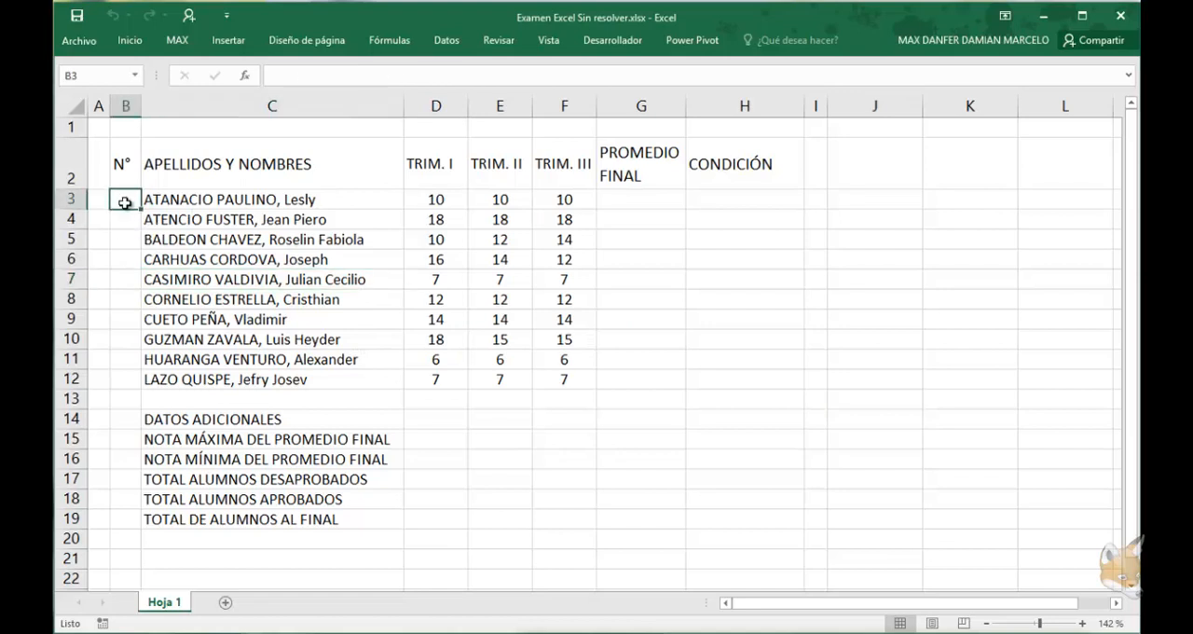
{"action": "type", "text": "1"}
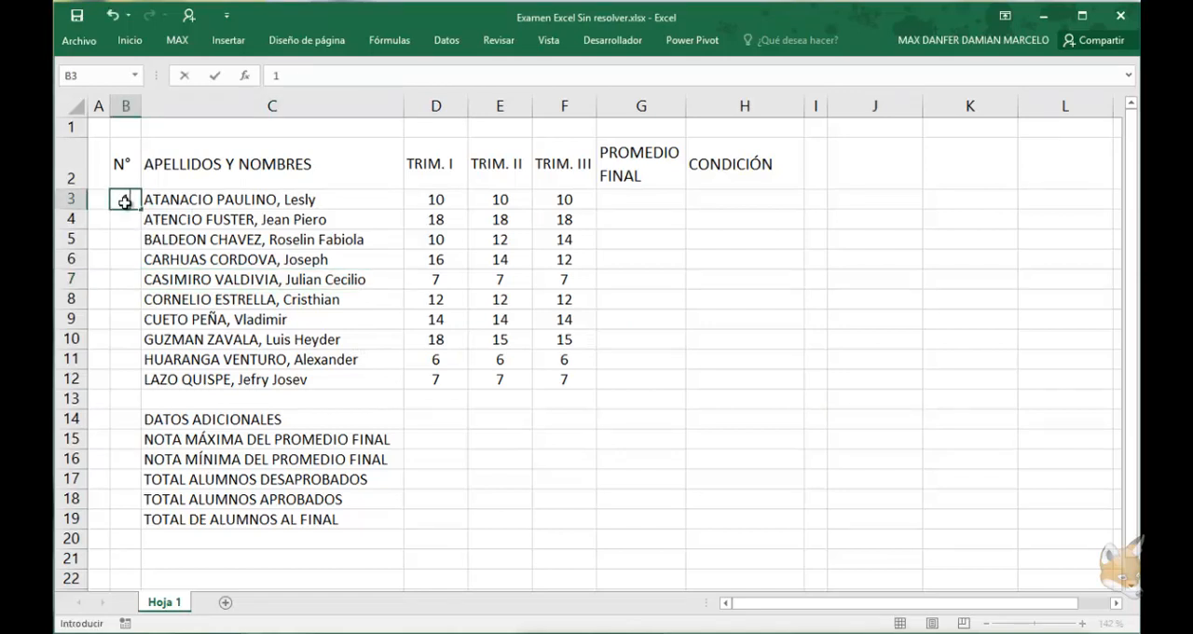
{"action": "key", "text": "Return"}
{"action": "left_click", "coordinate": [124, 203]}
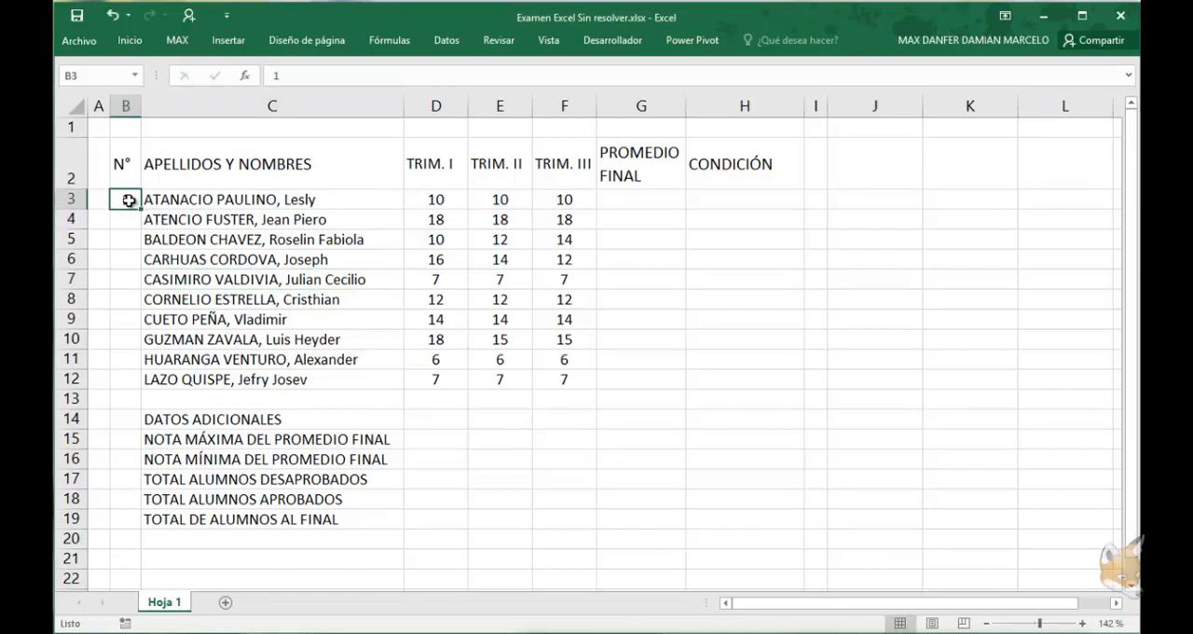
{"action": "left_click_drag", "start_coordinate": [142, 236], "coordinate": [144, 350]}
{"action": "left_click_drag", "start_coordinate": [145, 367], "coordinate": [145, 390]}
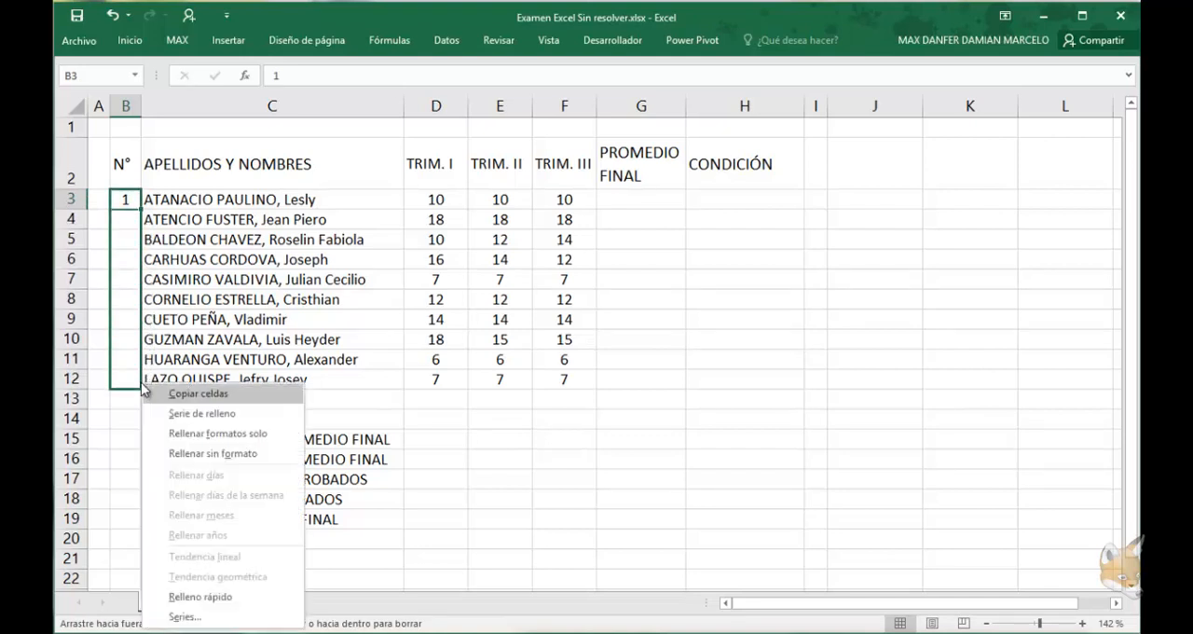
{"action": "left_click", "coordinate": [189, 413]}
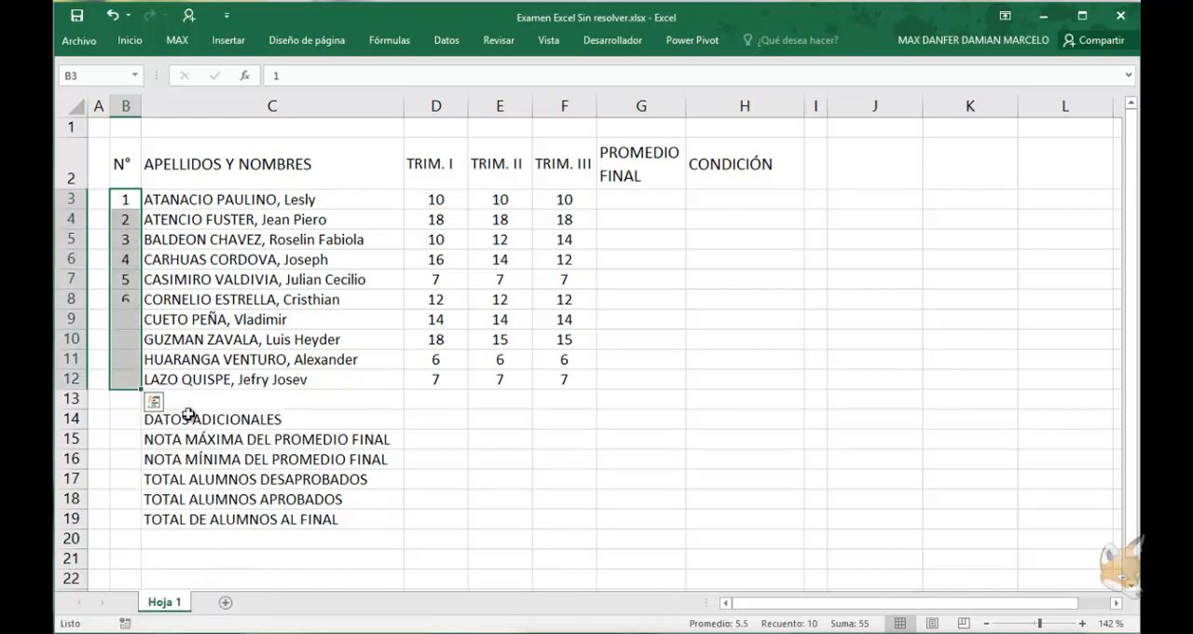
{"action": "left_click", "coordinate": [121, 298]}
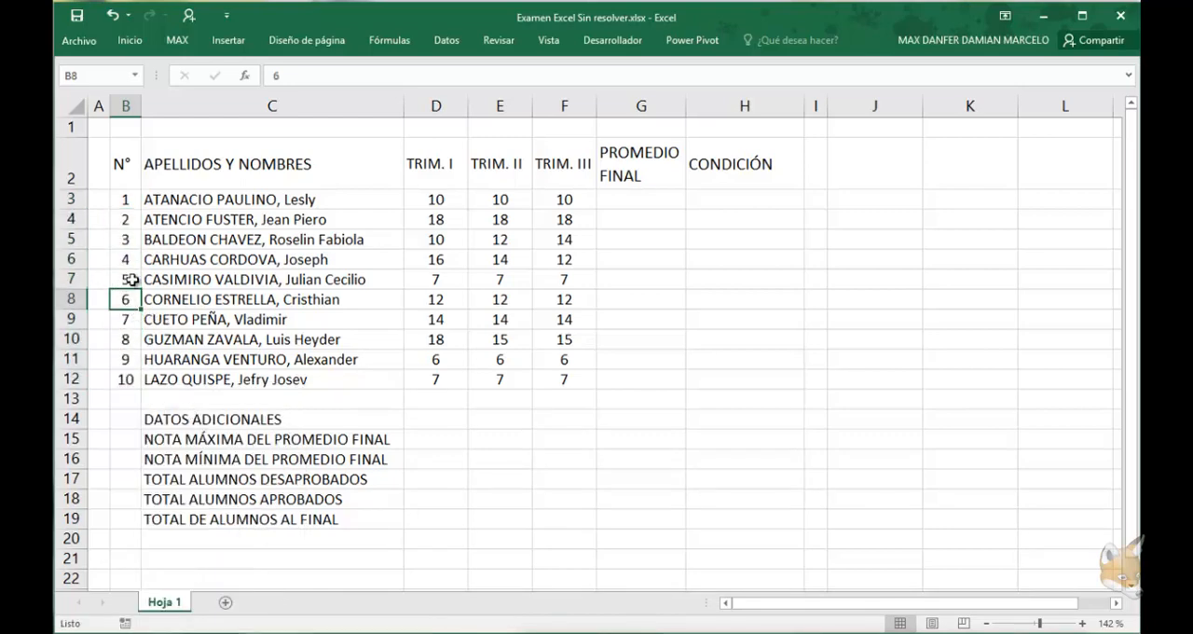
Enter the formula =PROMEDIO(D3:F3) in G3 for the first student's final average
{"action": "left_click", "coordinate": [617, 199]}
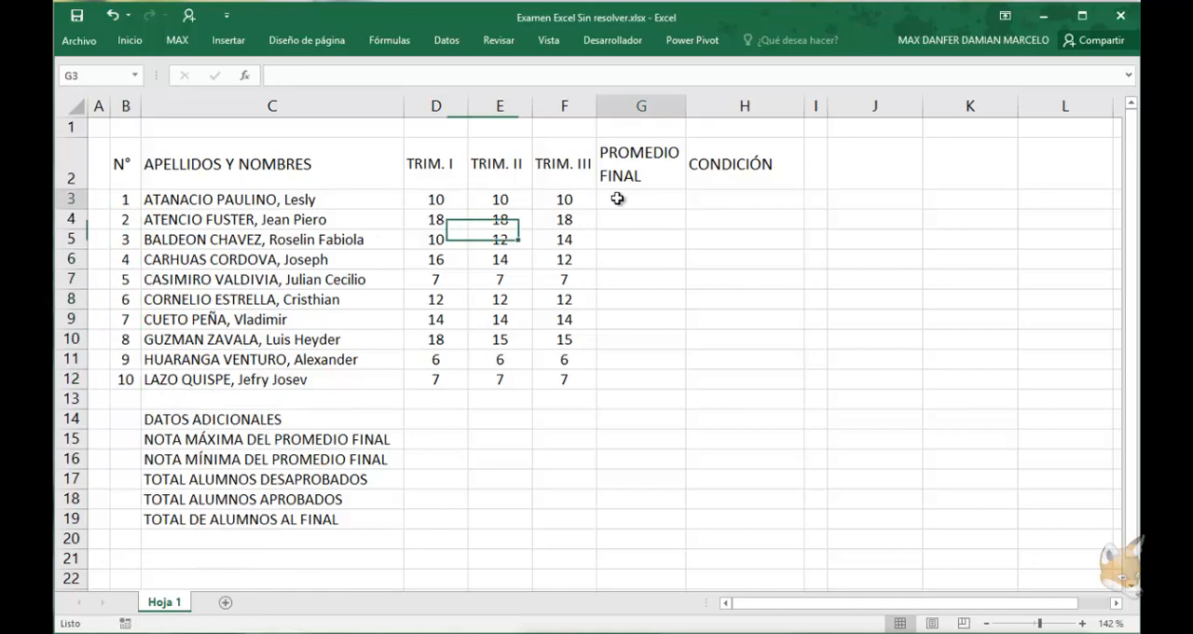
{"action": "type", "text": "="}
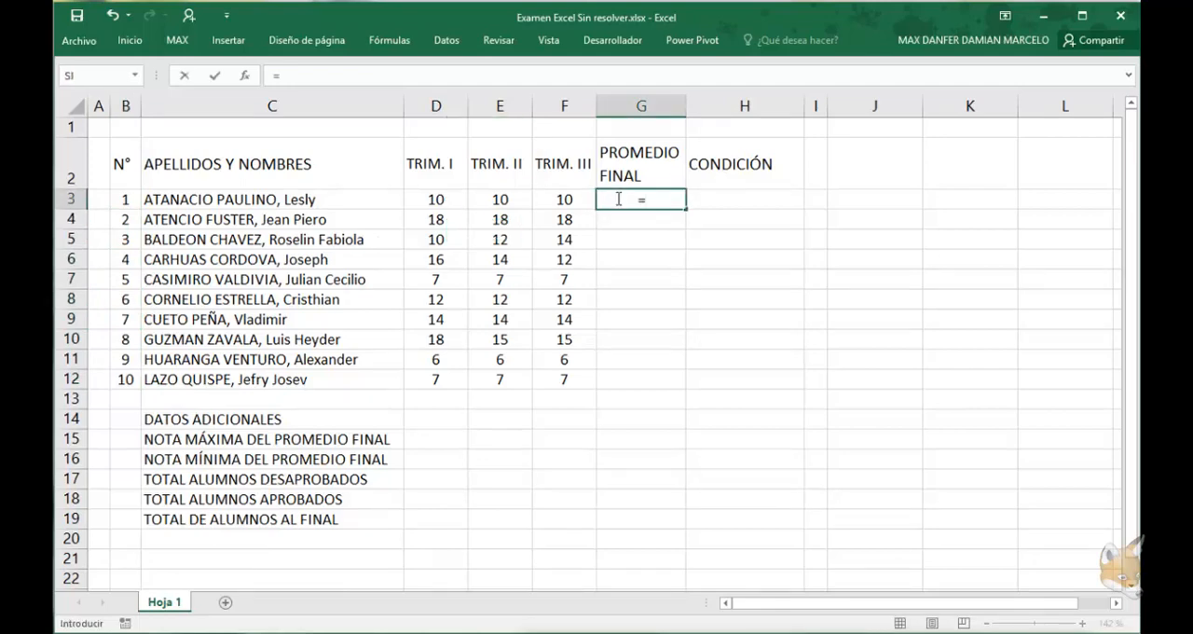
{"action": "type", "text": "promedio"}
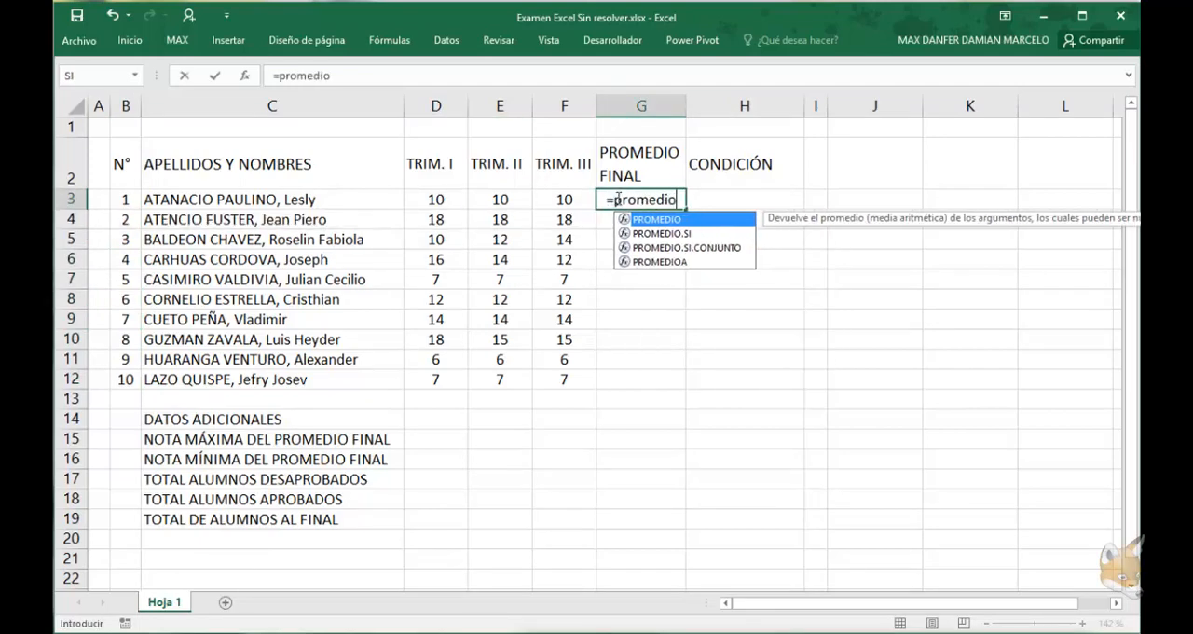
{"action": "type", "text": "("}
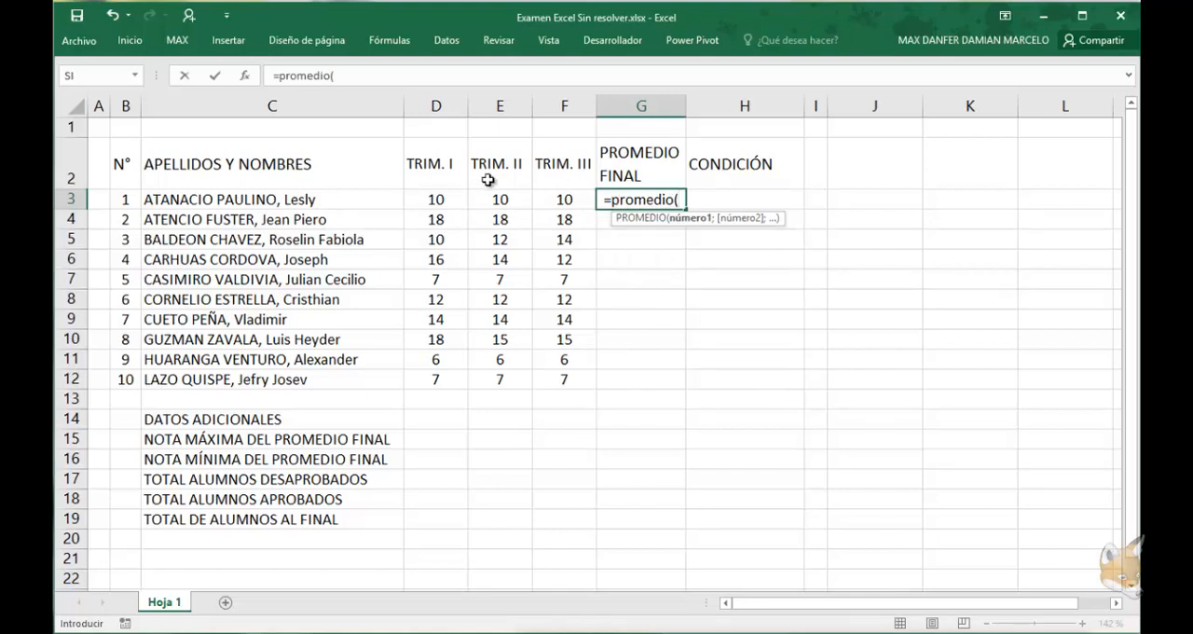
{"action": "left_click_drag", "start_coordinate": [464, 197], "coordinate": [552, 202]}
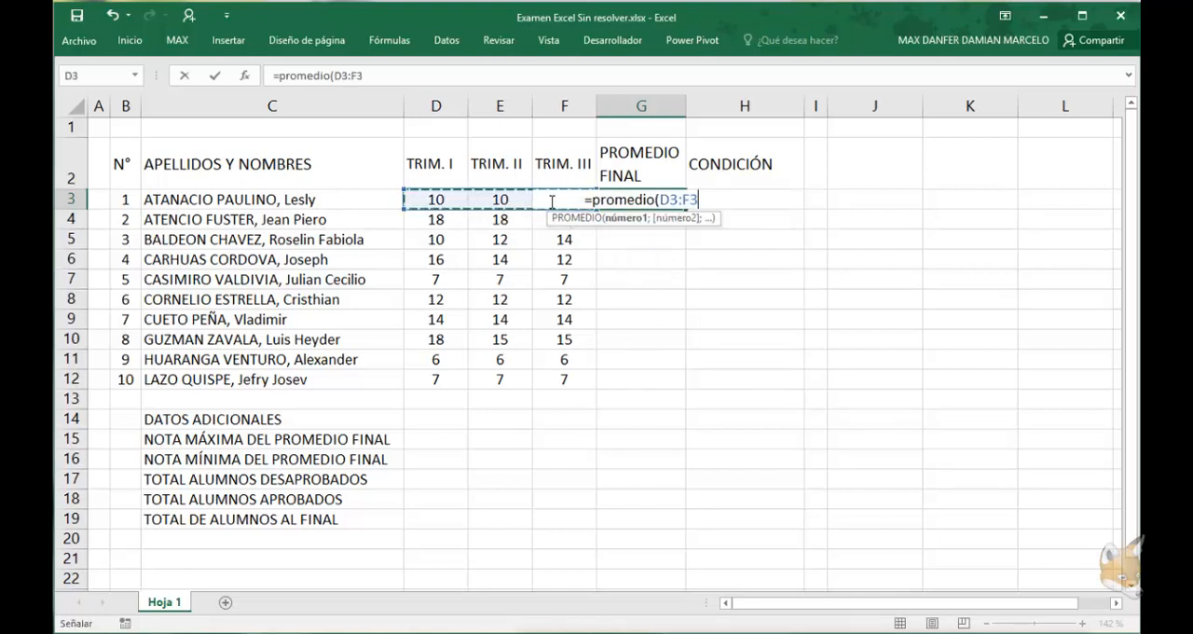
{"action": "type", "text": ")"}
{"action": "key", "text": "Return"}
Fill the final average formula from G3 down to G12
{"action": "left_click", "coordinate": [683, 205]}
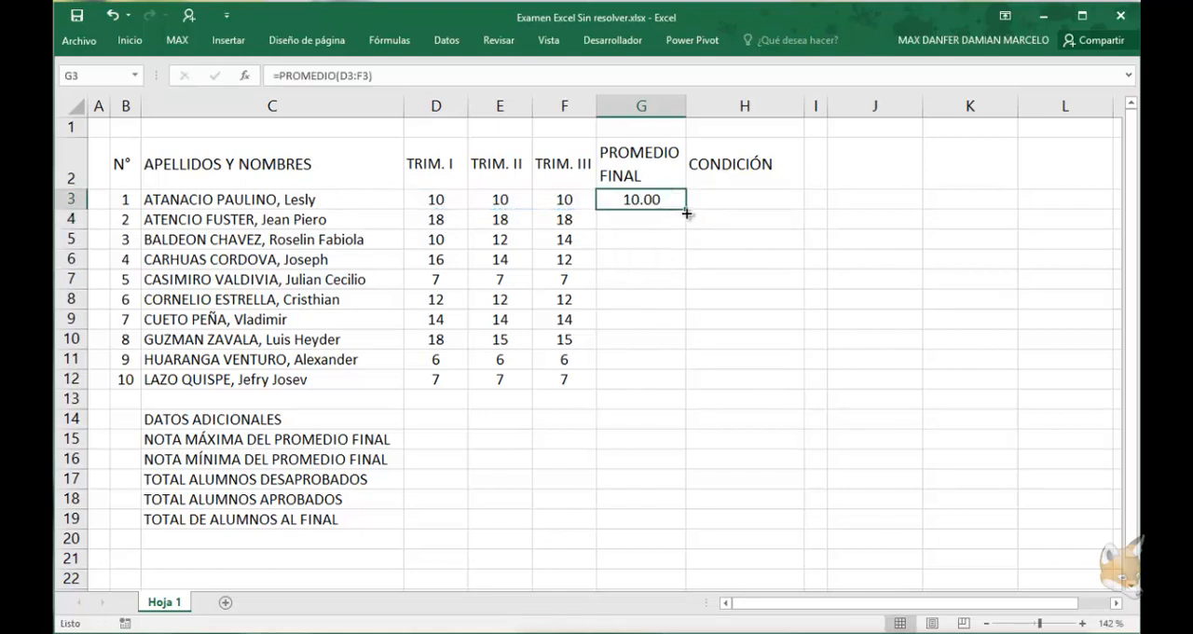
{"action": "left_click_drag", "start_coordinate": [686, 209], "coordinate": [673, 388]}
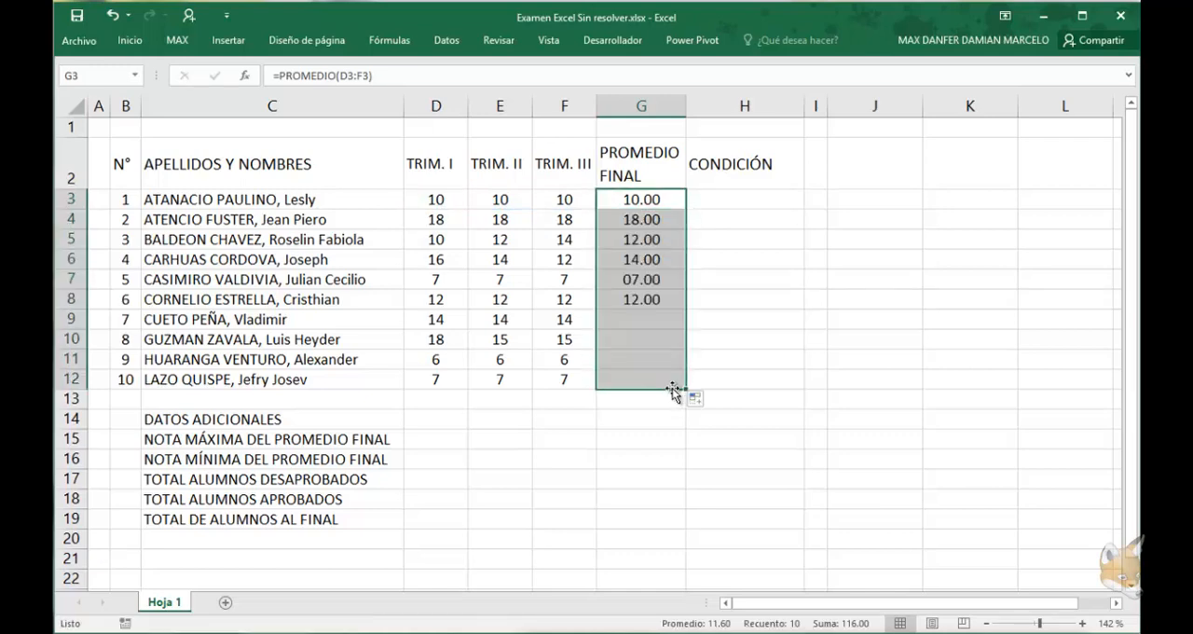
{"action": "left_click", "coordinate": [645, 321]}
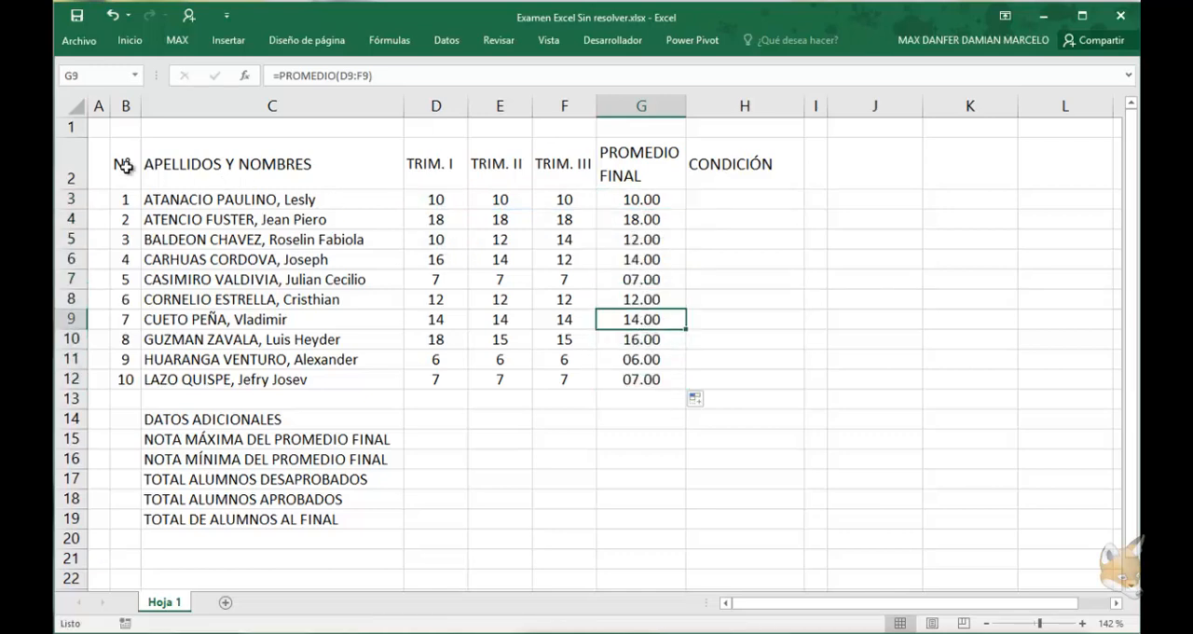
Center the contents of the student table B2:H12 and apply all borders to it
{"action": "left_click_drag", "start_coordinate": [127, 170], "coordinate": [731, 379]}
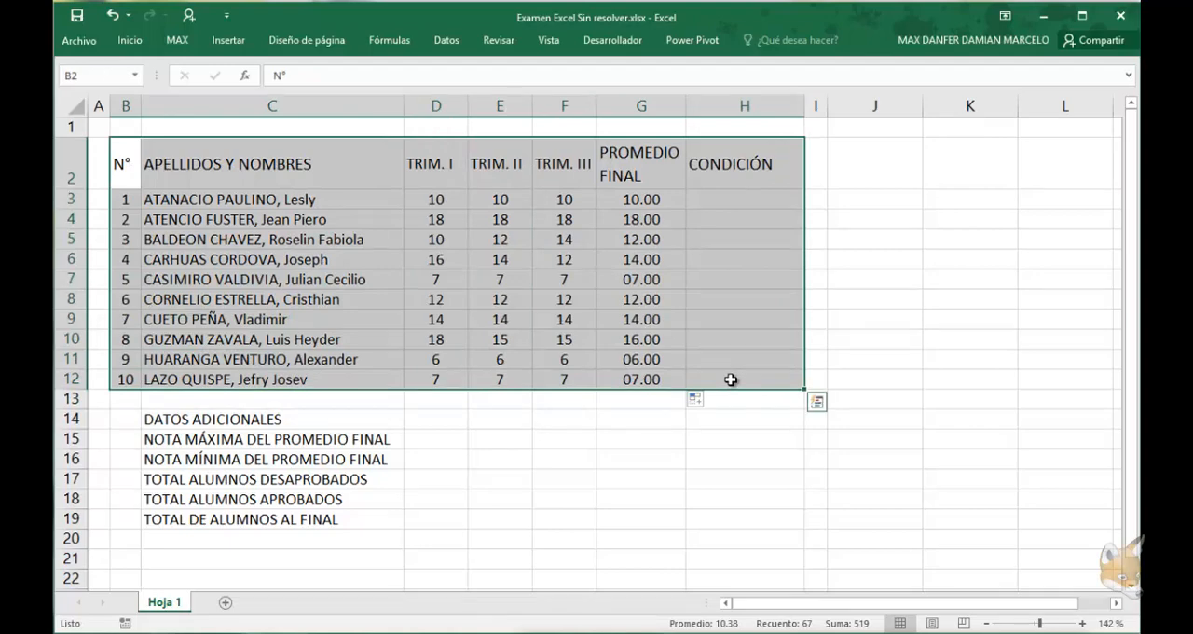
{"action": "left_click", "coordinate": [135, 40]}
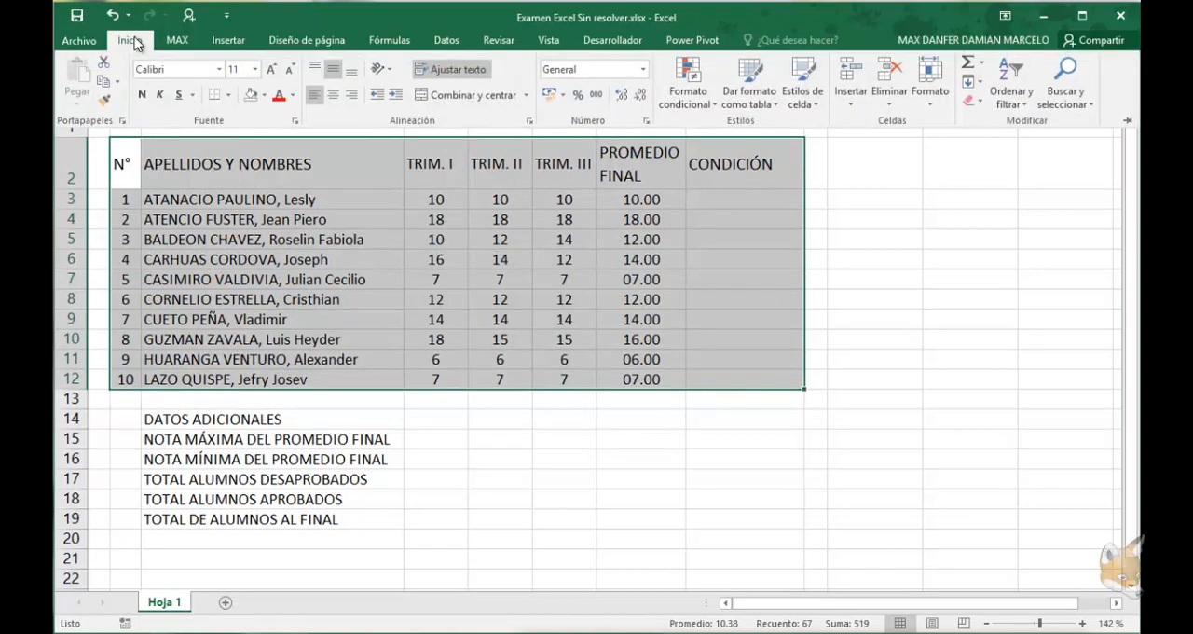
{"action": "left_click", "coordinate": [333, 94]}
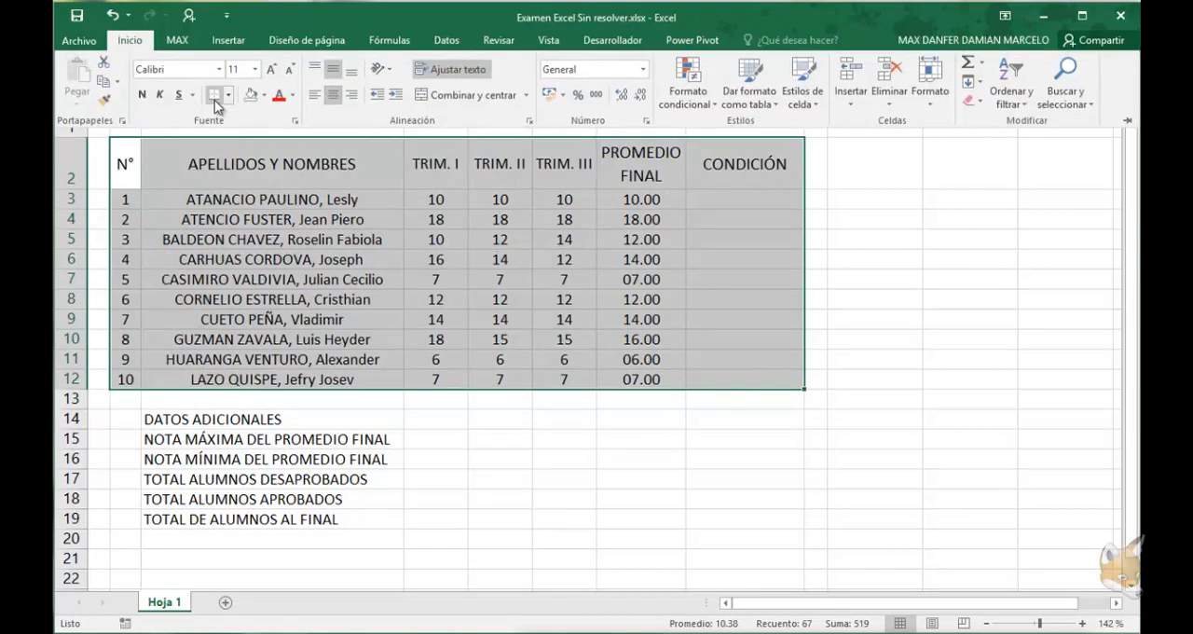
{"action": "left_click", "coordinate": [227, 94]}
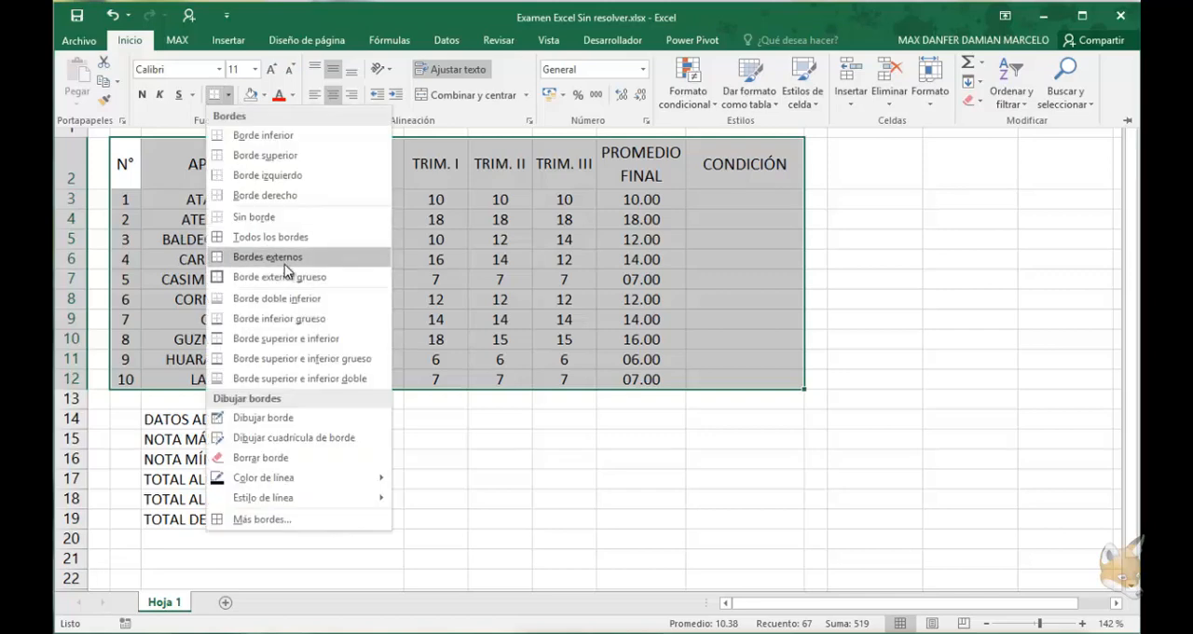
{"action": "left_click", "coordinate": [277, 239]}
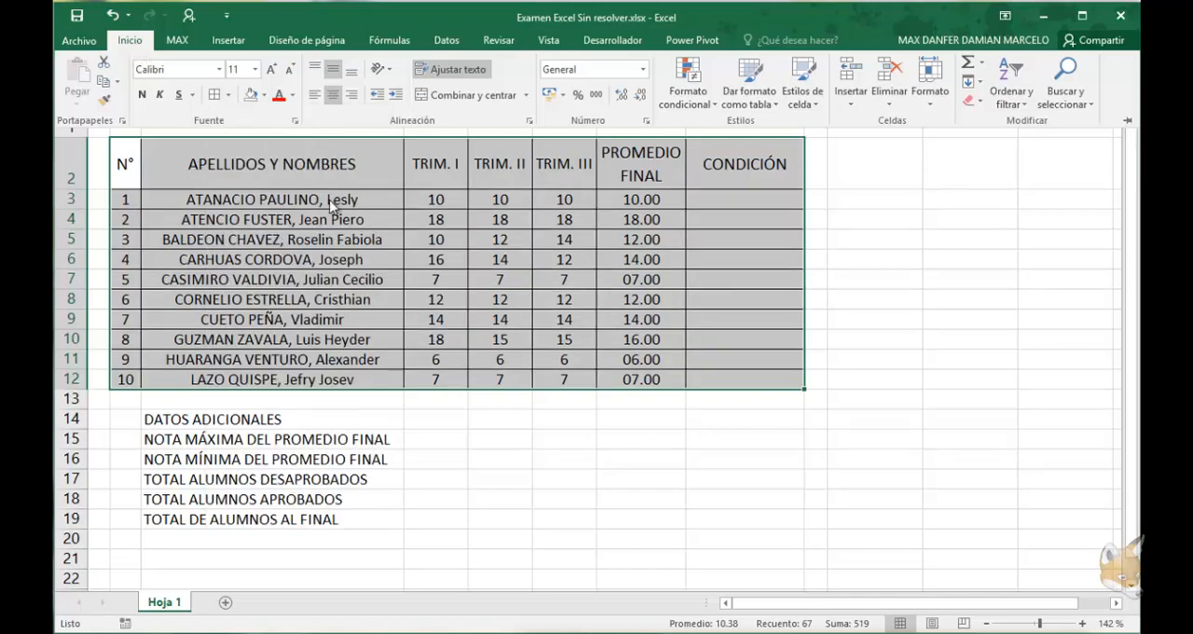
Apply all borders to the additional data cells C14:C19 and D15:D19
{"action": "left_click", "coordinate": [211, 419]}
{"action": "left_click", "coordinate": [213, 419]}
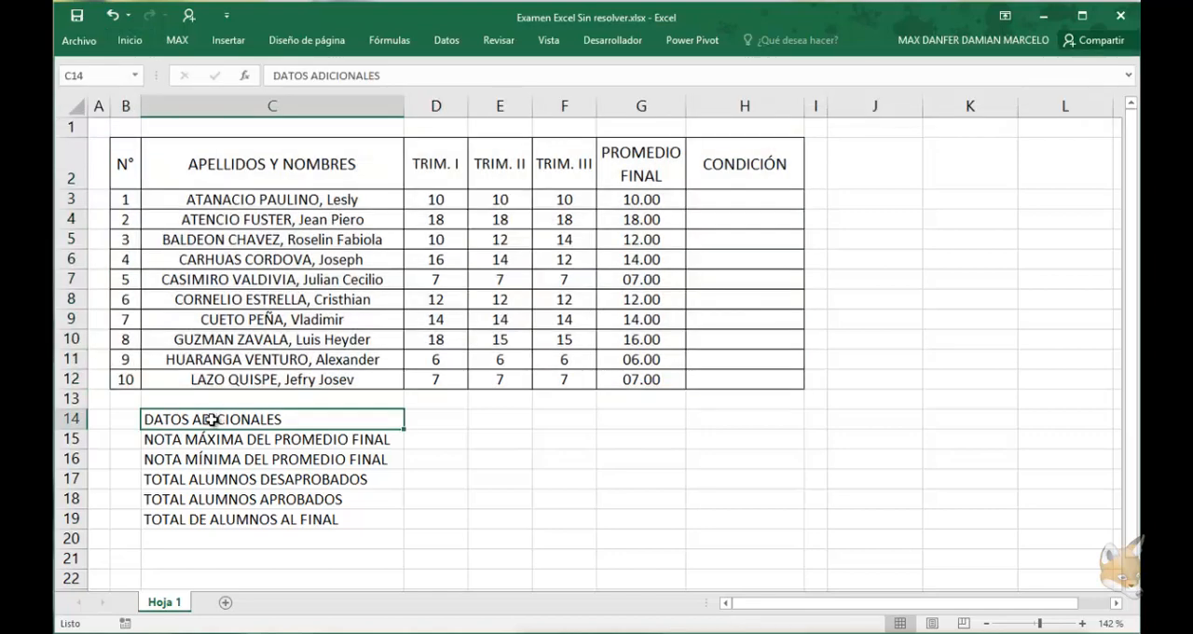
{"action": "left_click_drag", "start_coordinate": [211, 420], "coordinate": [234, 519]}
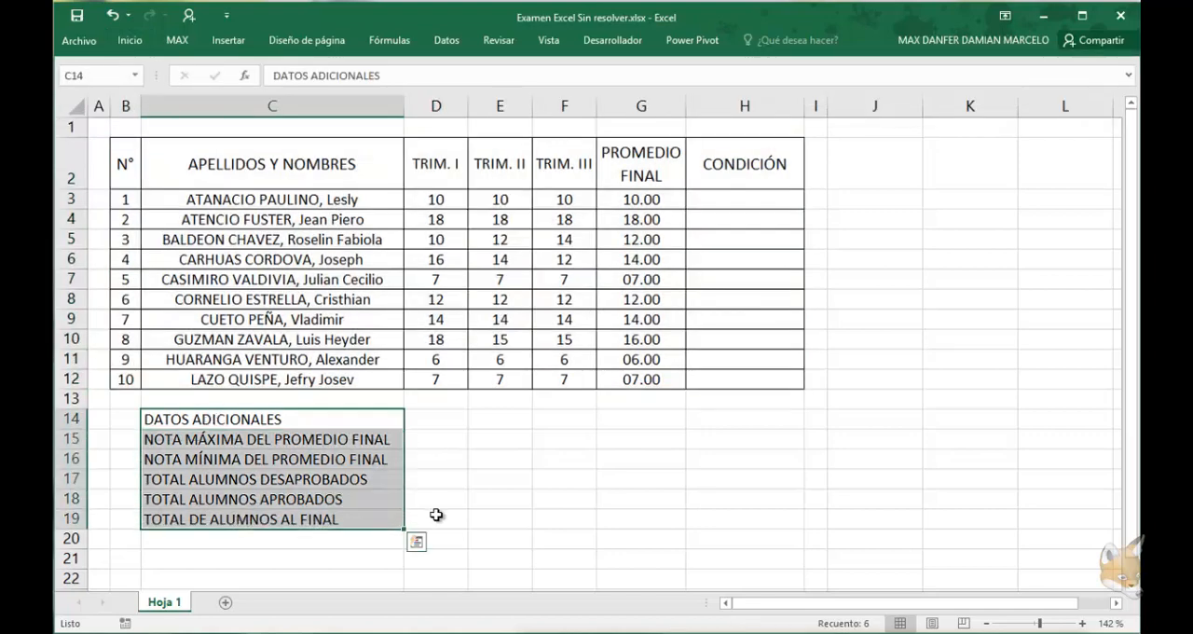
{"action": "left_click_drag", "start_coordinate": [434, 520], "coordinate": [426, 466]}
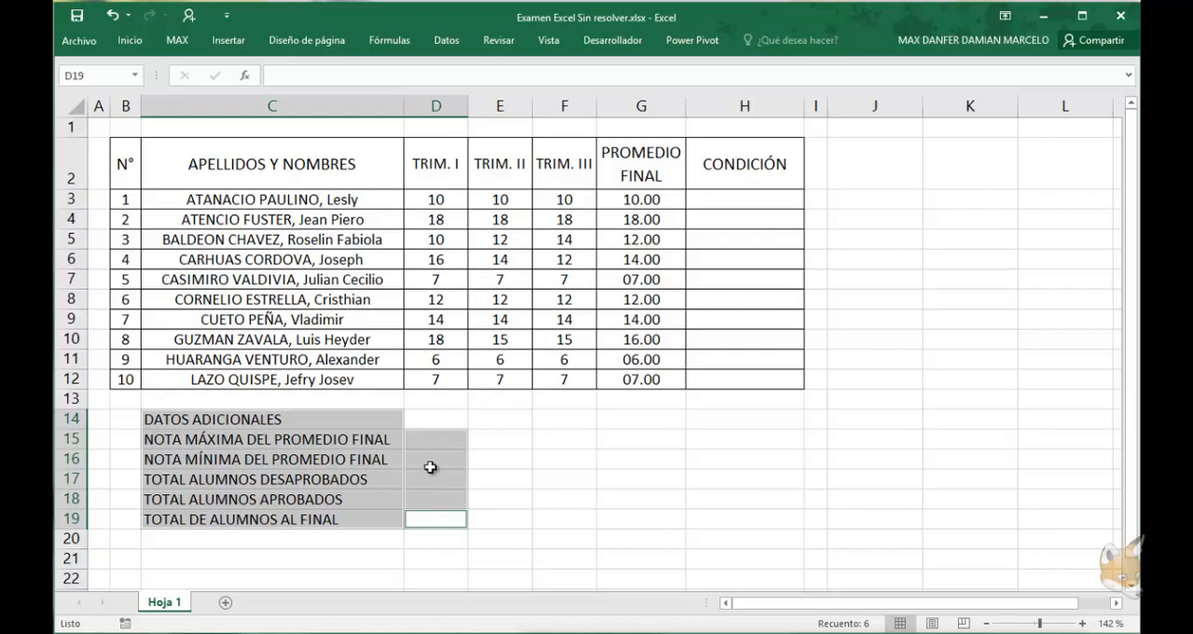
{"action": "key", "text": "alt"}
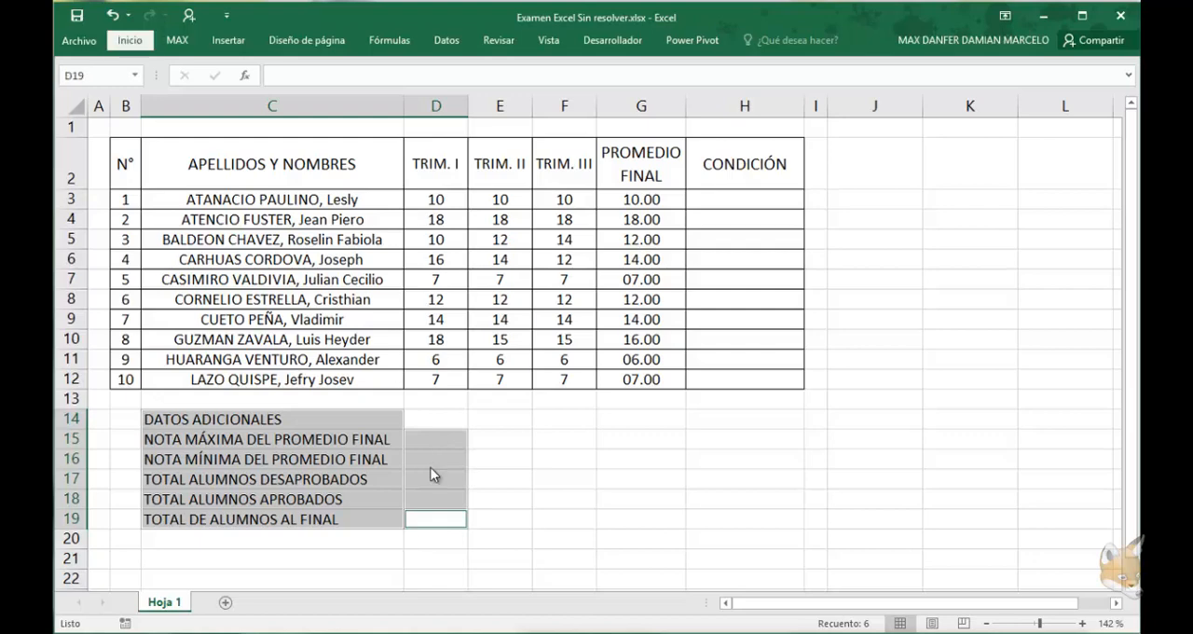
{"action": "left_click", "coordinate": [130, 40]}
{"action": "left_click", "coordinate": [214, 95]}
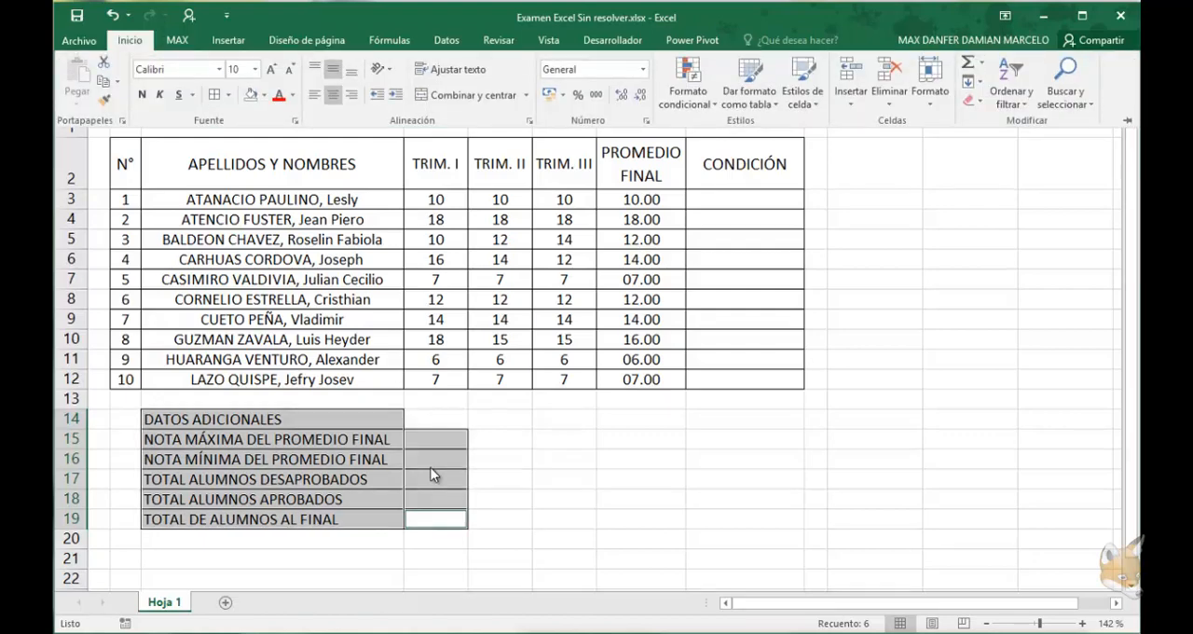
Center the DATOS ADICIONALES heading in C14
{"action": "left_click", "coordinate": [273, 420]}
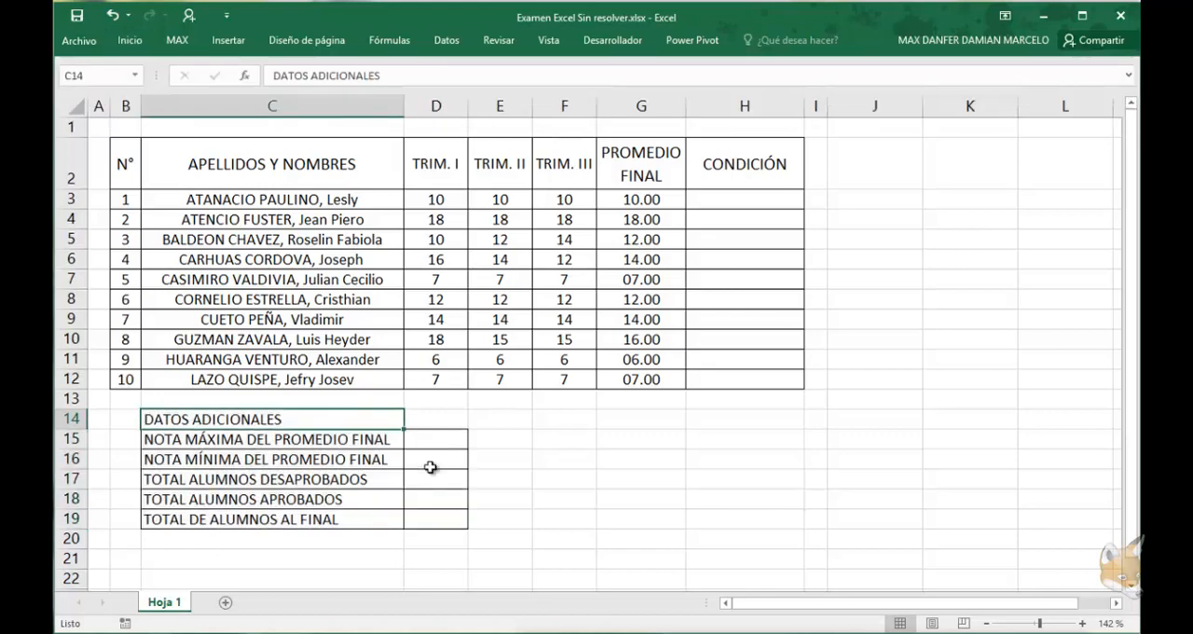
{"action": "left_click", "coordinate": [130, 40]}
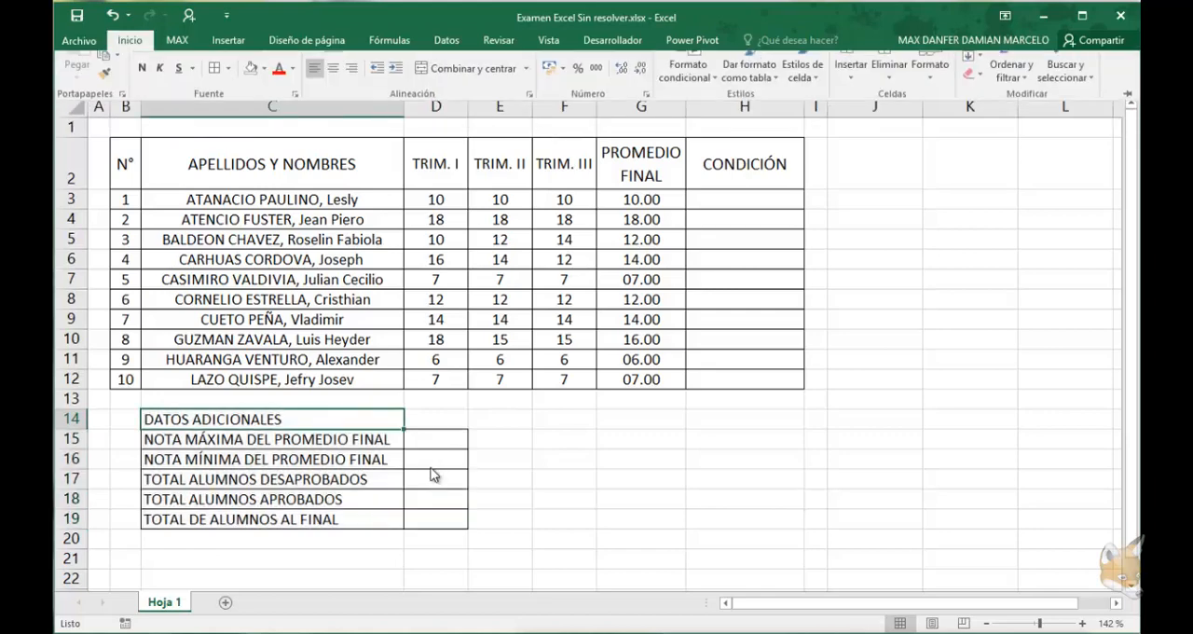
{"action": "double_click", "coordinate": [130, 41]}
{"action": "left_click", "coordinate": [333, 95]}
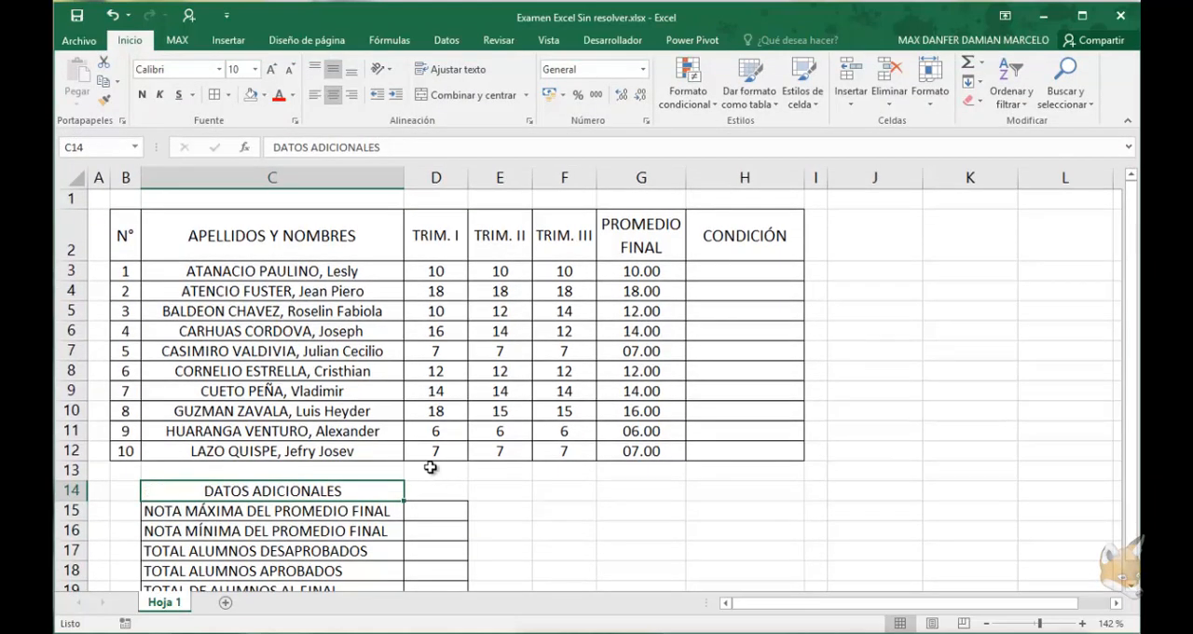
Make the header row B2:H2 bold and give it a standard yellow fill
{"action": "left_click_drag", "start_coordinate": [125, 235], "coordinate": [745, 235]}
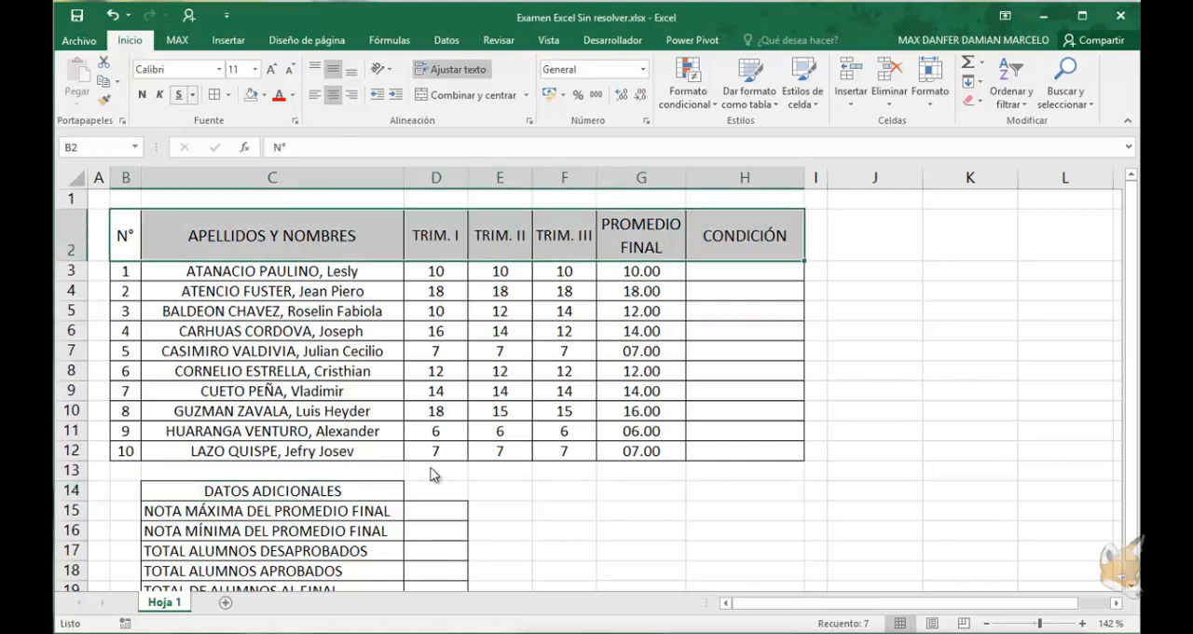
{"action": "left_click", "coordinate": [142, 96]}
{"action": "left_click", "coordinate": [263, 94]}
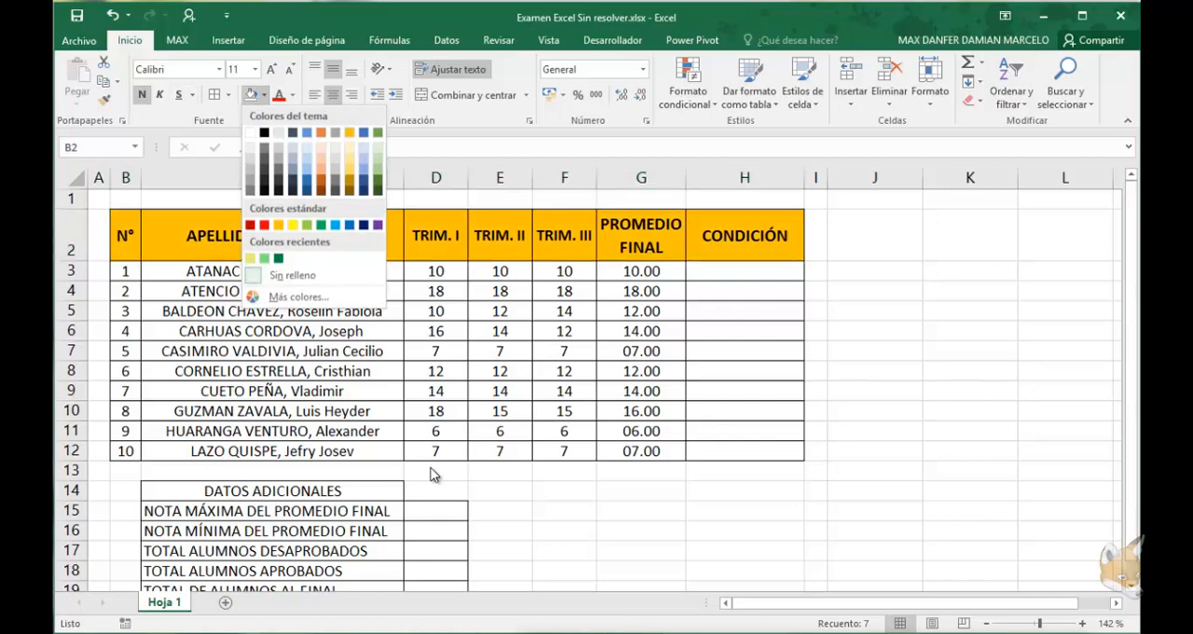
{"action": "left_click", "coordinate": [293, 224]}
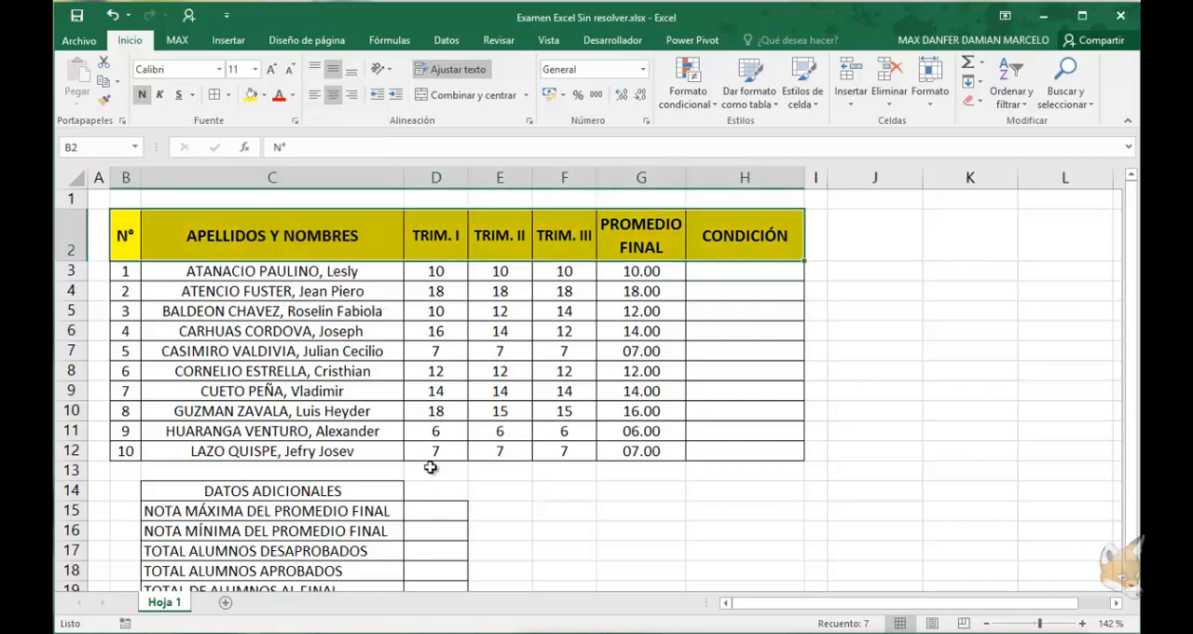
Make the DATOS ADICIONALES heading in C14 bold with the same yellow fill
{"action": "left_click", "coordinate": [273, 492]}
{"action": "left_click", "coordinate": [142, 95]}
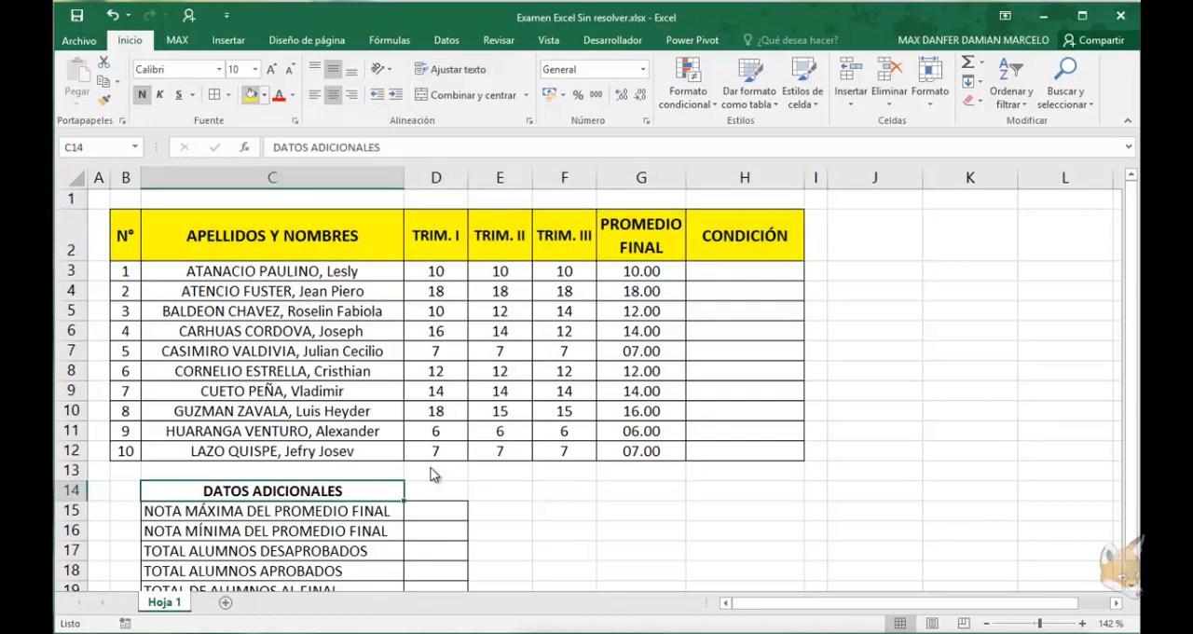
{"action": "left_click", "coordinate": [250, 95]}
{"action": "left_click", "coordinate": [501, 371]}
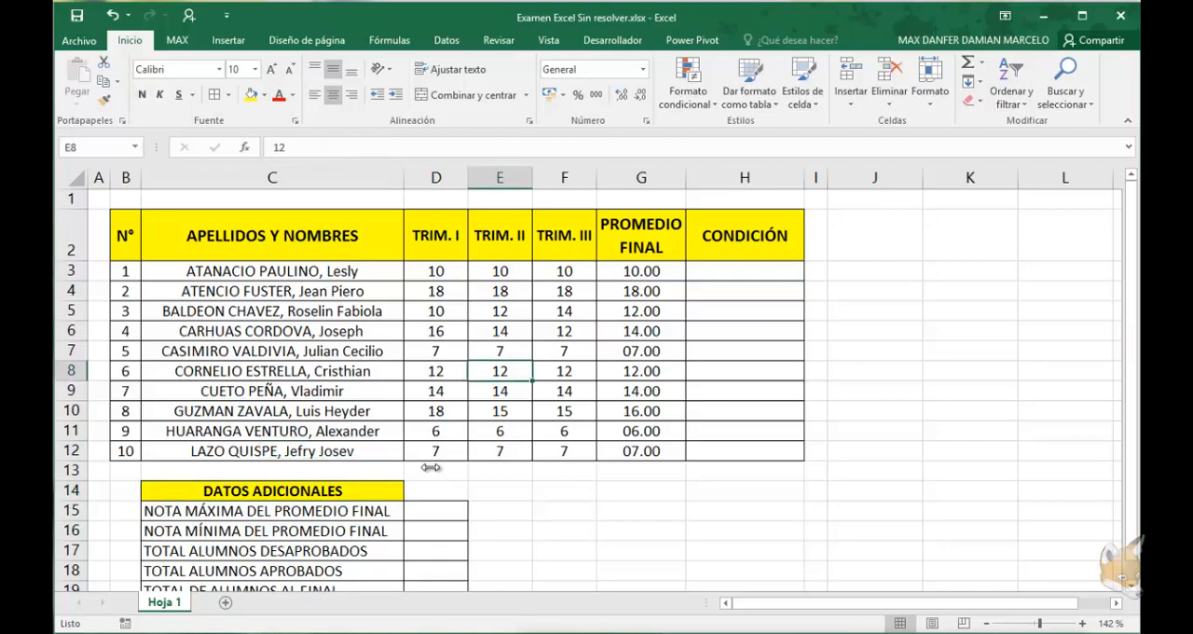
Start a new conditional formatting rule for the grades D3:G12 of type "Aplicar formato únicamente a las celdas que contengan"
{"action": "scroll", "coordinate": [430, 471], "scroll_direction": "down", "scroll_amount": 1}
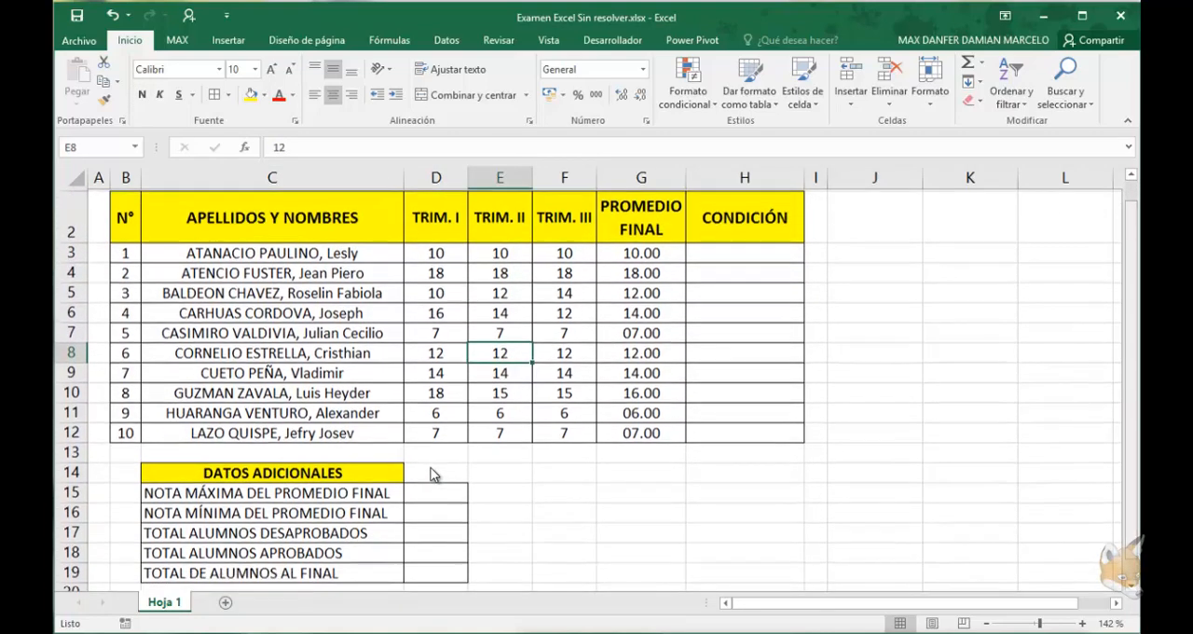
{"action": "mouse_move", "coordinate": [641, 430]}
{"action": "left_mouse_down"}
{"action": "mouse_move", "coordinate": [642, 411]}
{"action": "mouse_move", "coordinate": [435, 252]}
{"action": "left_mouse_up"}
{"action": "left_click", "coordinate": [688, 90]}
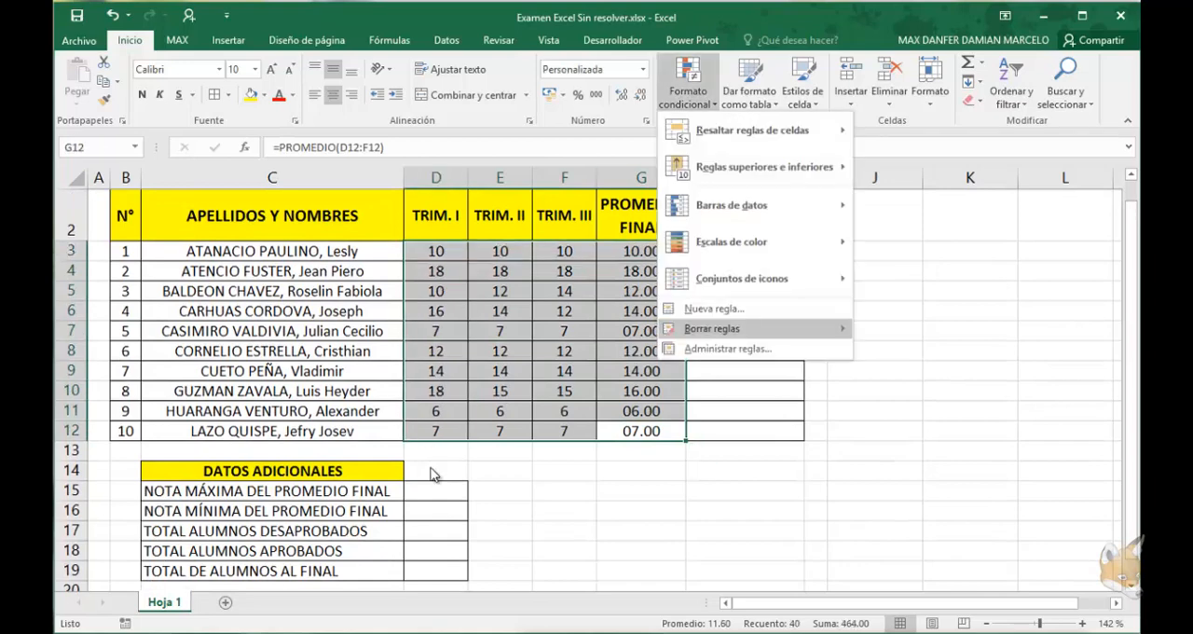
{"action": "left_click", "coordinate": [733, 419]}
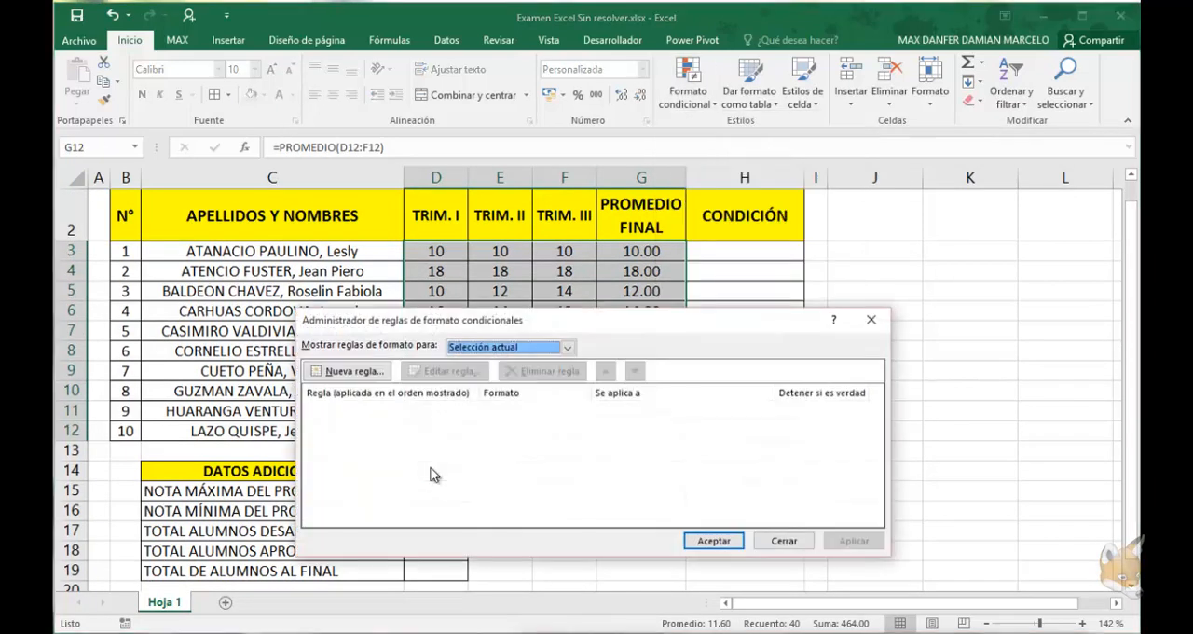
{"action": "mouse_move", "coordinate": [559, 320]}
{"action": "left_mouse_down"}
{"action": "mouse_move", "coordinate": [746, 338]}
{"action": "mouse_move", "coordinate": [766, 321]}
{"action": "left_mouse_up"}
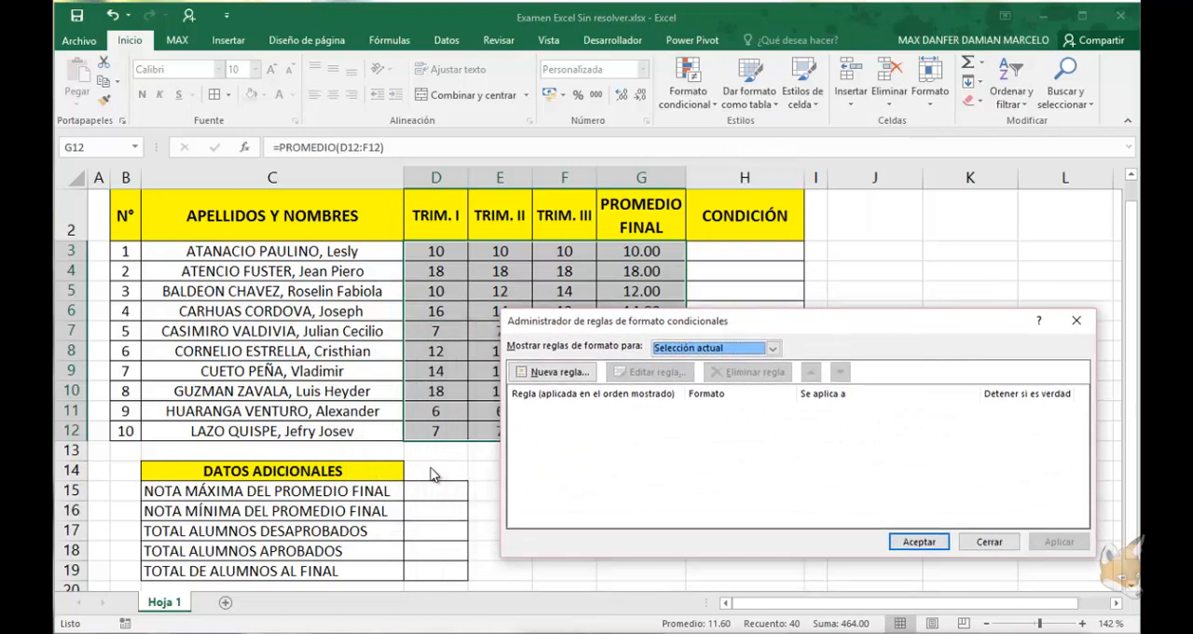
{"action": "left_click", "coordinate": [554, 372]}
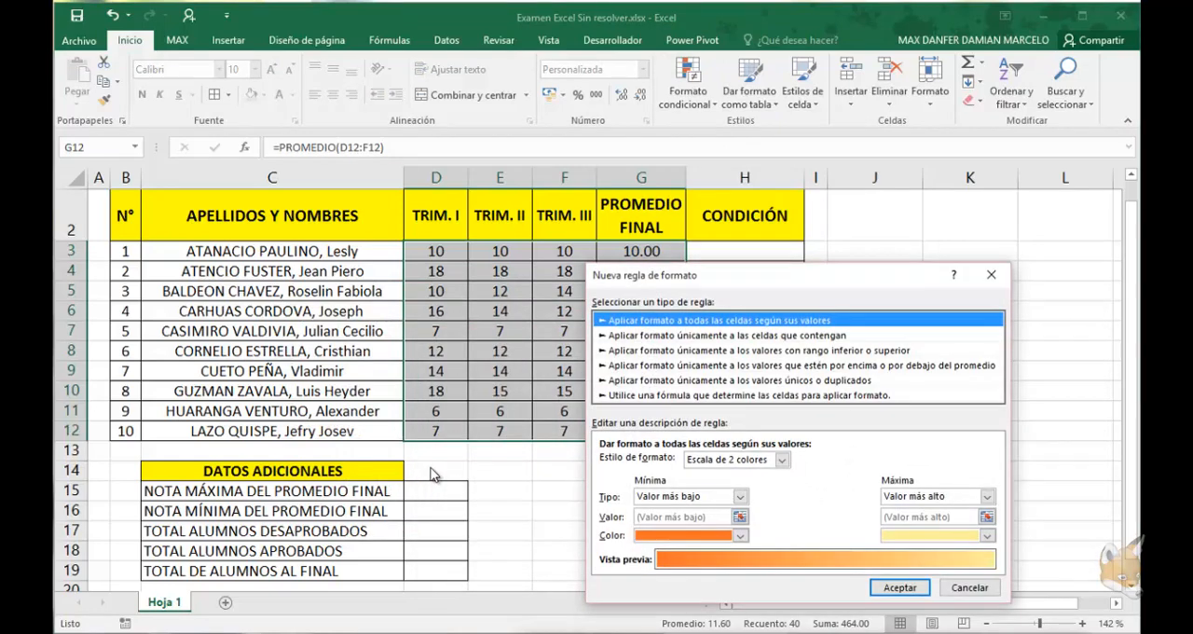
{"action": "left_click", "coordinate": [727, 334]}
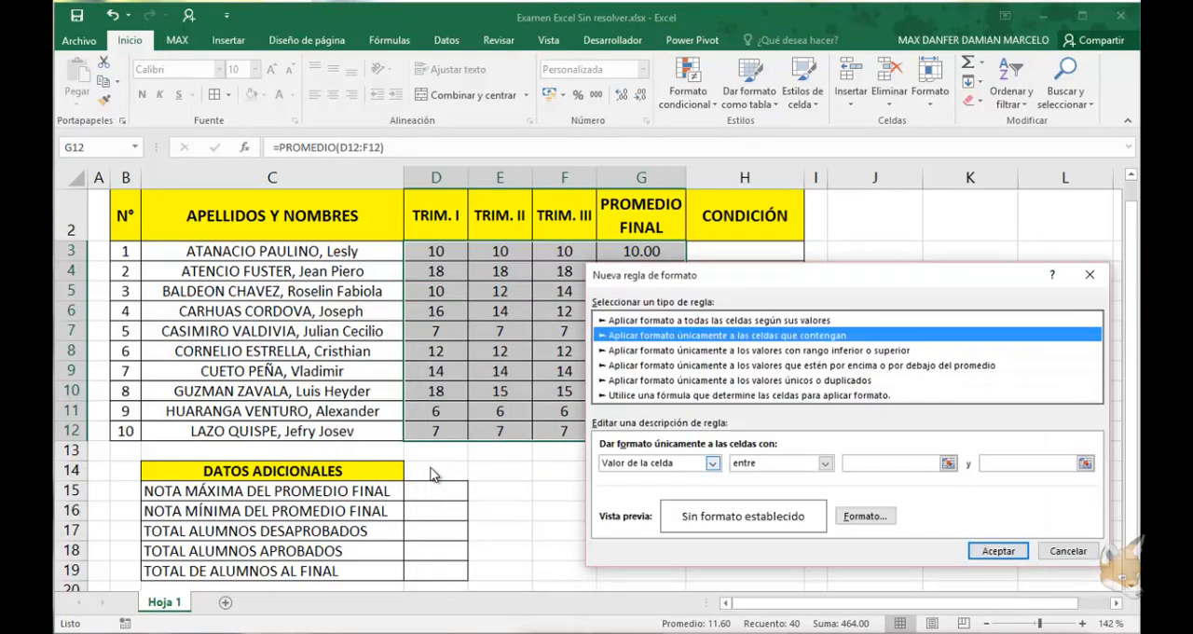
Set the rule's condition to cell values between 0 and 10.4 and open its format settings
{"action": "left_click", "coordinate": [712, 463]}
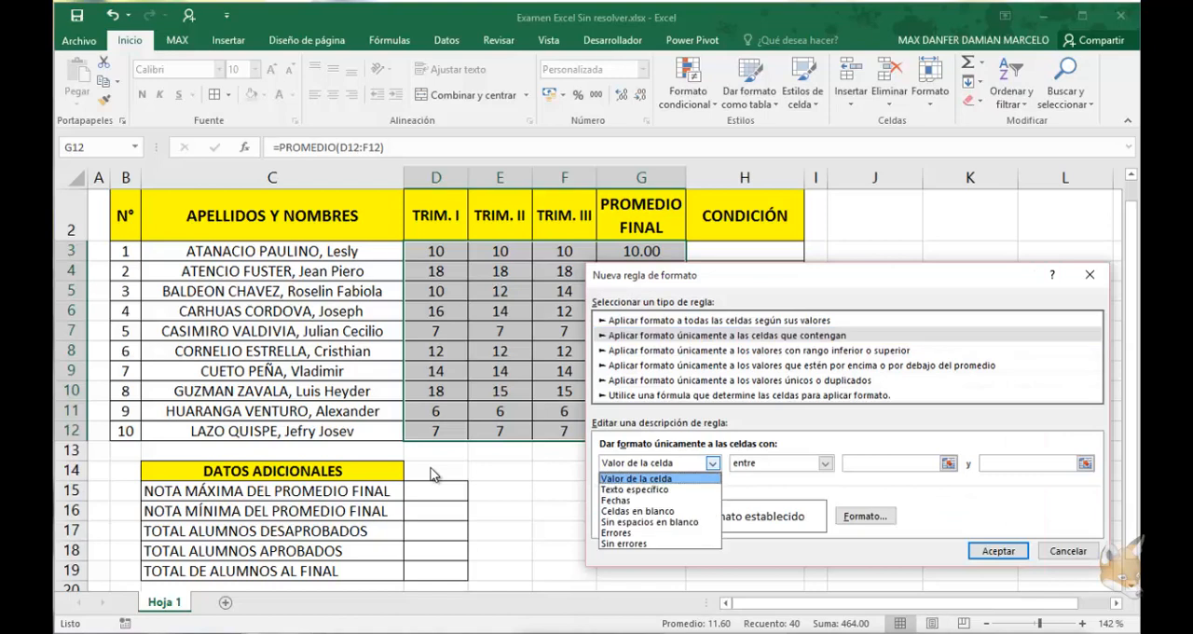
{"action": "left_click", "coordinate": [637, 479]}
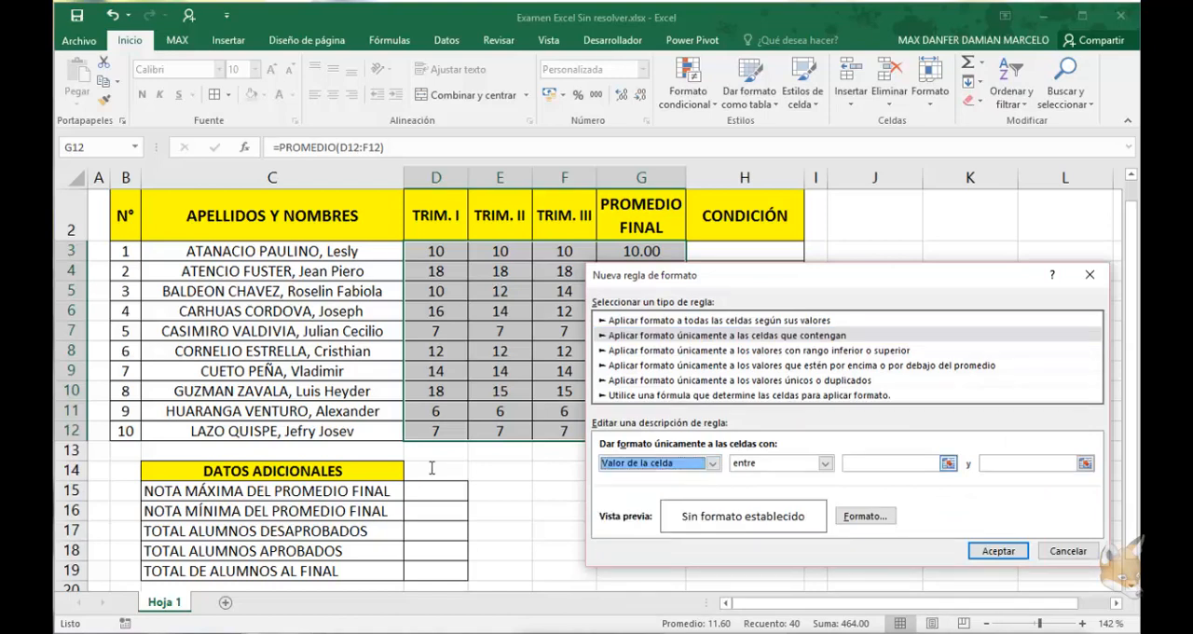
{"action": "left_click", "coordinate": [890, 463]}
{"action": "type", "text": "1"}
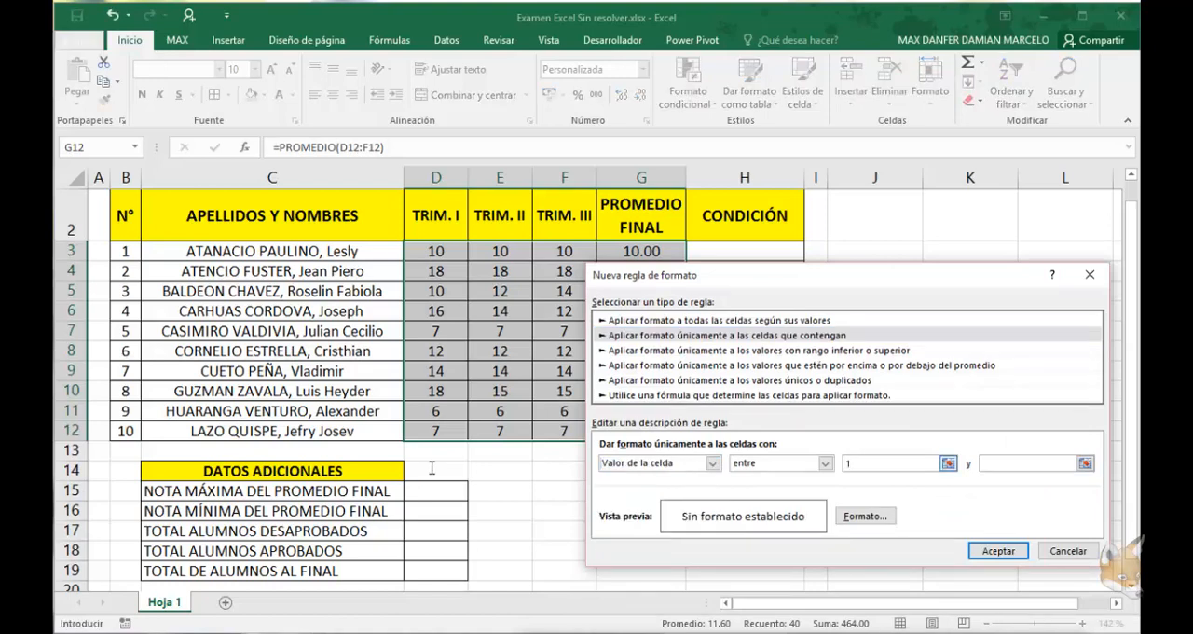
{"action": "key", "text": "BackSpace"}
{"action": "type", "text": "0"}
{"action": "left_click", "coordinate": [1028, 463]}
{"action": "type", "text": "10"}
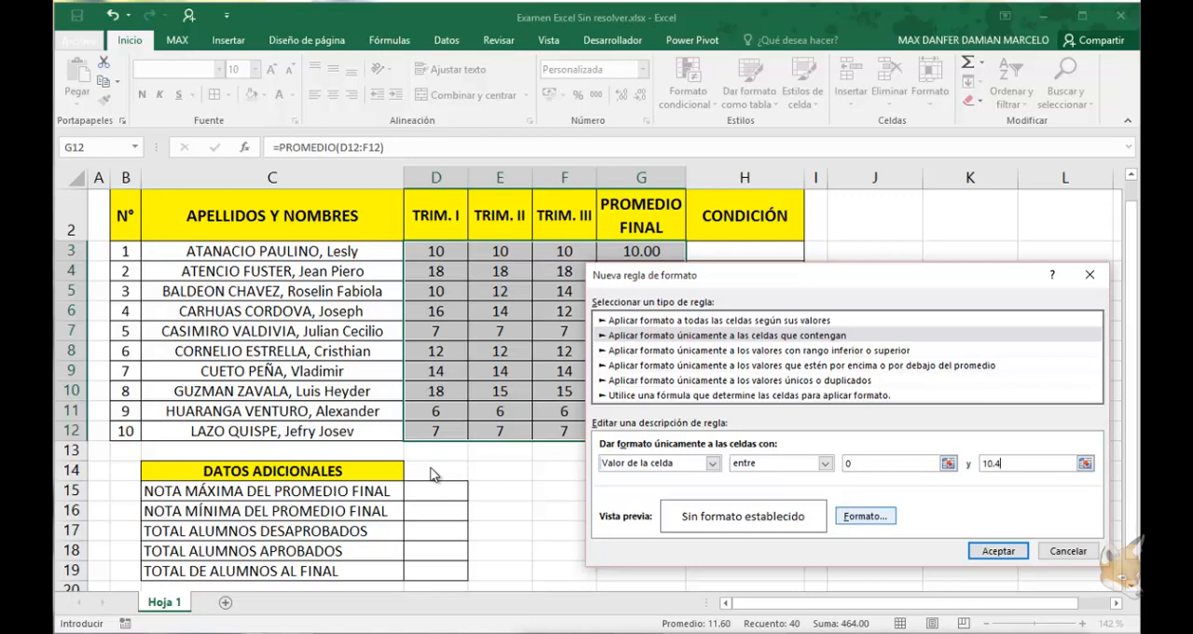
{"action": "left_click", "coordinate": [865, 515]}
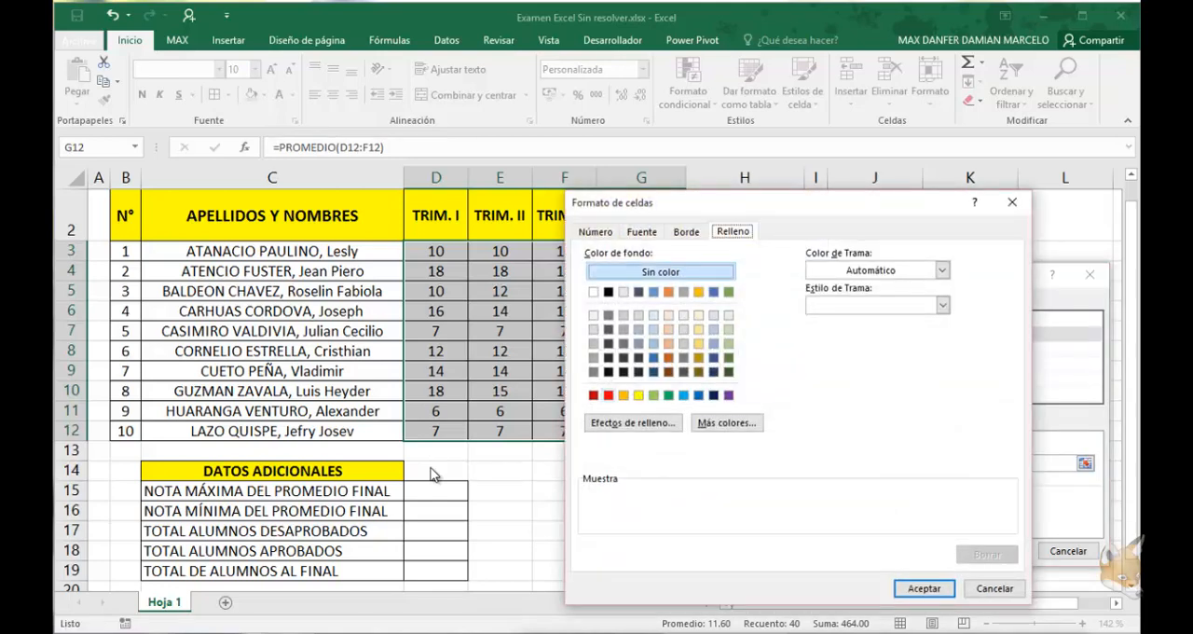
{"action": "left_click", "coordinate": [593, 394]}
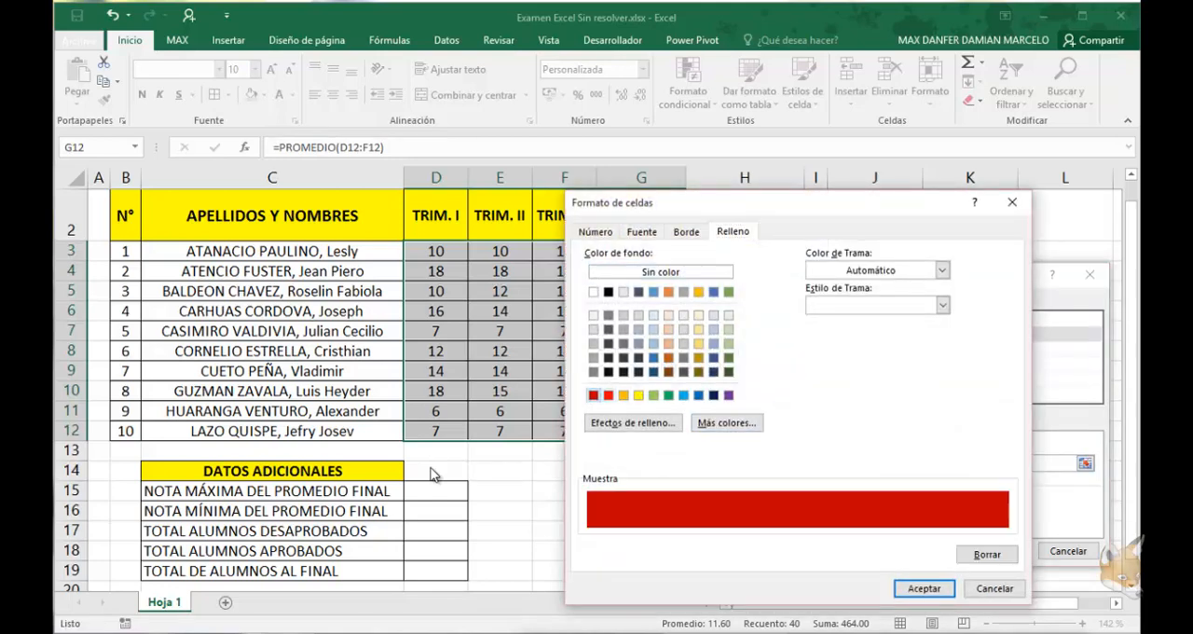
{"action": "left_click", "coordinate": [669, 329]}
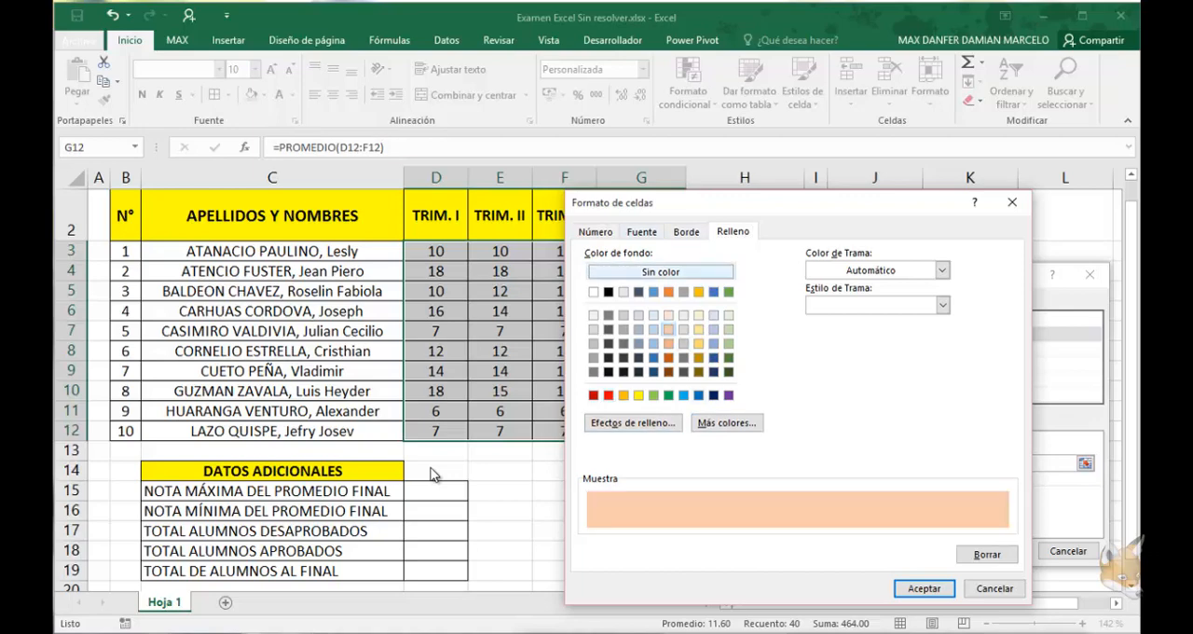
{"action": "left_click", "coordinate": [660, 271]}
Set the rule's font format to bold (Negrita) in the standard dark red color
{"action": "left_click", "coordinate": [642, 231]}
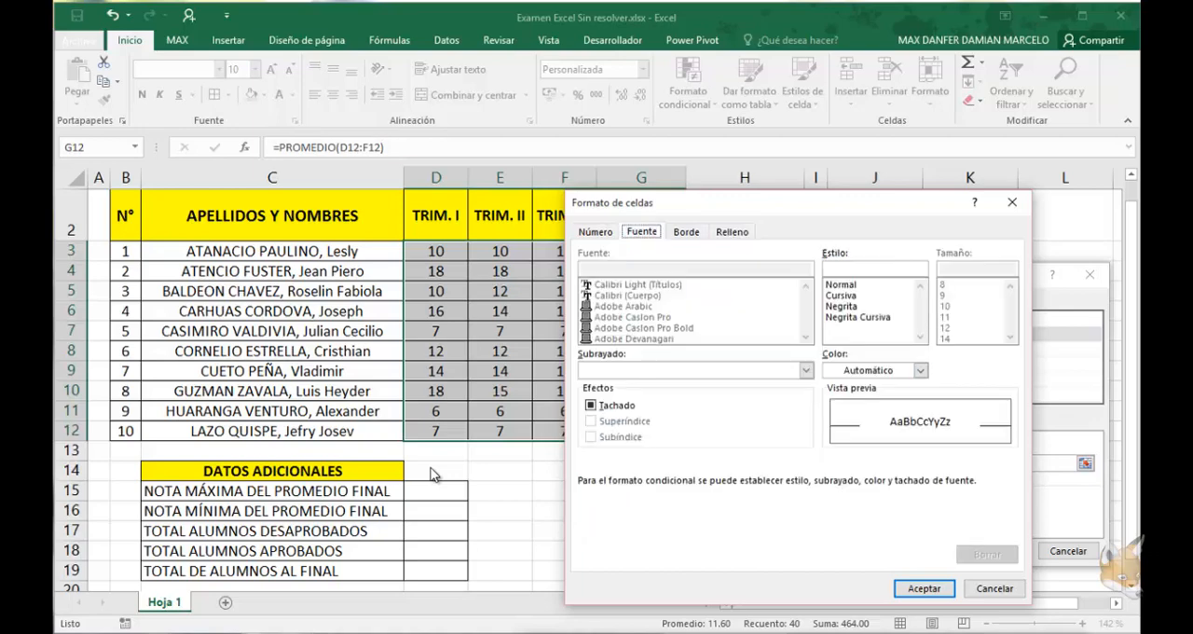
{"action": "left_click", "coordinate": [921, 370]}
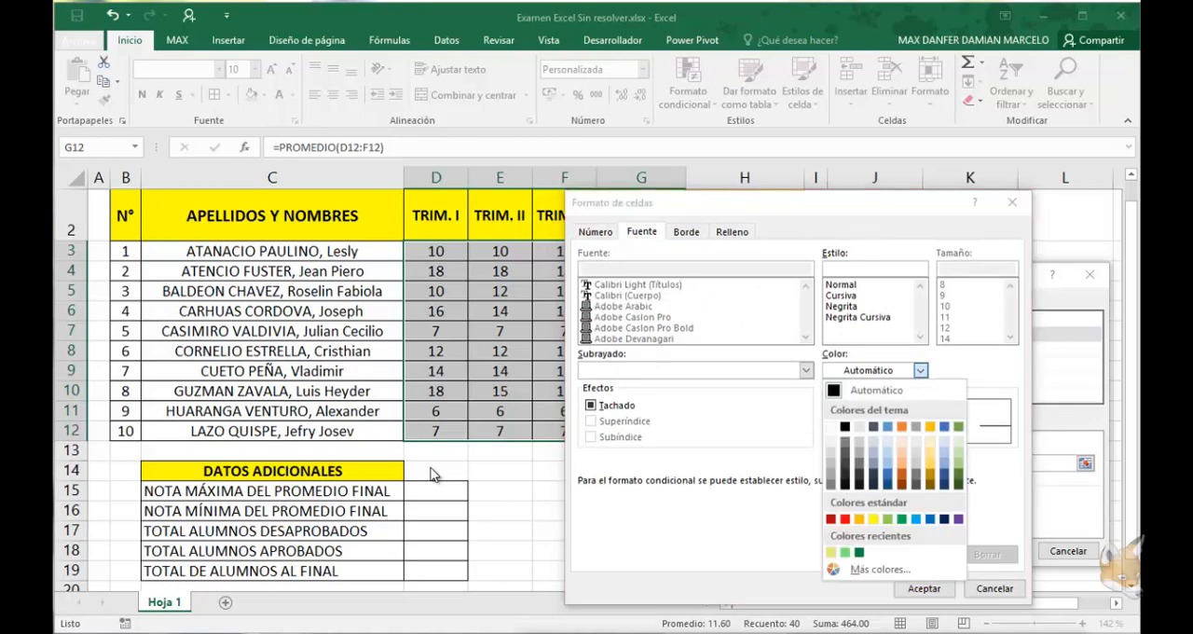
{"action": "left_click", "coordinate": [831, 518]}
{"action": "left_click", "coordinate": [841, 306]}
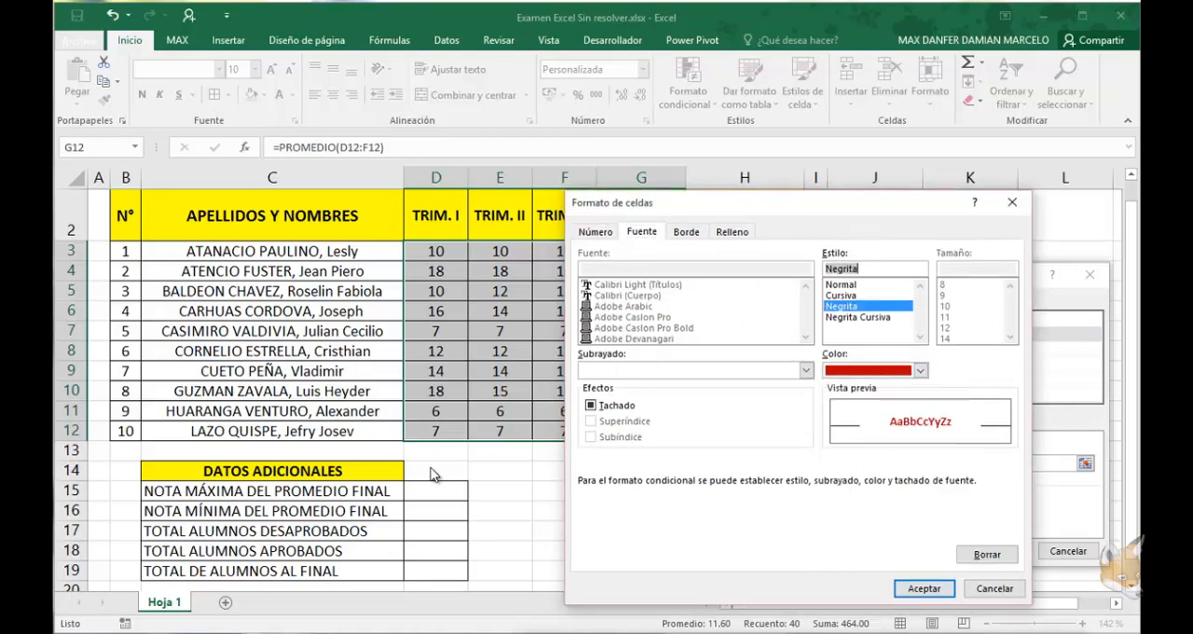
{"action": "left_click", "coordinate": [924, 588]}
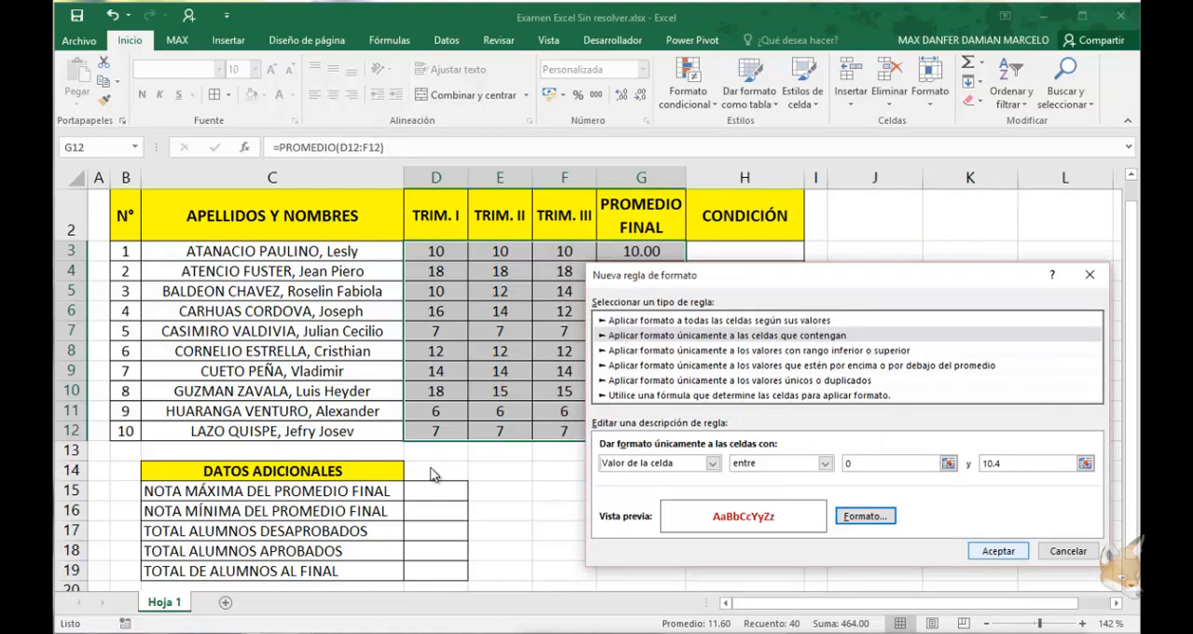
Confirm the dark red bold rule for values between 0 and 10.4 and apply it to the grades D3:G12
{"action": "left_click", "coordinate": [999, 551]}
{"action": "key", "text": "alt+a"}
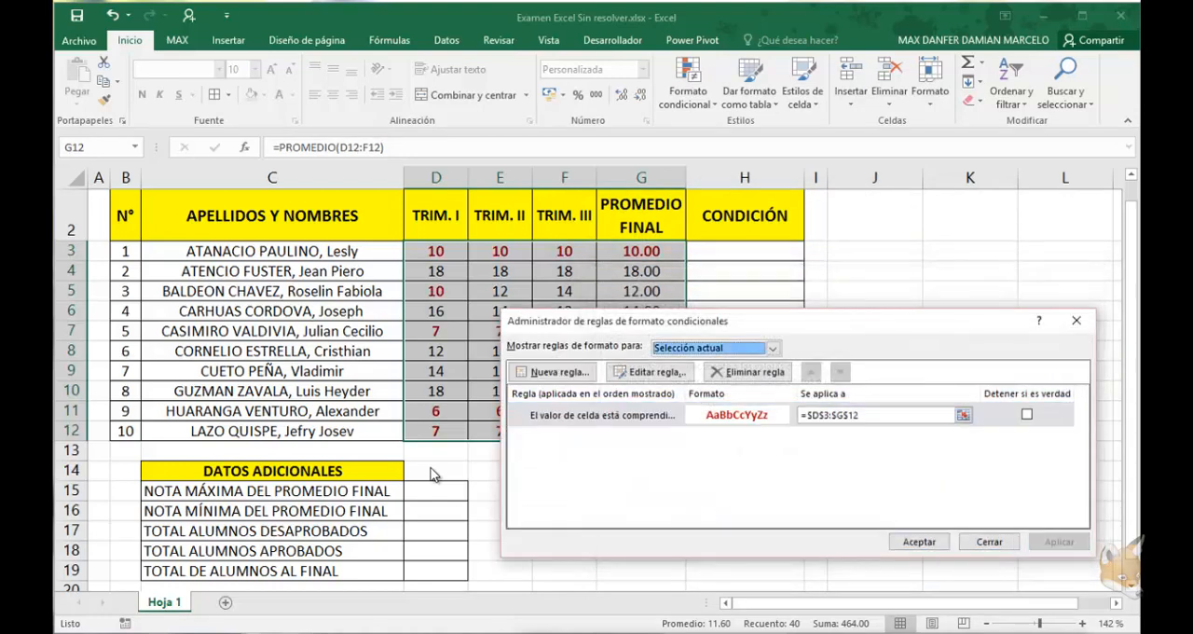
{"action": "mouse_move", "coordinate": [793, 320]}
{"action": "left_mouse_down"}
{"action": "mouse_move", "coordinate": [818, 333]}
{"action": "mouse_move", "coordinate": [815, 294]}
{"action": "left_mouse_up"}
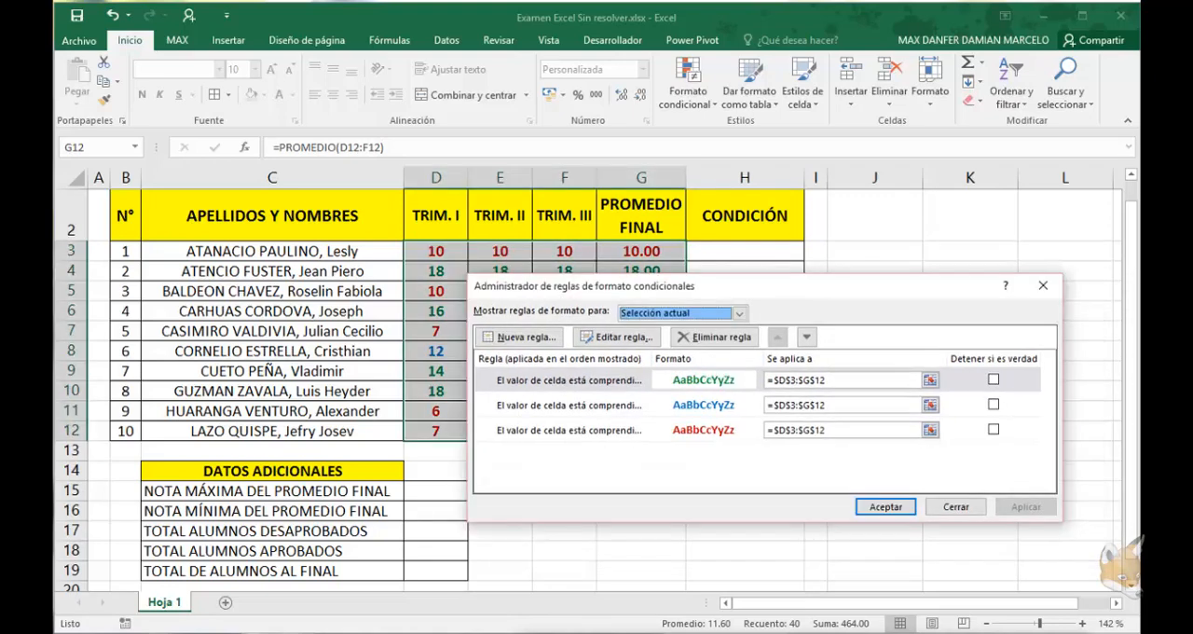
Review the green, blue and red conditional formatting rules for D3:G12 and accept them
{"action": "left_click_drag", "start_coordinate": [792, 285], "coordinate": [818, 287]}
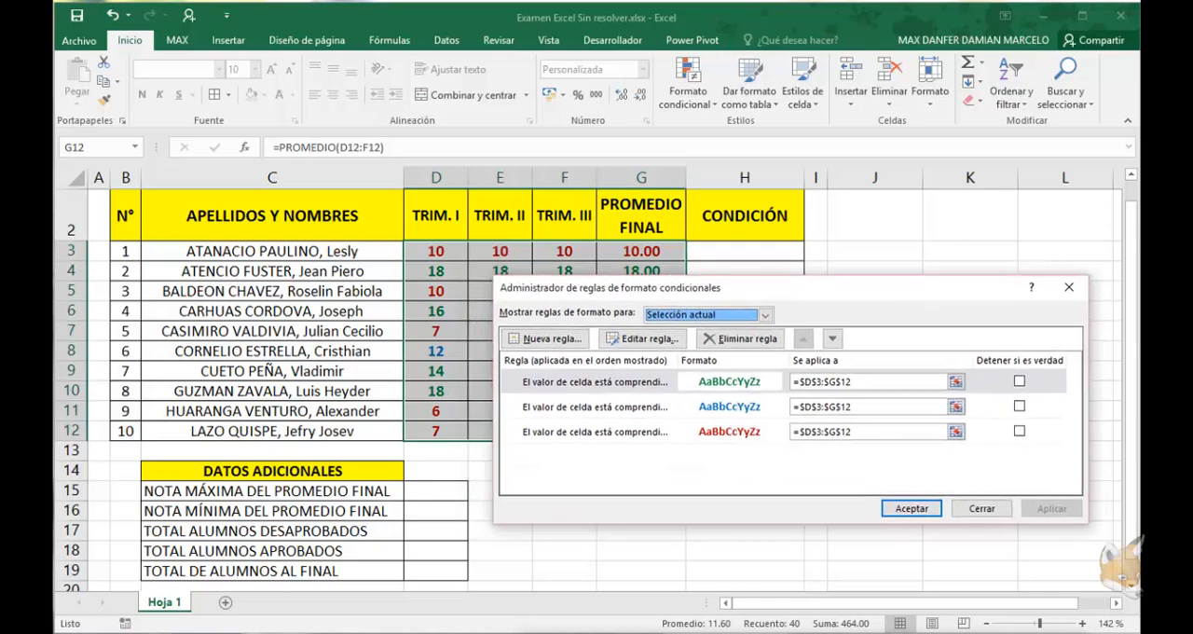
{"action": "left_click", "coordinate": [595, 382]}
{"action": "left_click", "coordinate": [595, 407]}
{"action": "left_click", "coordinate": [595, 432]}
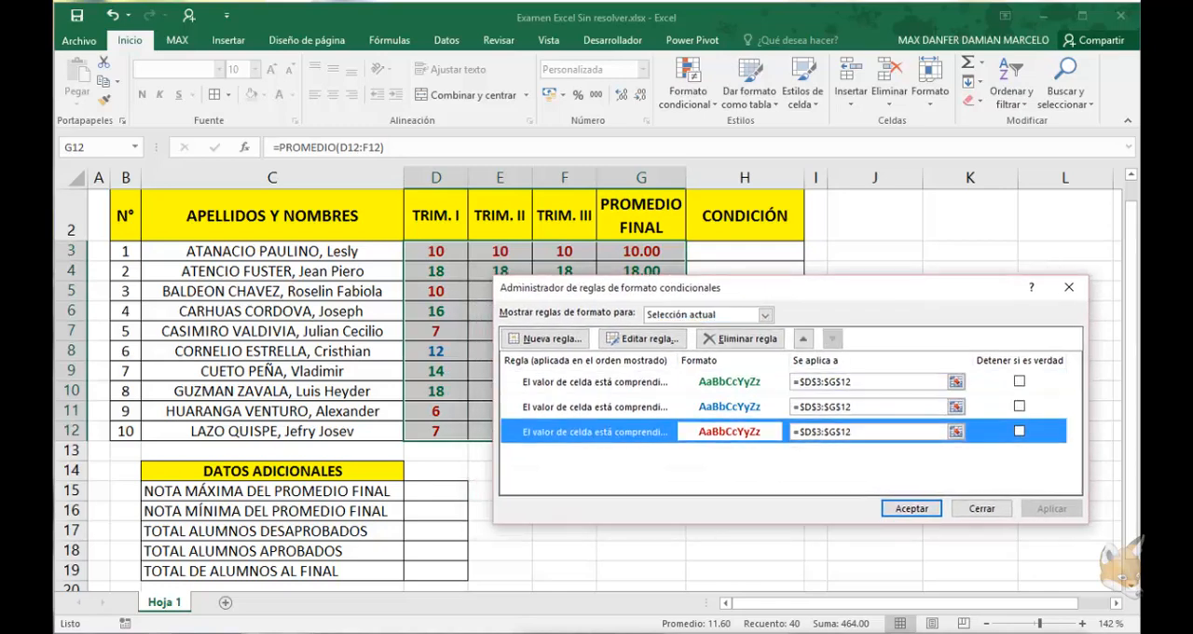
{"action": "left_click", "coordinate": [595, 382]}
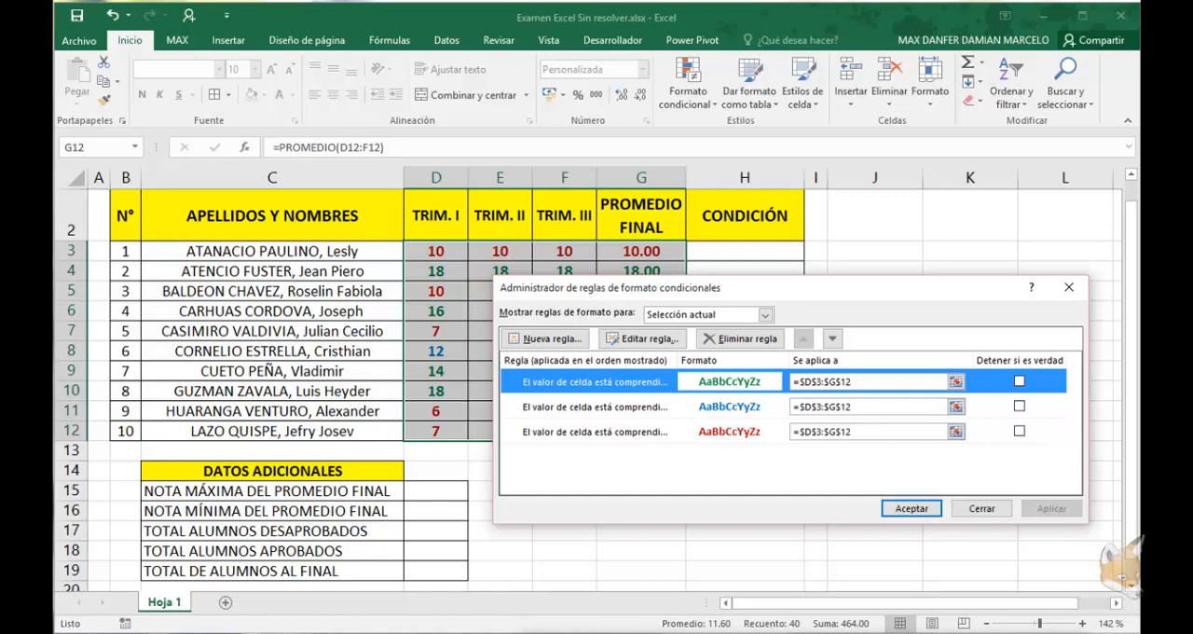
{"action": "left_click", "coordinate": [594, 408]}
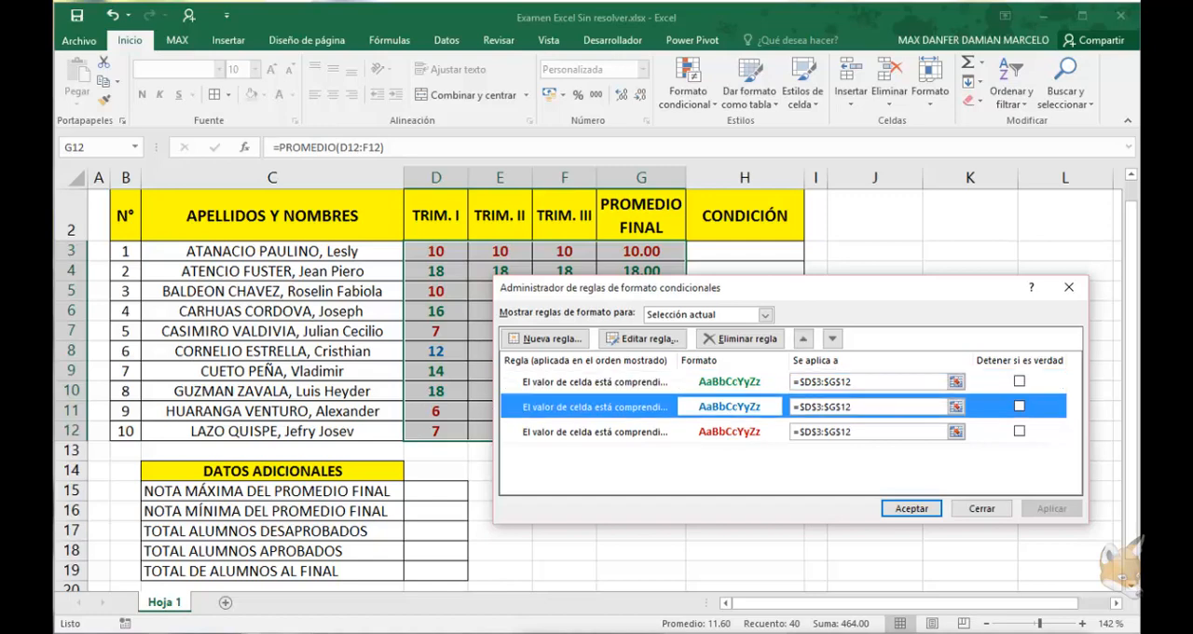
{"action": "left_click", "coordinate": [595, 432]}
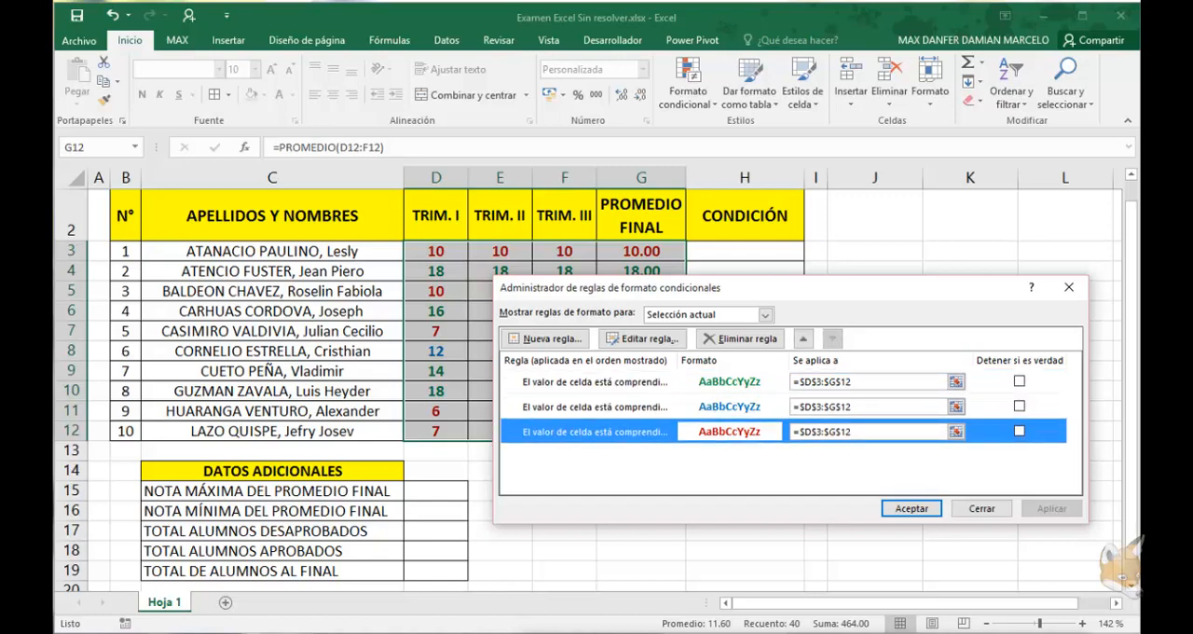
{"action": "key", "text": "Return"}
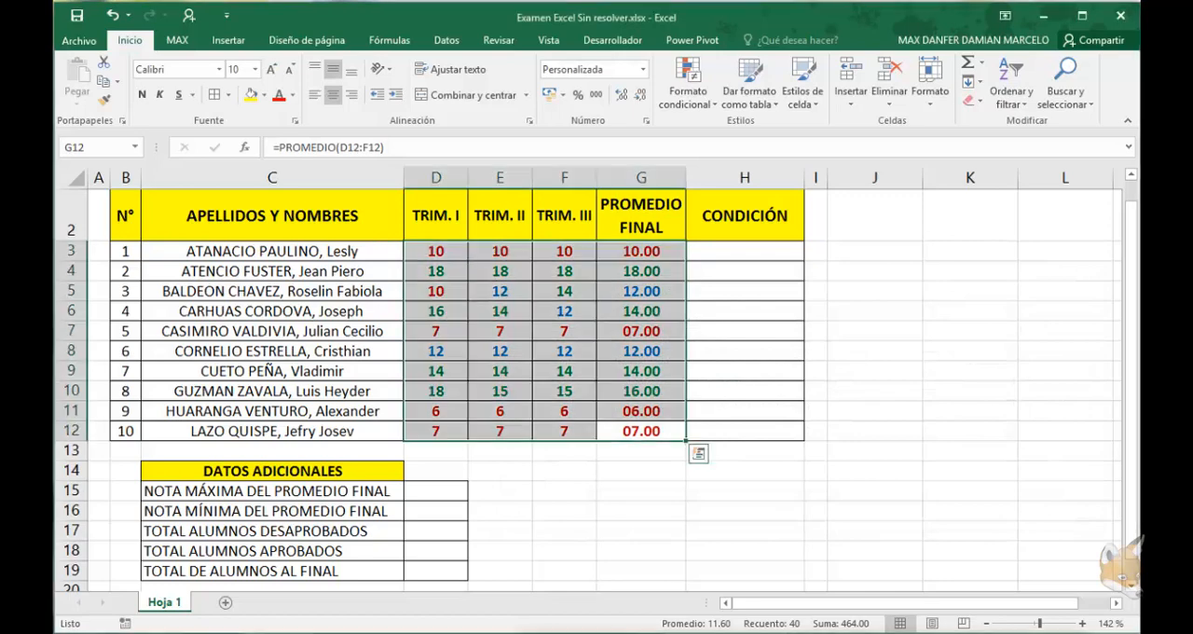
{"action": "left_click", "coordinate": [642, 291]}
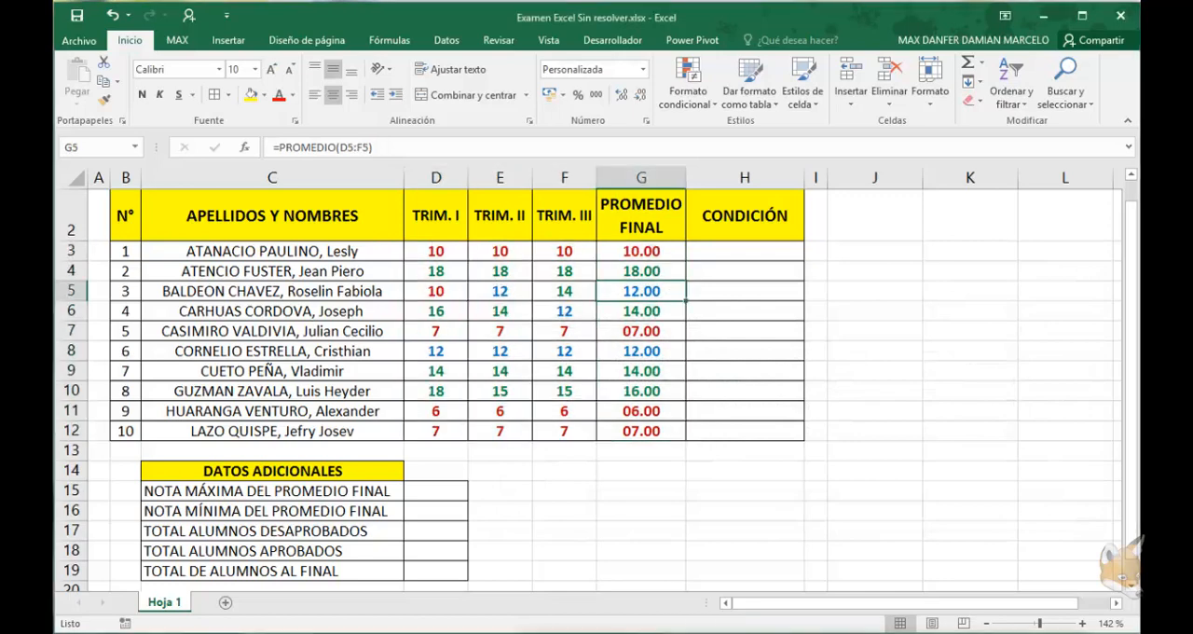
Begin a SI formula in H3 under CONDICIÓN that returns "PONDERADO" when G3>=14
{"action": "left_click", "coordinate": [745, 250]}
{"action": "type", "text": "="}
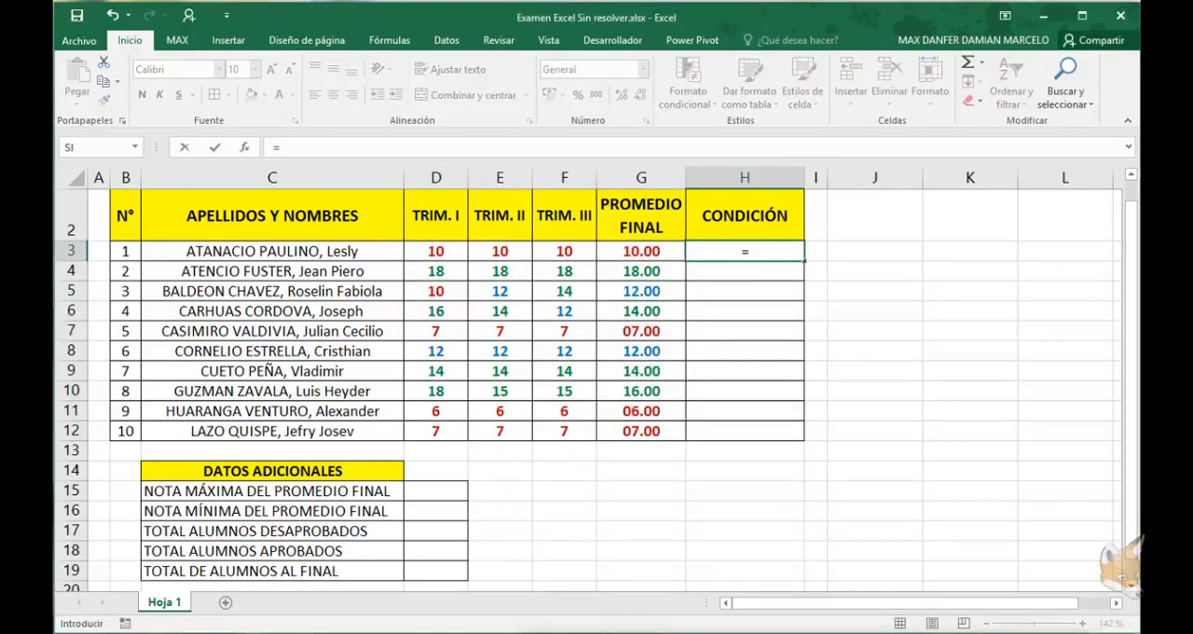
{"action": "type", "text": "SI("}
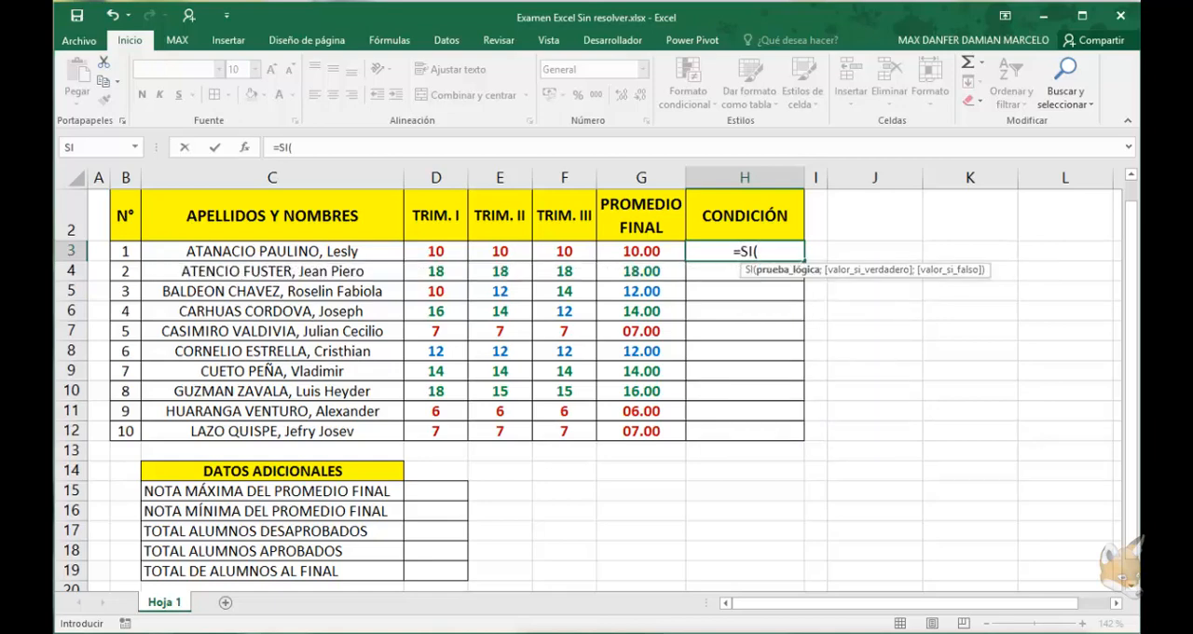
{"action": "key", "text": "Left"}
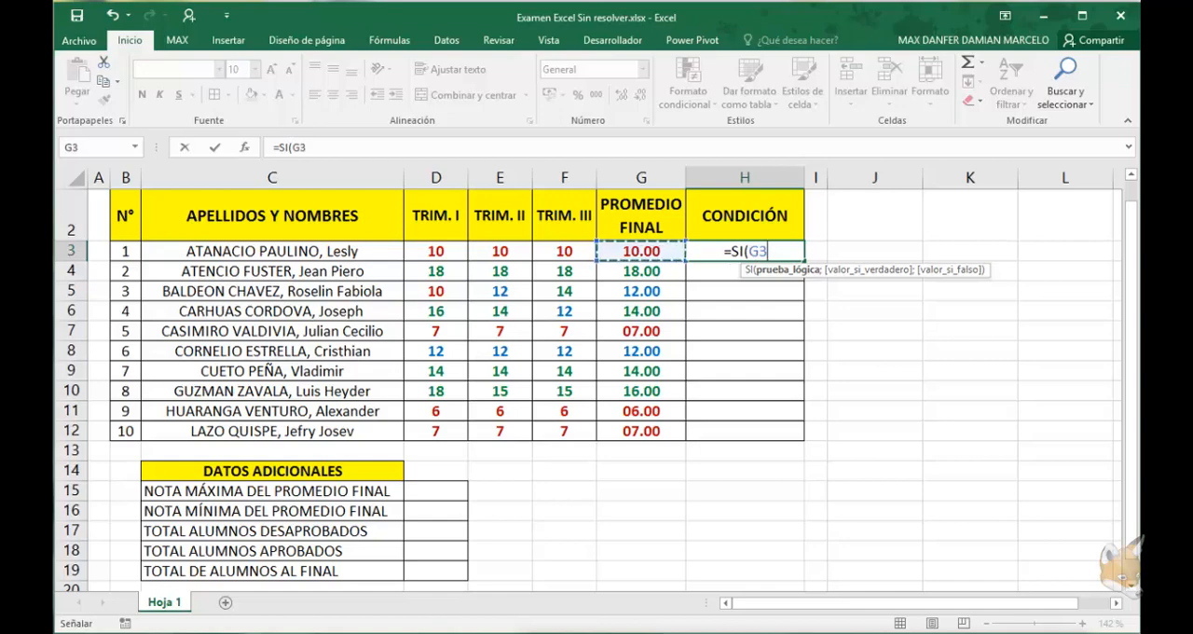
{"action": "type", "text": ">"}
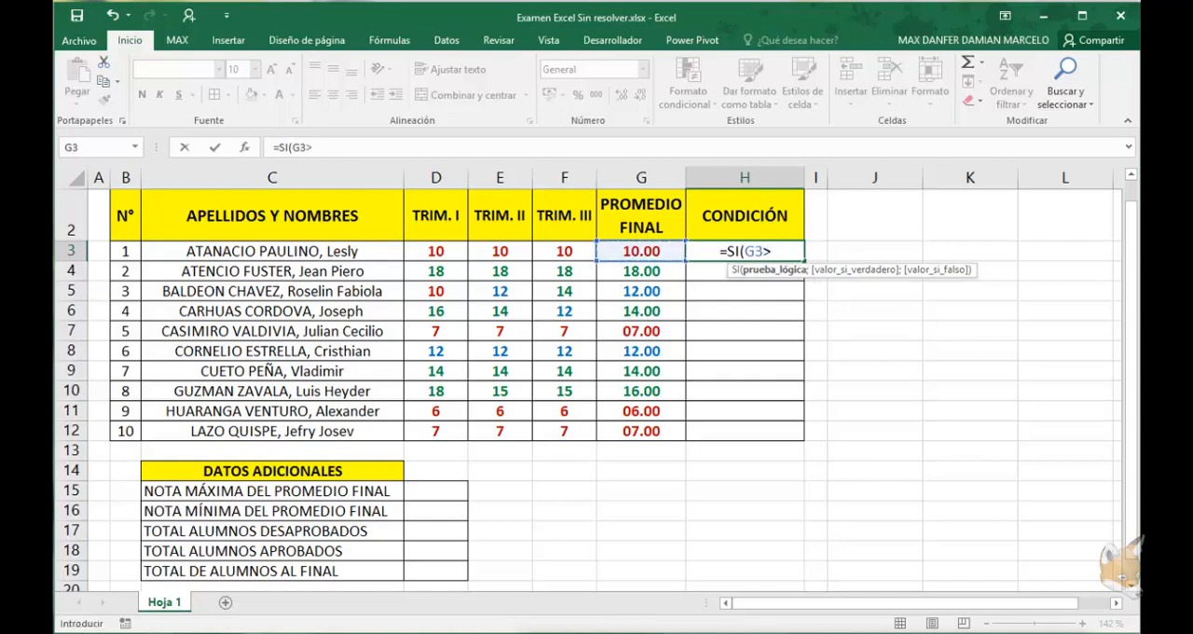
{"action": "type", "text": "=PON"}
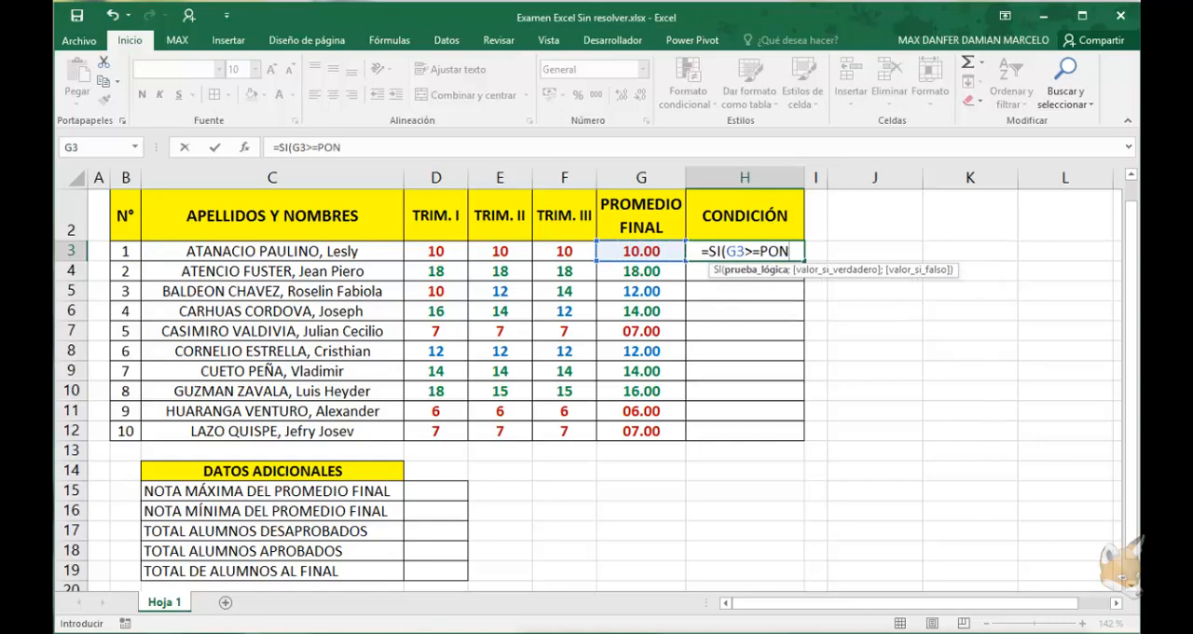
{"action": "key", "text": "BackSpace"}
{"action": "key", "text": "BackSpace"}
{"action": "key", "text": "BackSpace"}
{"action": "type", "text": "1"}
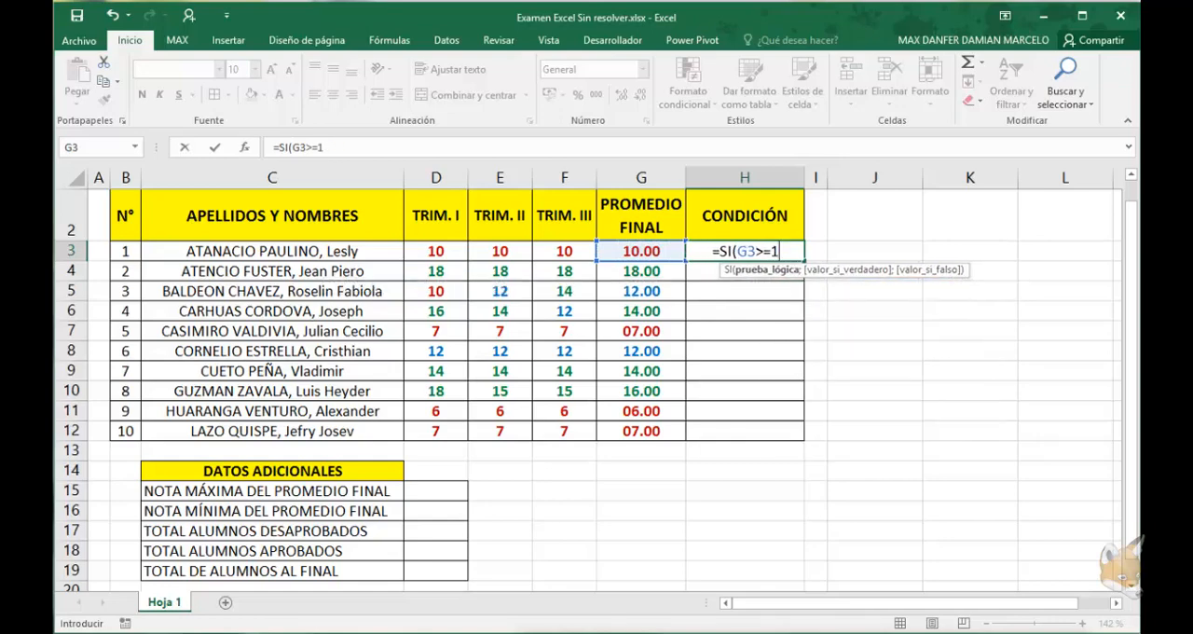
{"action": "type", "text": "4;\"PONDE"}
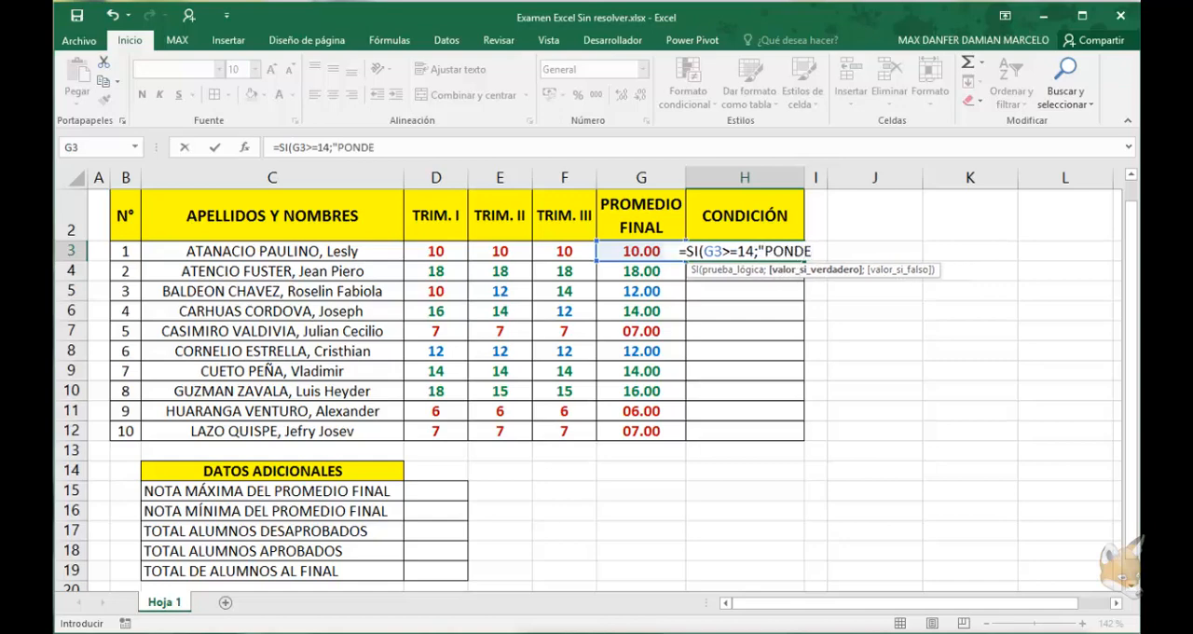
{"action": "type", "text": "RADO"}
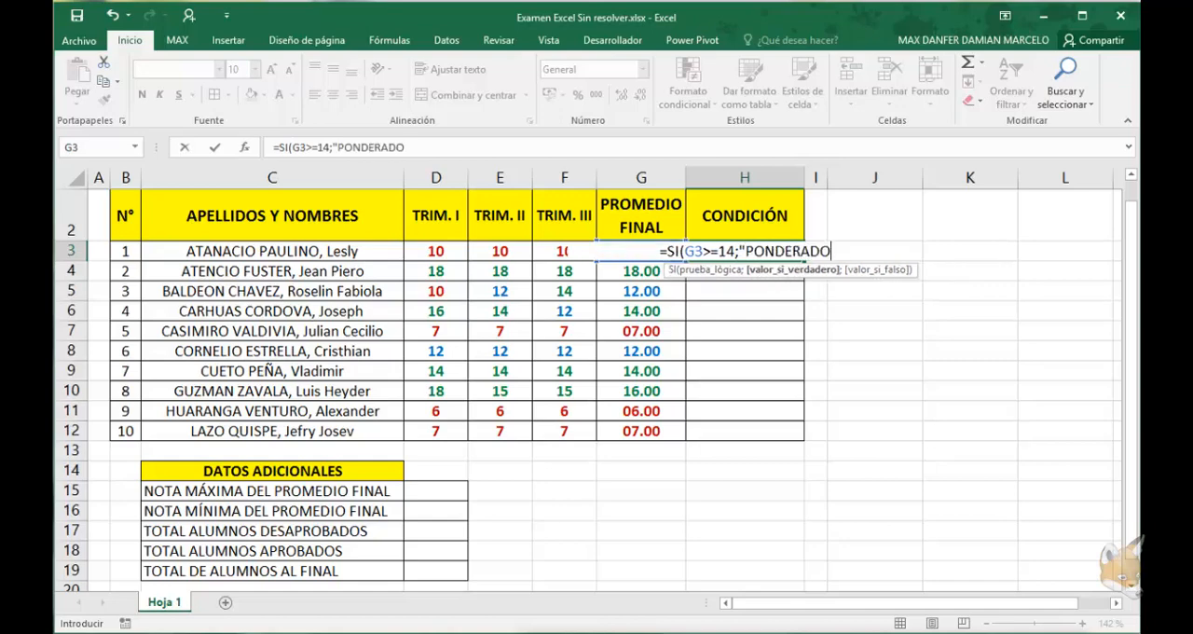
{"action": "type", "text": "\";SI"}
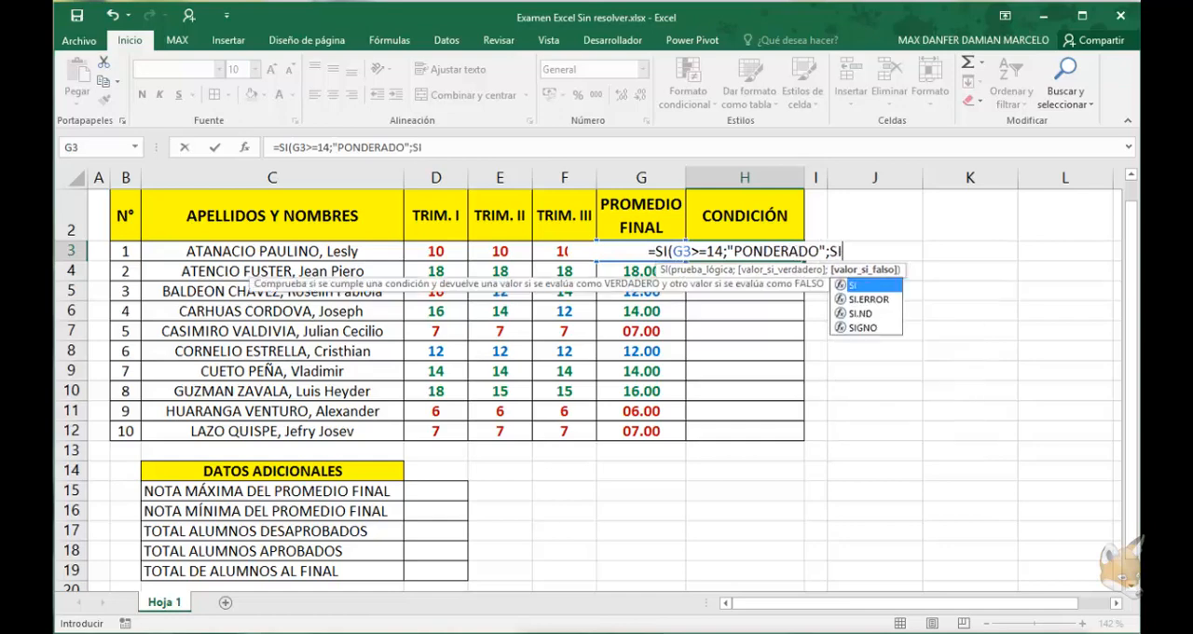
{"action": "type", "text": "("}
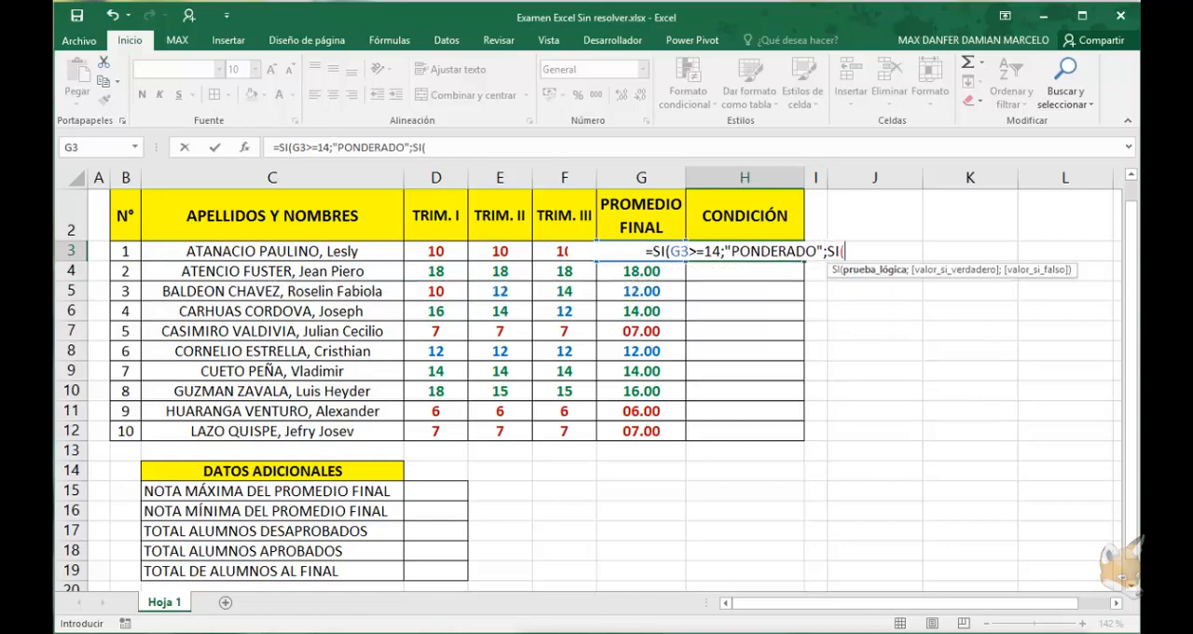
{"action": "type", "text": "G3"}
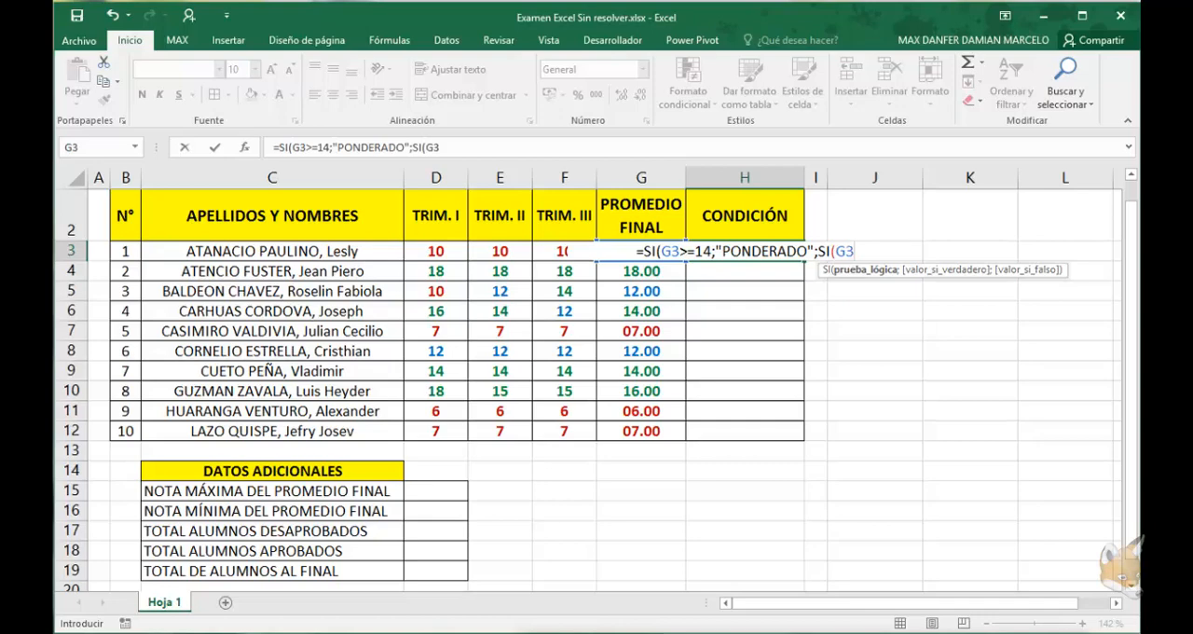
Nest a second SI as the formula's false value, returning "APROBADO" when G3>=10.5
{"action": "type", "text": ">"}
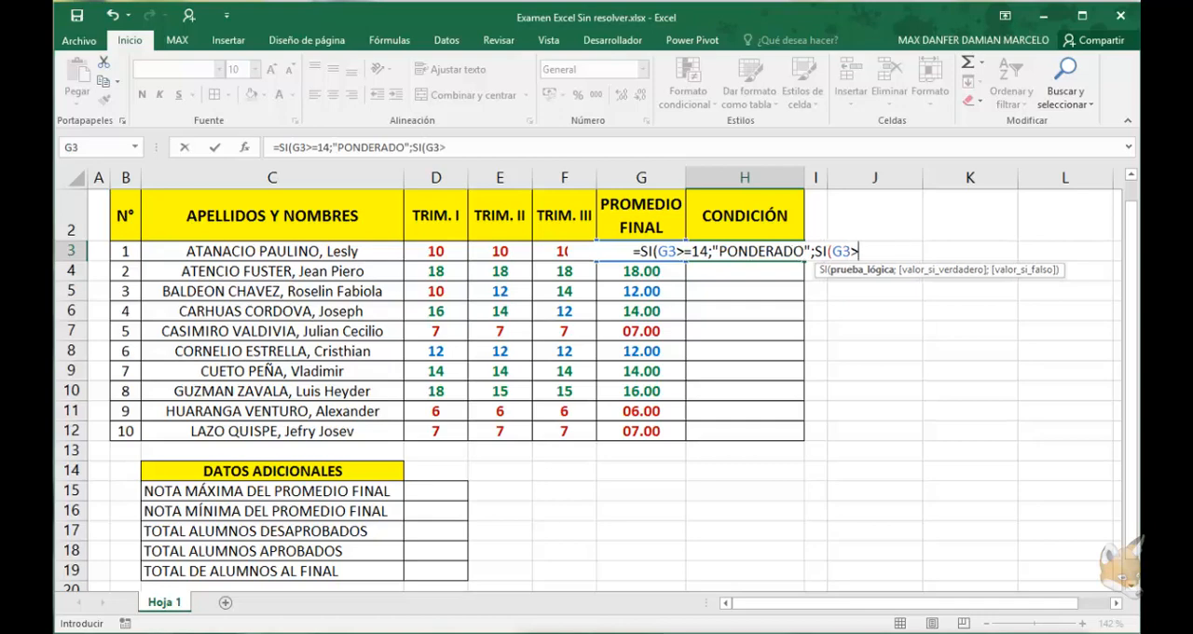
{"action": "type", "text": "=10"}
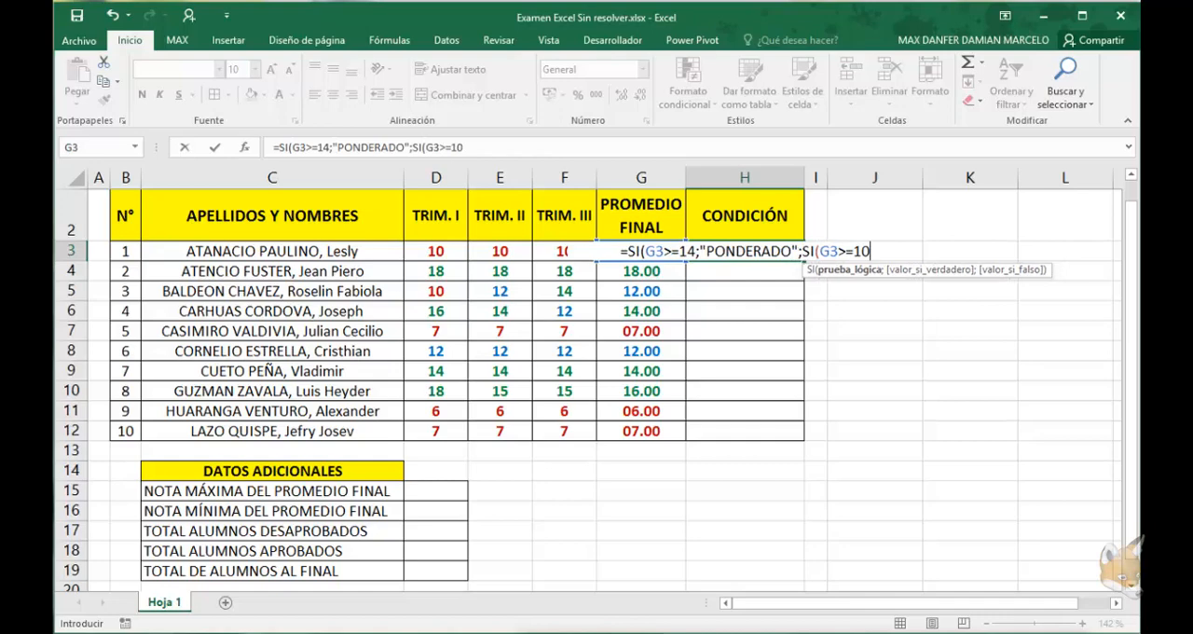
{"action": "type", "text": ";"}
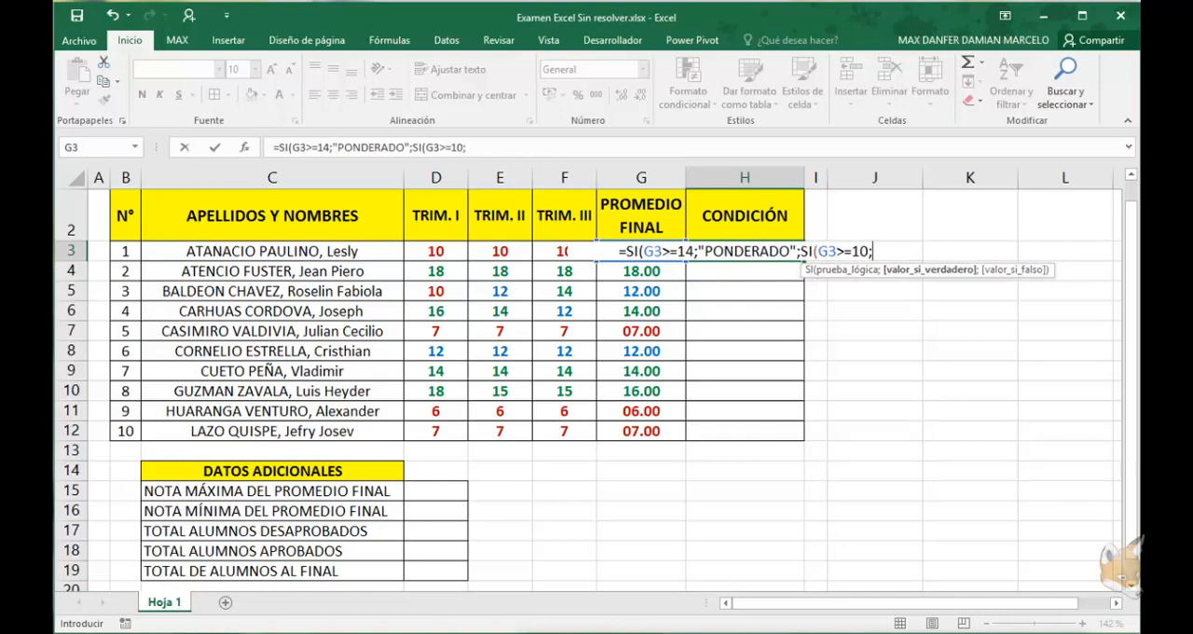
{"action": "key", "text": "BackSpace"}
{"action": "key", "text": "BackSpace"}
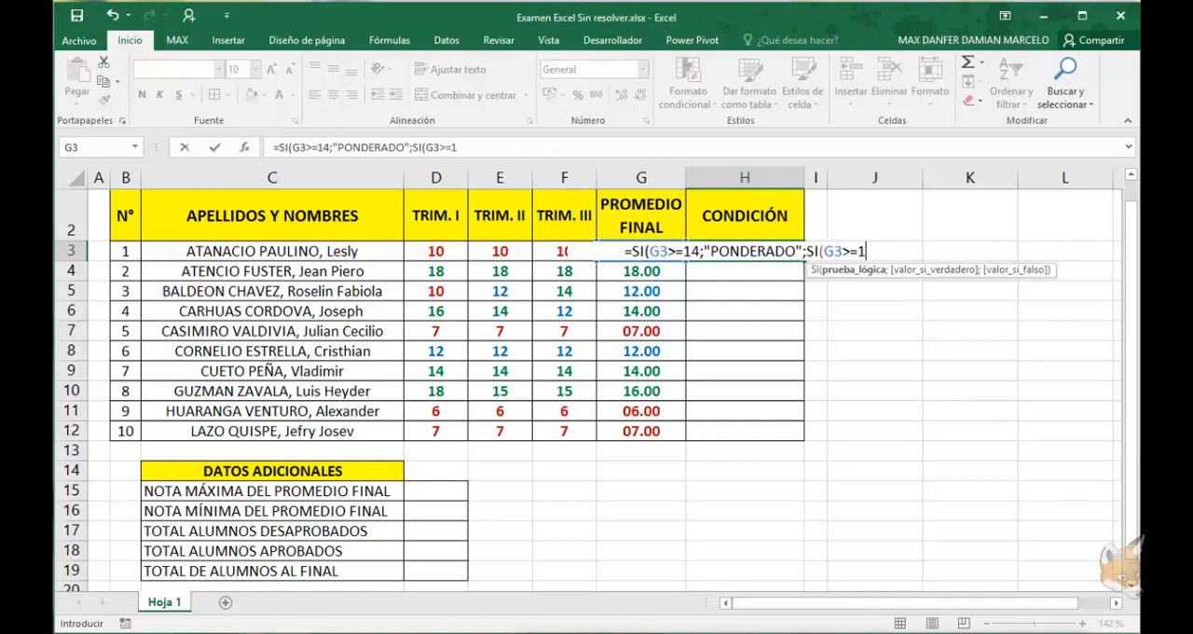
{"action": "type", "text": "0.5;"}
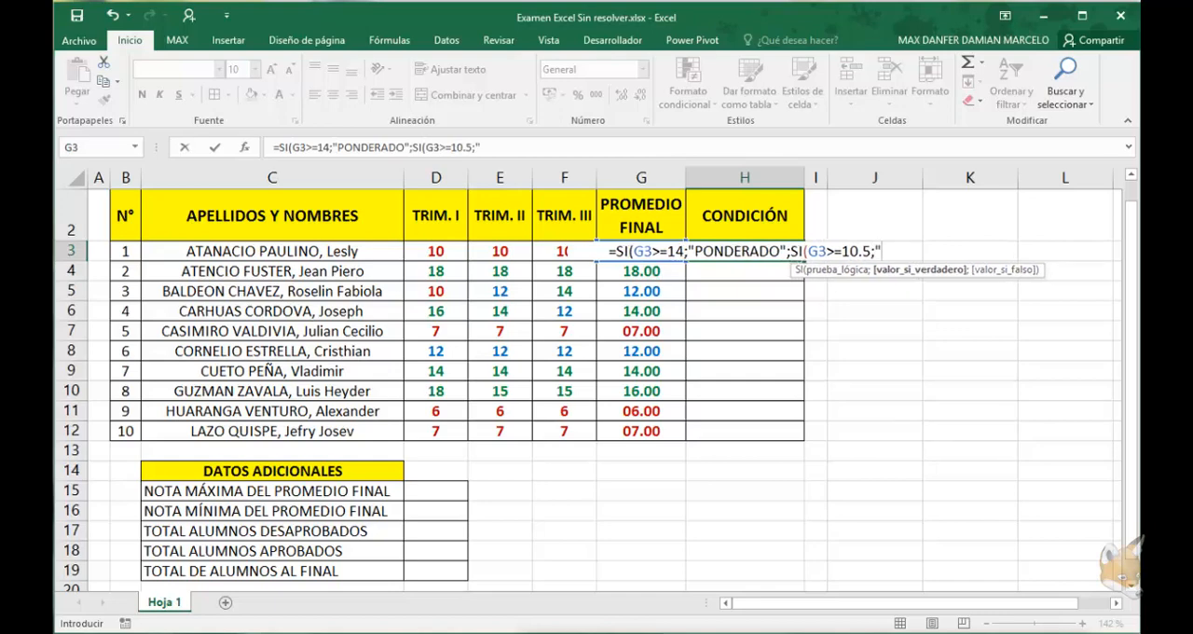
{"action": "type", "text": "\"APROBADO"}
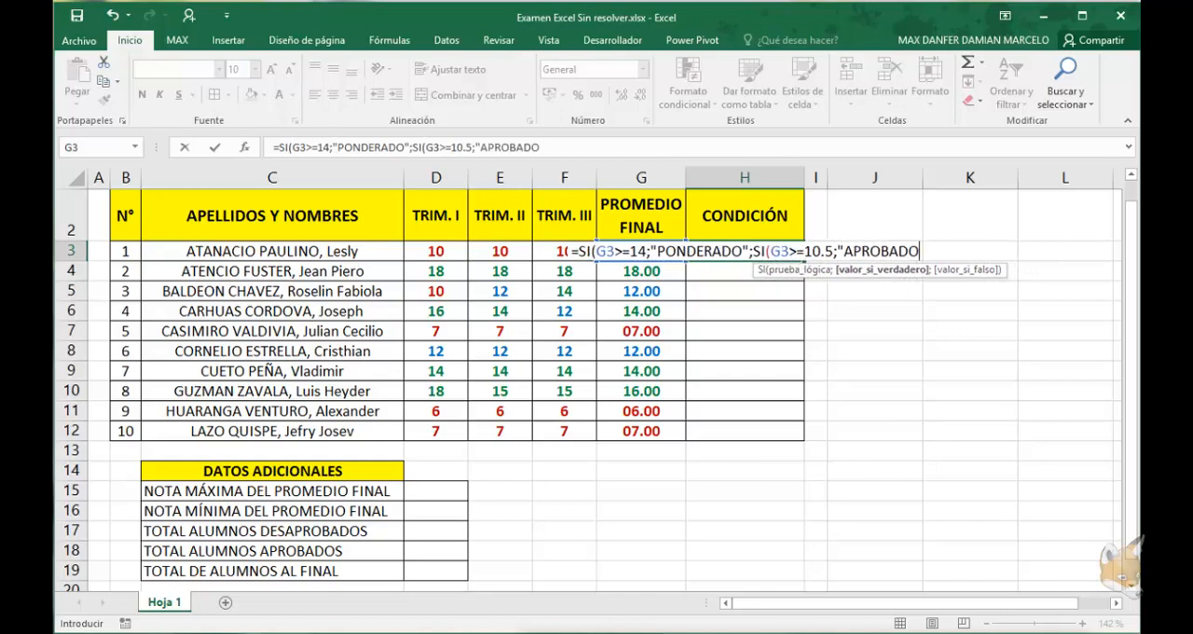
{"action": "type", "text": "\";\"D"}
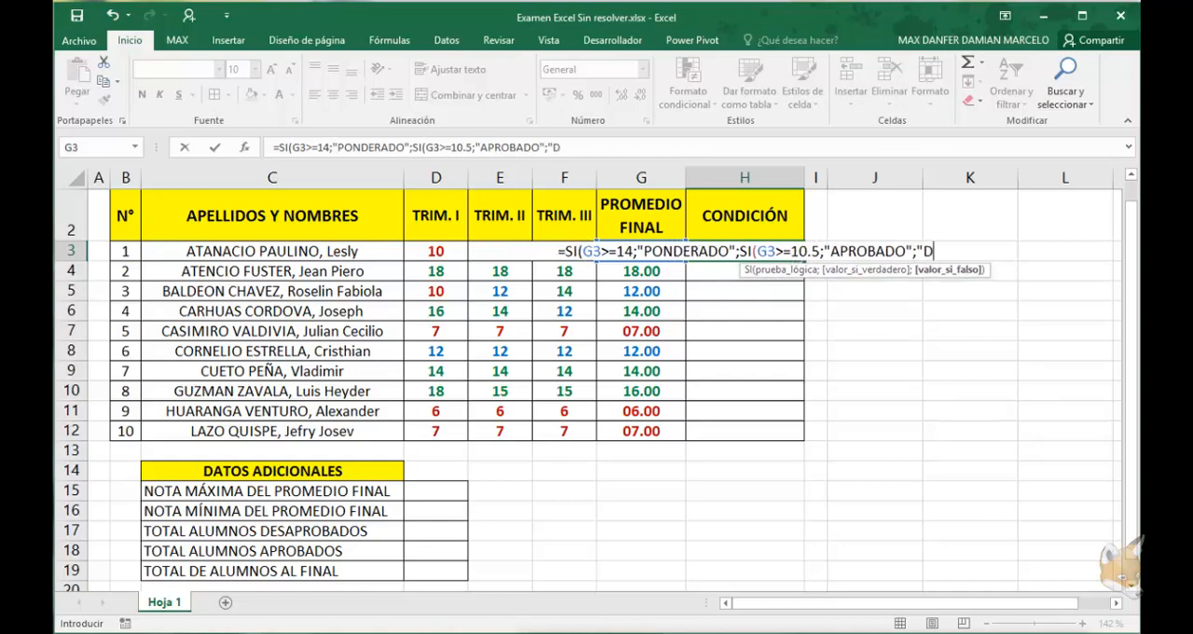
{"action": "type", "text": "ESAP"}
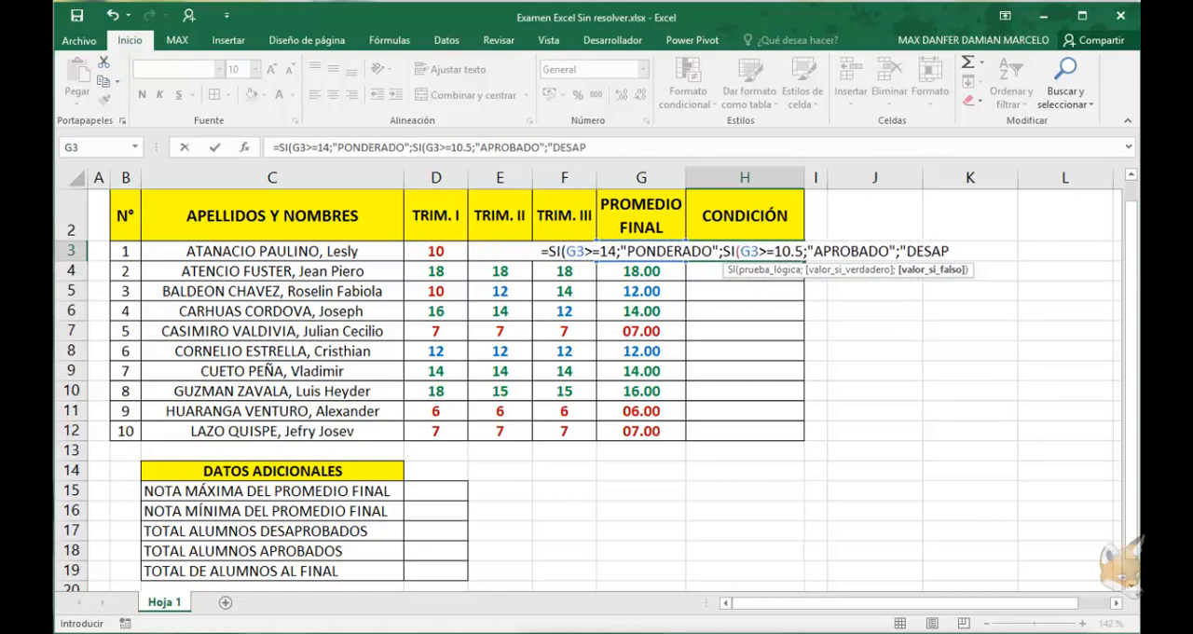
{"action": "type", "text": "ROBADO\""}
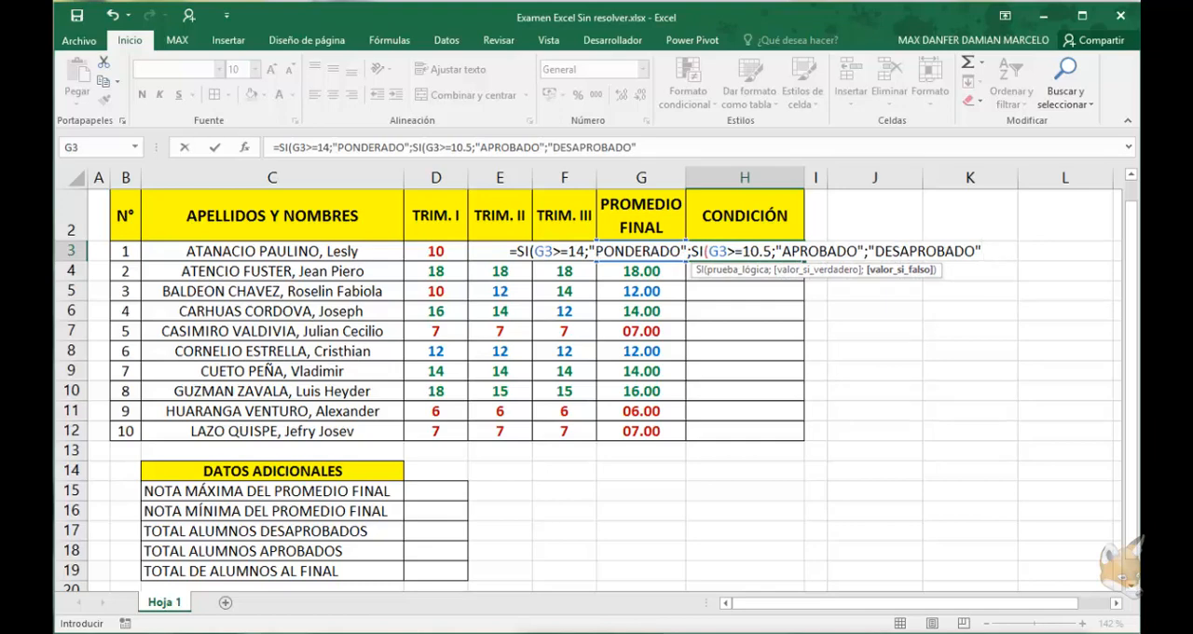
{"action": "type", "text": "))"}
Set "DESAPROBADO" as the nested SI's false value and complete the formula in H3
{"action": "key", "text": "Return"}
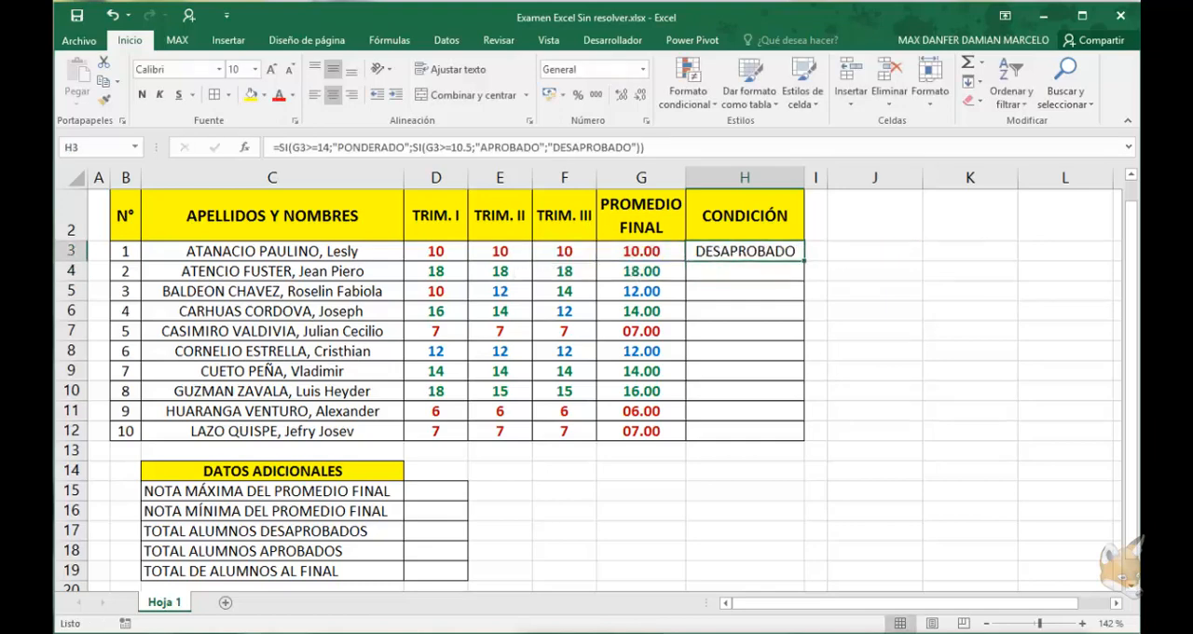
Test the H3 condition formula by setting the first student's TRIM. II and TRIM. III grades, E3 and F3, to 20
{"action": "left_click", "coordinate": [564, 251]}
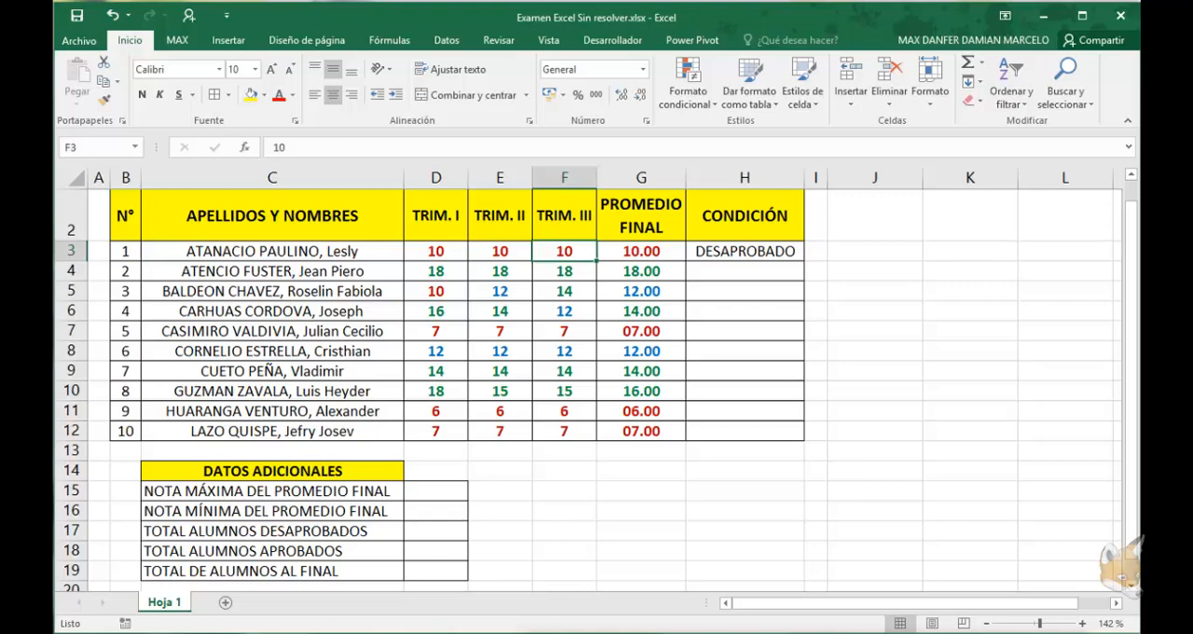
{"action": "left_click", "coordinate": [500, 250]}
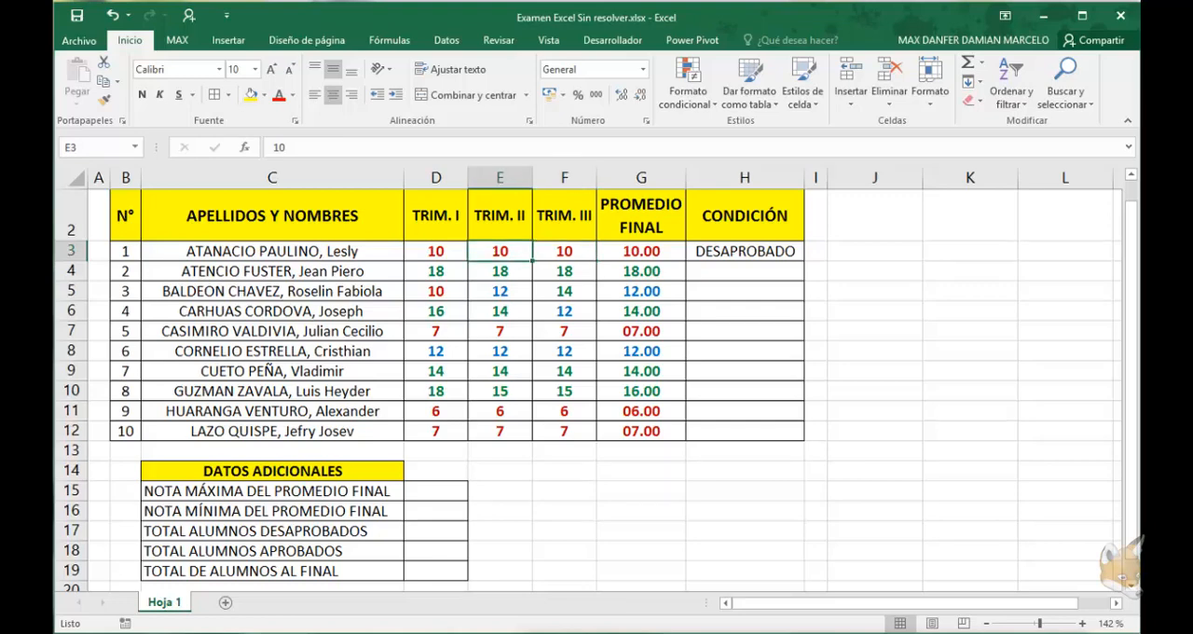
{"action": "type", "text": "20"}
{"action": "key", "text": "Return"}
{"action": "left_click", "coordinate": [499, 251]}
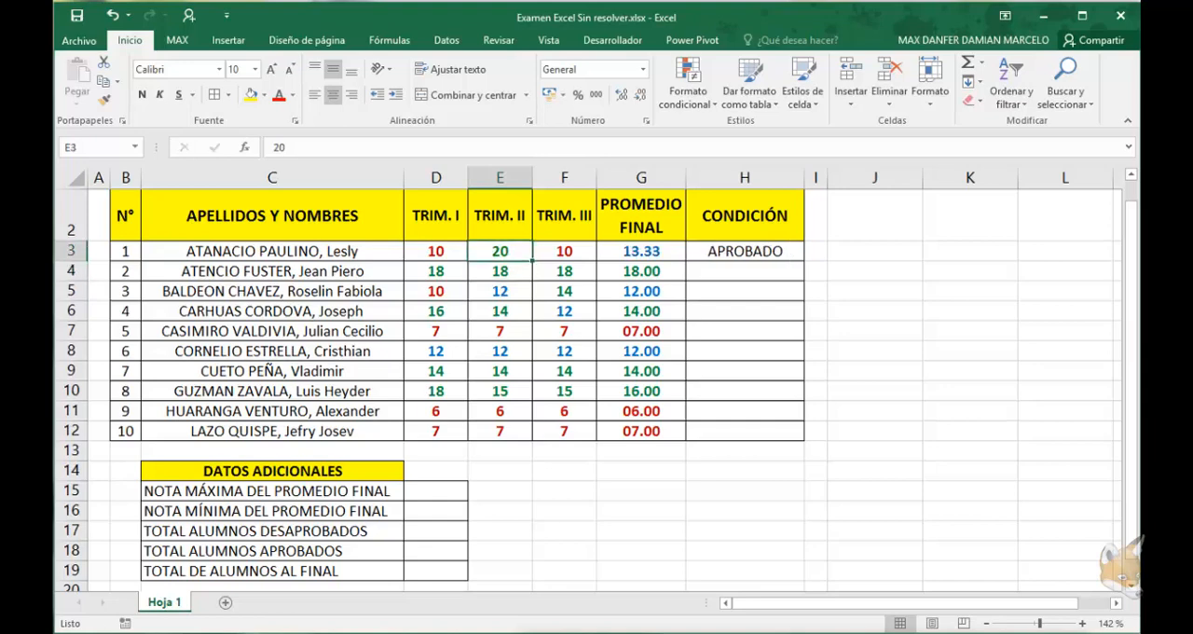
{"action": "left_click", "coordinate": [564, 251]}
{"action": "type", "text": "20"}
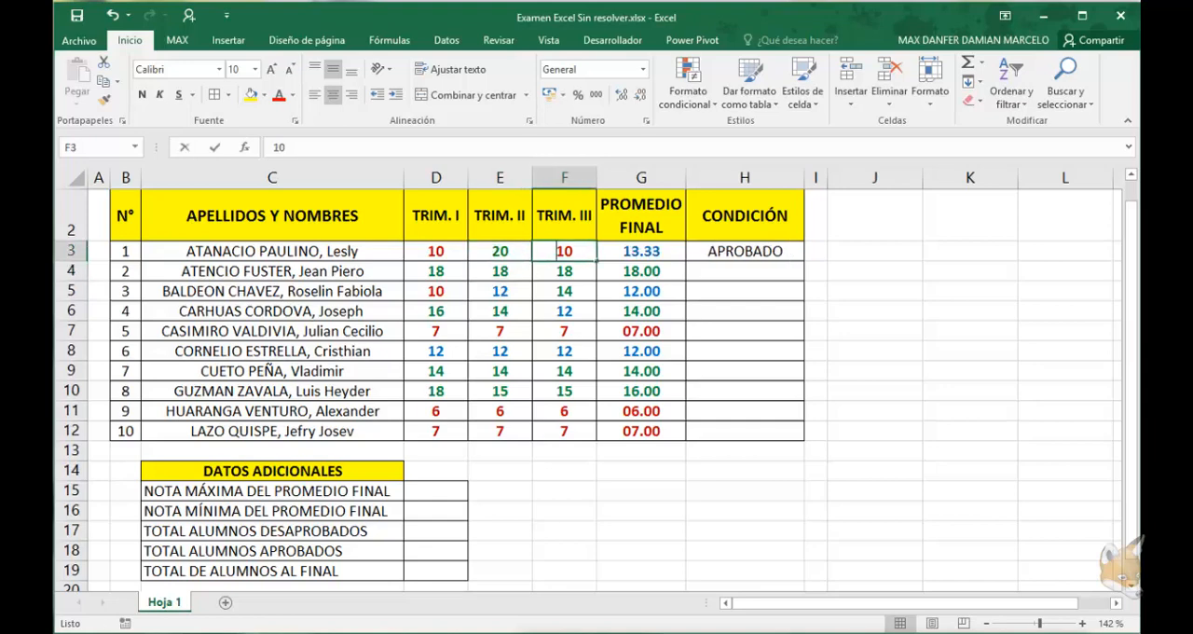
{"action": "key", "text": "Return"}
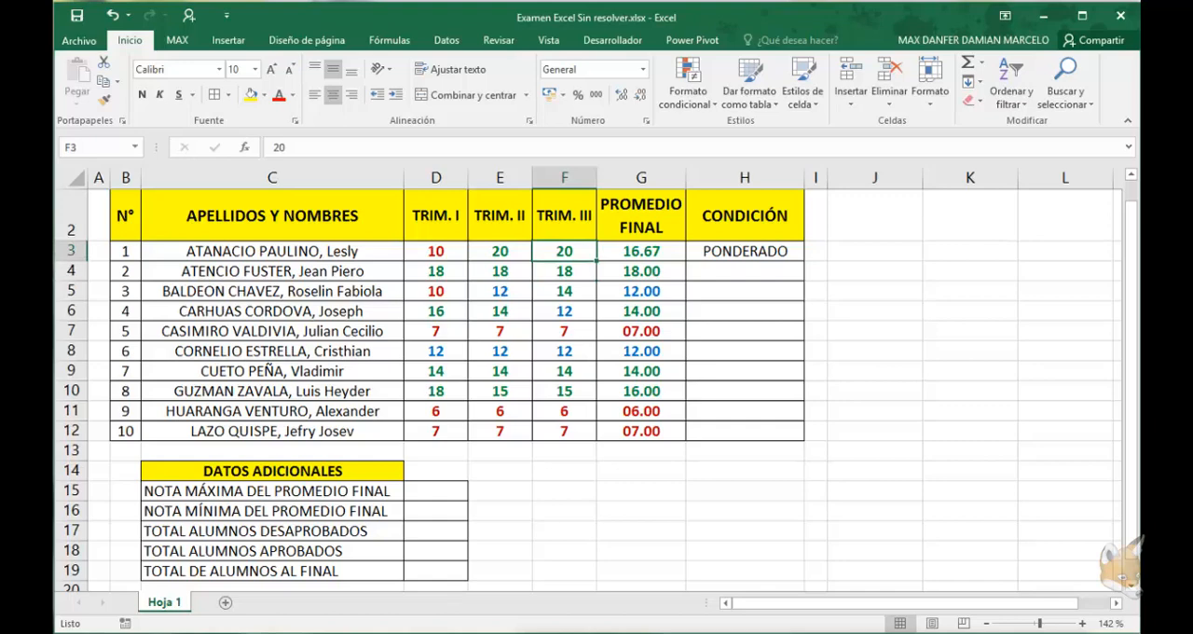
Undo the test grades entered in E3 and F3 and select the condition formula cell H3
{"action": "key", "text": "ctrl+z"}
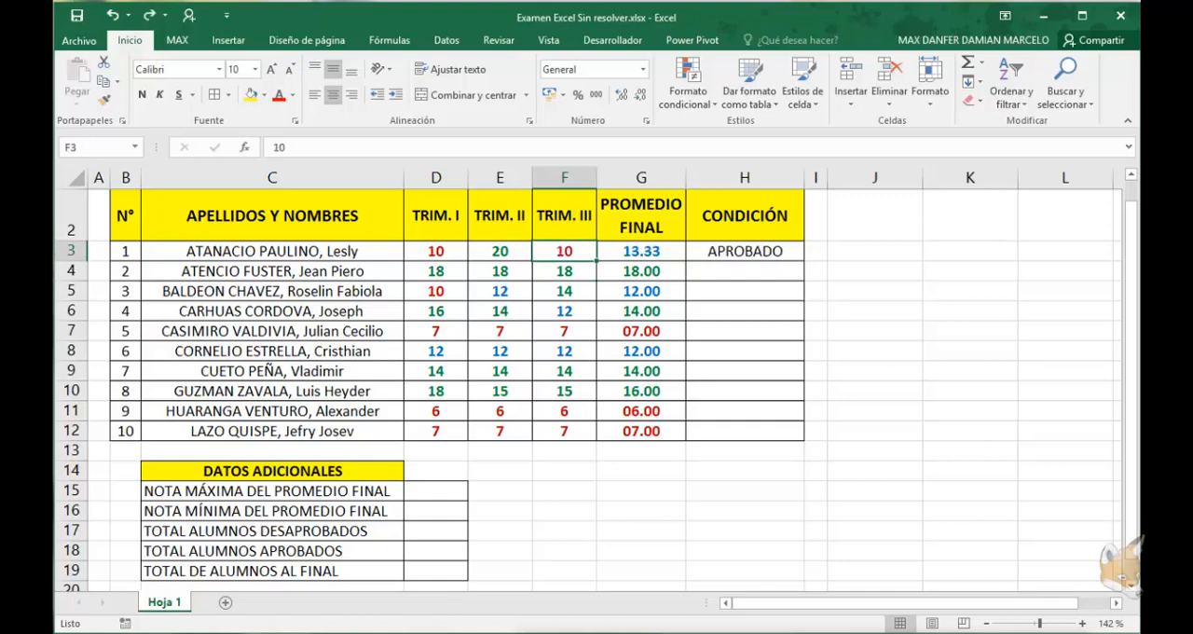
{"action": "key", "text": "ctrl+z"}
{"action": "left_click", "coordinate": [745, 251]}
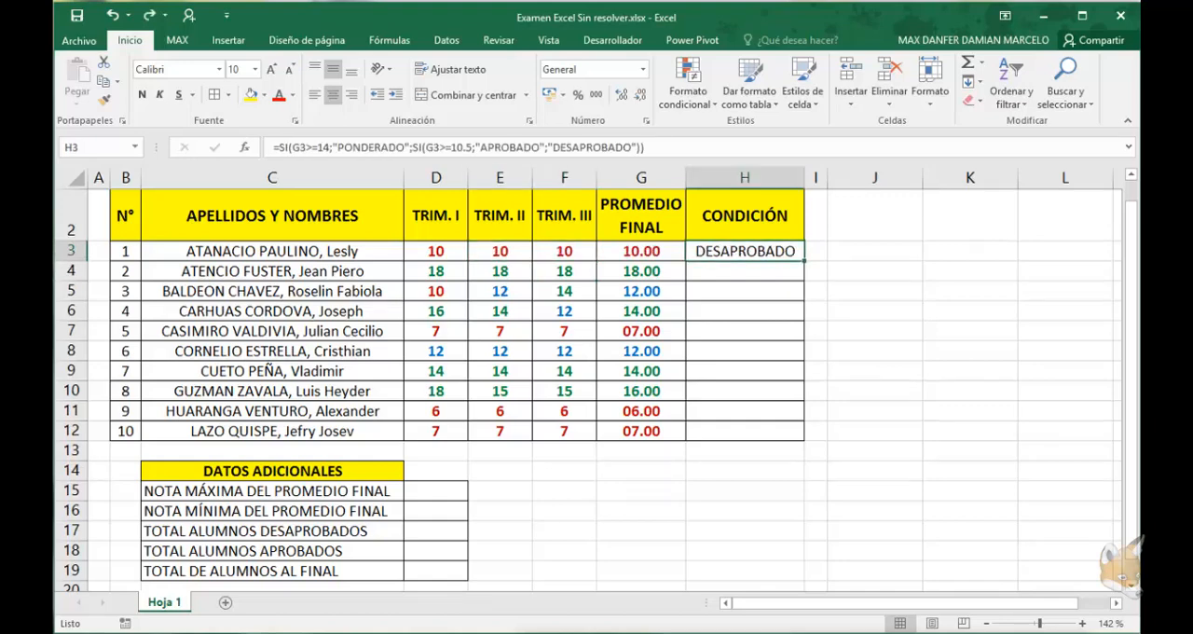
Fill the H3 condition formula down the CONDICIÓN column through H12
{"action": "key", "text": "F2"}
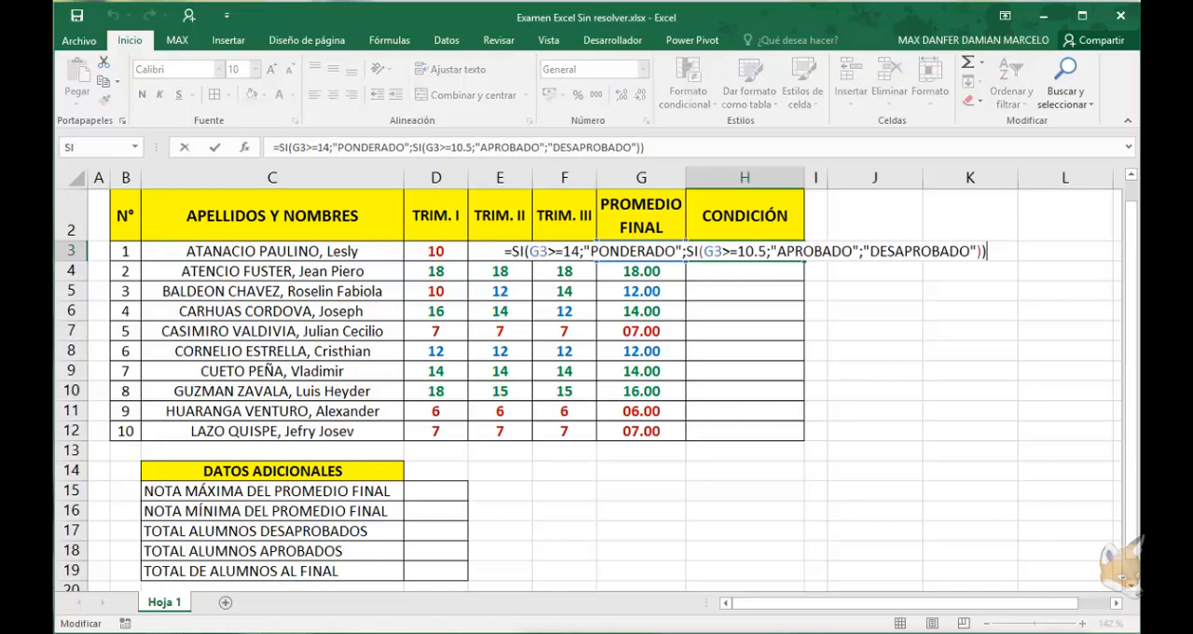
{"action": "key", "text": "shift+Home"}
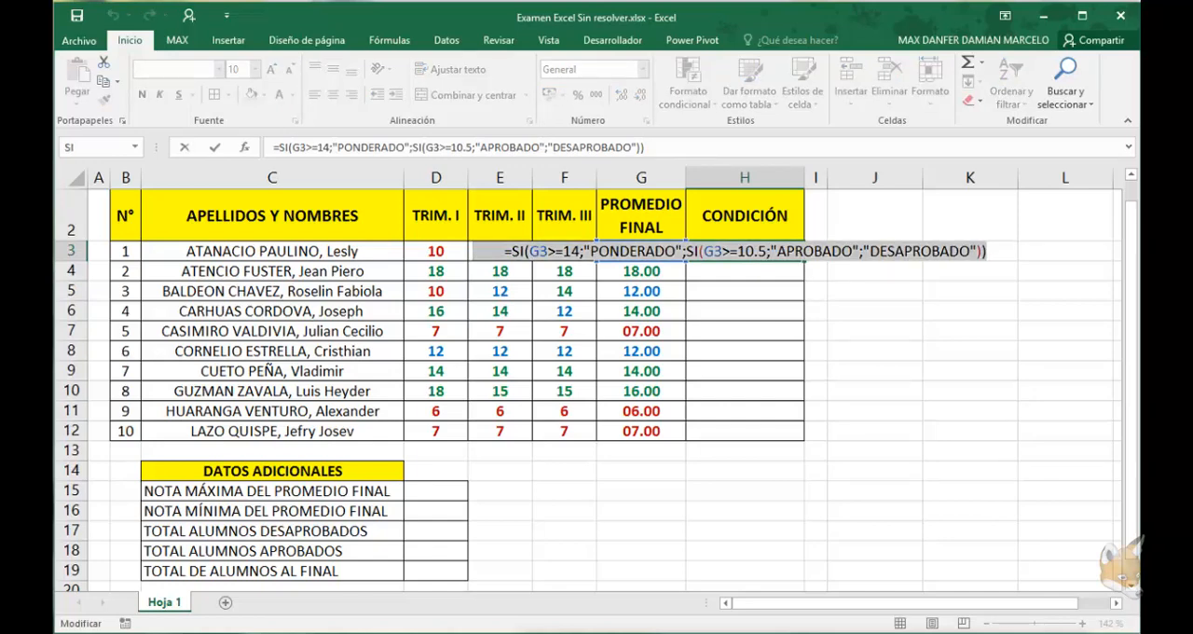
{"action": "key", "text": "ctrl+Return"}
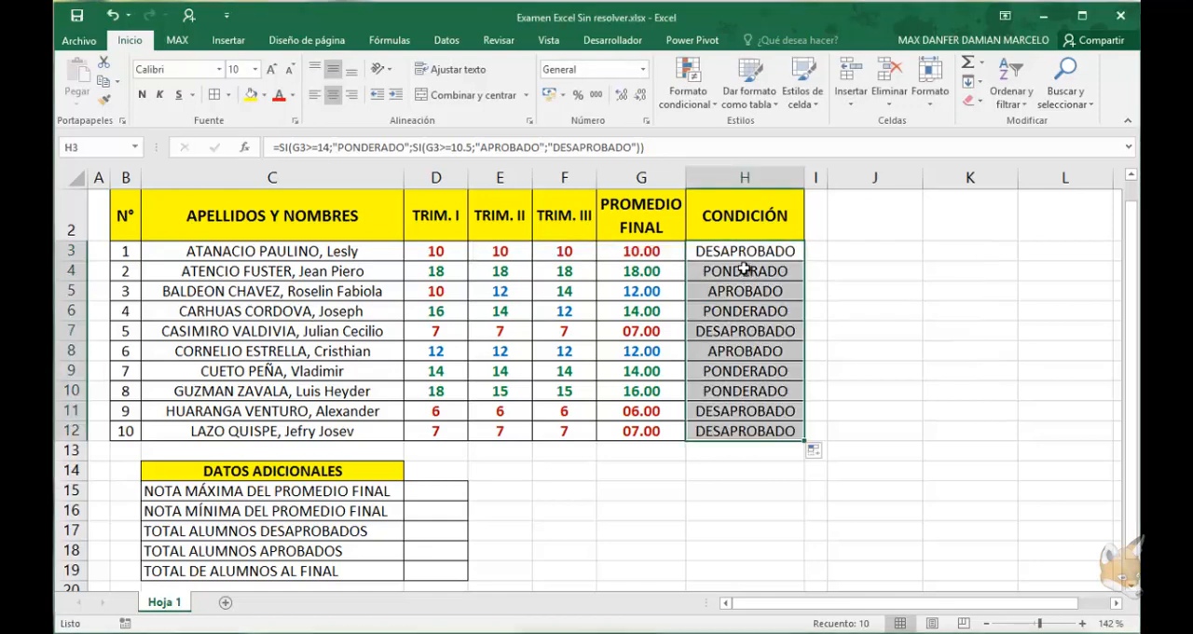
{"action": "left_click", "coordinate": [746, 291]}
{"action": "left_click", "coordinate": [749, 352]}
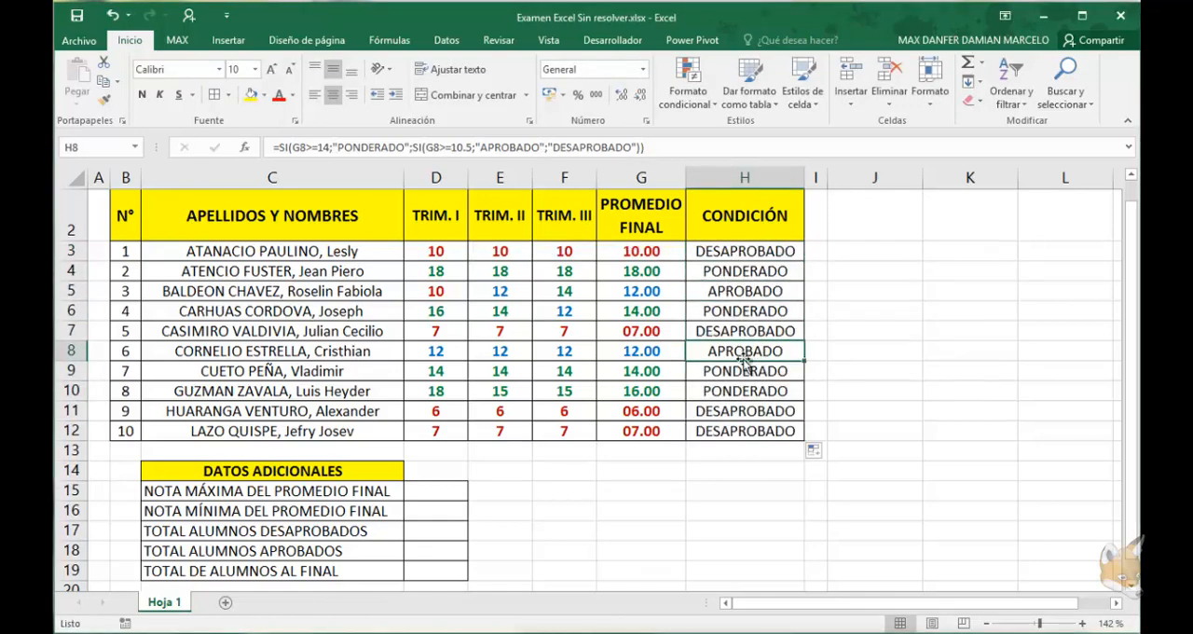
Create a conditional formatting rule on H3:H12 for cells whose specific text contains "DESAPROBADO"
{"action": "left_click_drag", "start_coordinate": [737, 250], "coordinate": [761, 434]}
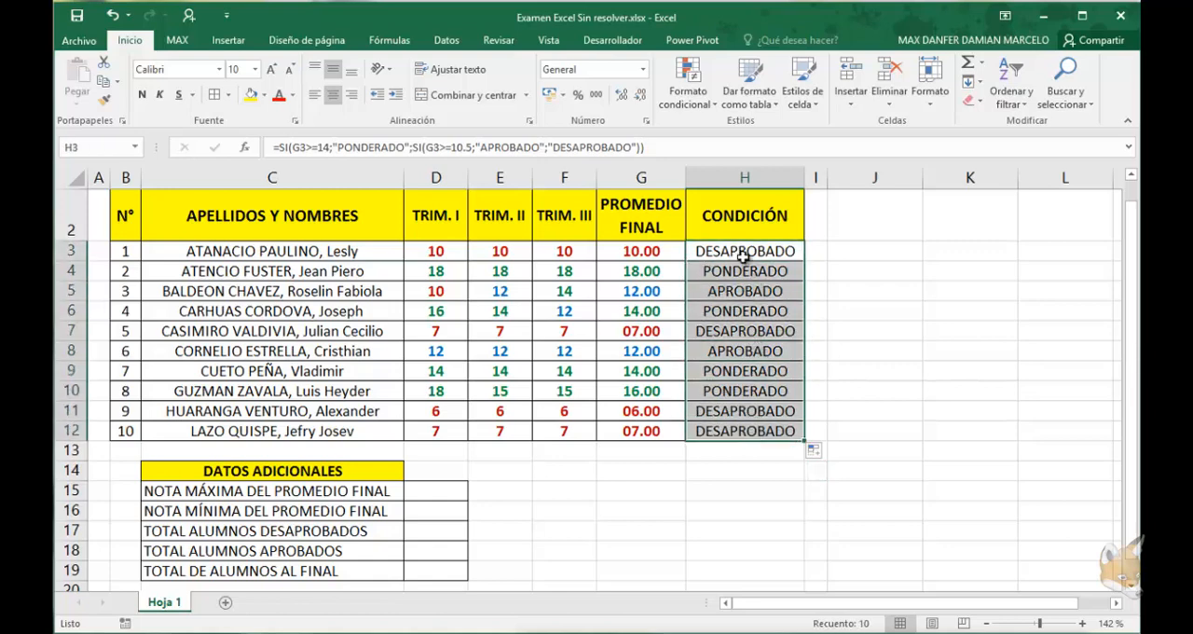
{"action": "left_click", "coordinate": [710, 106]}
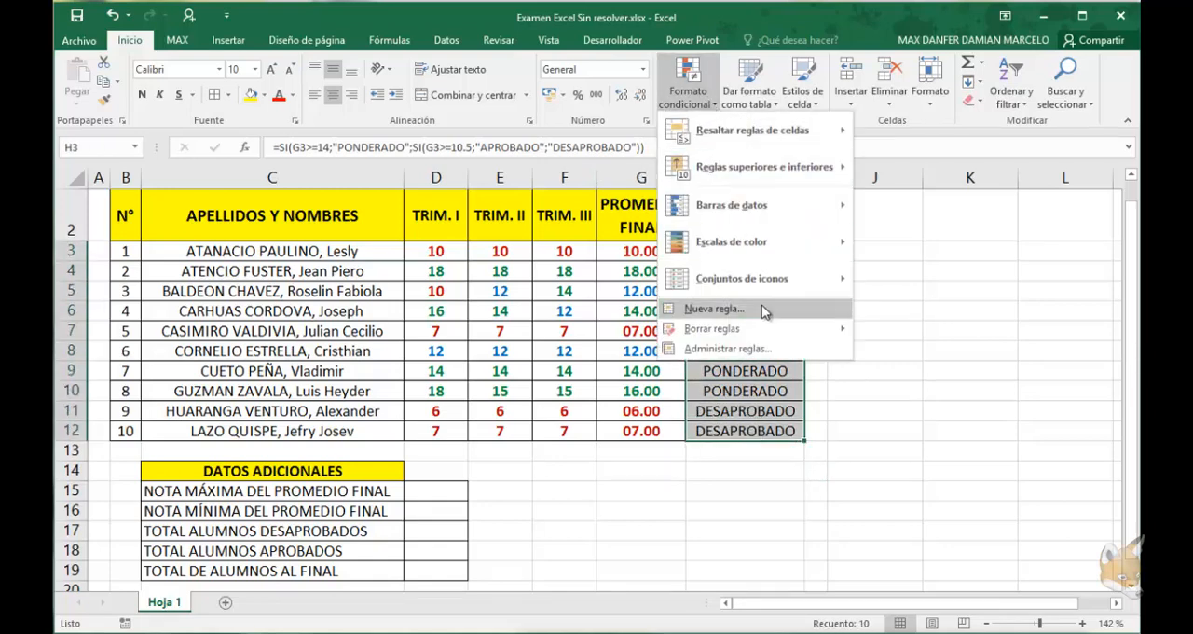
{"action": "left_click", "coordinate": [729, 349]}
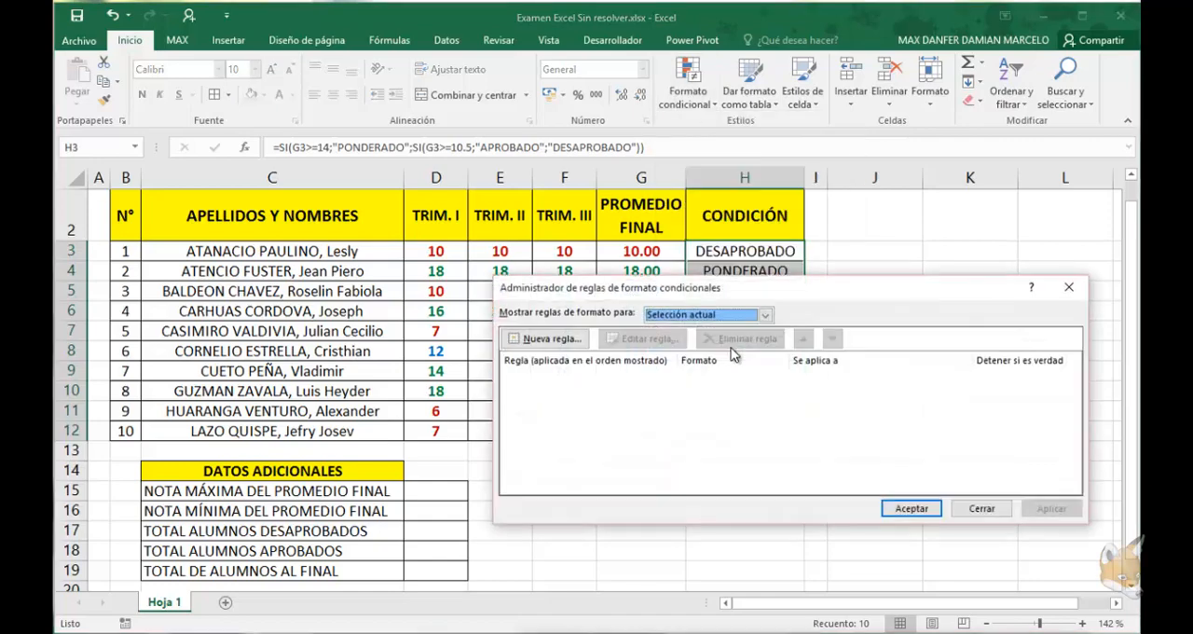
{"action": "left_click", "coordinate": [616, 340]}
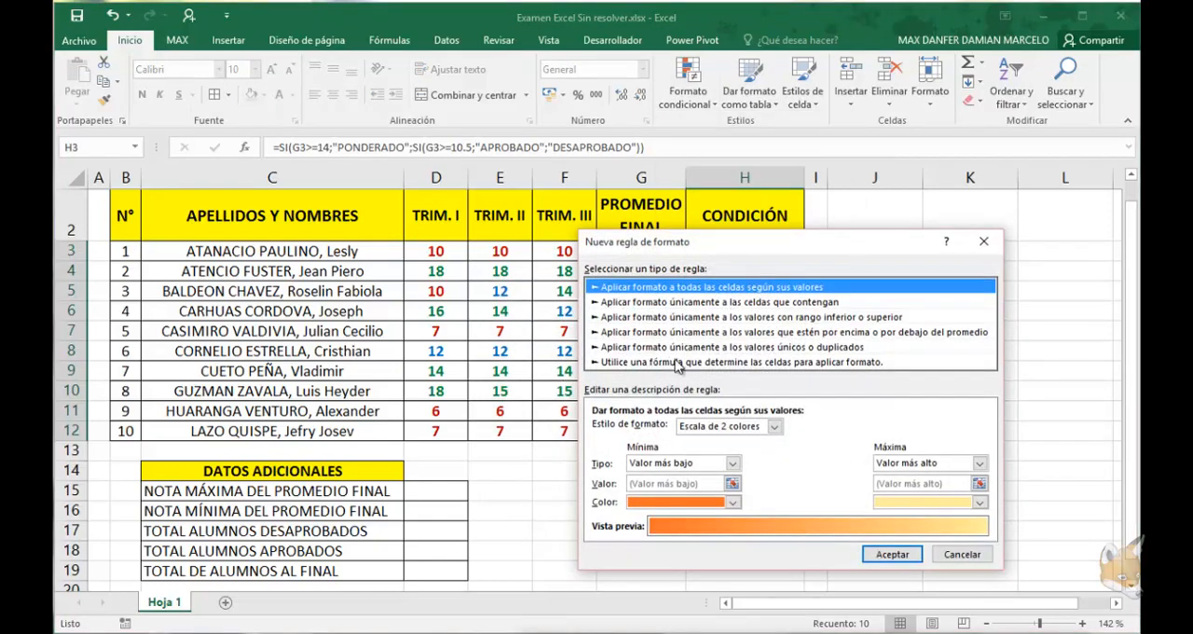
{"action": "left_click", "coordinate": [690, 303]}
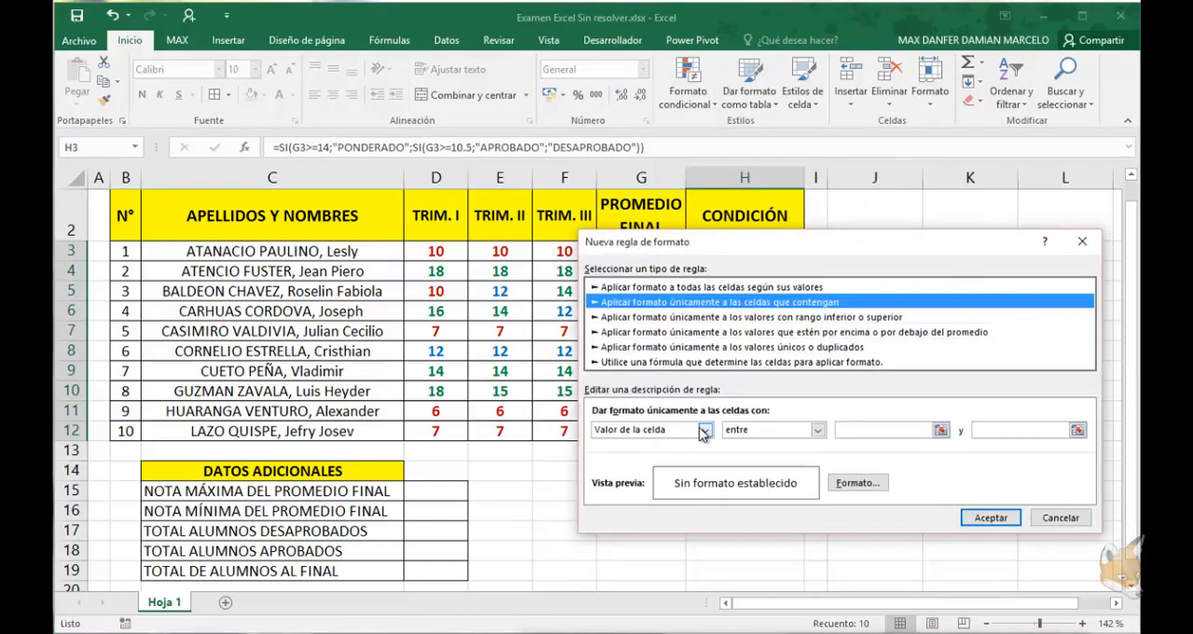
{"action": "left_click_drag", "start_coordinate": [734, 246], "coordinate": [677, 298]}
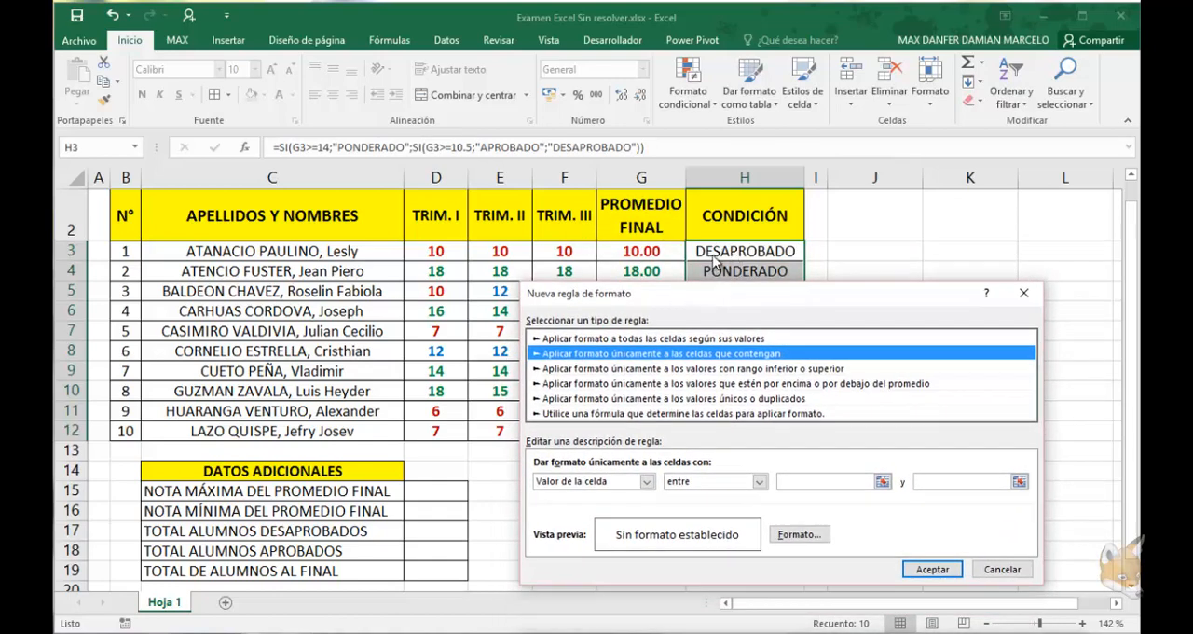
{"action": "left_click", "coordinate": [646, 482]}
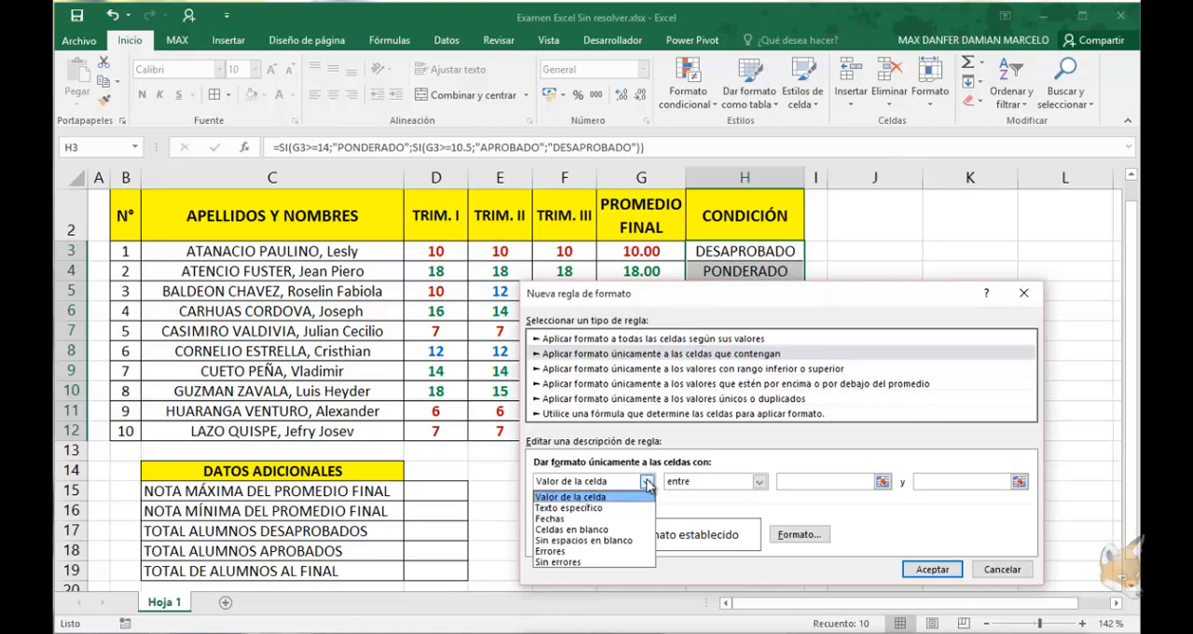
{"action": "left_click", "coordinate": [582, 509]}
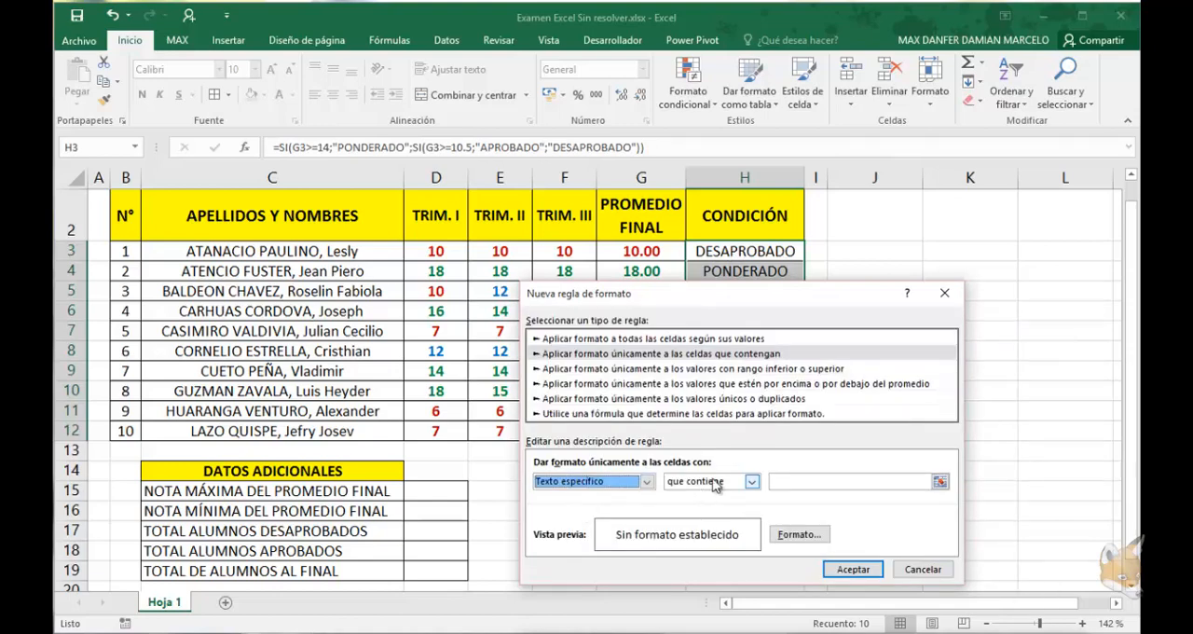
{"action": "left_click", "coordinate": [789, 483]}
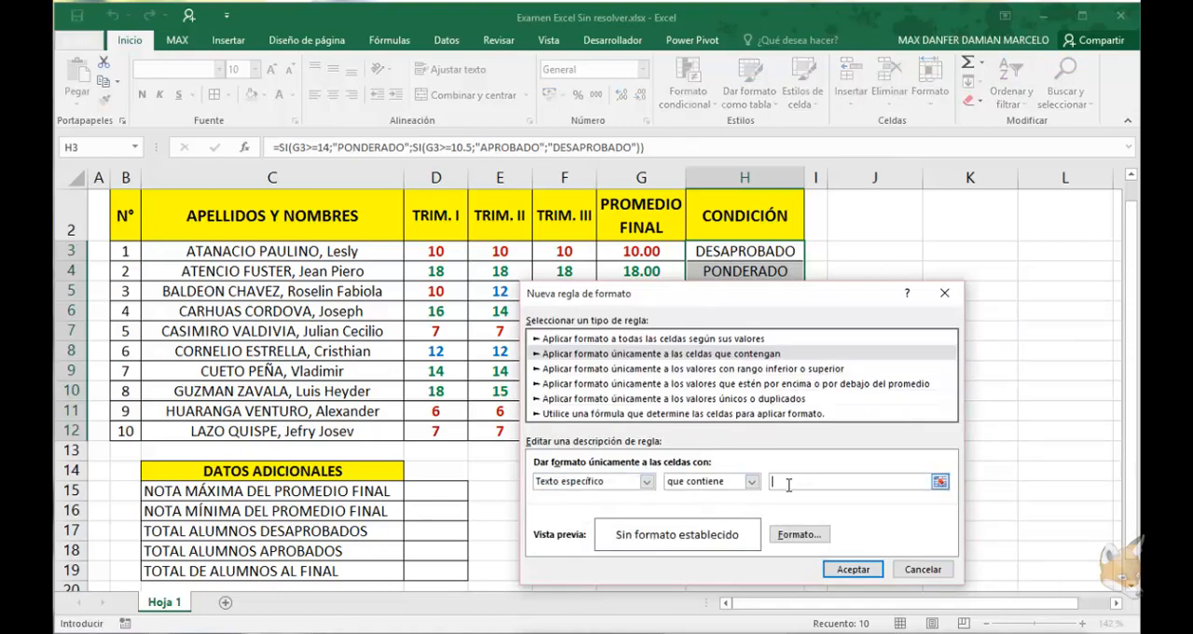
{"action": "type", "text": "DESAPROBADO"}
Format the DESAPROBADO rule with a bold dark red font and the lightest orange fill, and apply it
{"action": "left_click", "coordinate": [797, 535]}
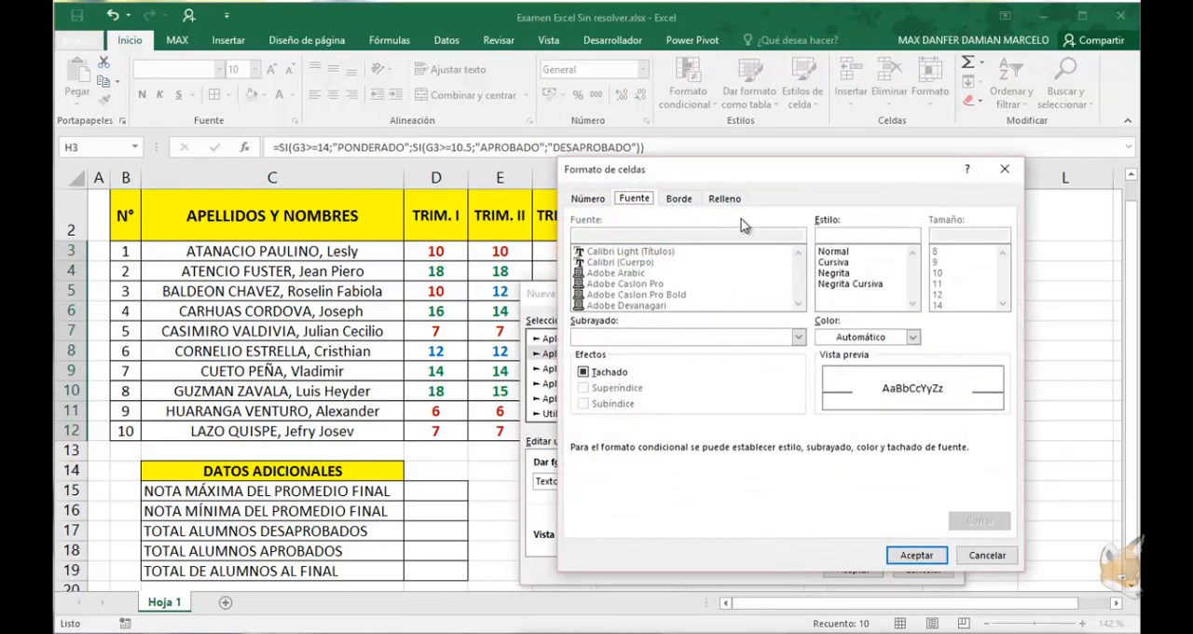
{"action": "left_click", "coordinate": [844, 273]}
{"action": "left_click", "coordinate": [914, 336]}
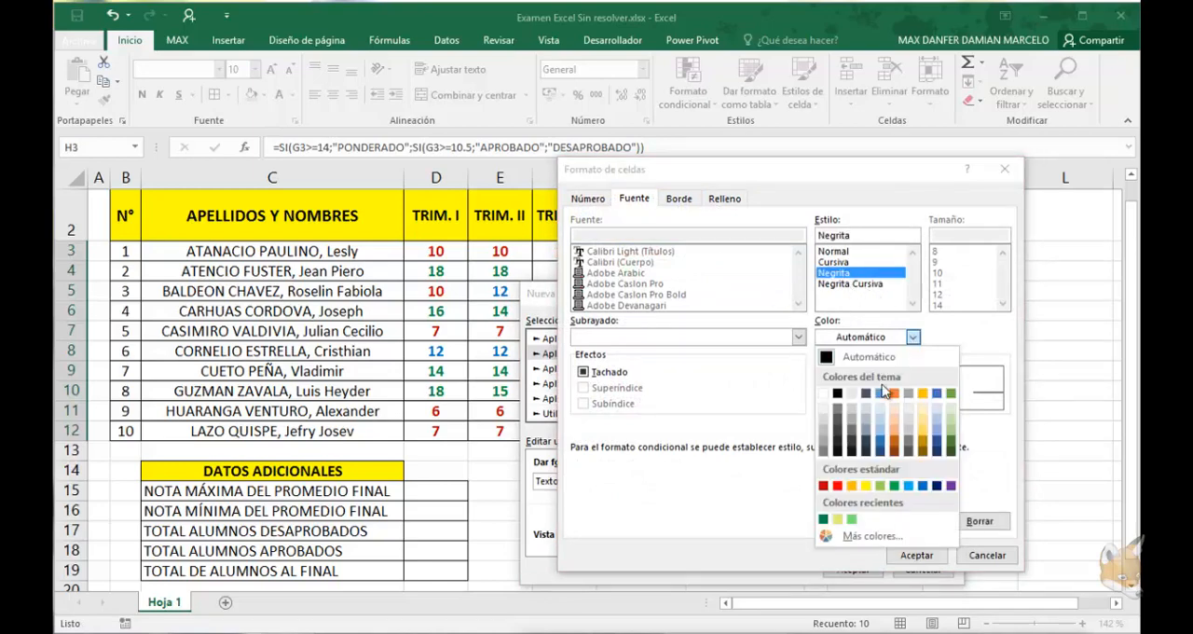
{"action": "left_click", "coordinate": [824, 486]}
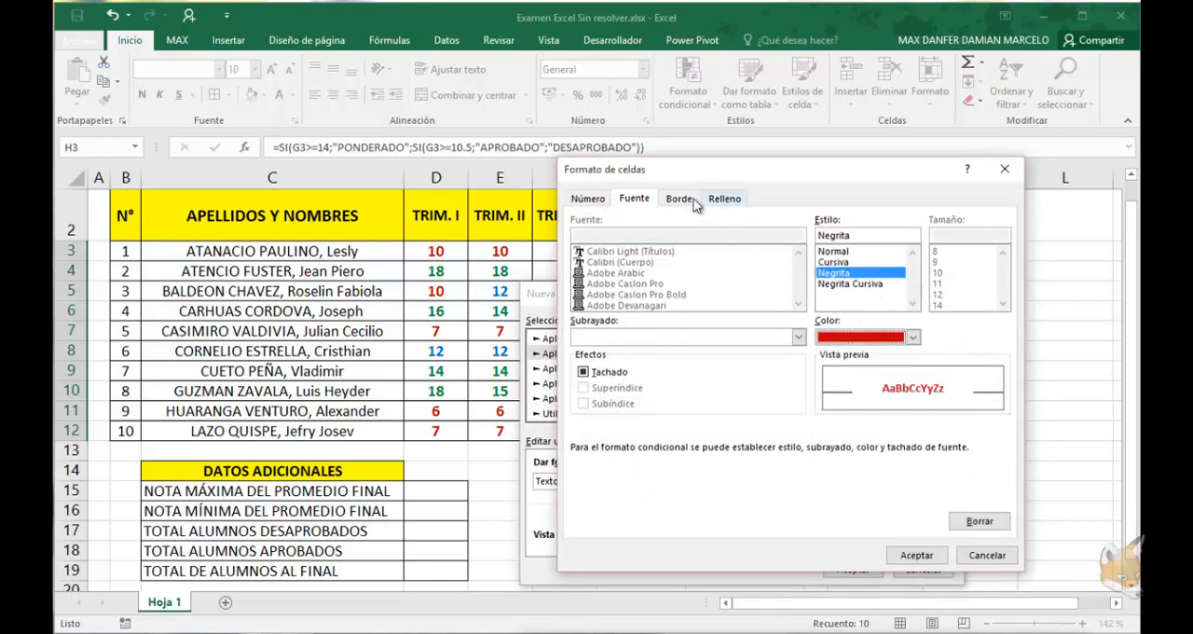
{"action": "left_click", "coordinate": [724, 198]}
{"action": "left_click", "coordinate": [666, 291]}
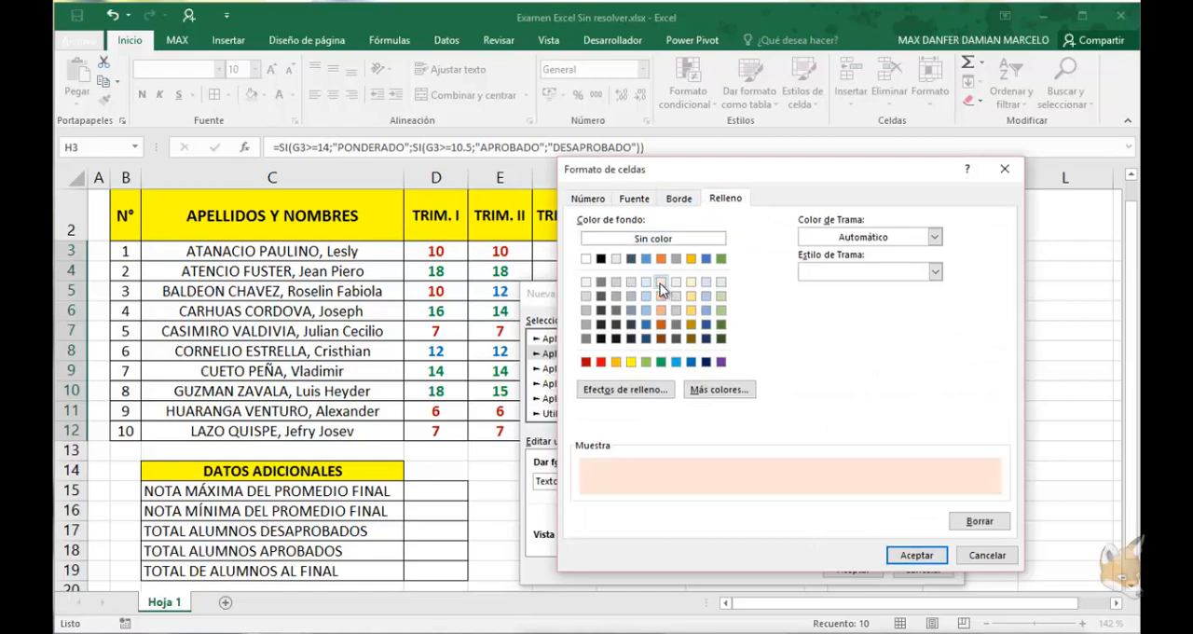
{"action": "left_click", "coordinate": [918, 553]}
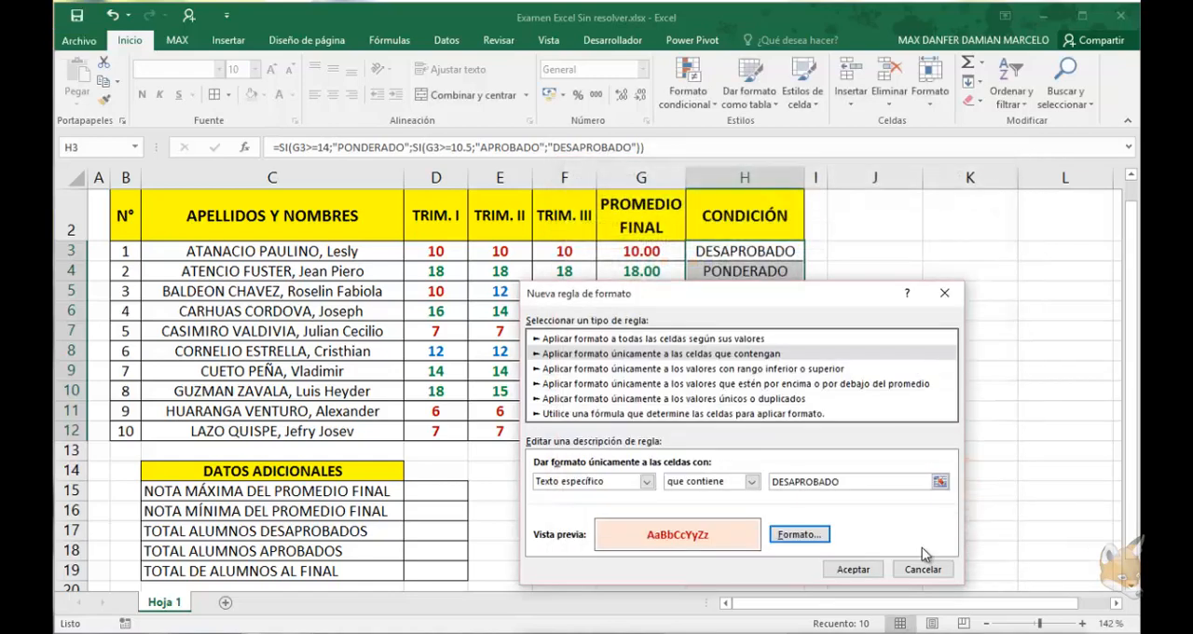
{"action": "left_click", "coordinate": [853, 569]}
{"action": "left_click", "coordinate": [1046, 509]}
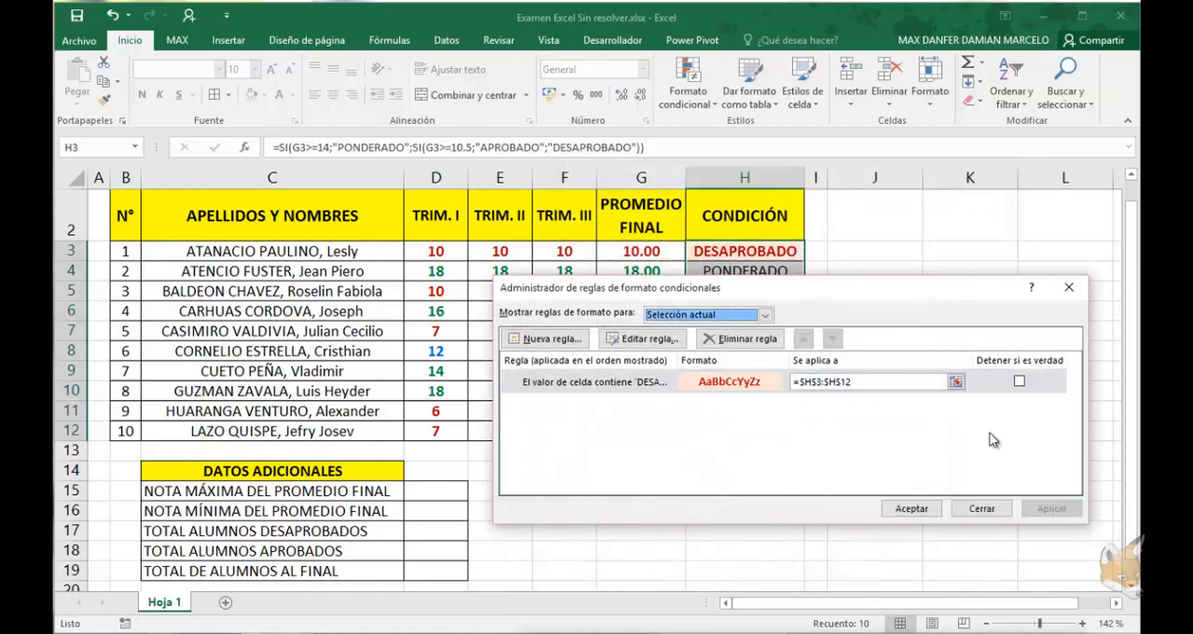
Move the DESAPROBADO rule above the PONDERADO and APROBADO rules, apply the order and close the rules manager
{"action": "left_click_drag", "start_coordinate": [928, 293], "coordinate": [890, 352]}
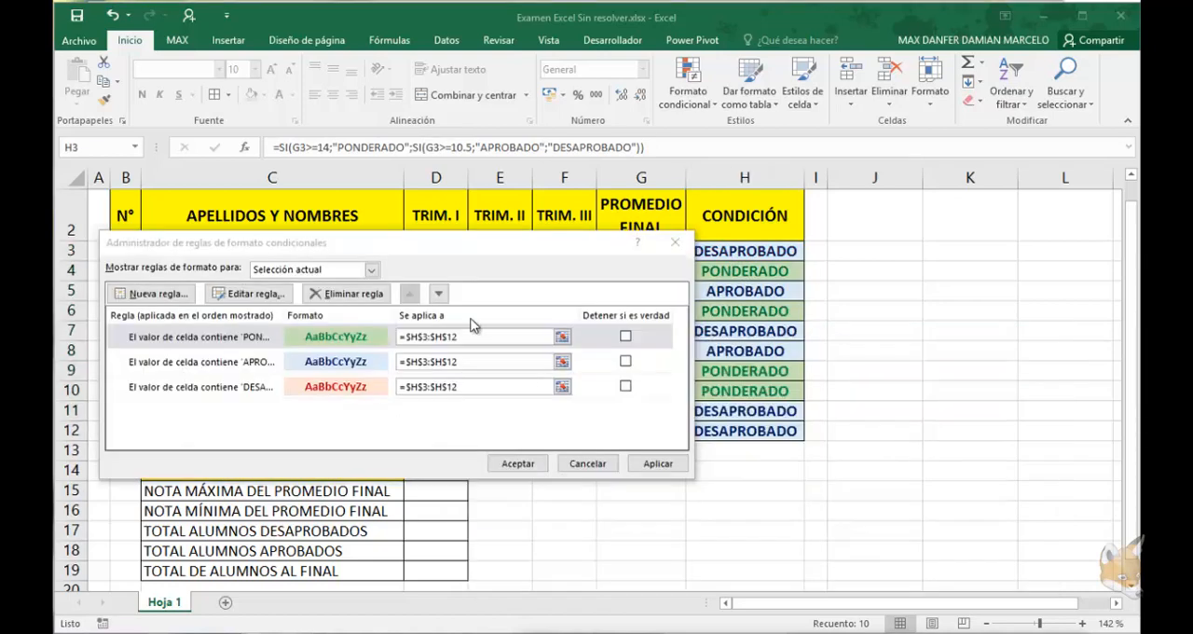
{"action": "left_click", "coordinate": [471, 324]}
{"action": "key", "text": "Down"}
{"action": "key", "text": "Down"}
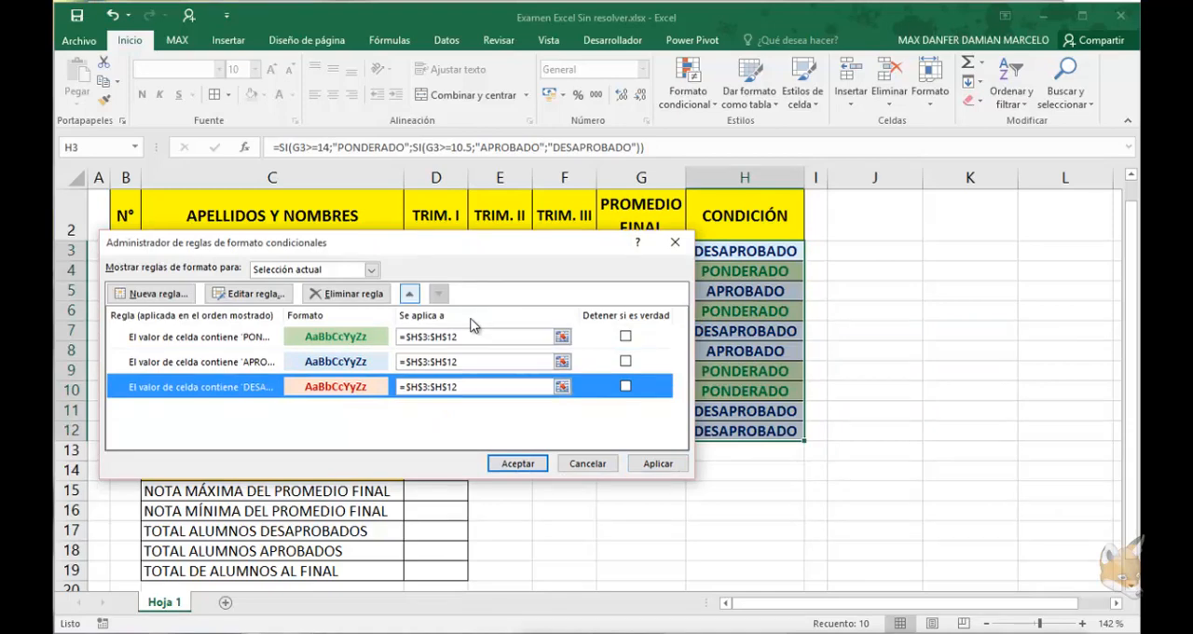
{"action": "left_click", "coordinate": [409, 293]}
{"action": "left_click", "coordinate": [410, 293]}
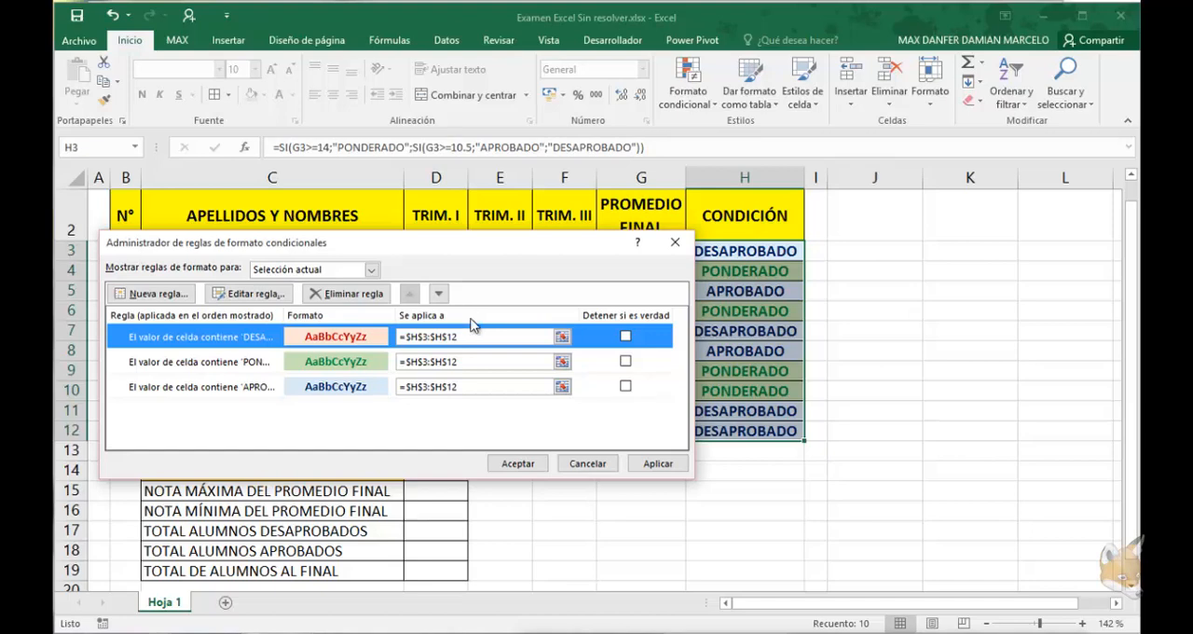
{"action": "left_click", "coordinate": [657, 463]}
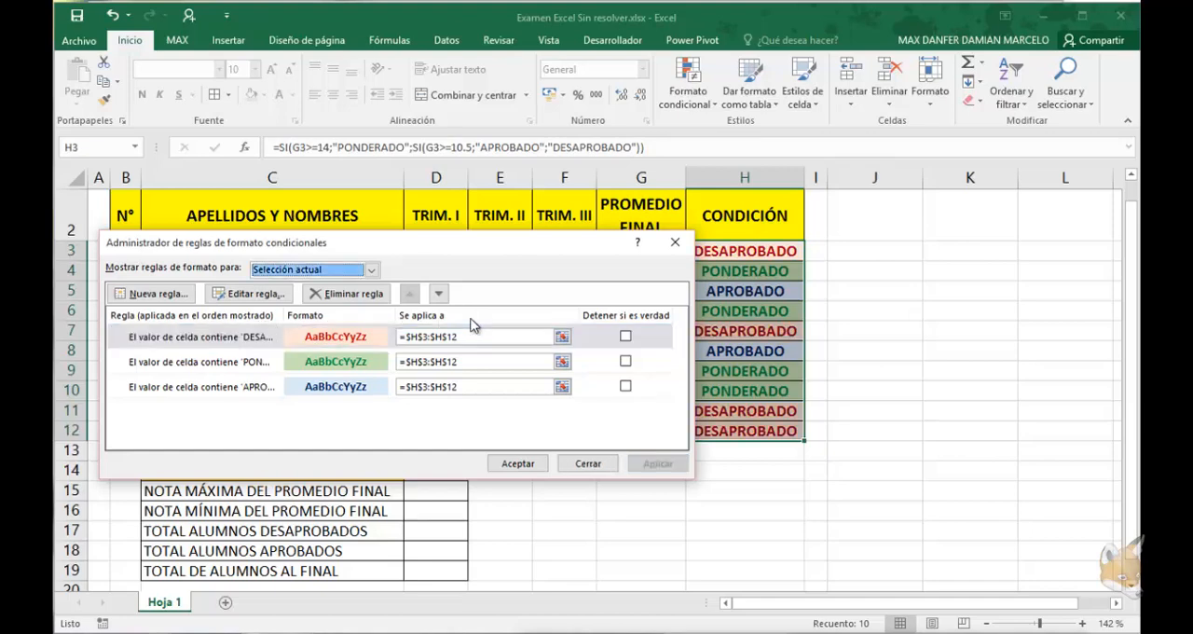
{"action": "key", "text": "Return"}
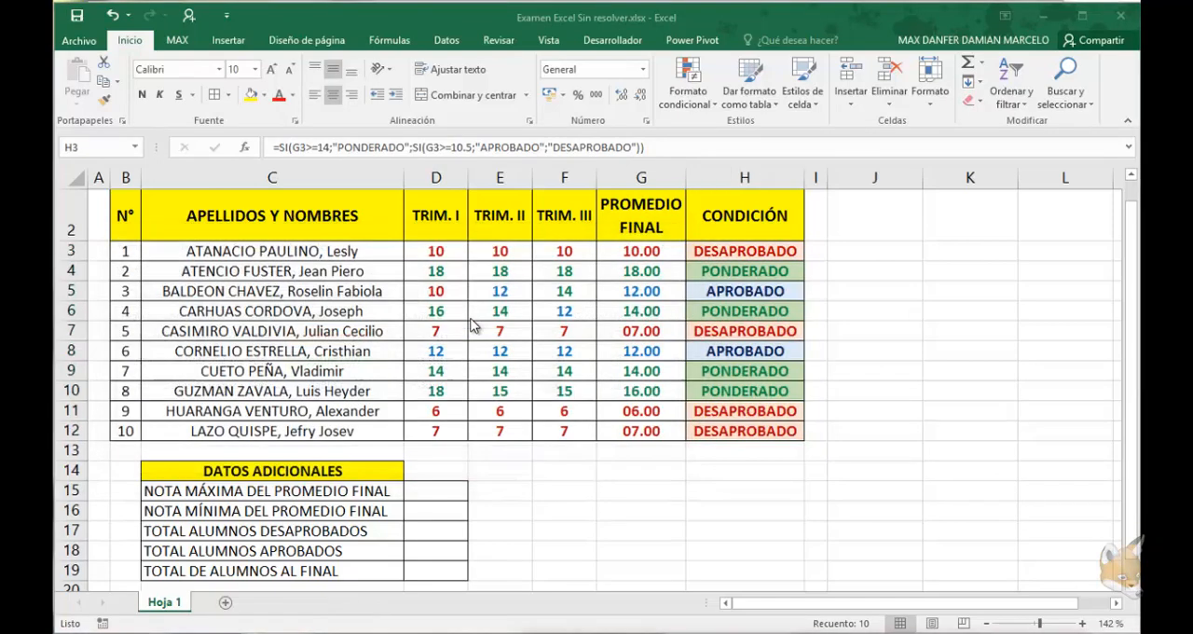
{"action": "key", "text": "Down"}
{"action": "key", "text": "Down"}
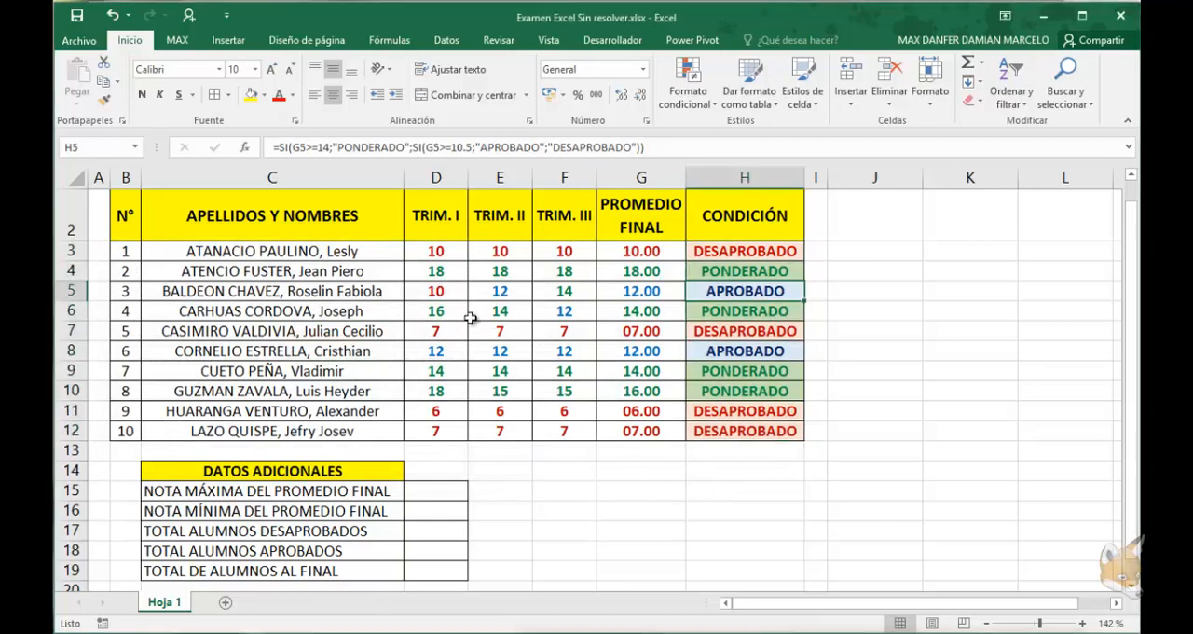
Calculate the maximum final average in D15 with =MAX(G3:G12)
{"action": "left_click", "coordinate": [435, 491]}
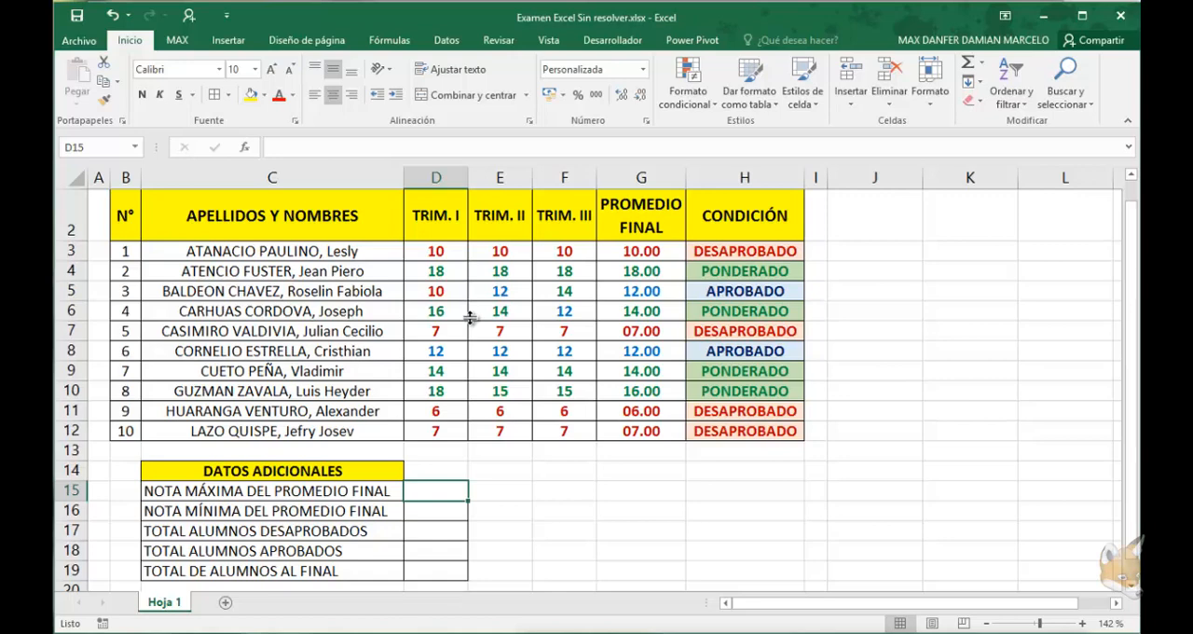
{"action": "type", "text": "=M"}
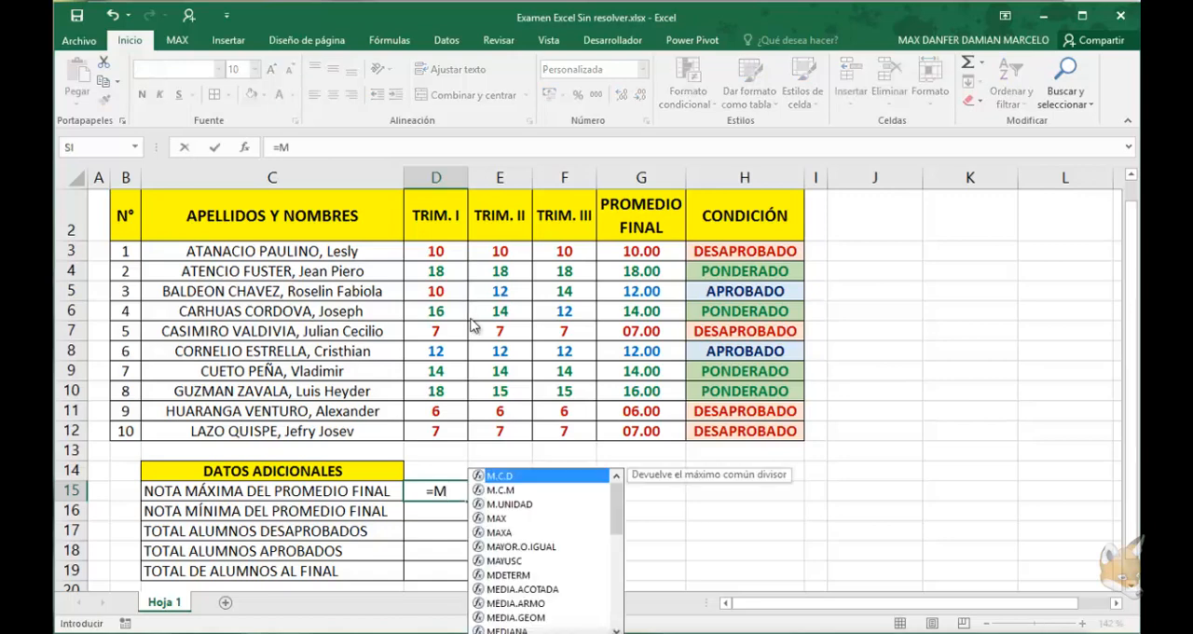
{"action": "type", "text": "AX("}
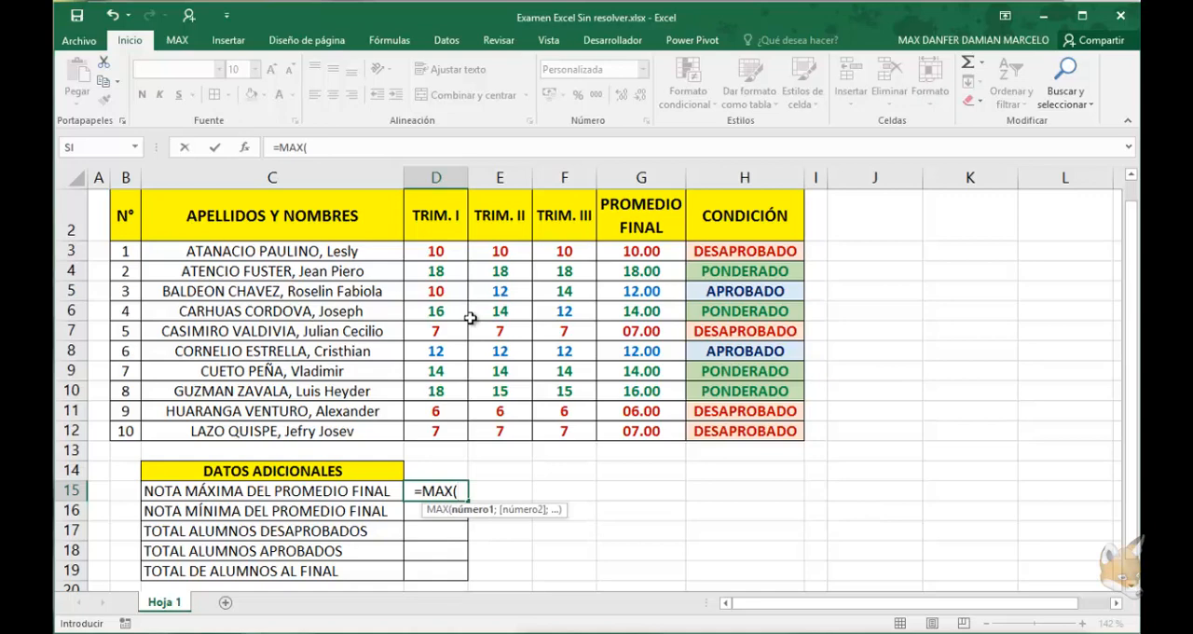
{"action": "left_click_drag", "start_coordinate": [641, 251], "coordinate": [642, 431]}
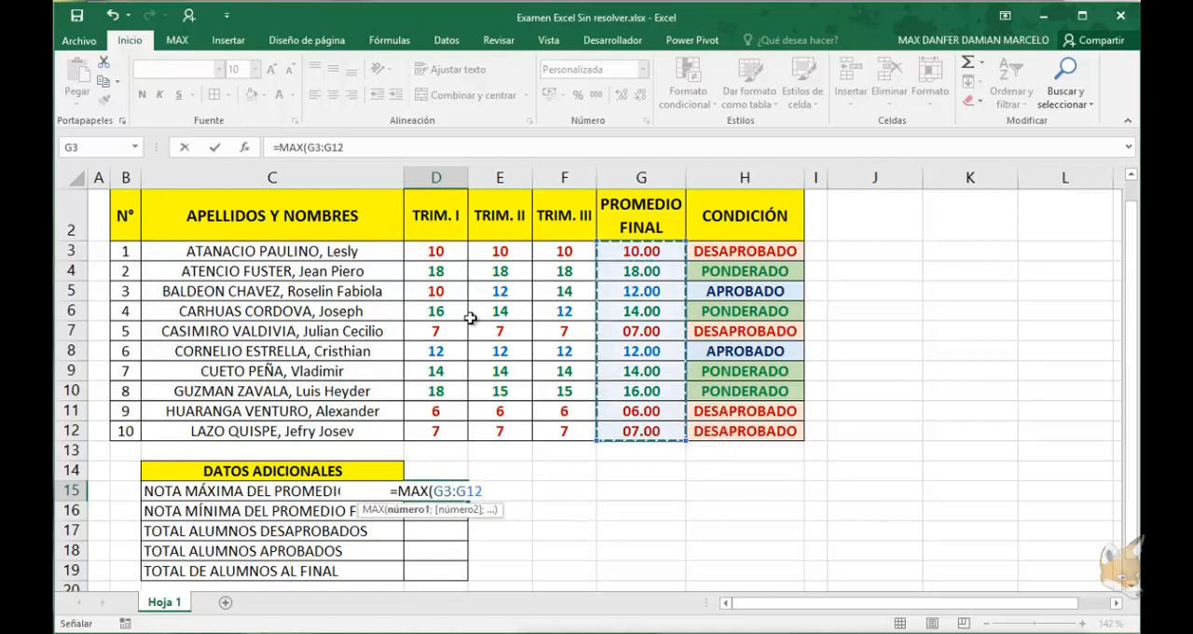
{"action": "type", "text": ")"}
{"action": "key", "text": "Return"}
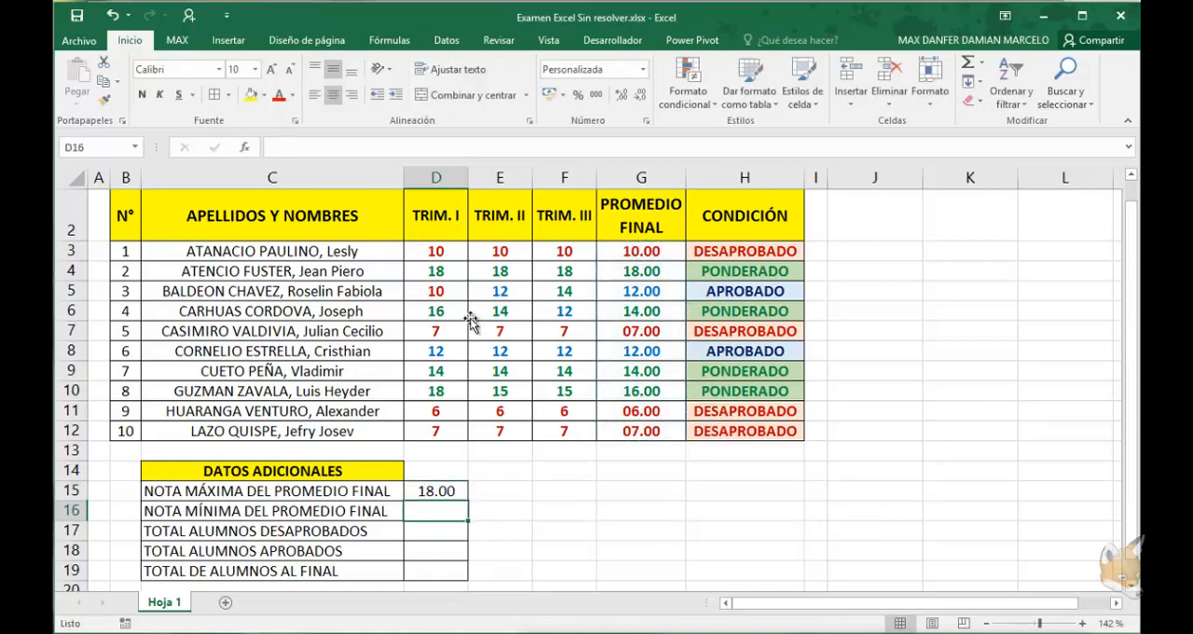
{"action": "key", "text": "Up"}
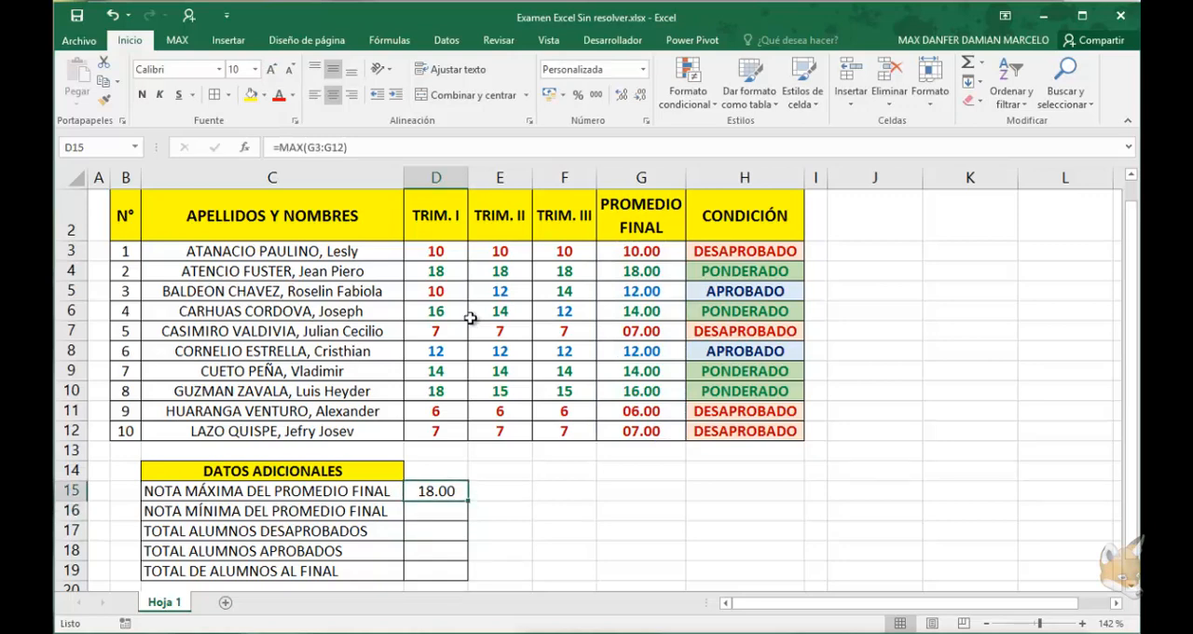
{"action": "key", "text": "Down"}
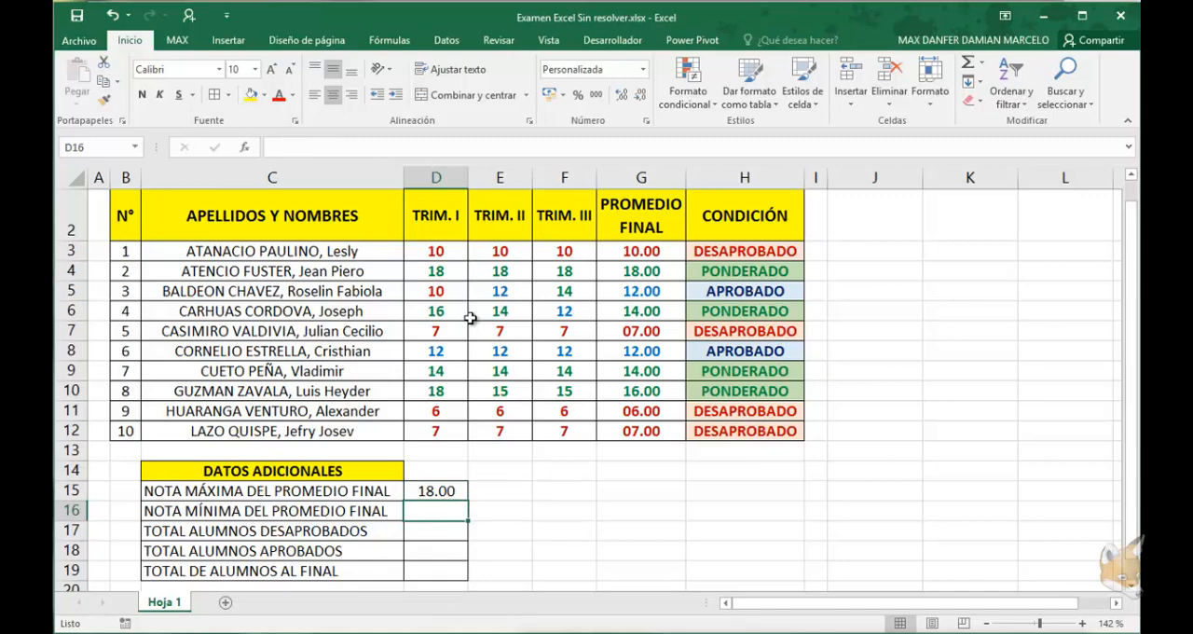
{"action": "key", "text": "Down"}
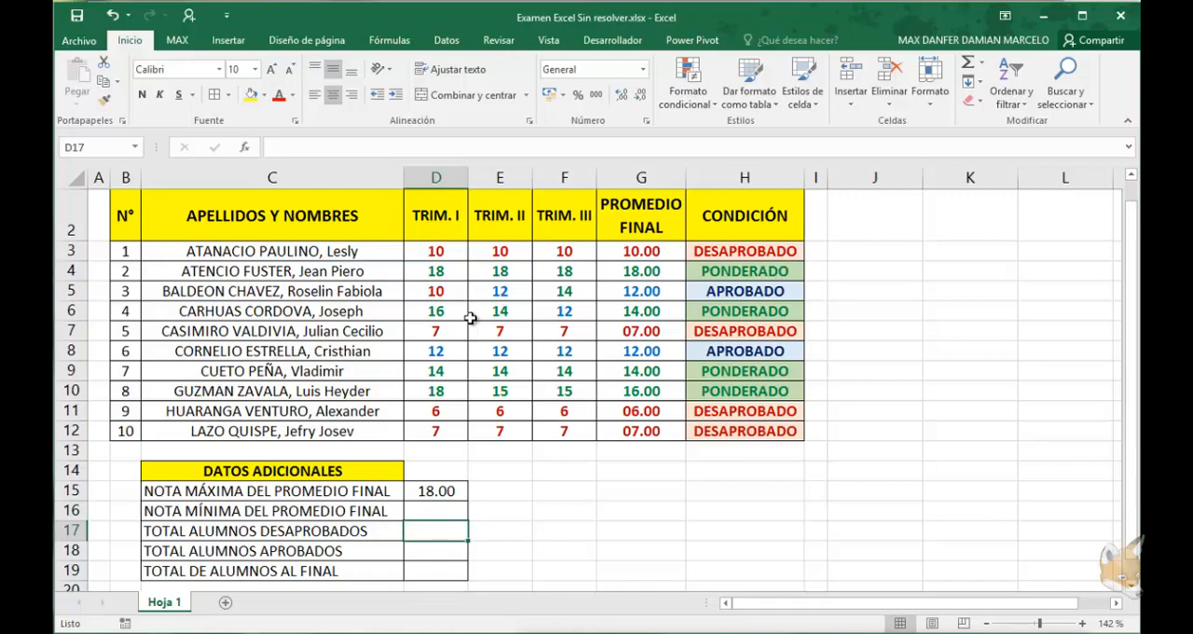
Count the failing students in D17 with =CONTAR.SI(G3:G12;"<10.5")
{"action": "type", "text": "=CONTAR"}
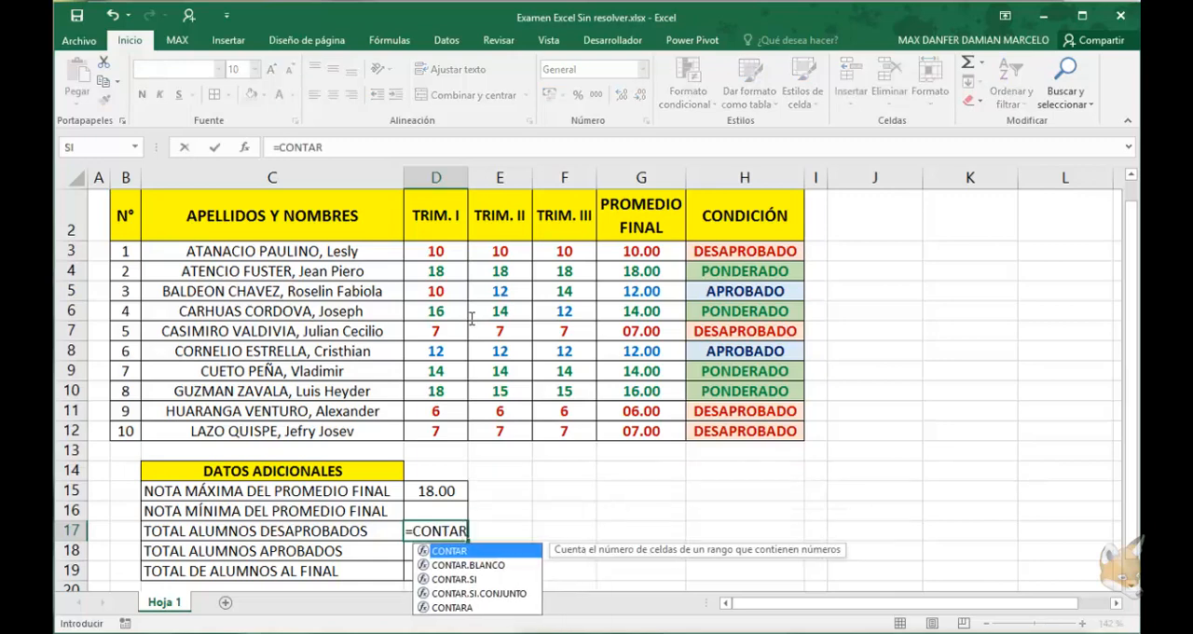
{"action": "type", "text": ".SI("}
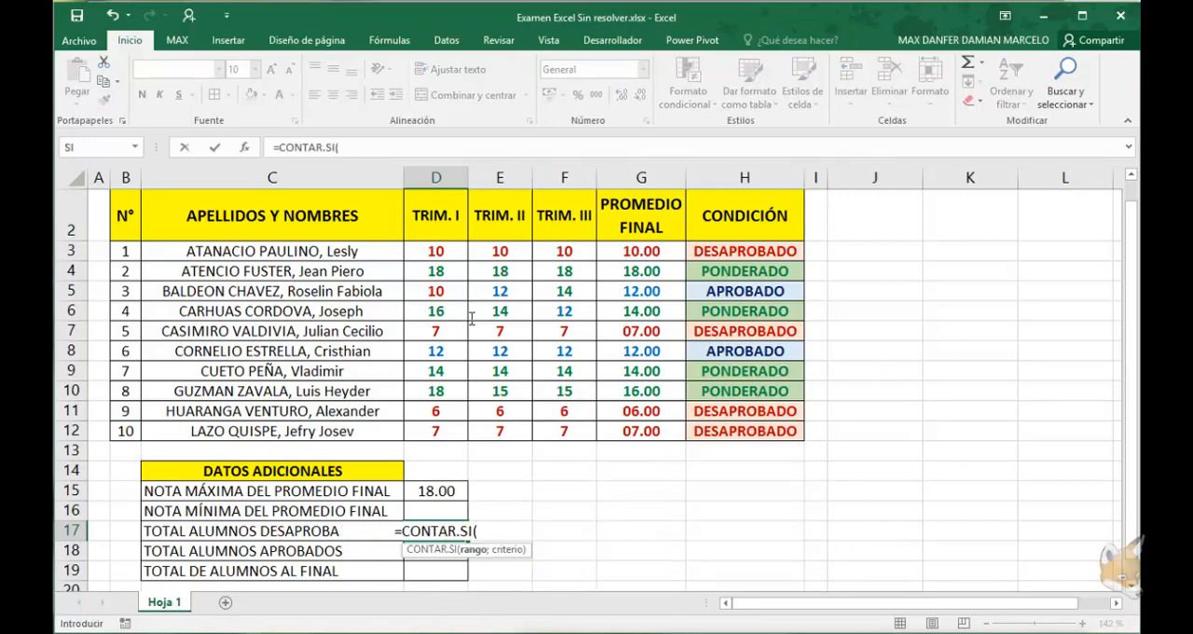
{"action": "left_click_drag", "start_coordinate": [642, 251], "coordinate": [641, 431]}
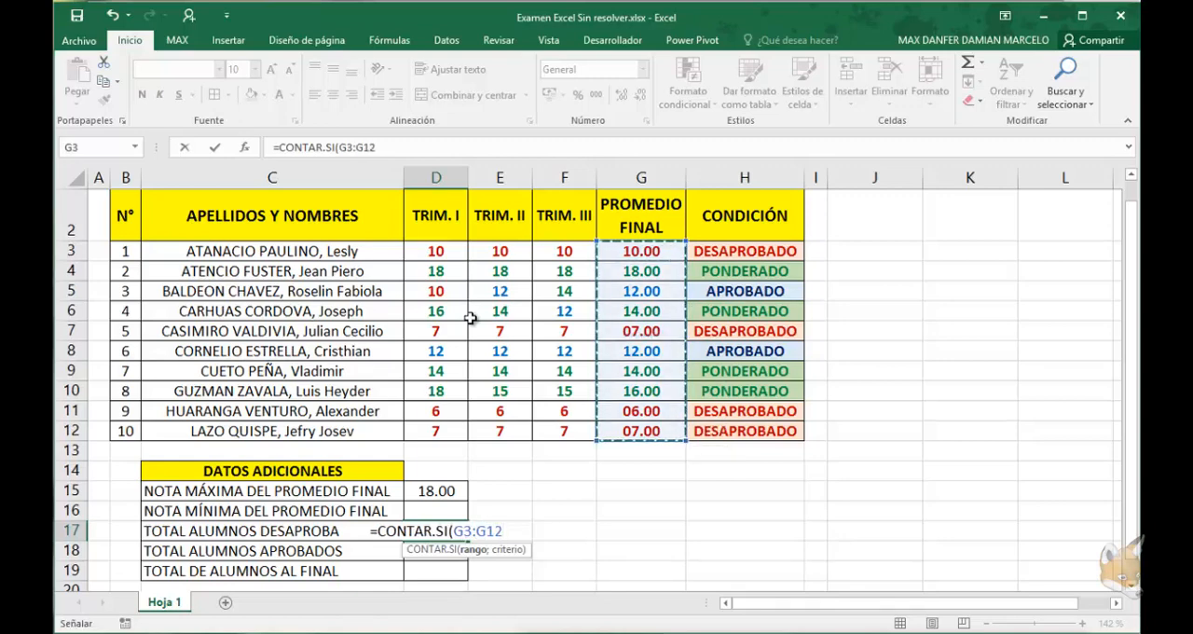
{"action": "type", "text": ";\"<"}
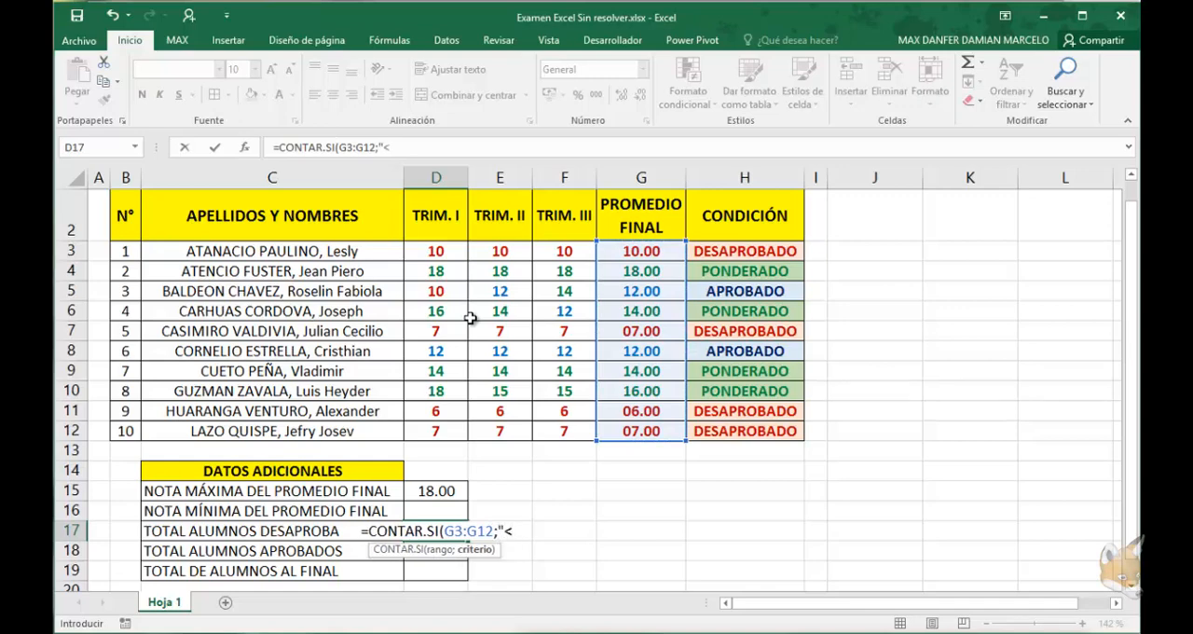
{"action": "type", "text": "10.5\""}
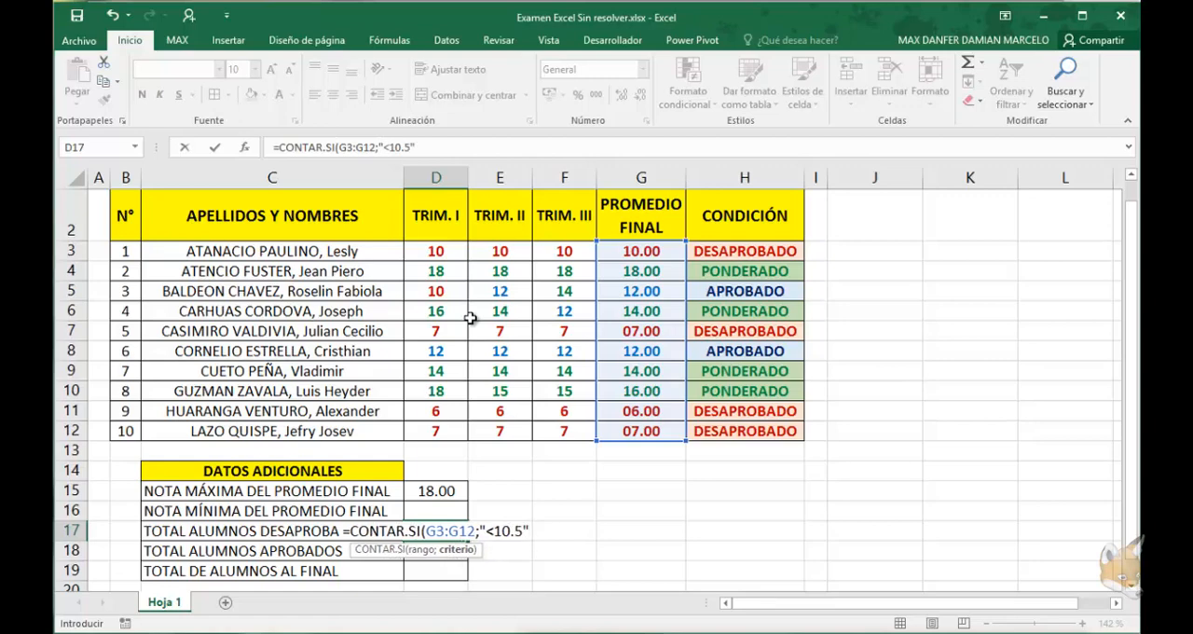
{"action": "type", "text": ")"}
{"action": "key", "text": "Return"}
{"action": "key", "text": "Up"}
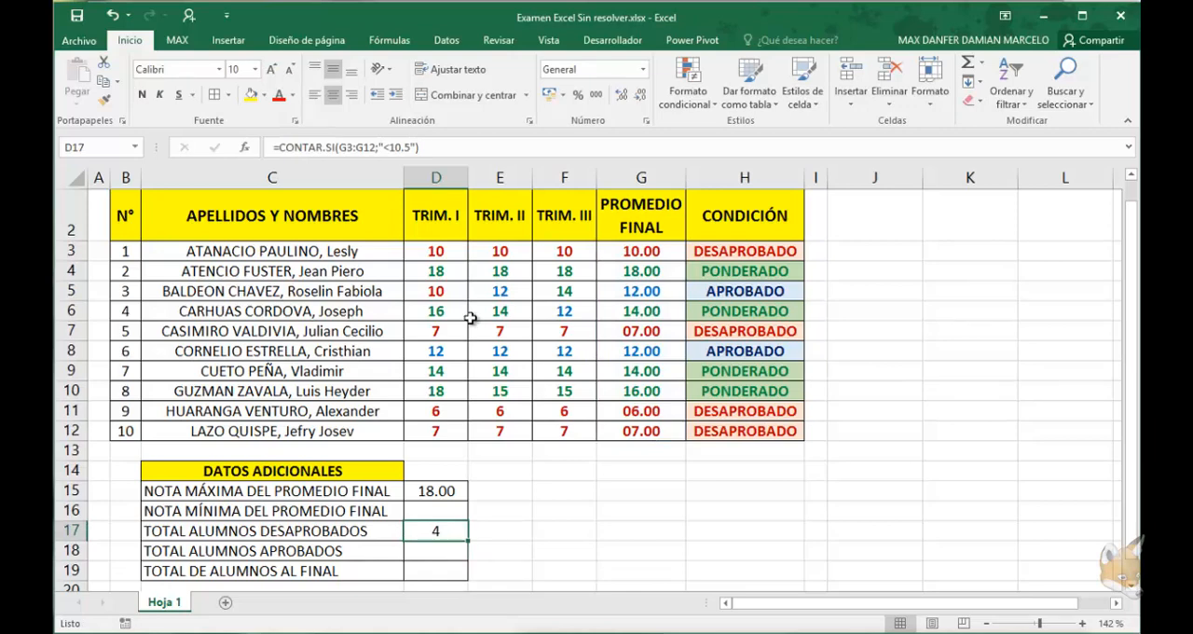
Try counting all students in D19 with =CONTAR(G3:G12)
{"action": "key", "text": "Down"}
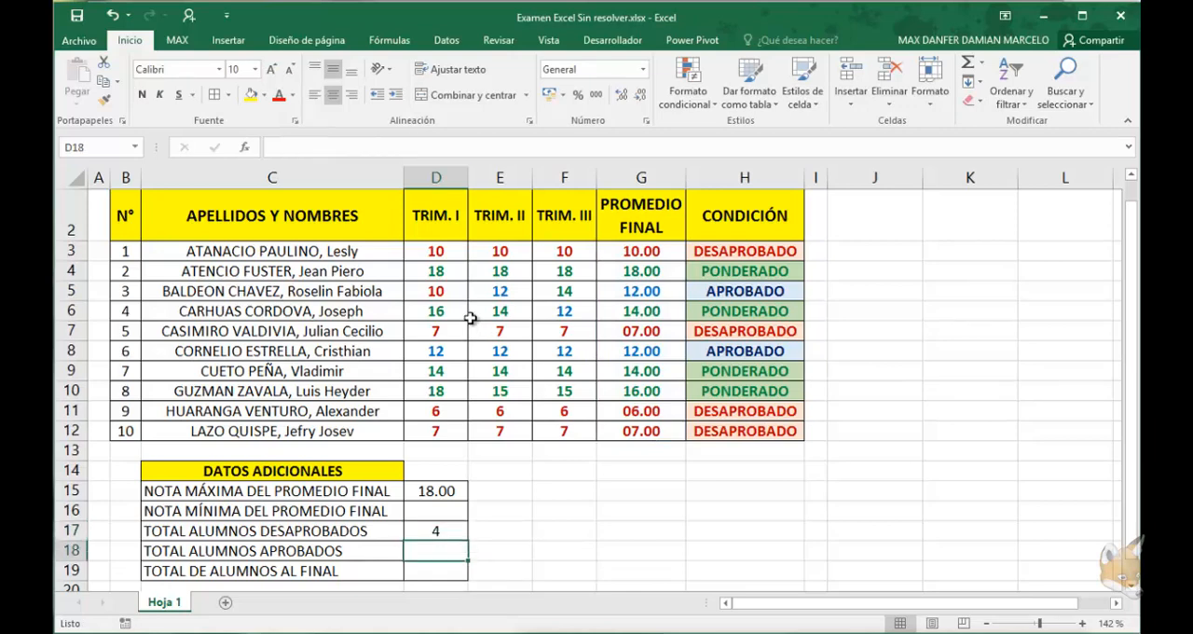
{"action": "key", "text": "Down"}
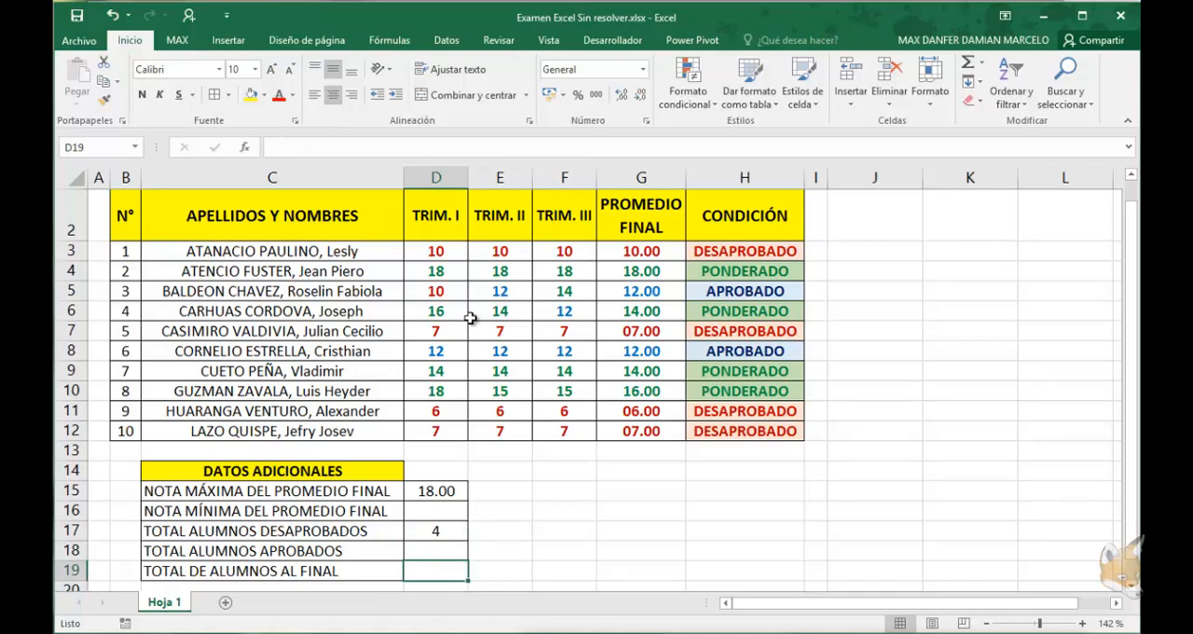
{"action": "type", "text": "=CONTAR"}
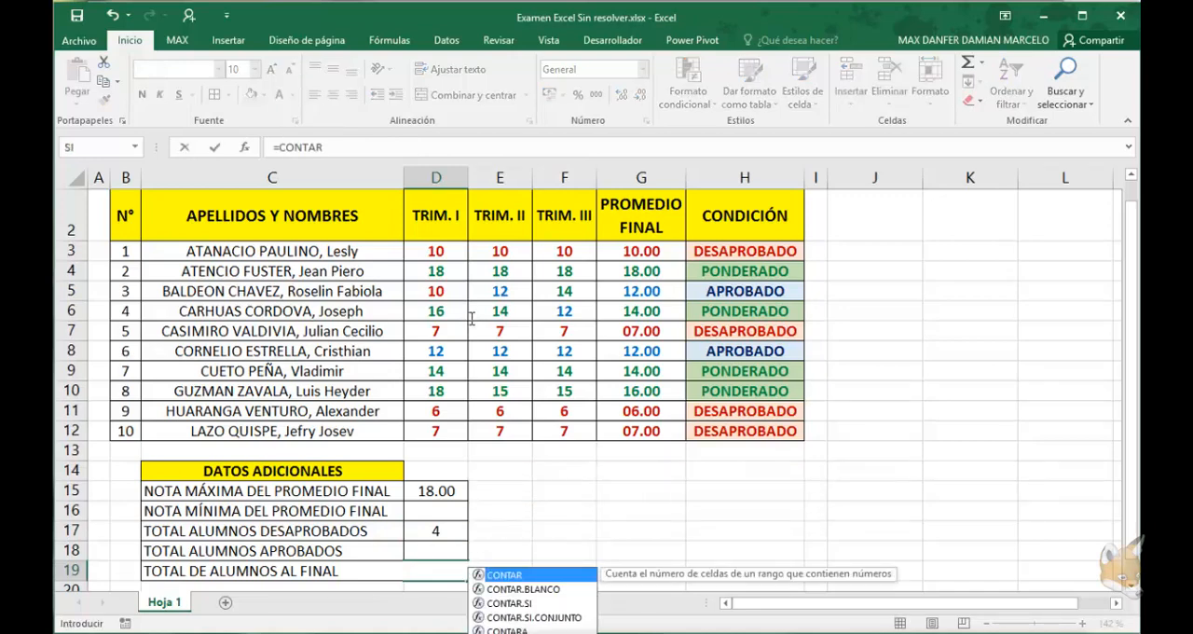
{"action": "type", "text": "("}
{"action": "left_click_drag", "start_coordinate": [642, 250], "coordinate": [642, 430]}
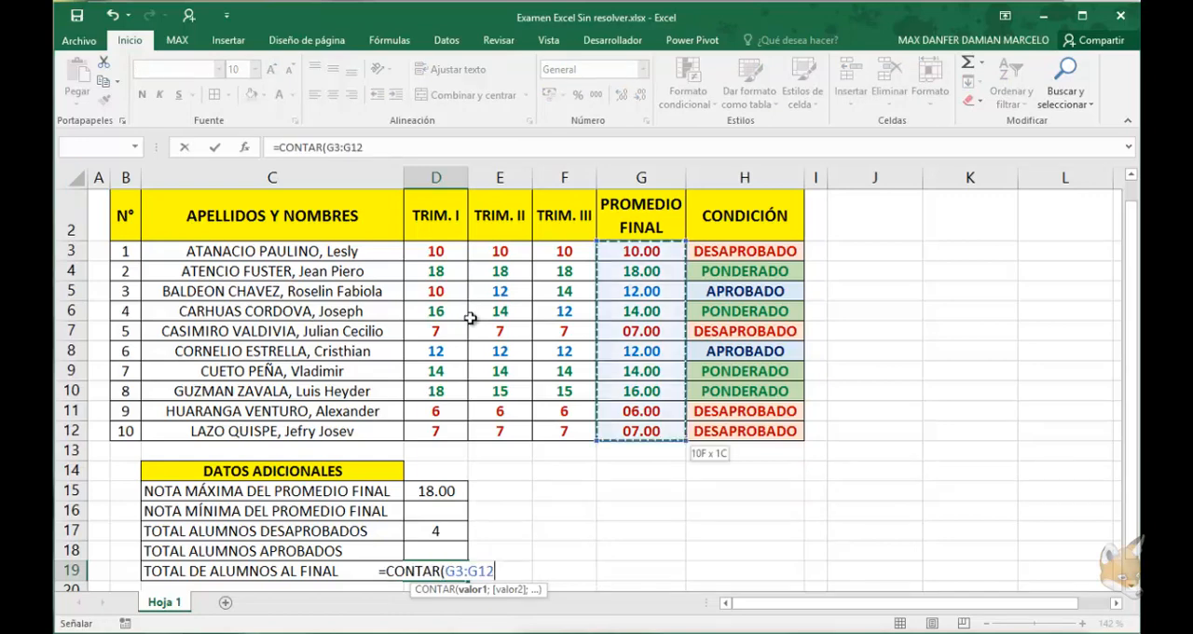
{"action": "type", "text": ")"}
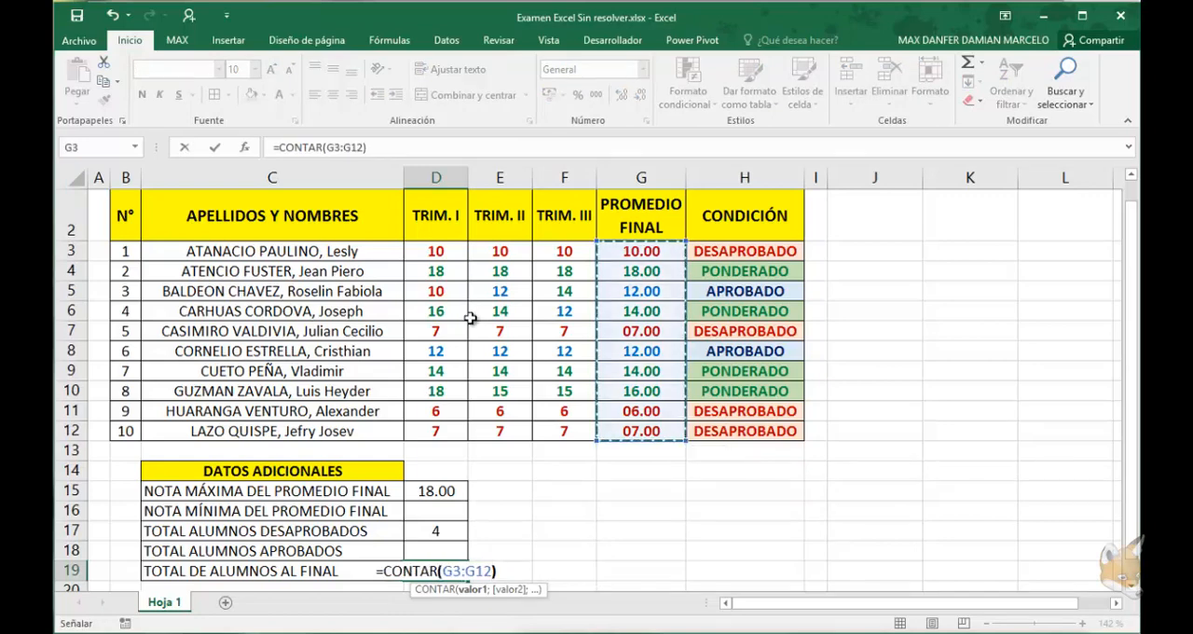
{"action": "key", "text": "ctrl+Return"}
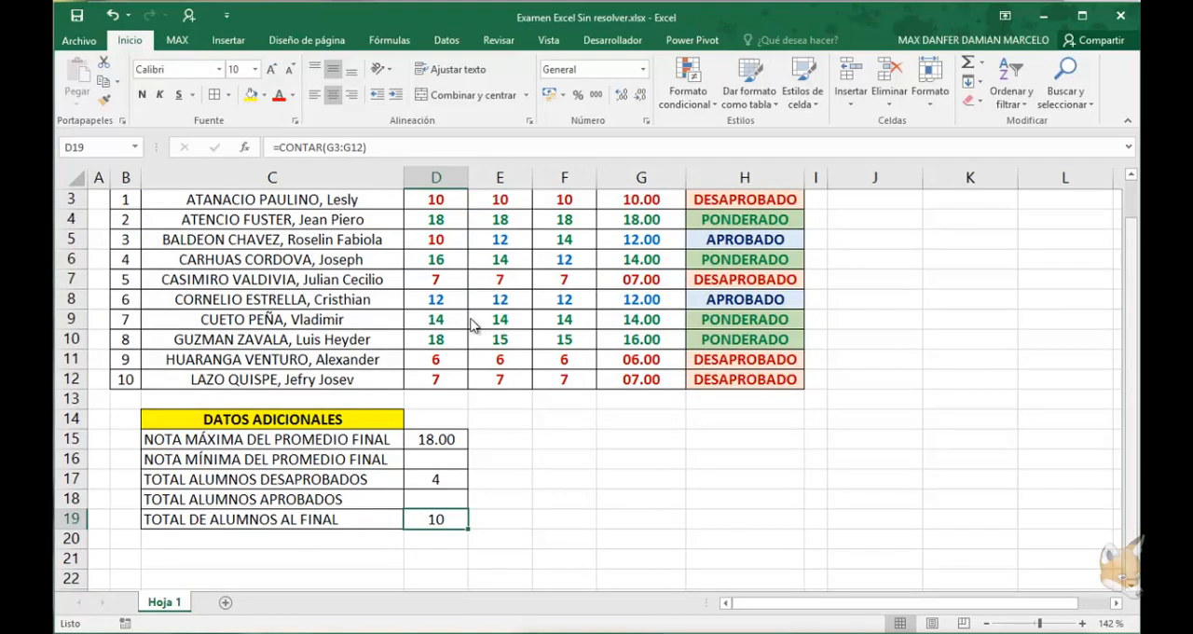
{"action": "scroll", "coordinate": [471, 321], "scroll_direction": "up", "scroll_amount": 1}
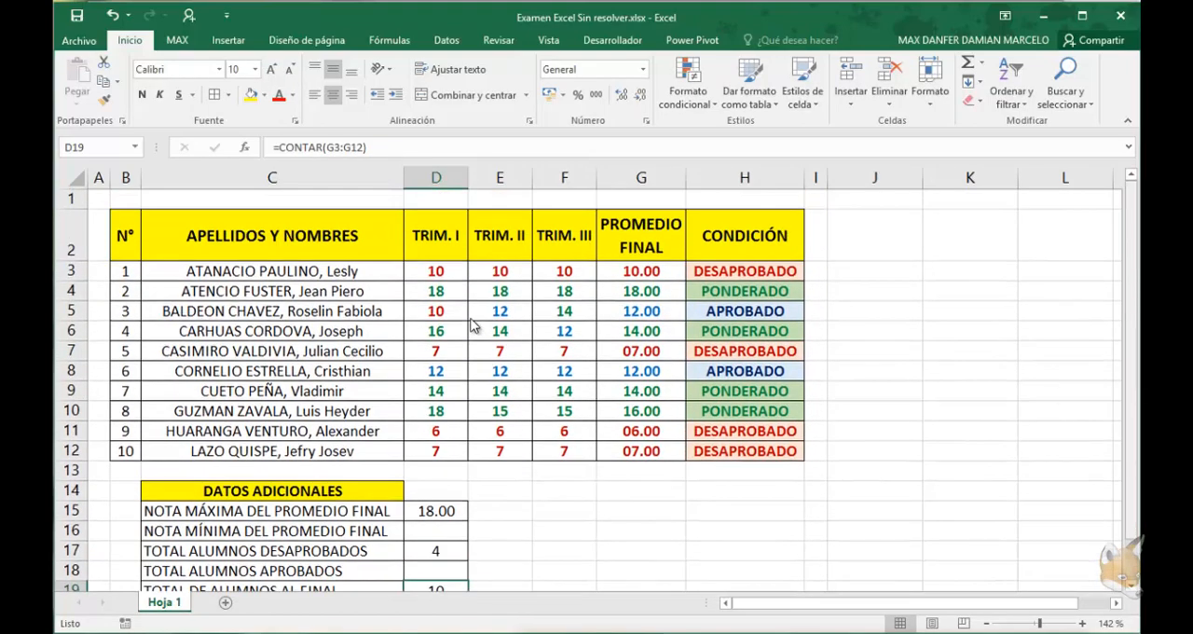
{"action": "scroll", "coordinate": [470, 324], "scroll_direction": "down", "scroll_amount": 1}
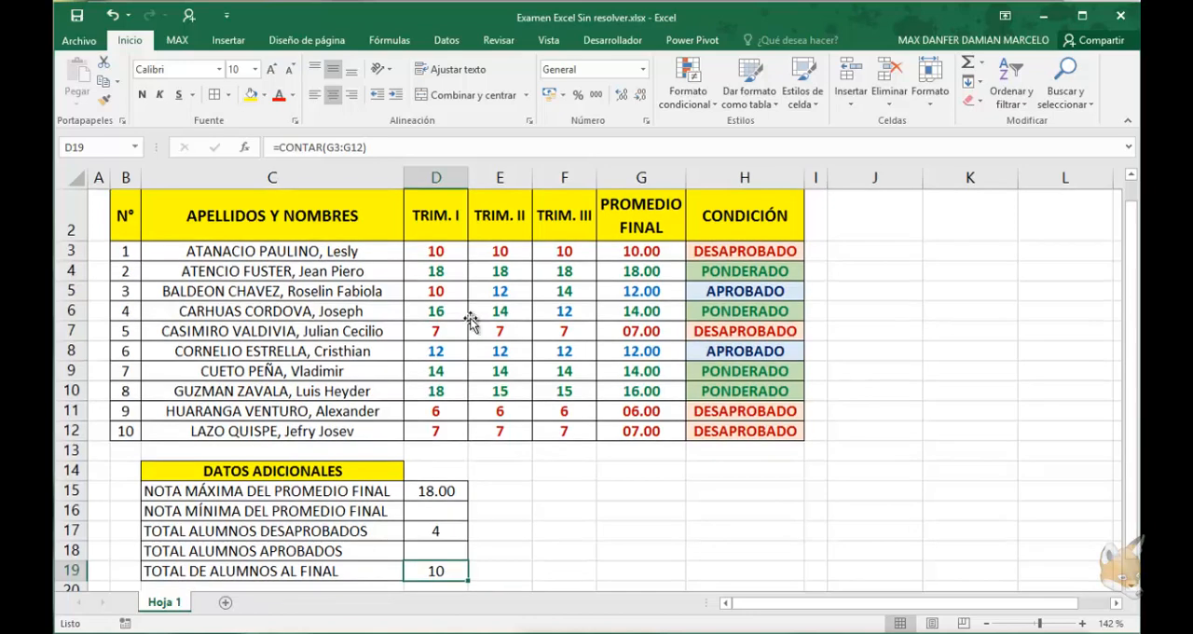
Replace the total students formula in D19 with =SUMA(D17:D18)
{"action": "type", "text": "=SUMA"}
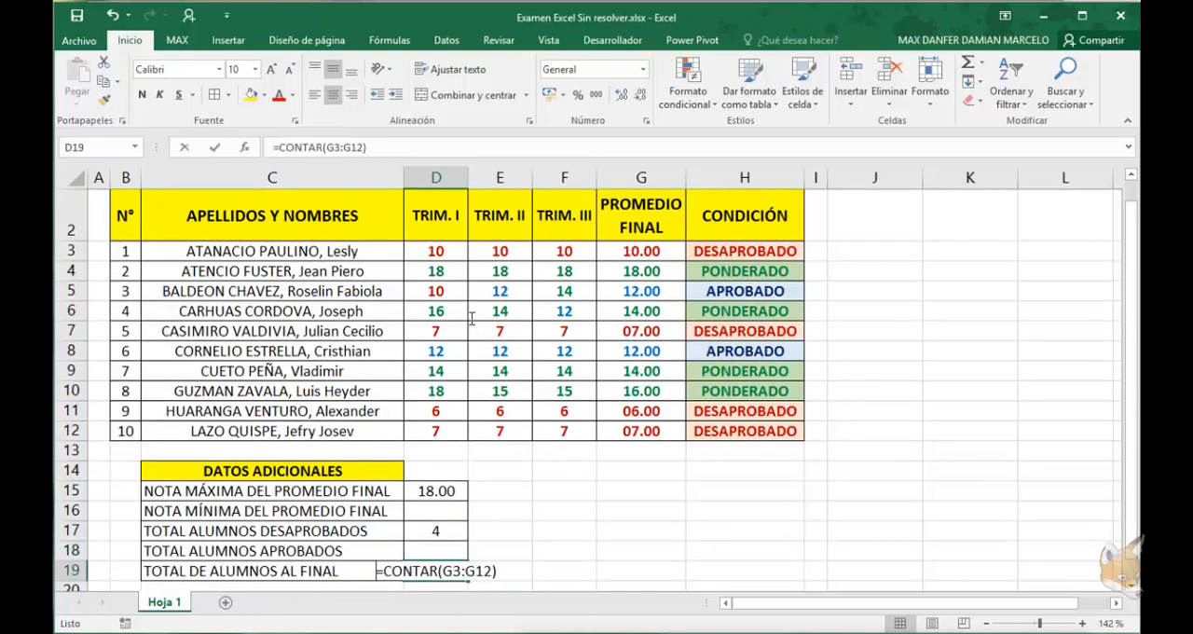
{"action": "type", "text": "("}
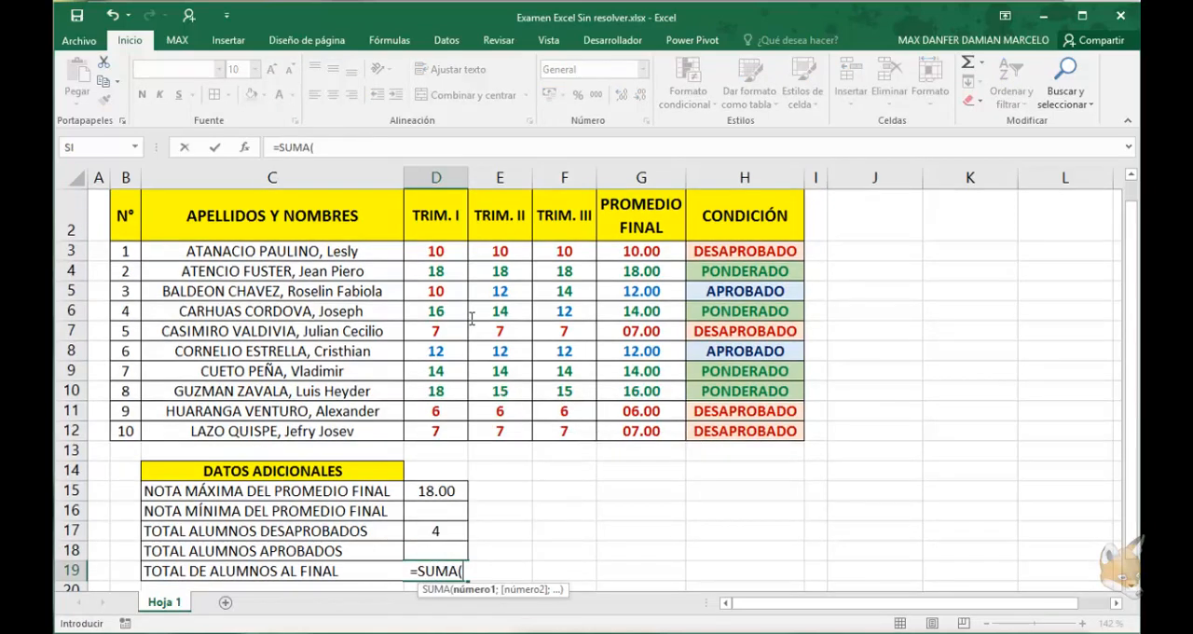
{"action": "key", "text": "Up"}
{"action": "key", "text": "Up"}
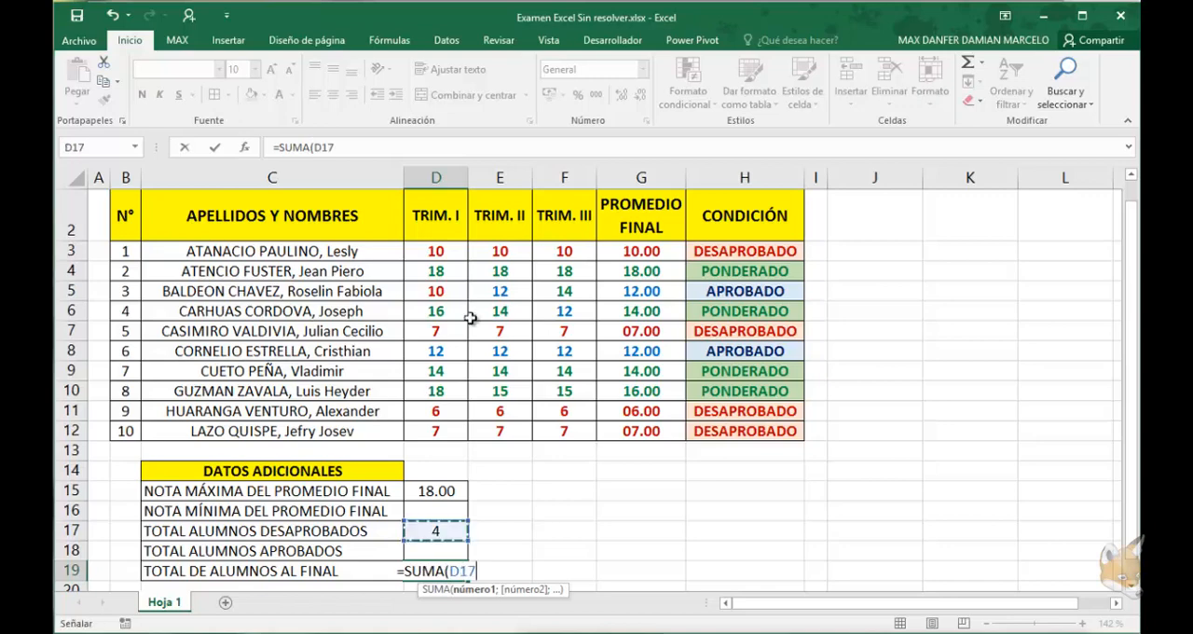
{"action": "key", "text": "shift+Down"}
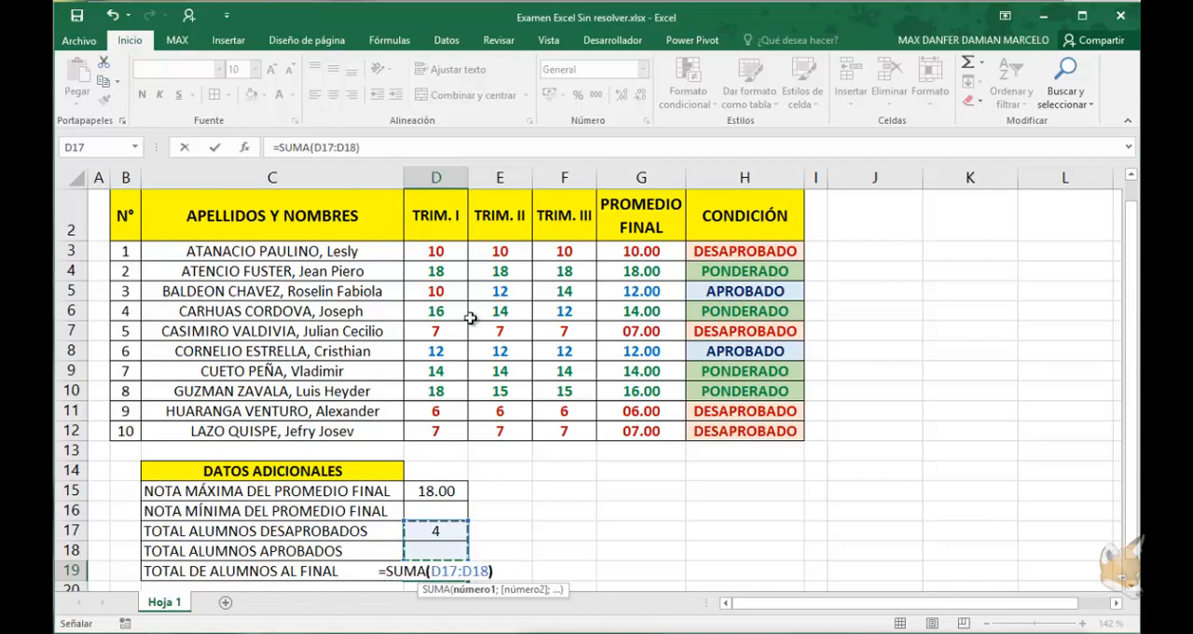
{"action": "key", "text": "Return"}
{"action": "key", "text": "Up"}
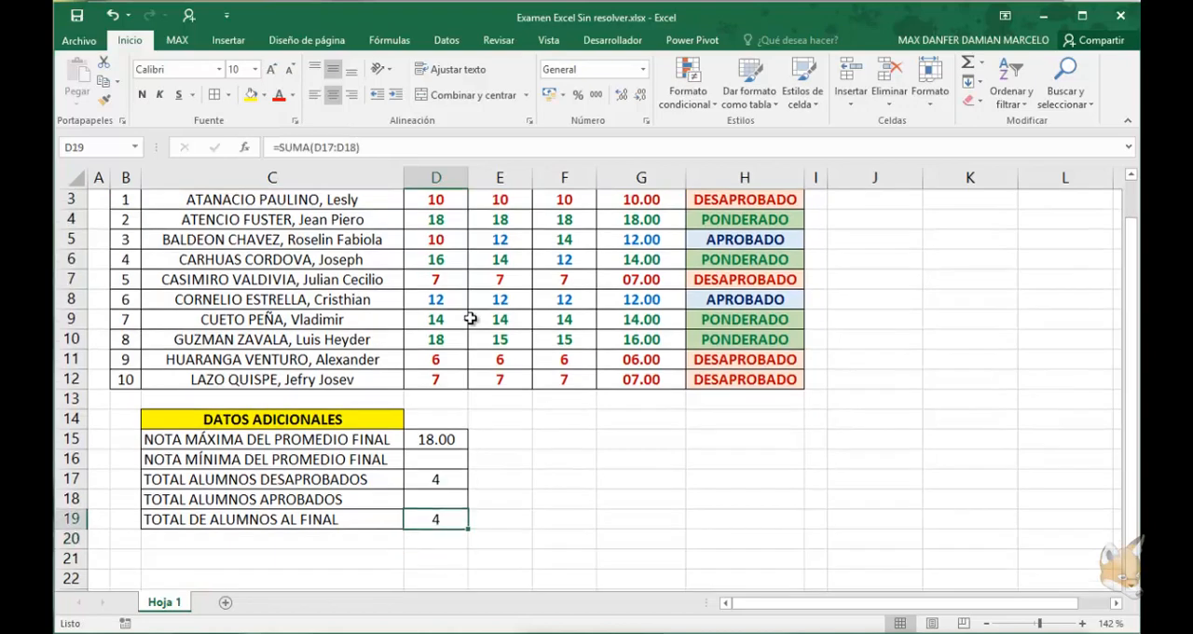
Enter 6 as the passing total in D18 and highlight the APROBADO and PONDERADO cells H4:H6 and H8:H10 to check it
{"action": "key", "text": "Up"}
{"action": "type", "text": "6"}
{"action": "key", "text": "Return"}
{"action": "key", "text": "Up"}
{"action": "scroll", "coordinate": [471, 319], "scroll_direction": "up", "scroll_amount": 1}
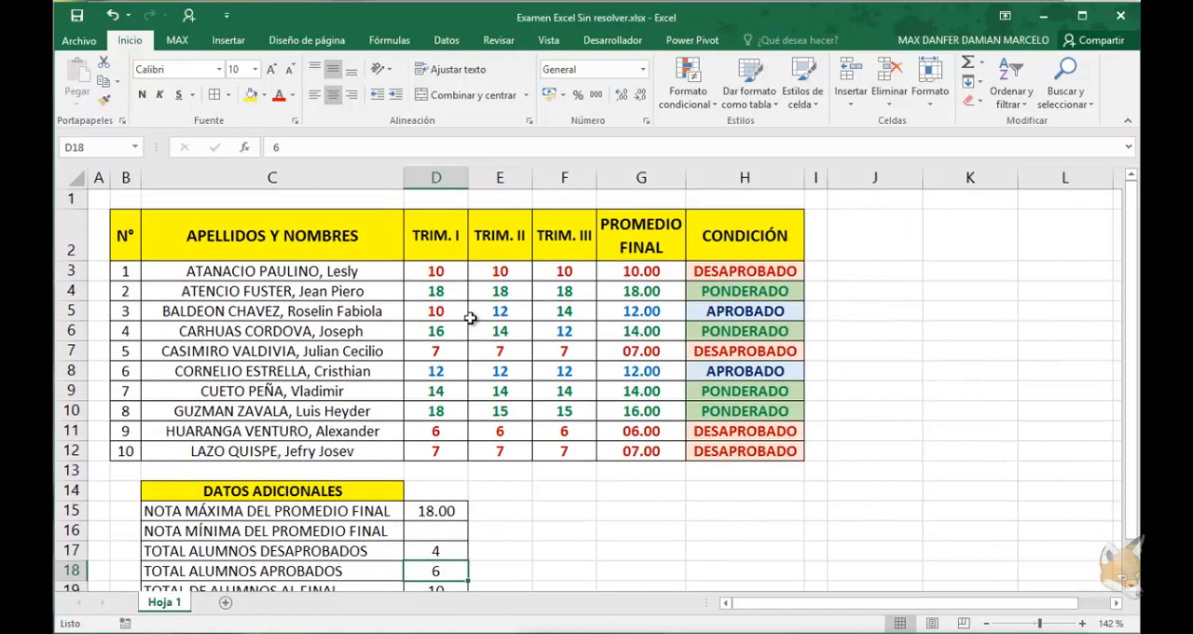
{"action": "left_click_drag", "start_coordinate": [745, 290], "coordinate": [745, 331]}
{"action": "left_click_drag", "start_coordinate": [745, 370], "coordinate": [745, 411]}
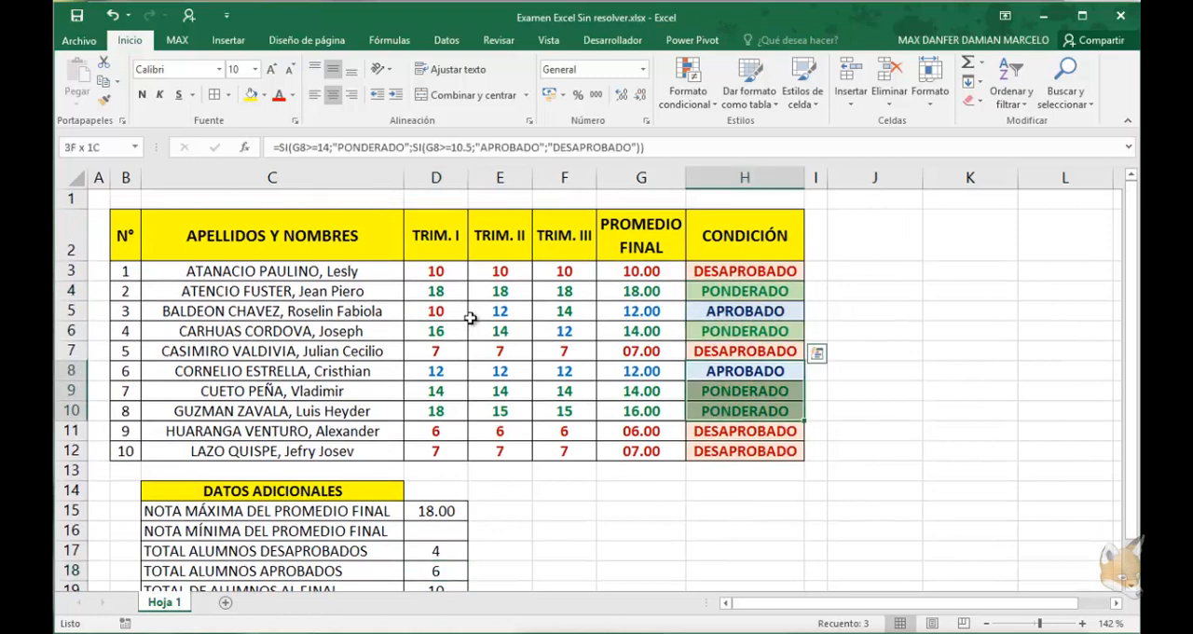
{"action": "left_click_drag", "start_coordinate": [745, 331], "coordinate": [745, 291]}
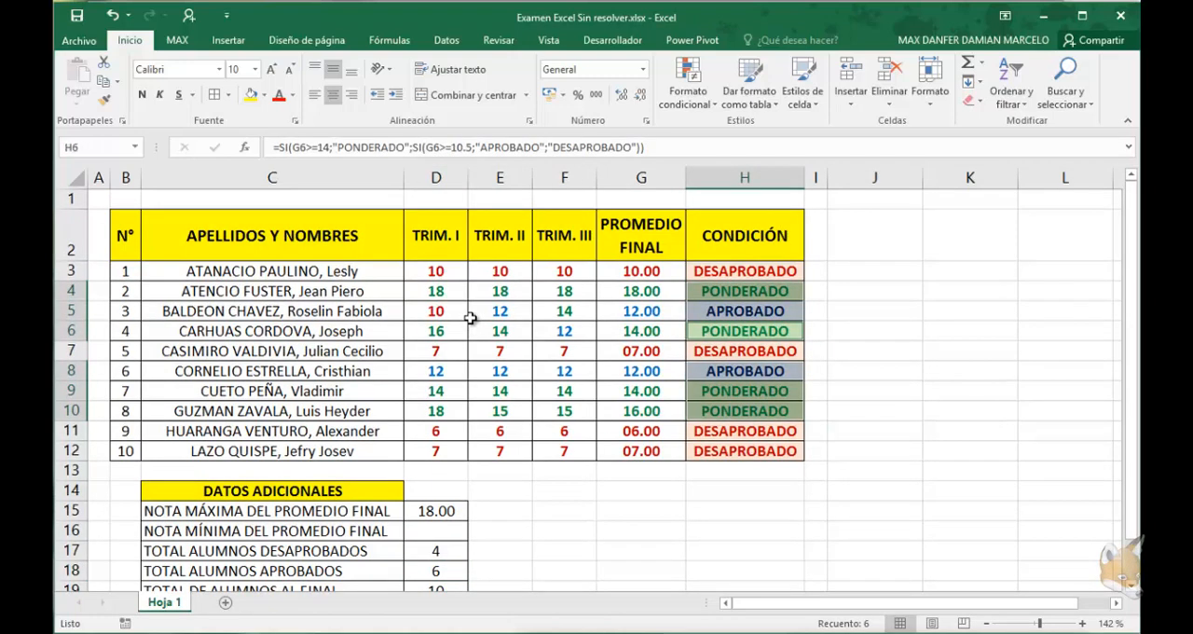
{"action": "scroll", "coordinate": [471, 319], "scroll_direction": "down", "scroll_amount": 1}
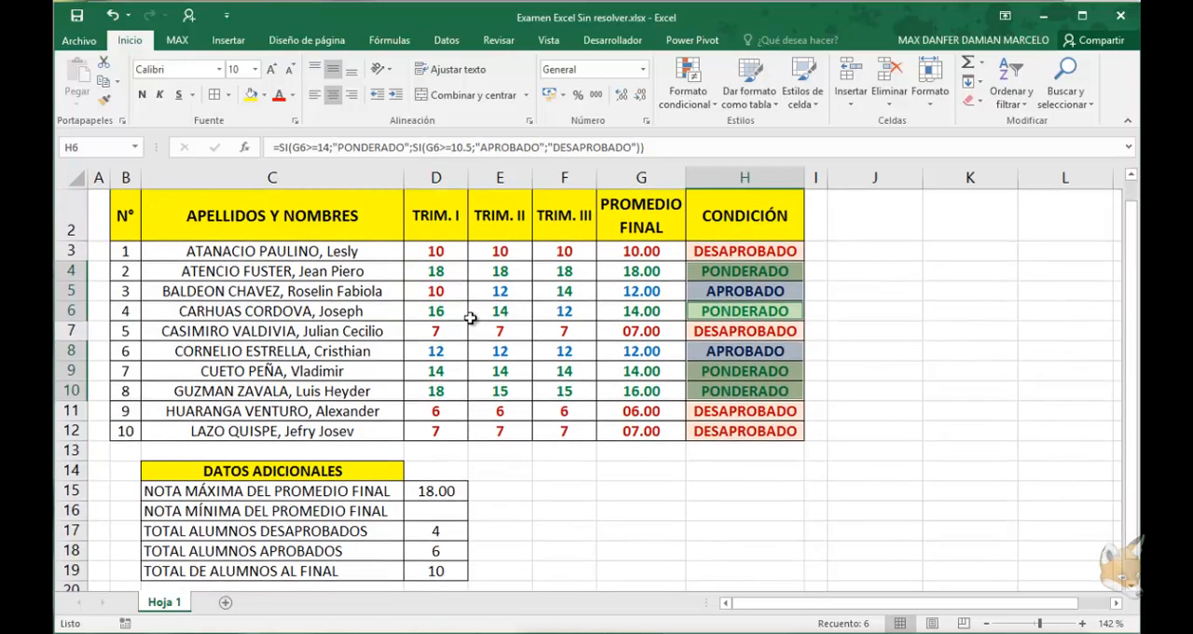
Clear the passing total in D18 and the overall total in D19
{"action": "left_click", "coordinate": [436, 571]}
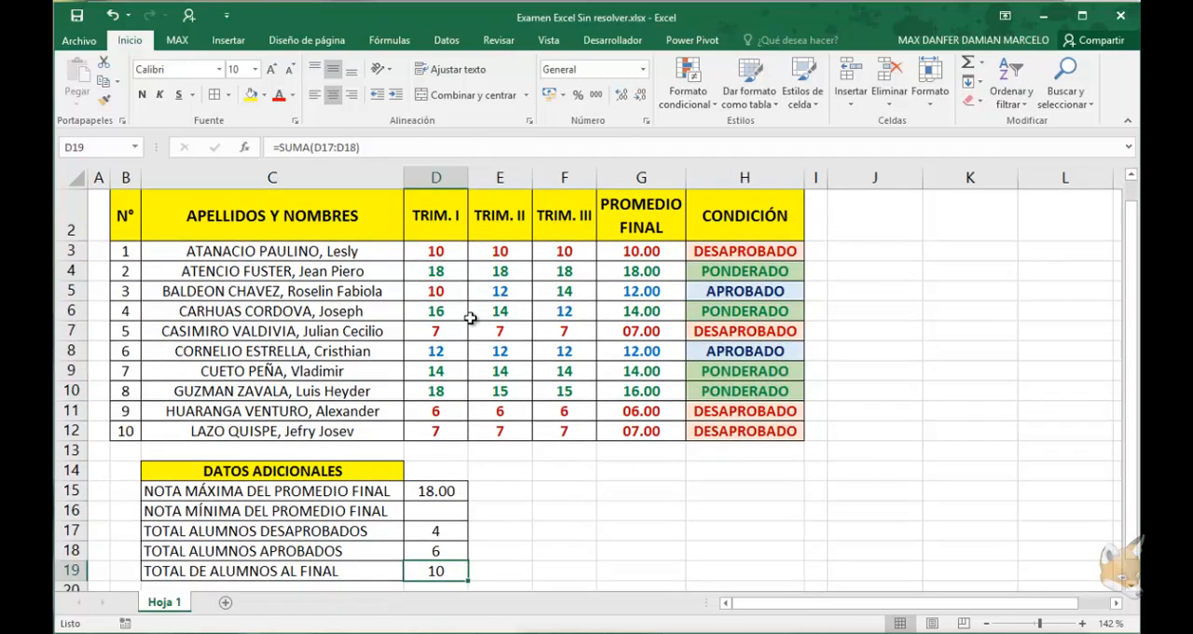
{"action": "key", "text": "Up"}
{"action": "key", "text": "Delete"}
{"action": "key", "text": "Down"}
{"action": "key", "text": "Delete"}
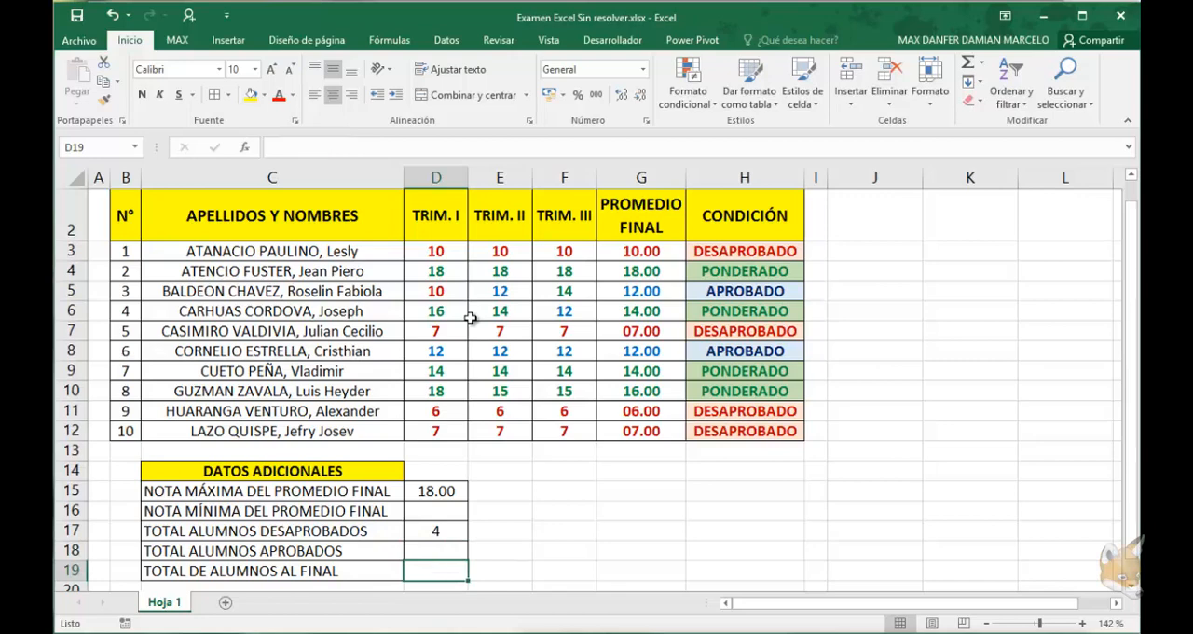
{"action": "key", "text": "Up"}
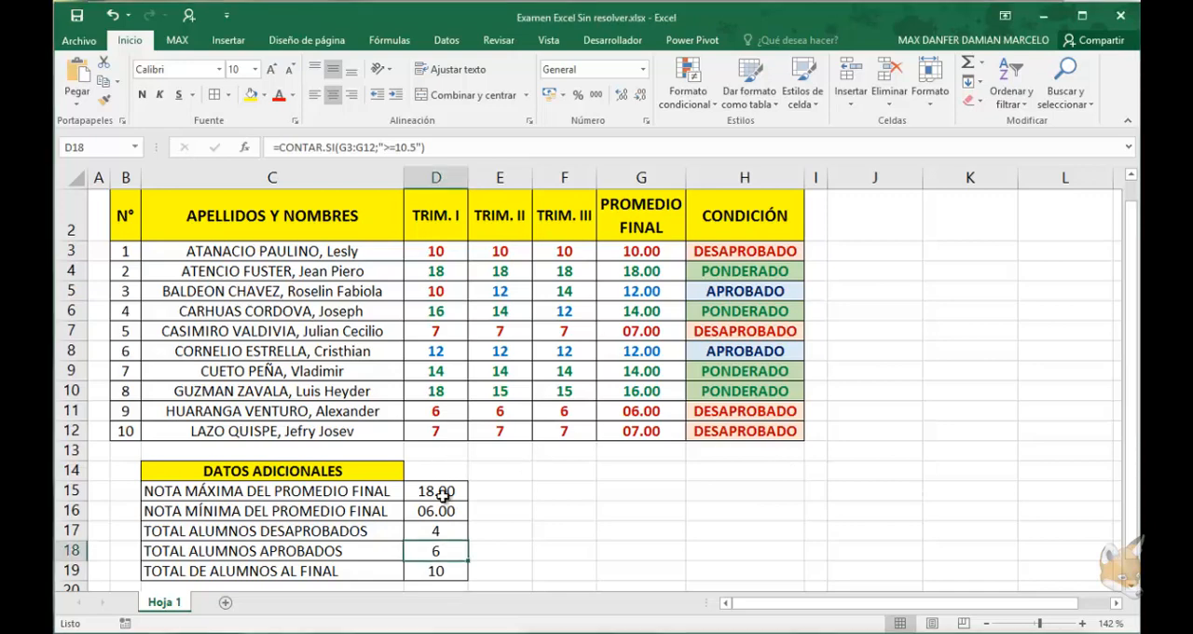
Review the DATOS ADICIONALES results in D15:D19
{"action": "left_click", "coordinate": [438, 494]}
{"action": "left_click_drag", "start_coordinate": [439, 499], "coordinate": [471, 570]}
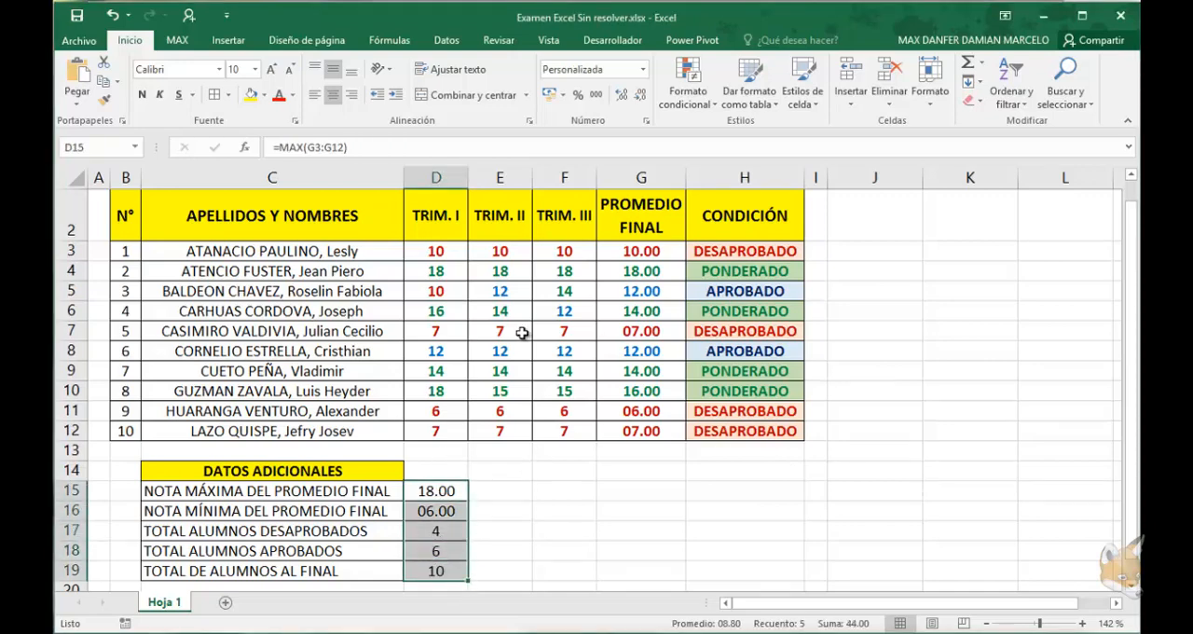
{"action": "left_click", "coordinate": [501, 335]}
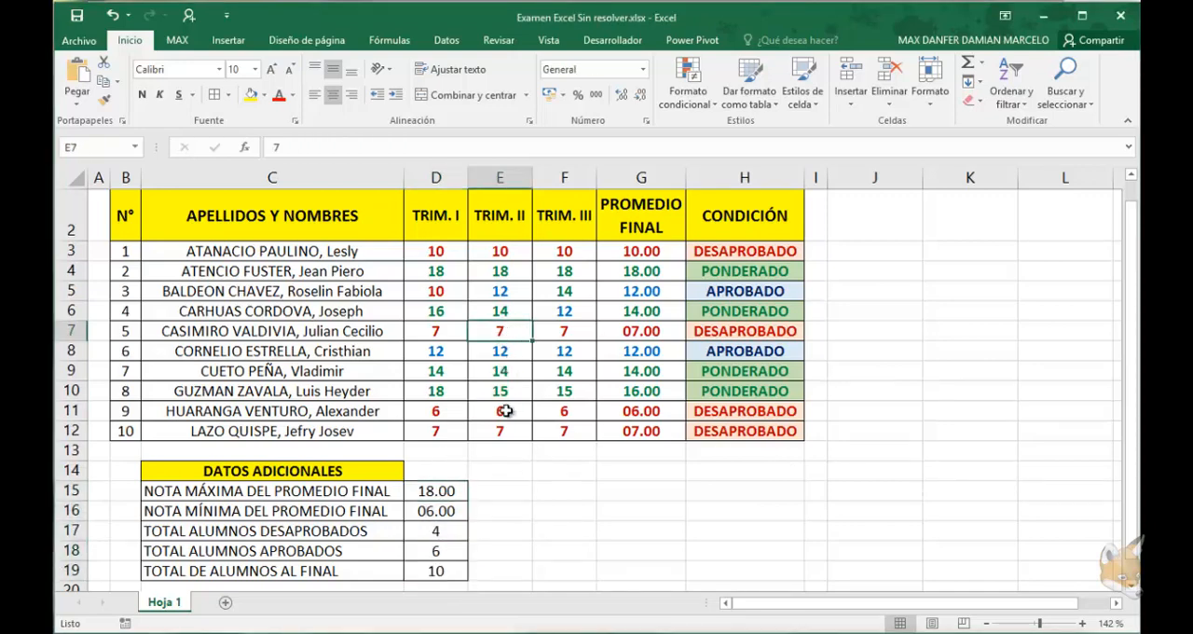
Test the formulas by setting the TRIM. II grade in E3 to 20, check the totals in D17:D18, and undo the grade change
{"action": "left_click", "coordinate": [501, 252]}
{"action": "type", "text": "29"}
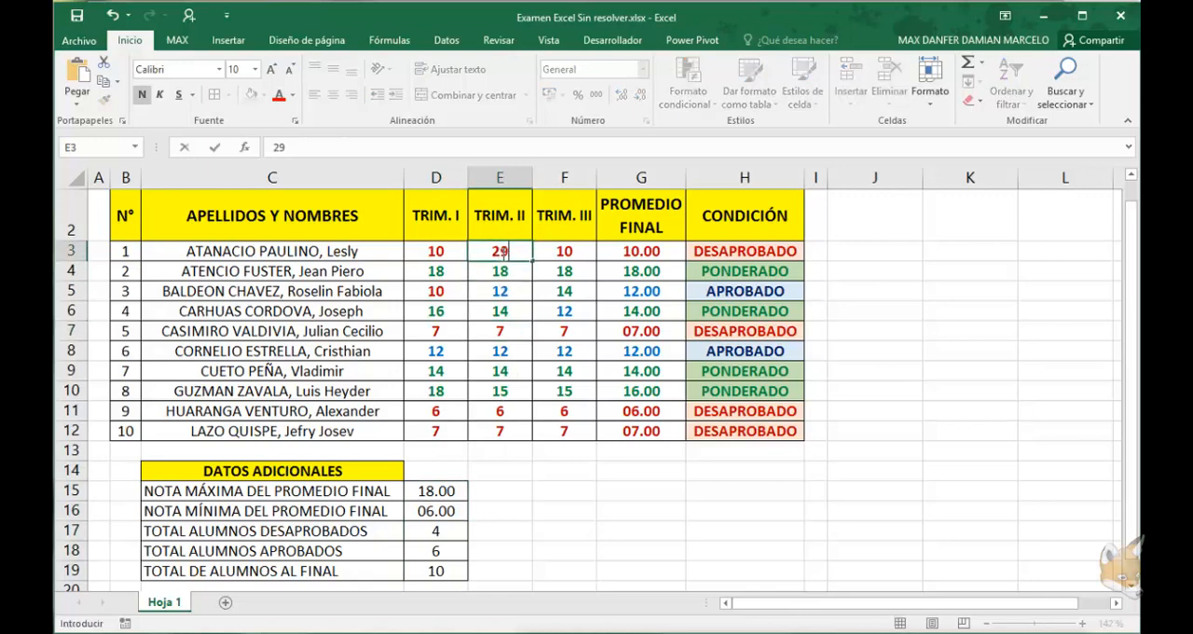
{"action": "key", "text": "BackSpace"}
{"action": "type", "text": "0"}
{"action": "key", "text": "Return"}
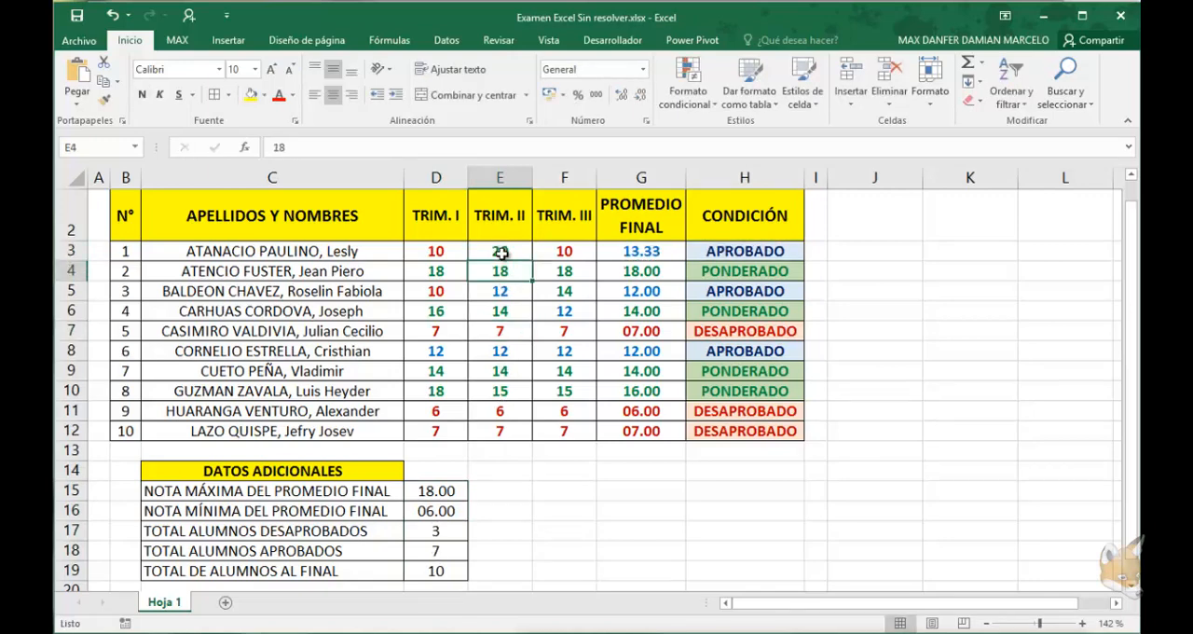
{"action": "left_click_drag", "start_coordinate": [439, 537], "coordinate": [441, 556]}
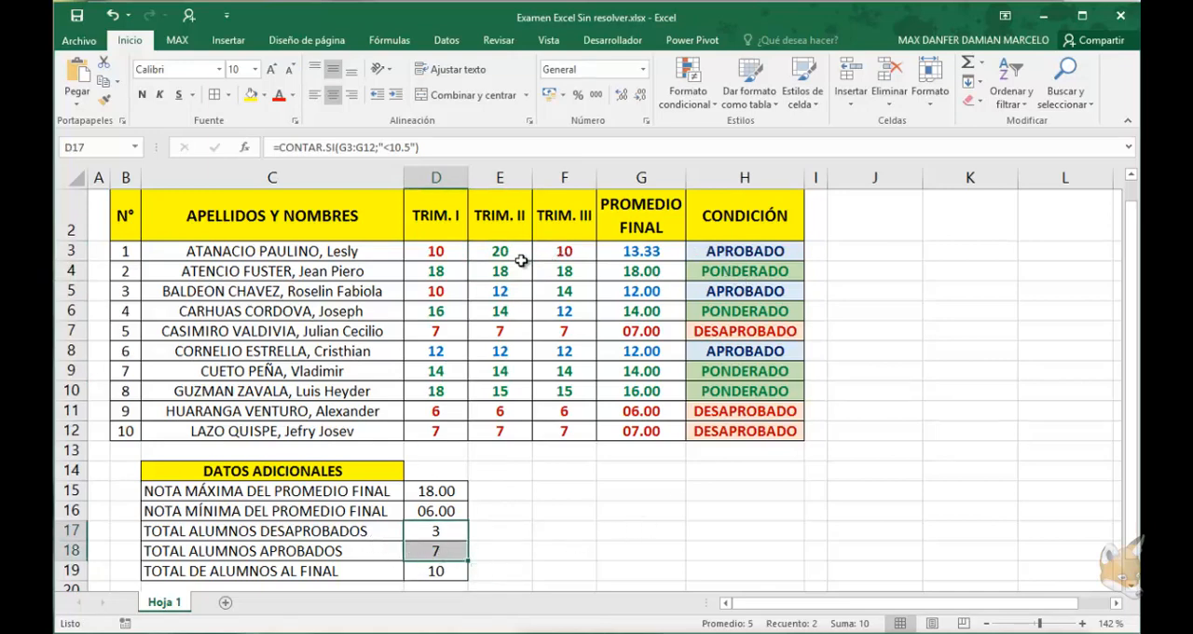
{"action": "key", "text": "ctrl+z"}
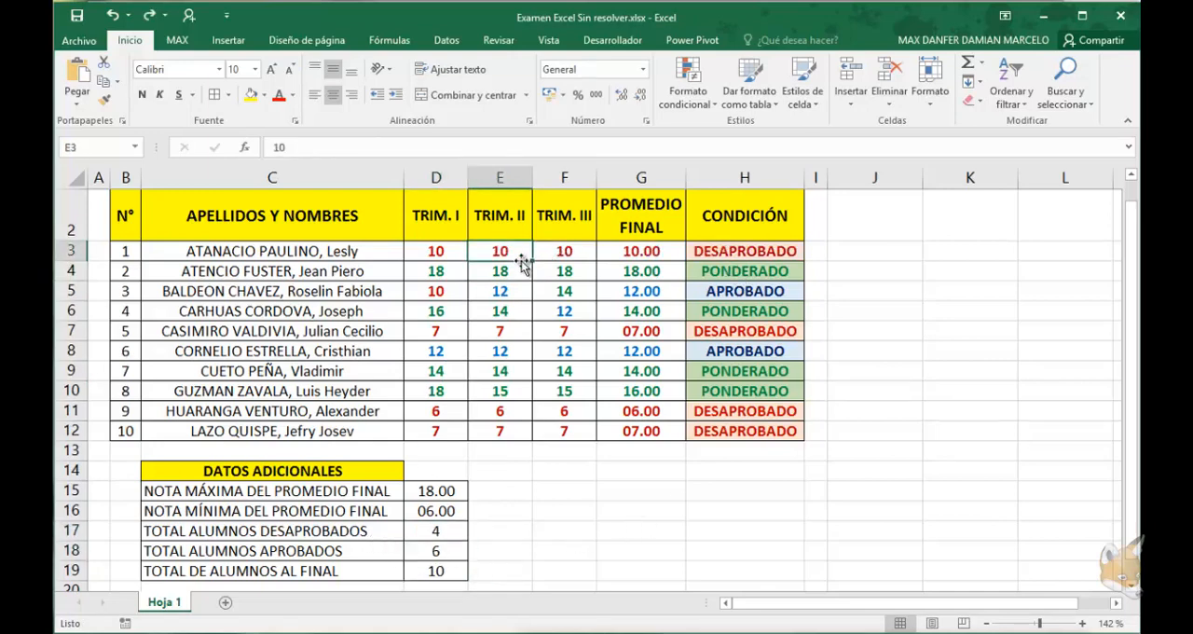
Rename the Hoja 1 sheet as PARTE I
{"action": "double_click", "coordinate": [165, 602]}
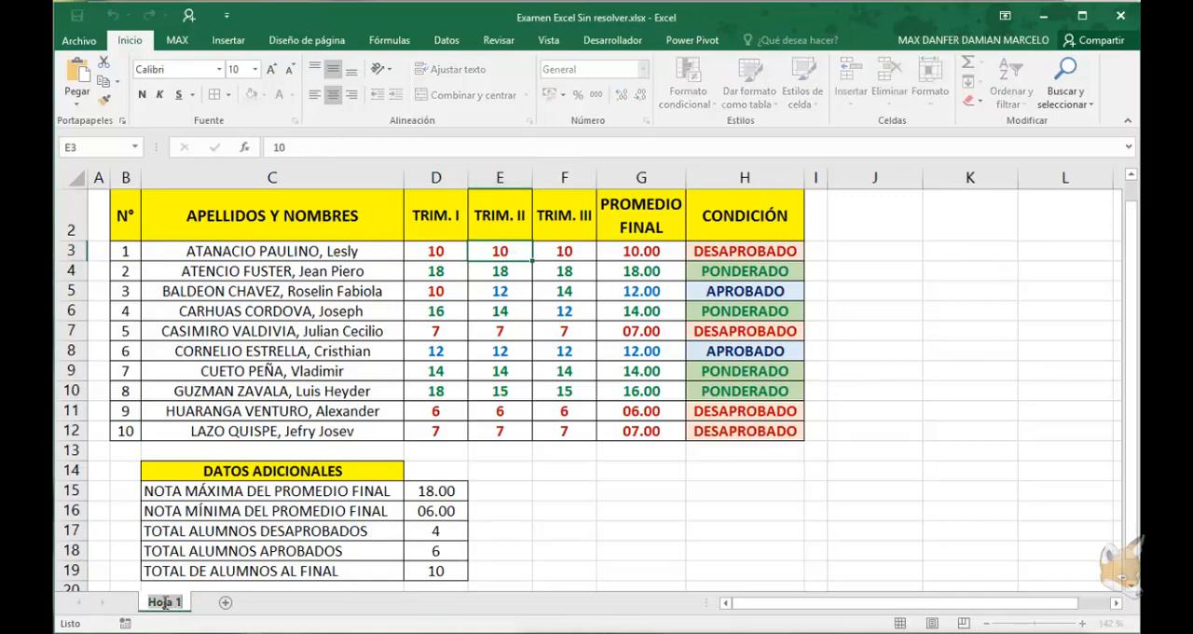
{"action": "type", "text": "PARTE I"}
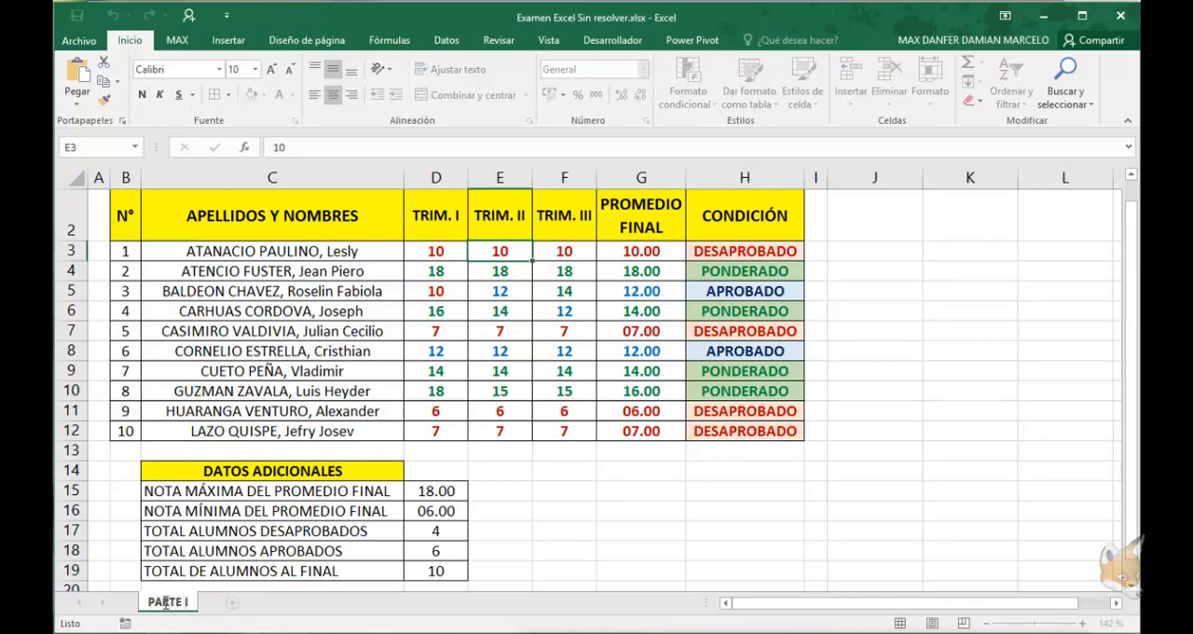
{"action": "key", "text": "Return"}
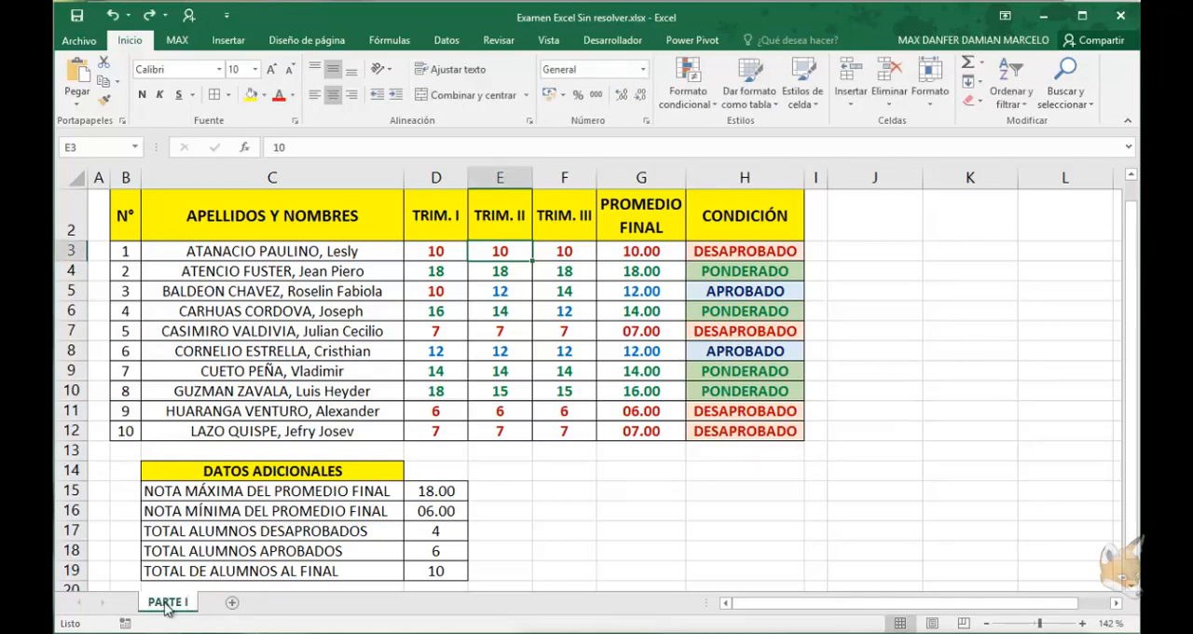
Create a copy of the PARTE I sheet in the same workbook
{"action": "right_click", "coordinate": [167, 608]}
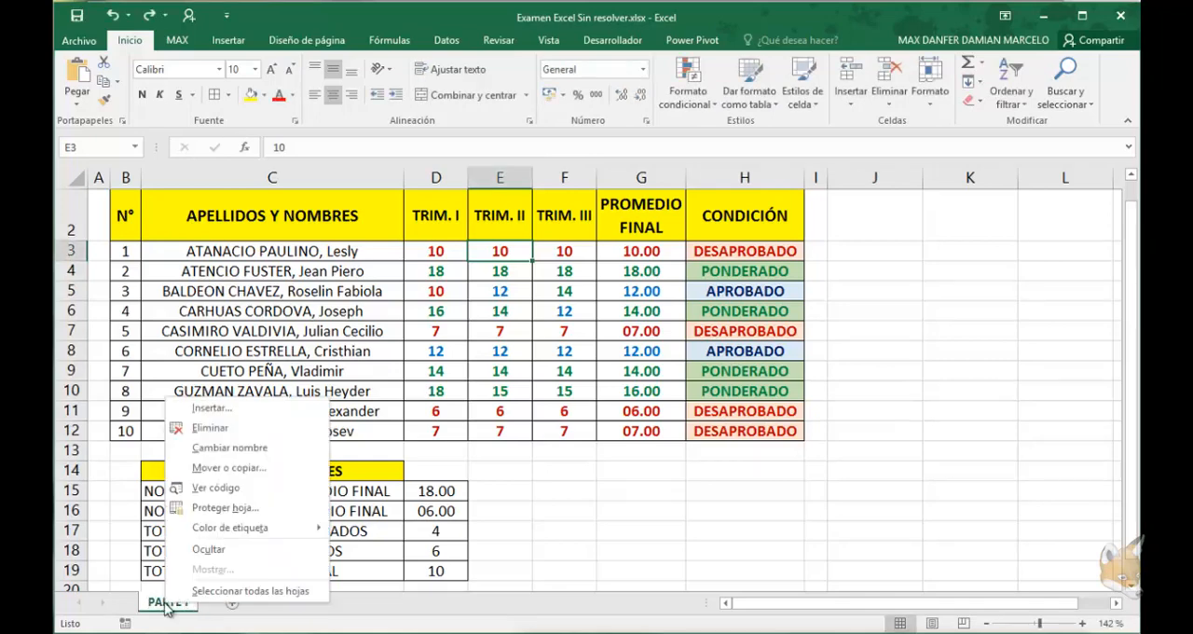
{"action": "left_click", "coordinate": [215, 468]}
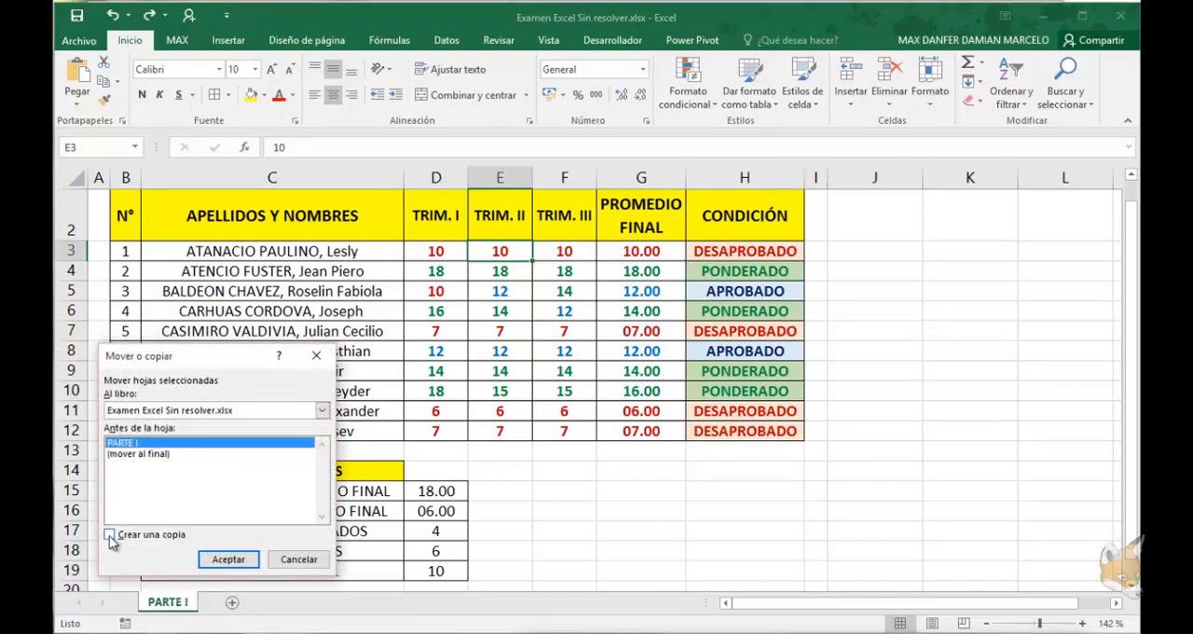
{"action": "left_click", "coordinate": [109, 534]}
{"action": "left_click", "coordinate": [228, 561]}
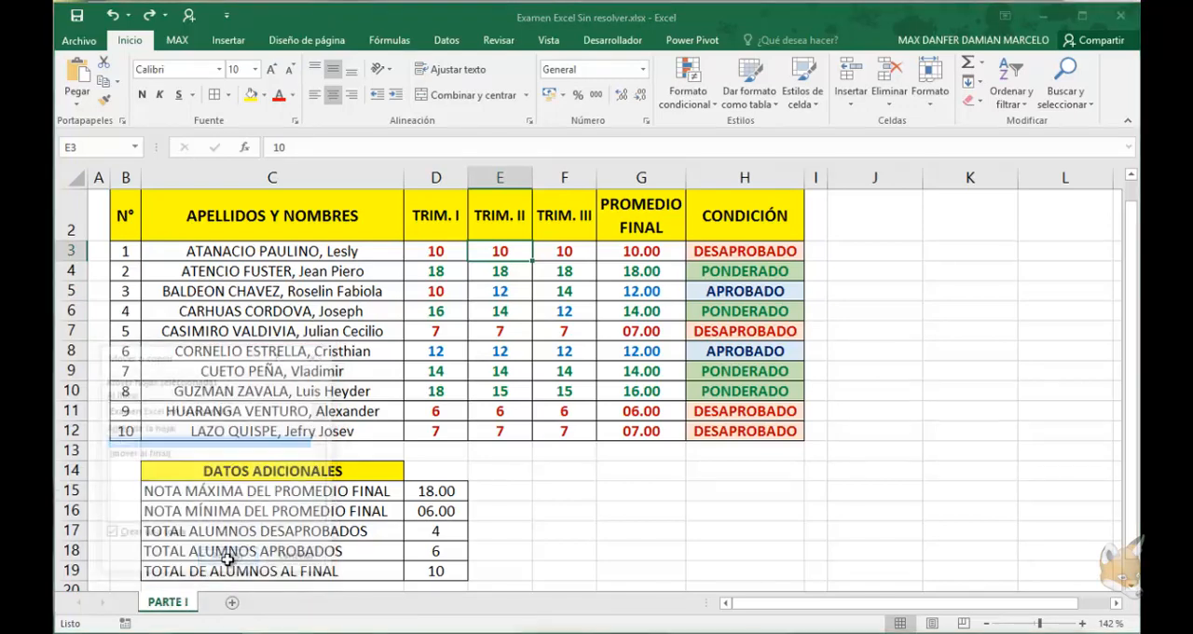
Rename the copied sheet as PARTE II
{"action": "left_click_drag", "start_coordinate": [294, 600], "coordinate": [293, 602]}
{"action": "double_click", "coordinate": [244, 605]}
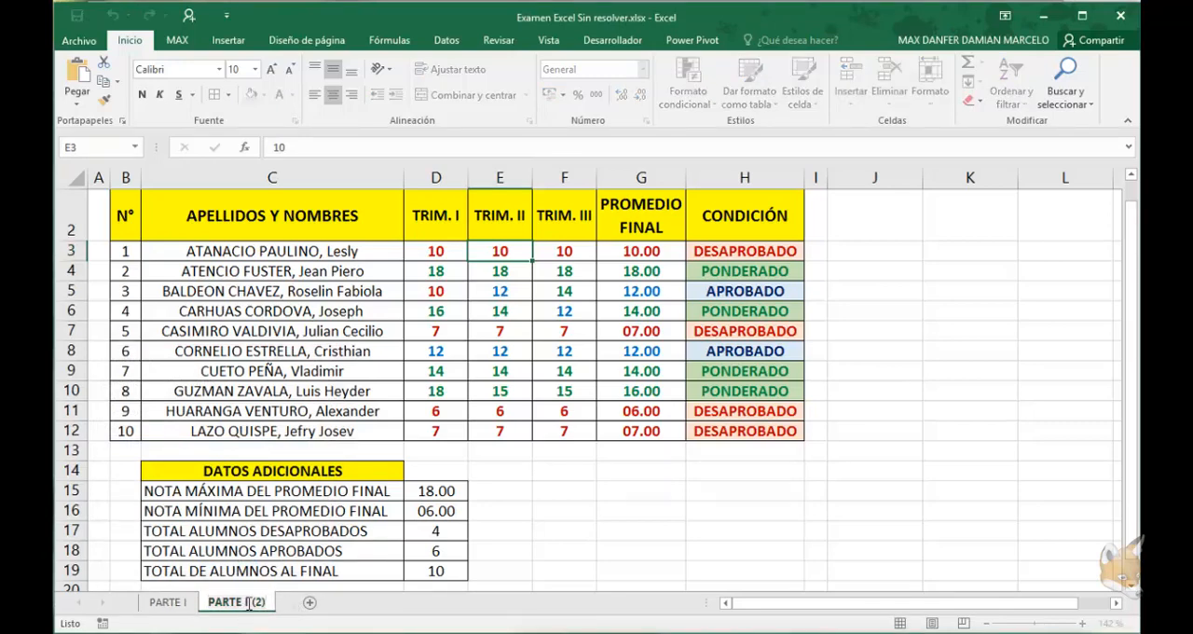
{"action": "key", "text": "BackSpace"}
{"action": "key", "text": "BackSpace"}
{"action": "key", "text": "BackSpace"}
{"action": "key", "text": "BackSpace"}
{"action": "type", "text": "I"}
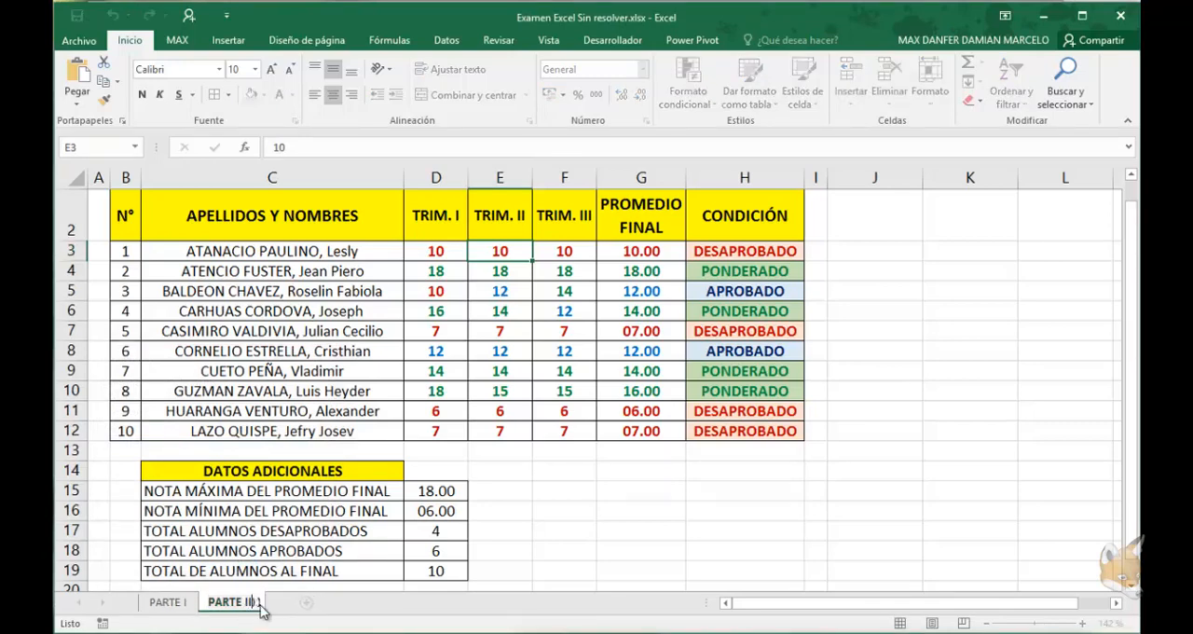
{"action": "key", "text": "Return"}
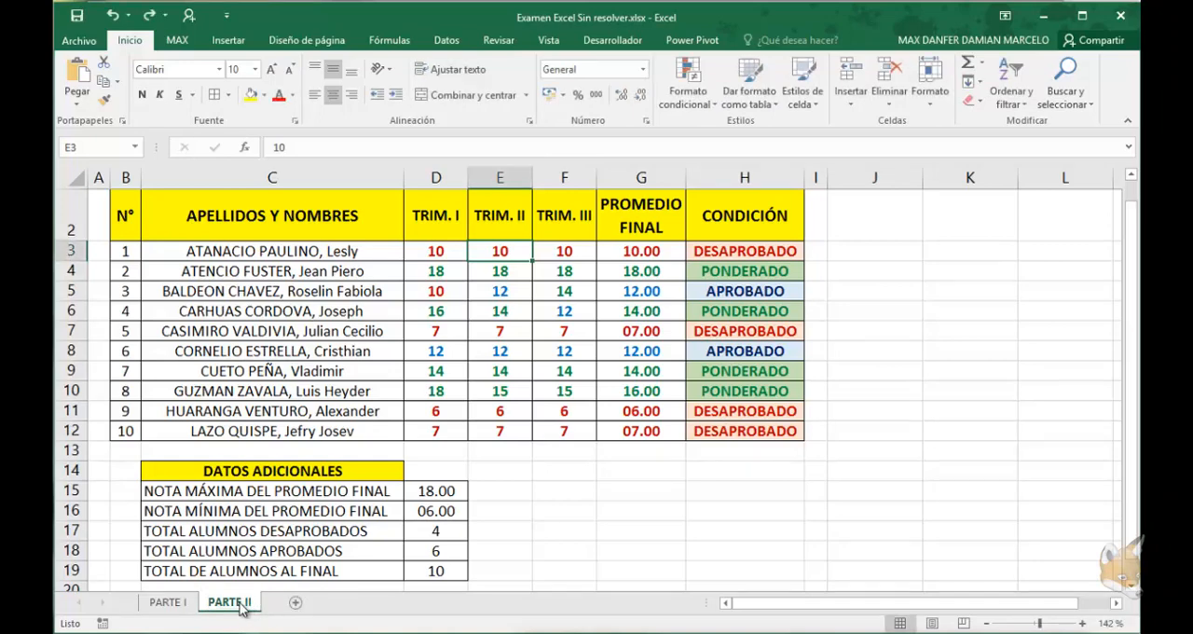
Delete the DATOS ADICIONALES block in C14:E19 of PARTE II, shifting the cells left
{"action": "left_click", "coordinate": [297, 347]}
{"action": "left_click_drag", "start_coordinate": [500, 571], "coordinate": [199, 473]}
{"action": "right_click", "coordinate": [198, 478]}
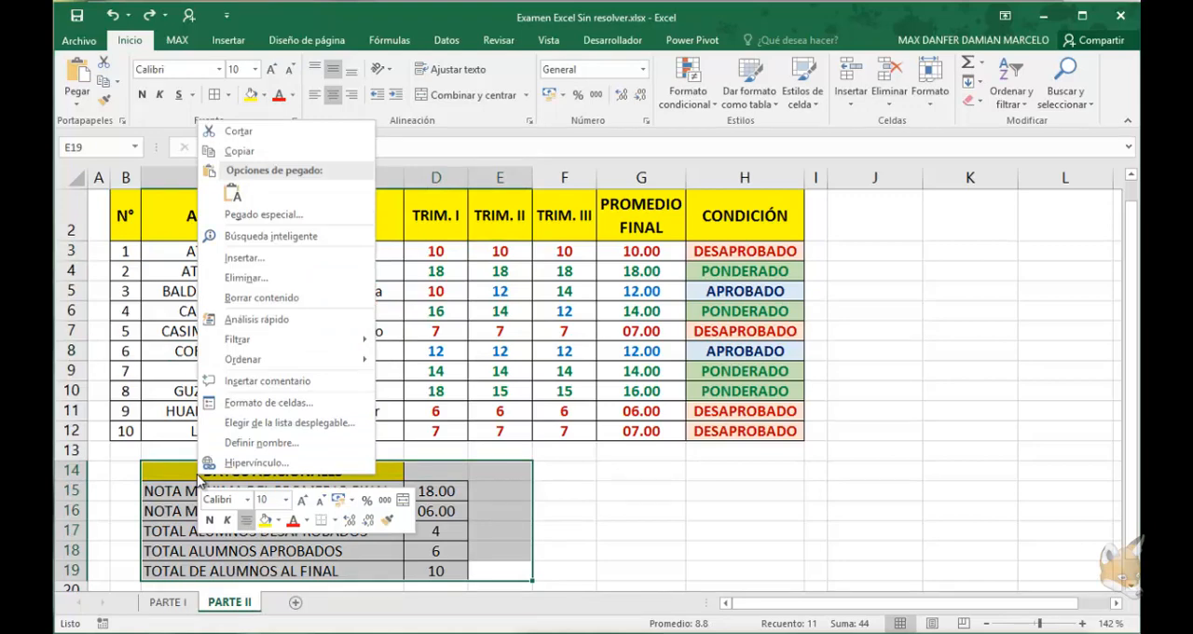
{"action": "left_click", "coordinate": [246, 277]}
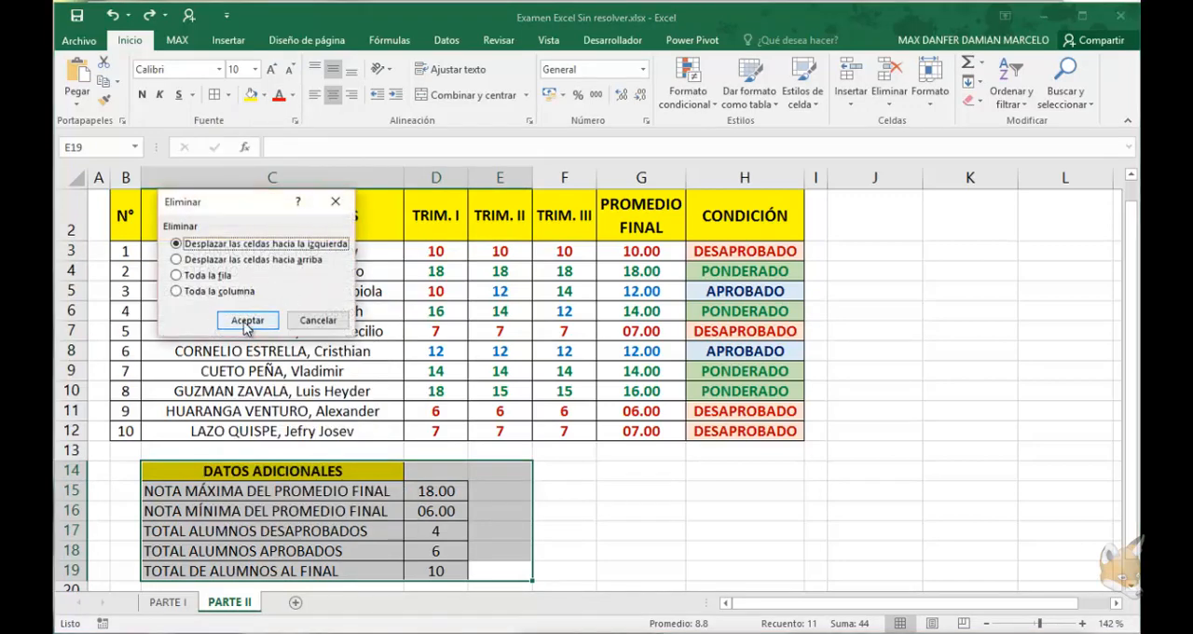
{"action": "left_click", "coordinate": [246, 321]}
{"action": "left_click", "coordinate": [446, 373]}
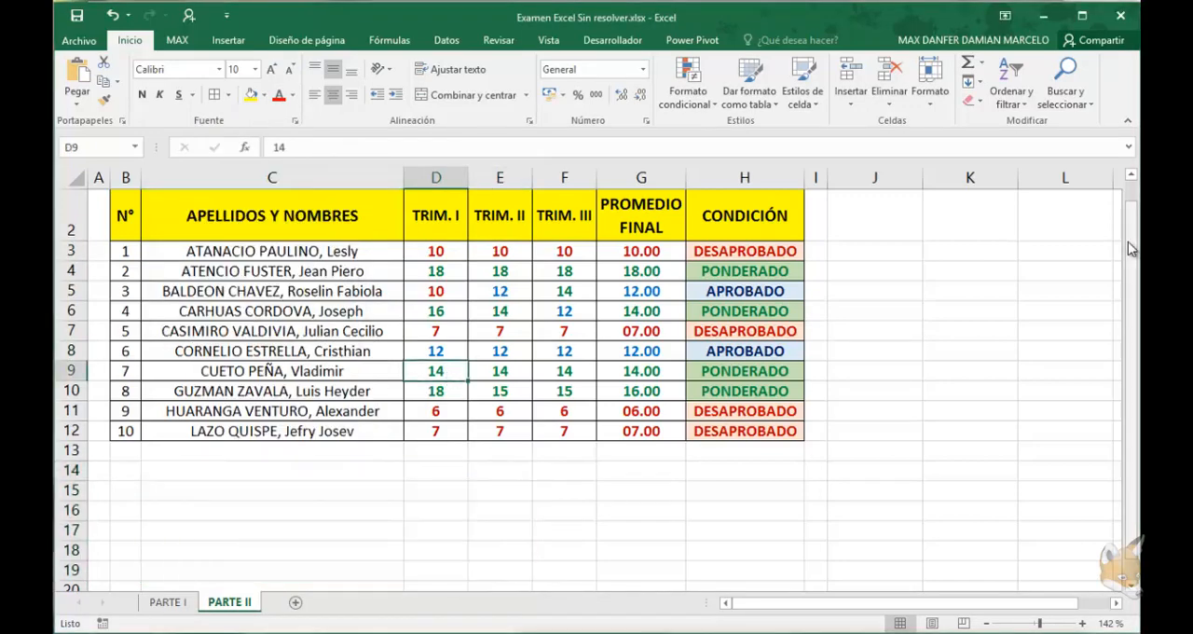
Format the grades range B2:H12 as a table with headers, using the light green style with full cell borders
{"action": "left_click_drag", "start_coordinate": [1131, 248], "coordinate": [1131, 234]}
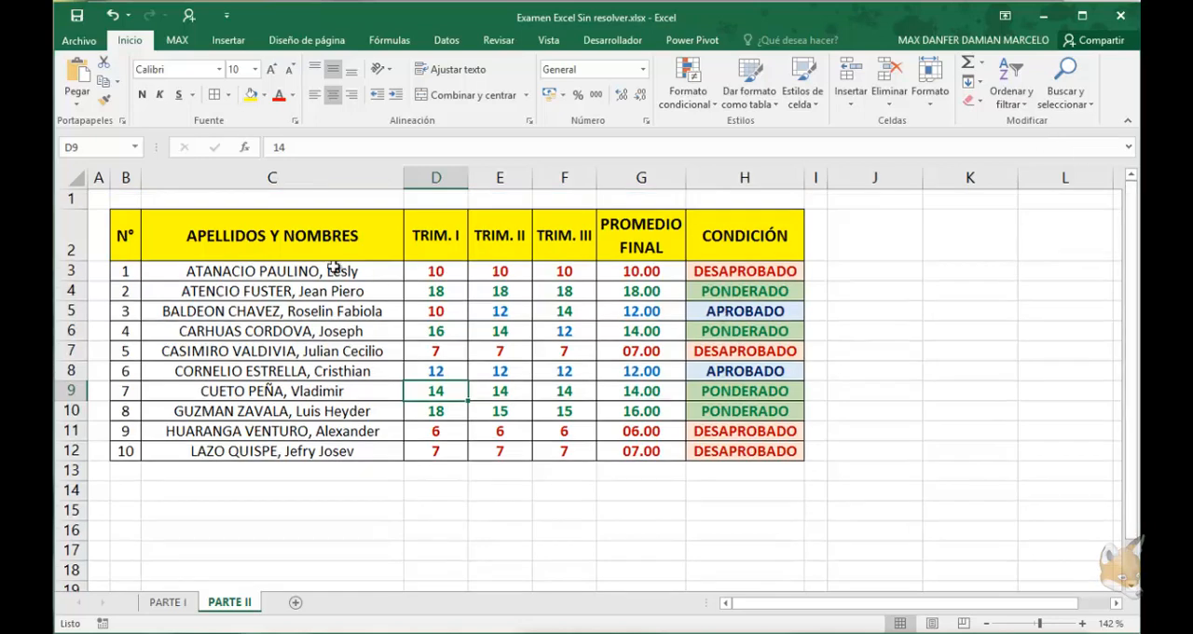
{"action": "left_click", "coordinate": [279, 289]}
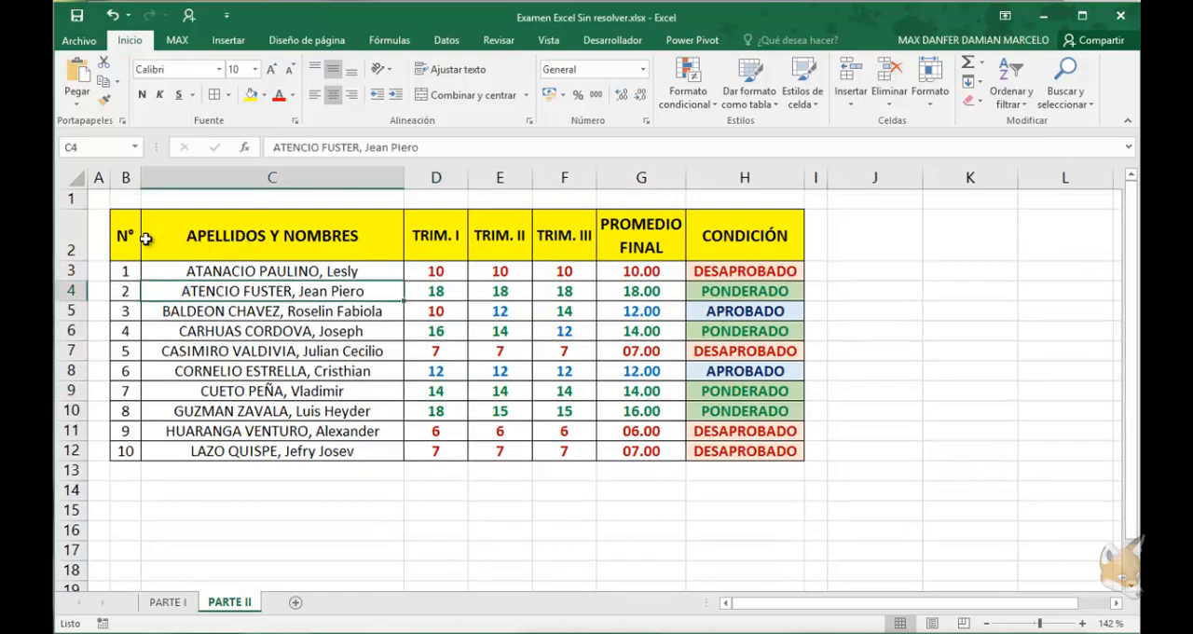
{"action": "left_click_drag", "start_coordinate": [131, 243], "coordinate": [723, 453]}
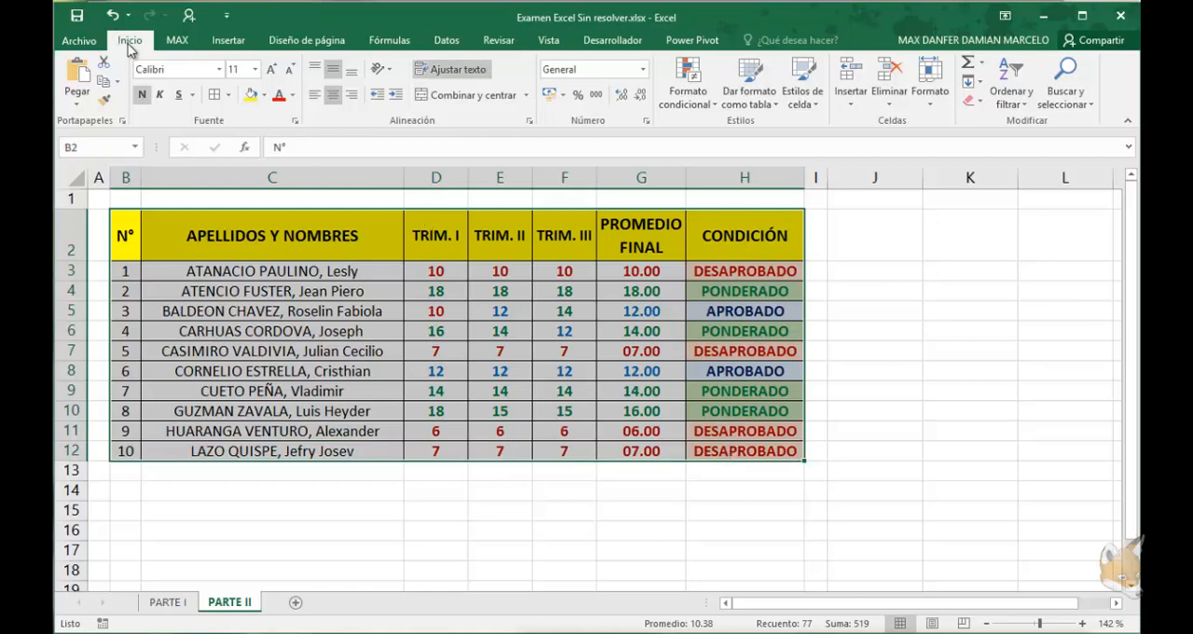
{"action": "left_click", "coordinate": [770, 105]}
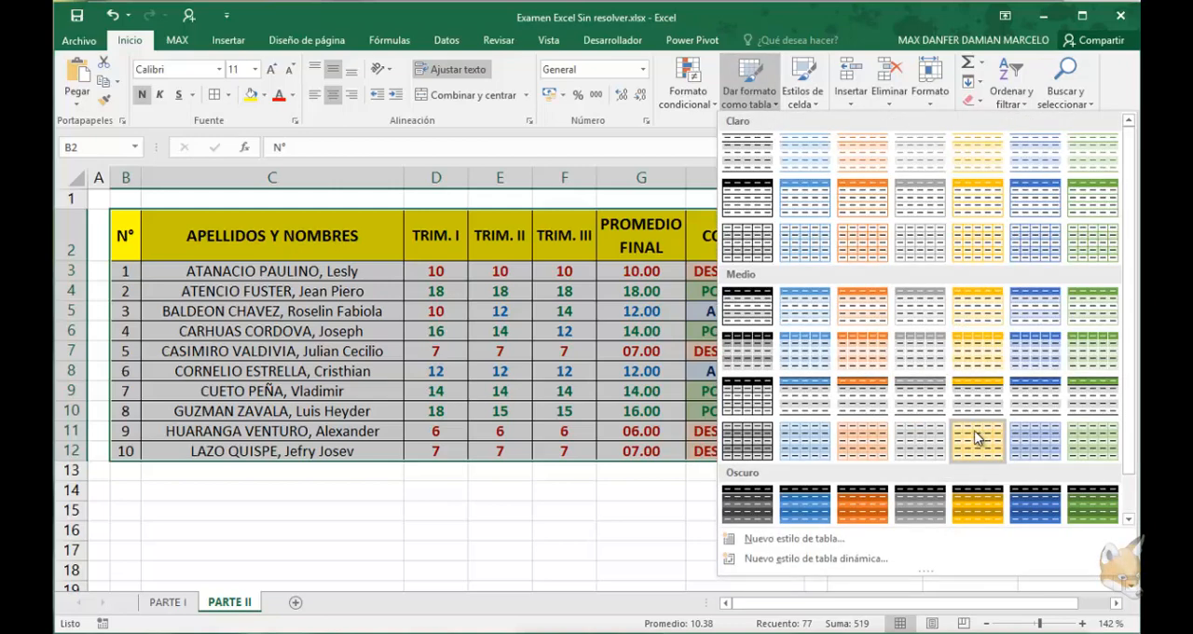
{"action": "left_click", "coordinate": [1084, 243]}
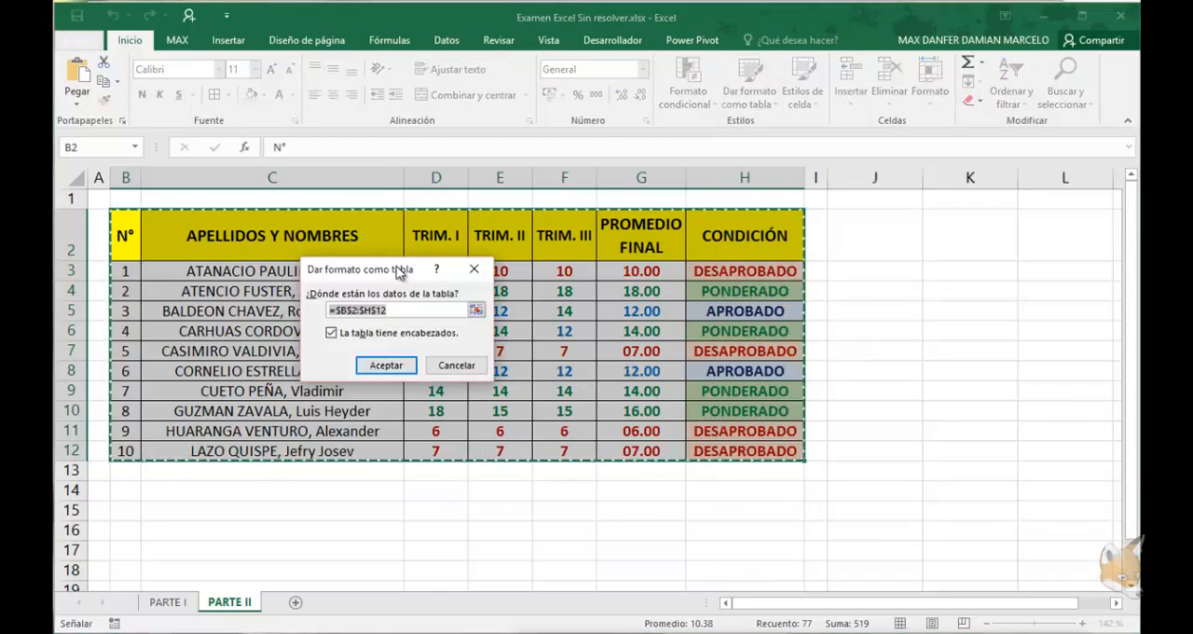
{"action": "left_click_drag", "start_coordinate": [403, 273], "coordinate": [459, 327]}
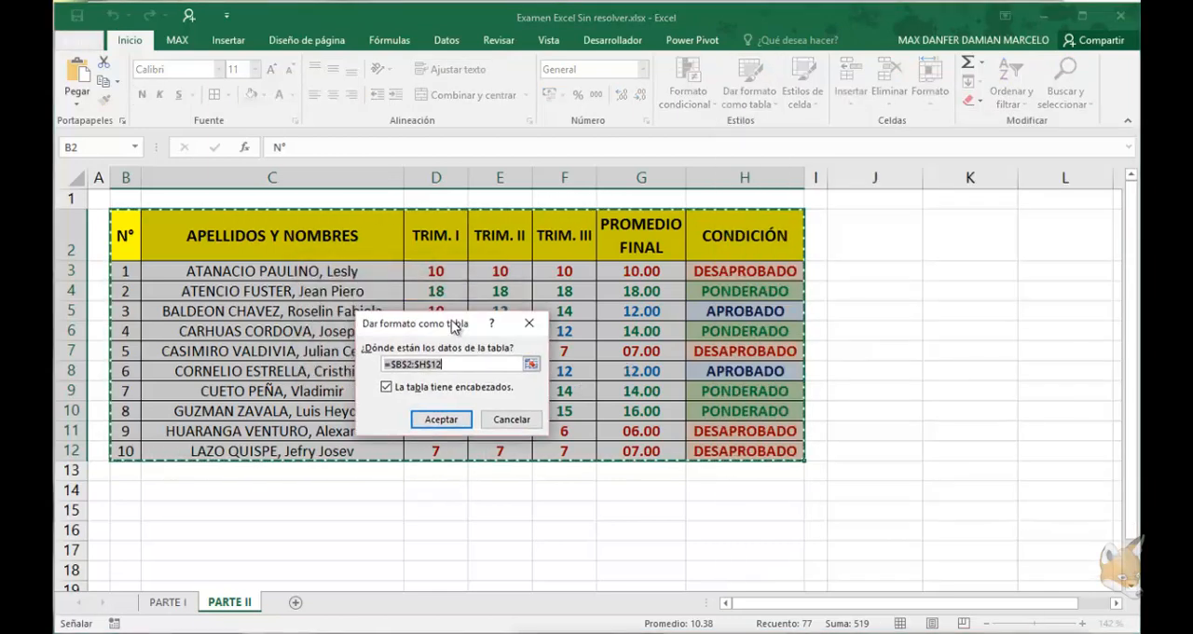
{"action": "left_click", "coordinate": [387, 388]}
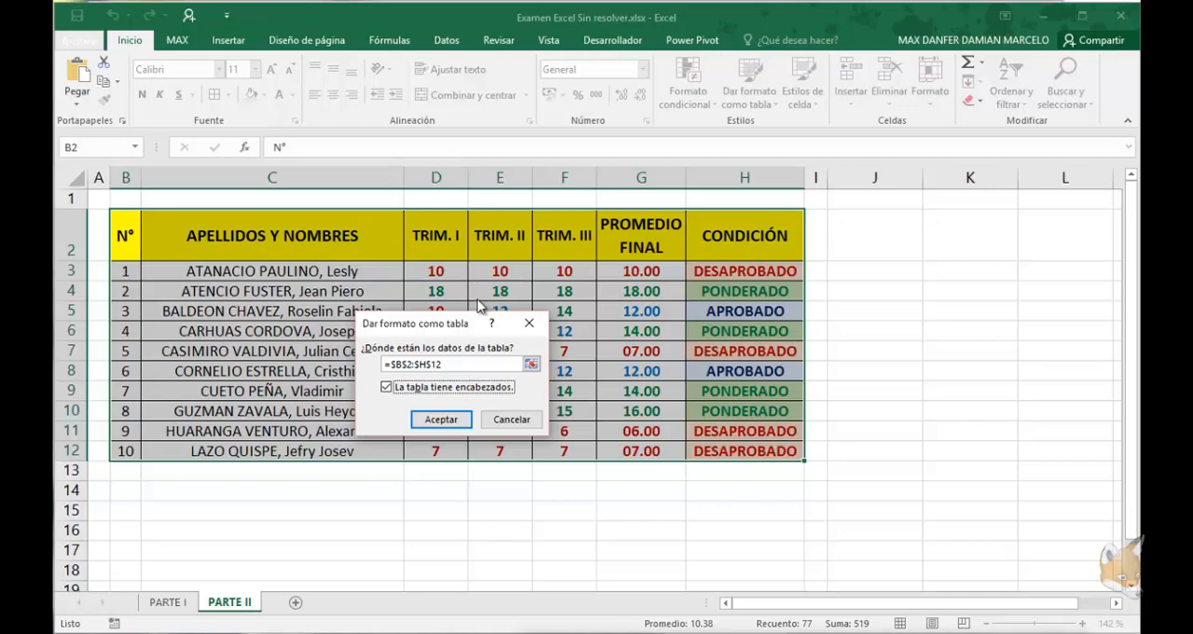
{"action": "left_click", "coordinate": [442, 420]}
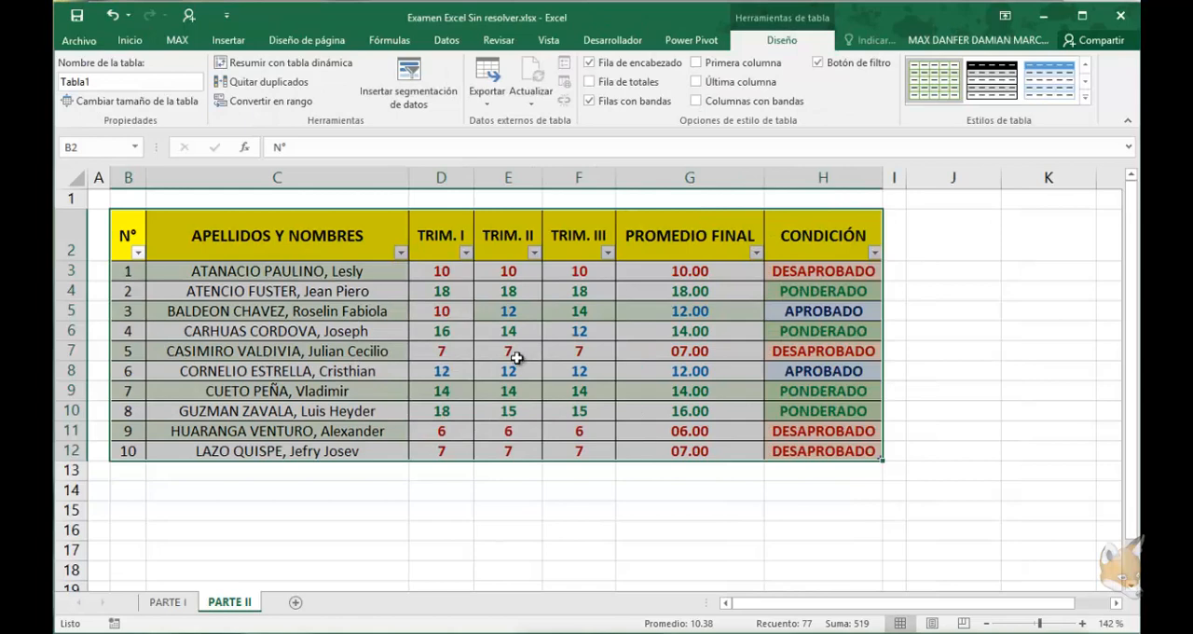
{"action": "left_click", "coordinate": [1088, 97]}
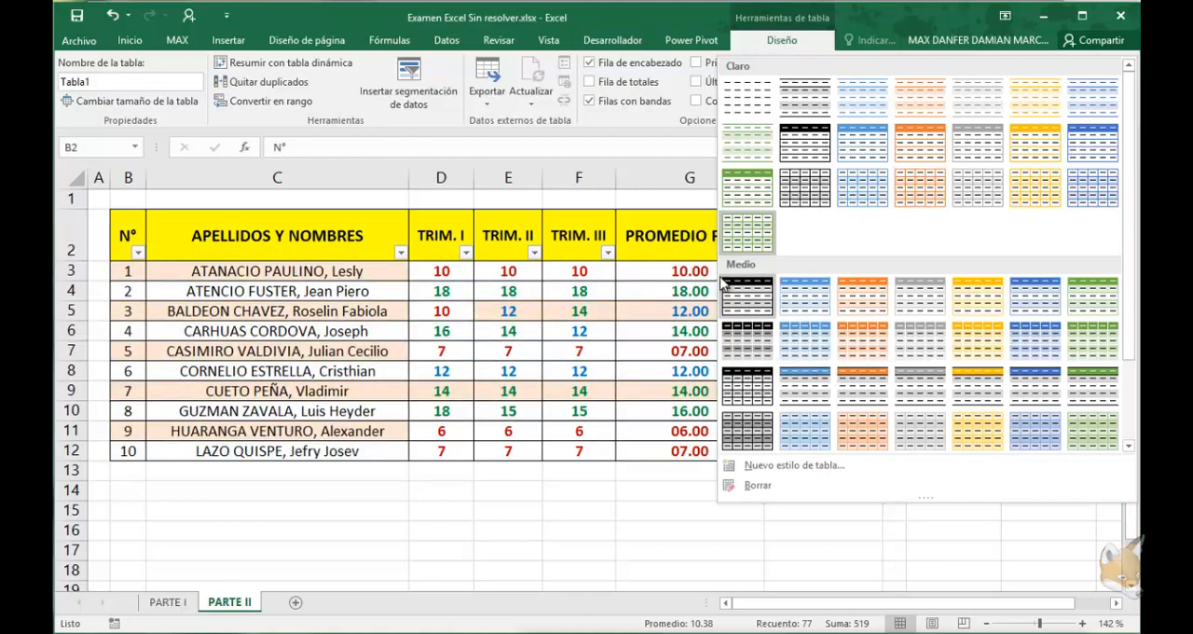
{"action": "left_click", "coordinate": [746, 240]}
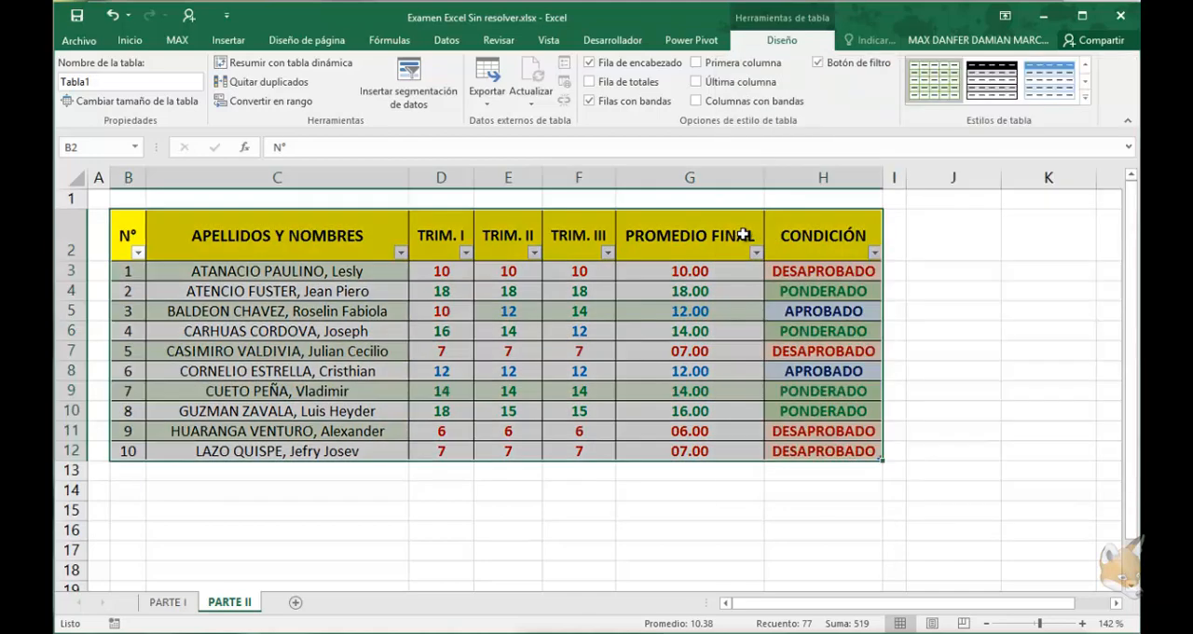
{"action": "left_click", "coordinate": [711, 366]}
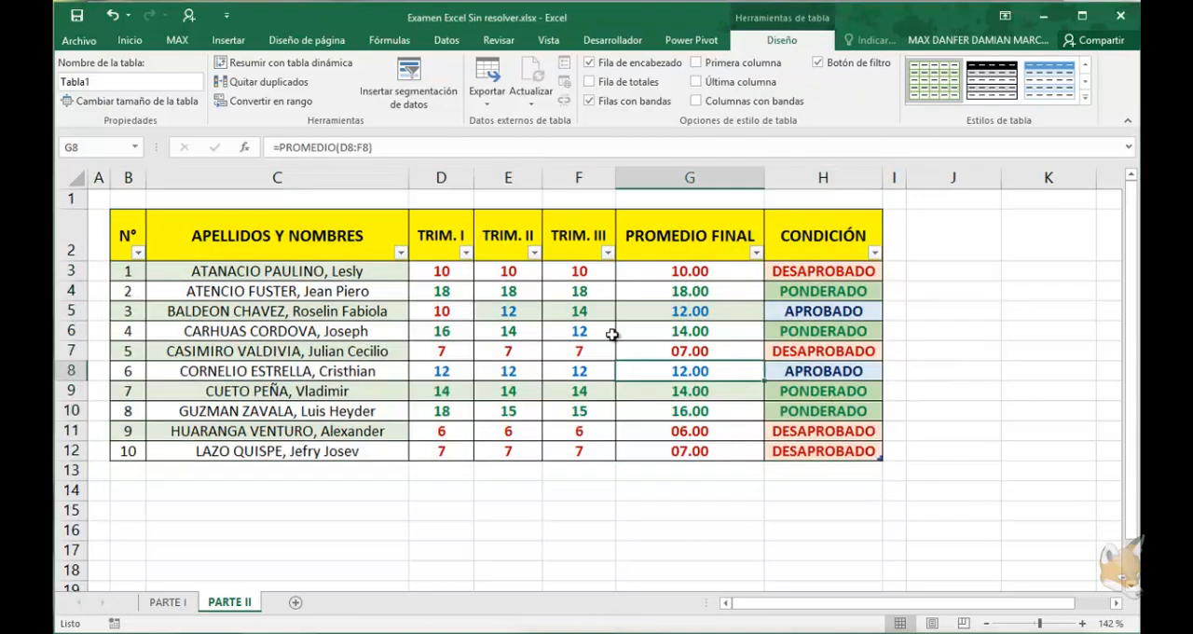
{"action": "left_click", "coordinate": [608, 334]}
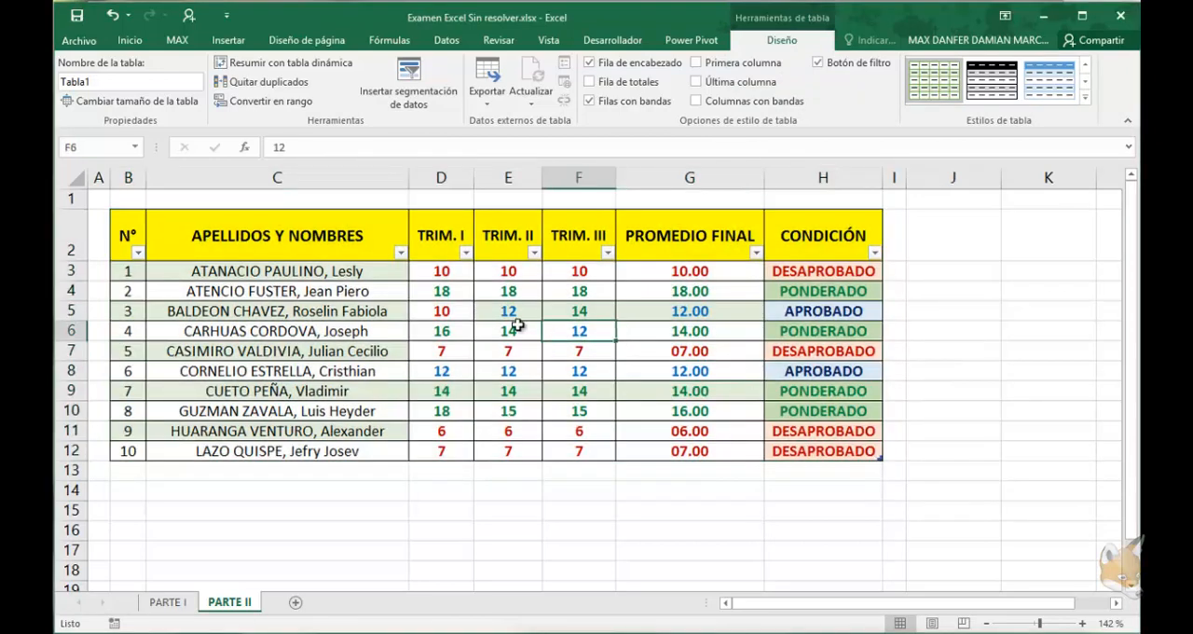
Filter the CONDICIÓN column to show only APROBADO and PONDERADO, and check the remaining final averages
{"action": "left_click", "coordinate": [874, 253]}
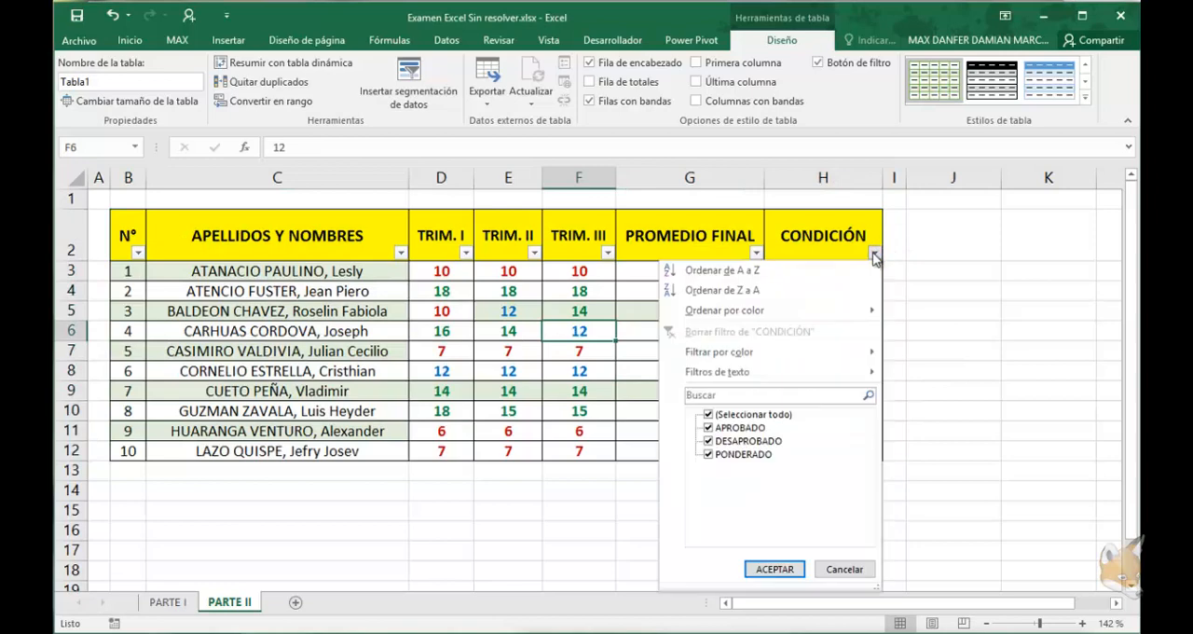
{"action": "left_click", "coordinate": [709, 455]}
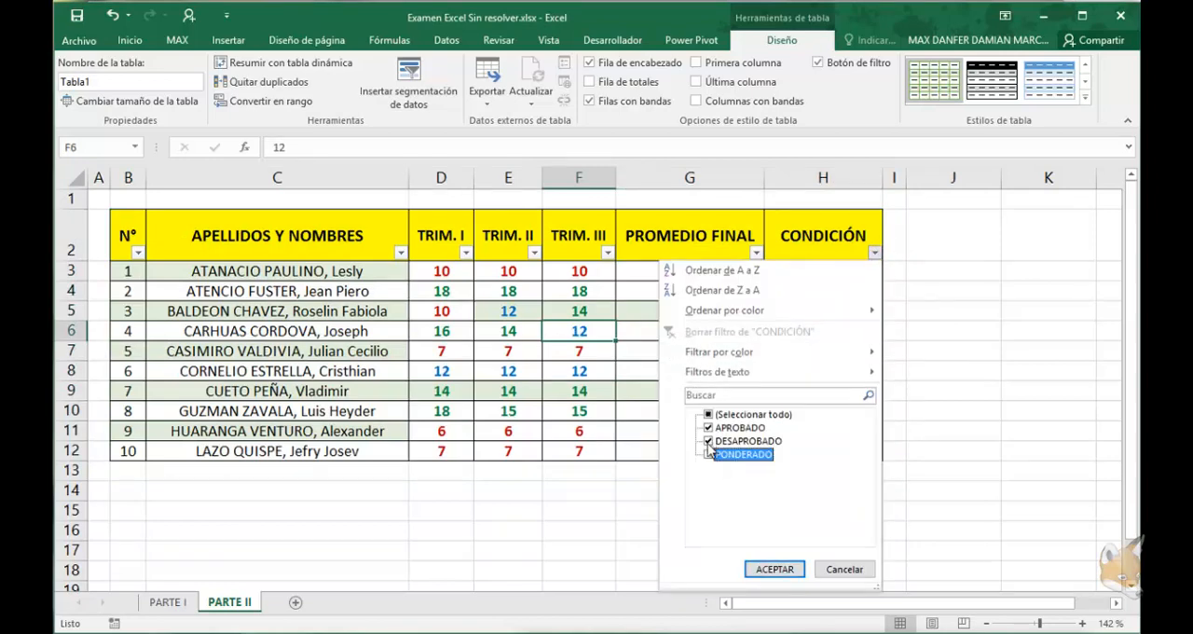
{"action": "left_click", "coordinate": [708, 441]}
{"action": "left_click", "coordinate": [708, 455]}
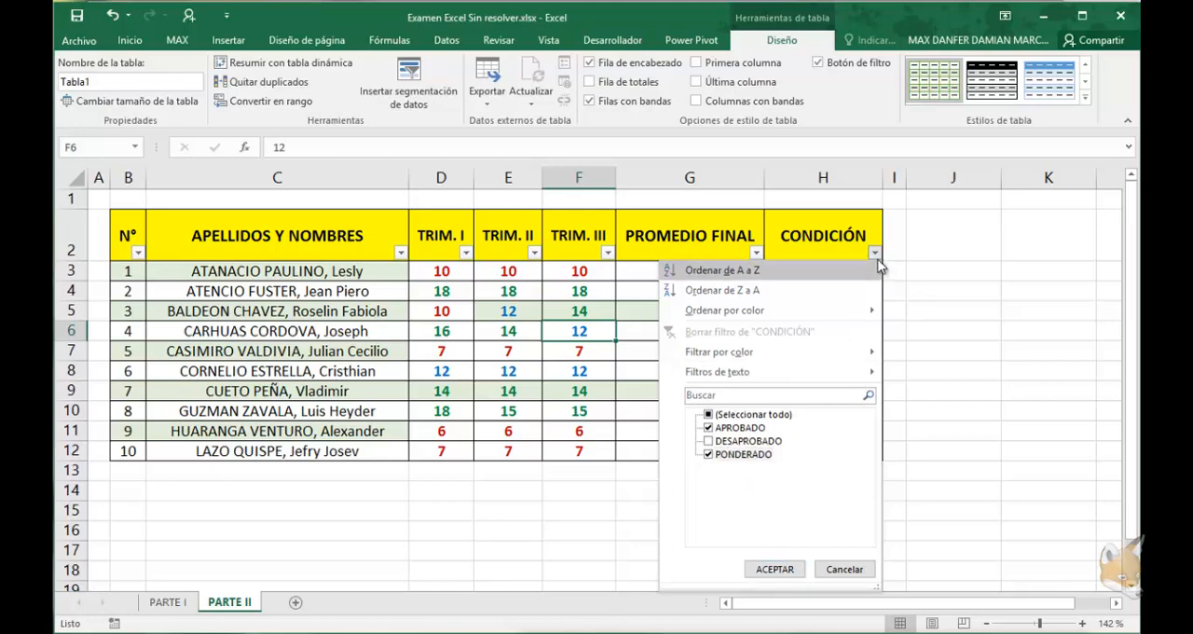
{"action": "left_click", "coordinate": [775, 569]}
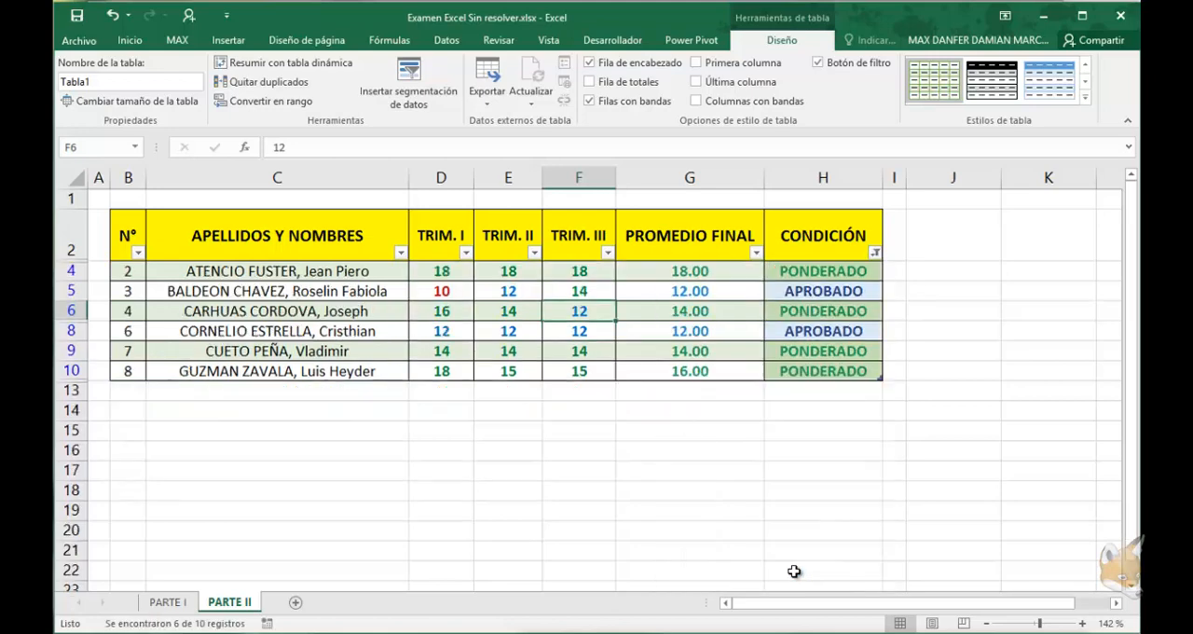
{"action": "left_click", "coordinate": [877, 254]}
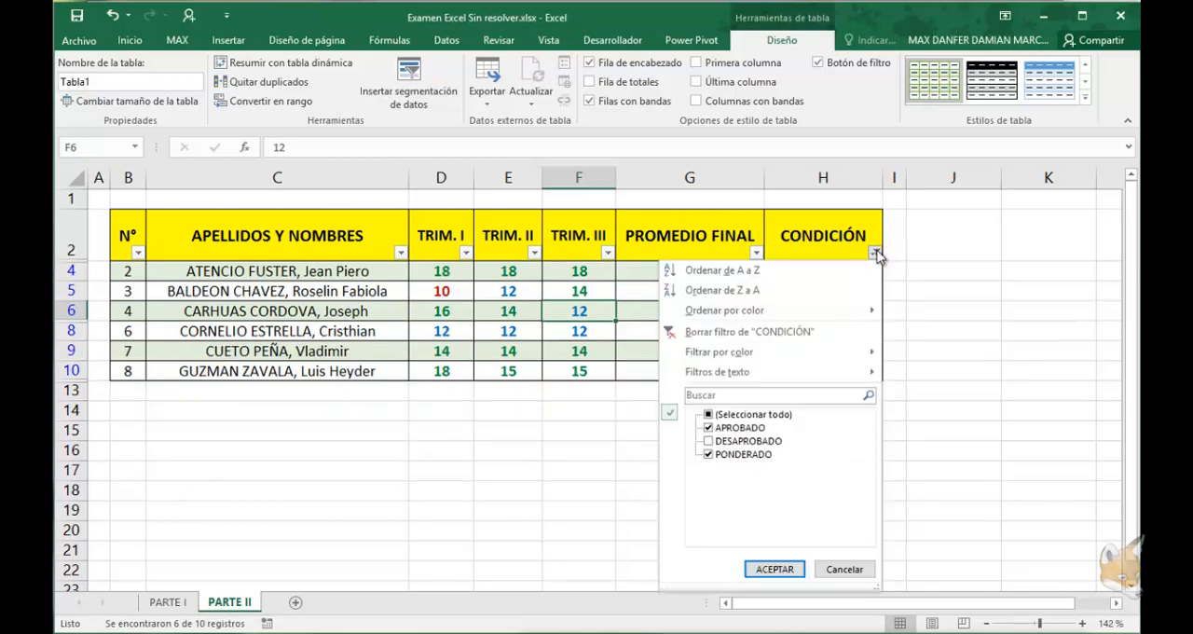
{"action": "left_click", "coordinate": [604, 450]}
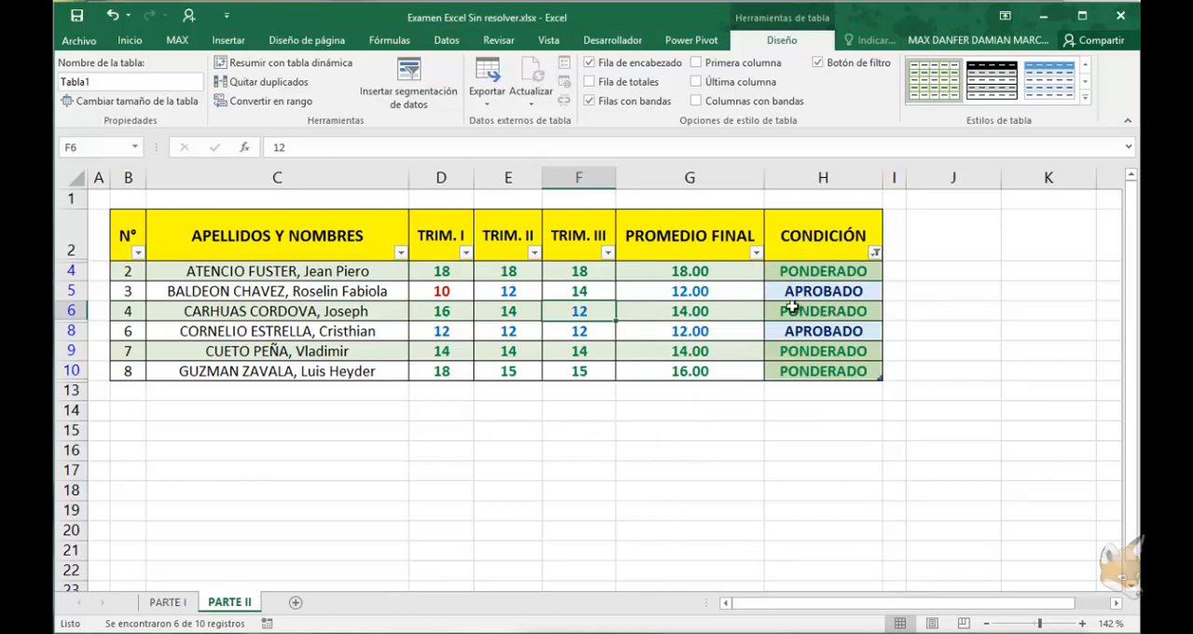
{"action": "left_click_drag", "start_coordinate": [720, 274], "coordinate": [732, 370]}
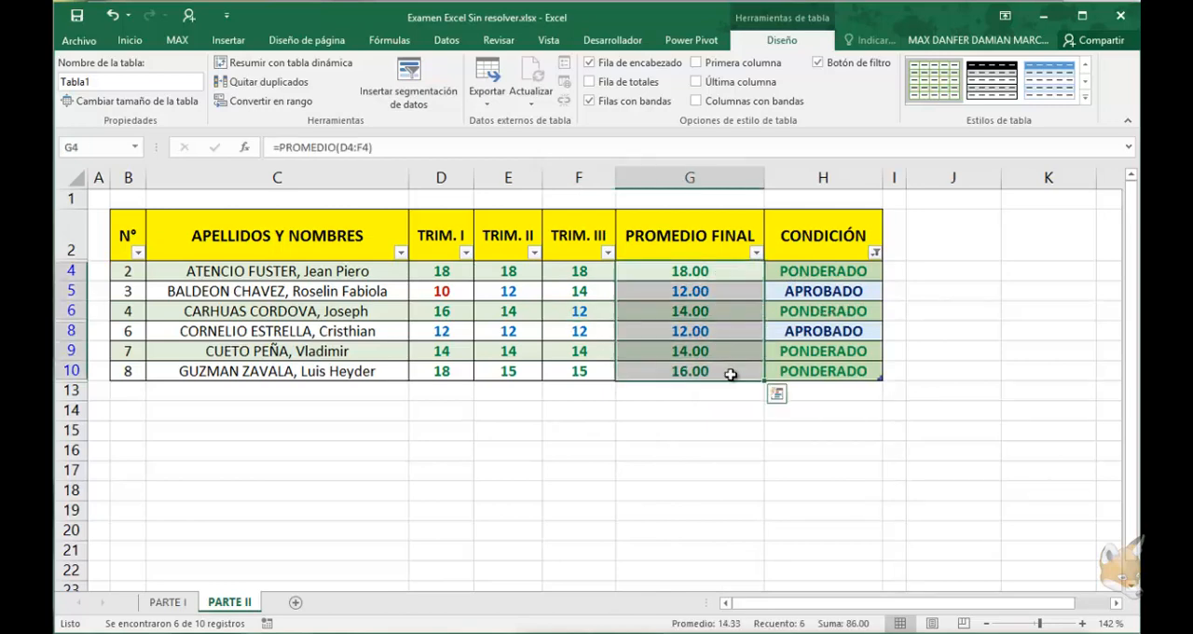
Clear the filter from the CONDICIÓN column
{"action": "left_click", "coordinate": [876, 255]}
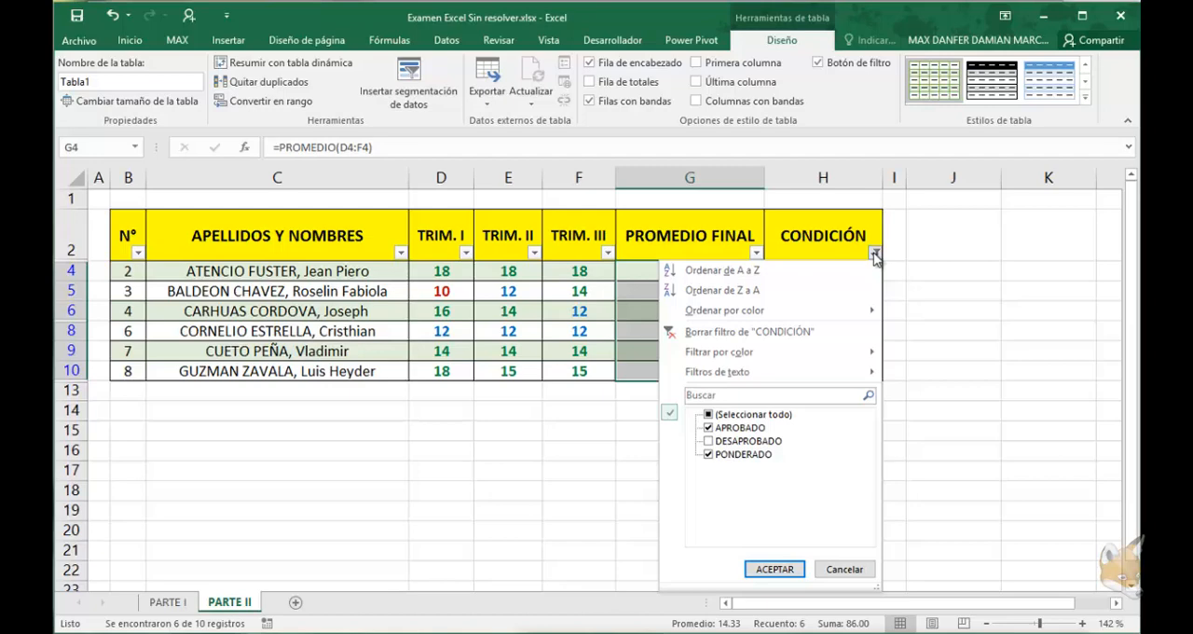
{"action": "left_click", "coordinate": [762, 332]}
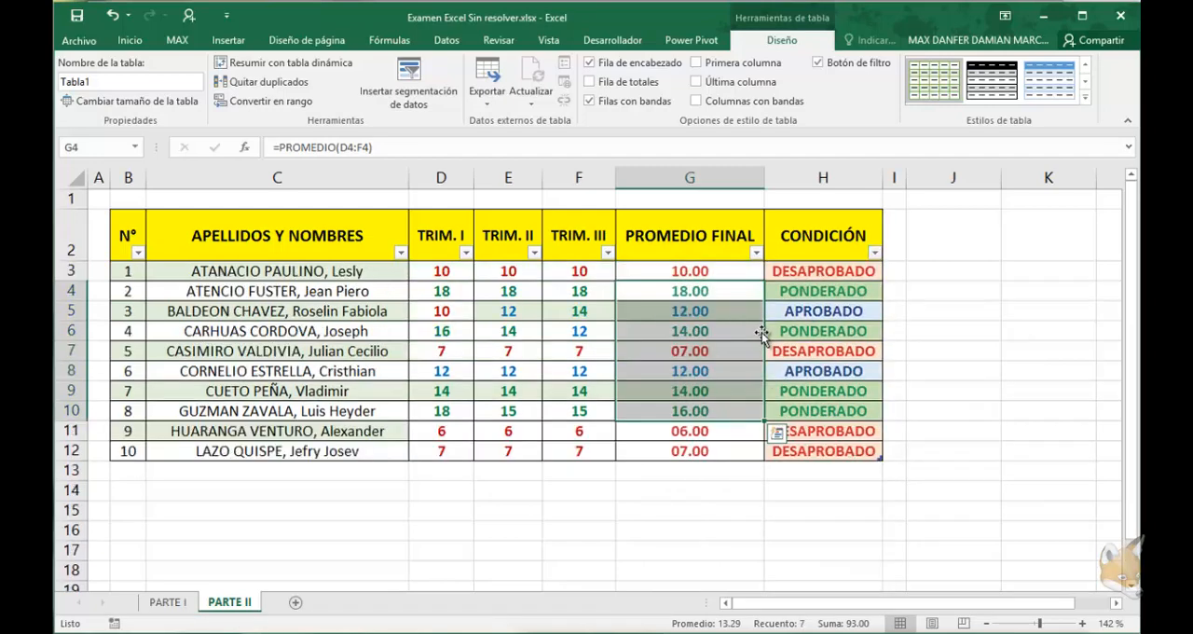
{"action": "left_click", "coordinate": [660, 356]}
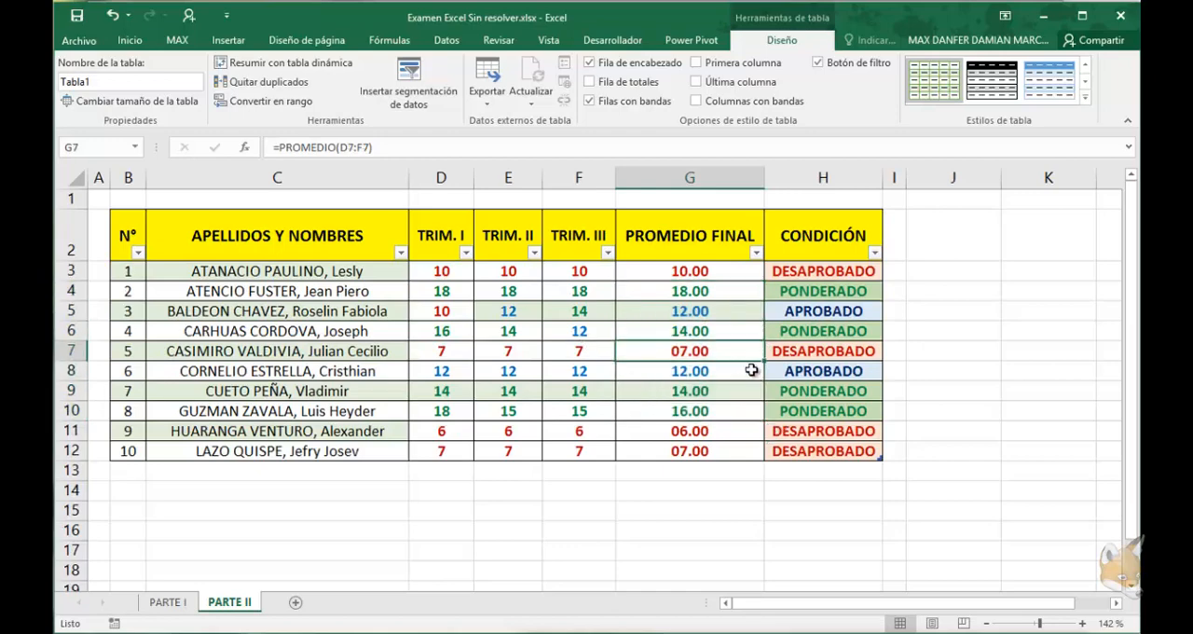
Create a PivotTable from the grades table Tabla1 (B2:H12), placed at cell J2 of the existing PARTE II sheet
{"action": "left_click", "coordinate": [1031, 623]}
{"action": "left_click", "coordinate": [632, 218]}
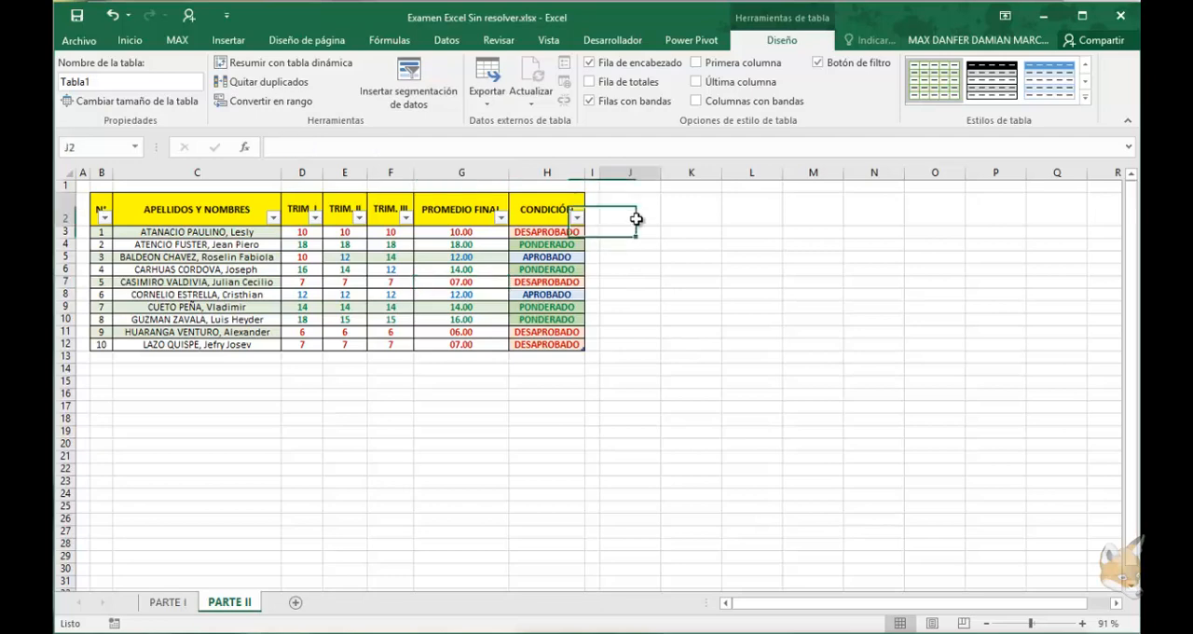
{"action": "left_click", "coordinate": [230, 41]}
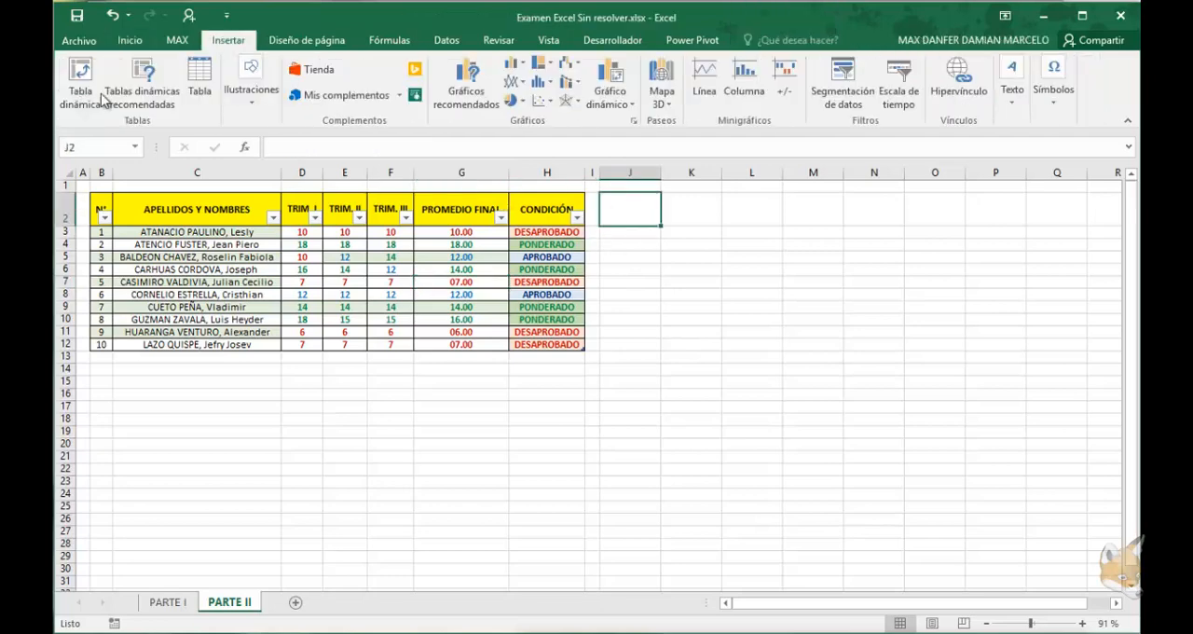
{"action": "left_click", "coordinate": [80, 84]}
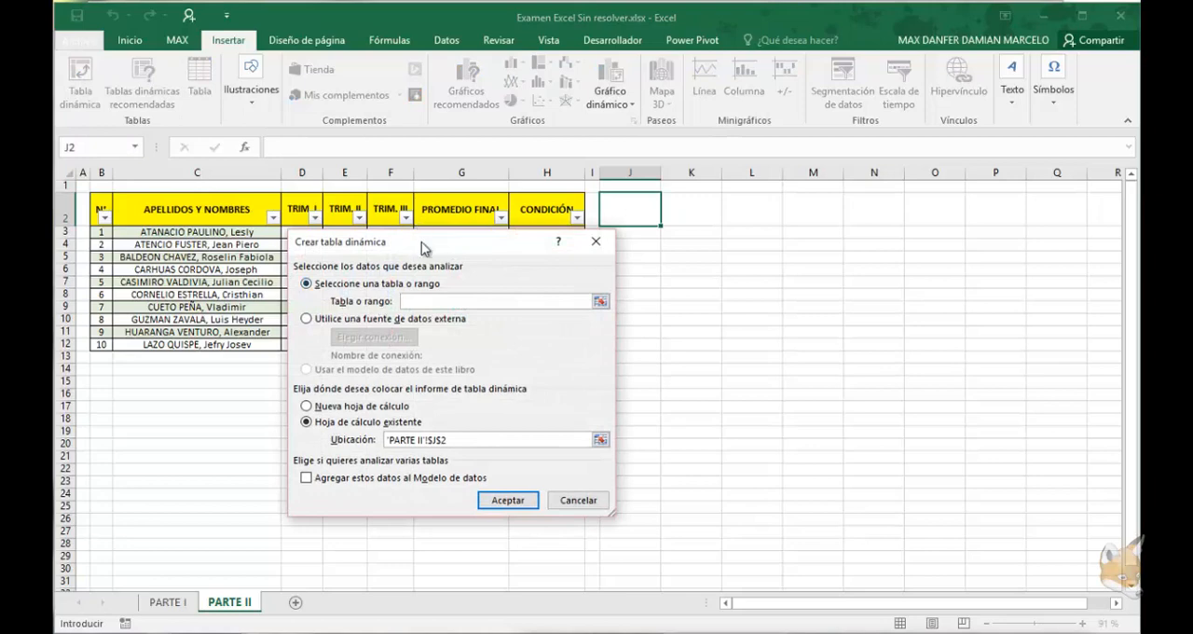
{"action": "left_click_drag", "start_coordinate": [425, 244], "coordinate": [767, 283]}
{"action": "left_click_drag", "start_coordinate": [563, 344], "coordinate": [100, 216]}
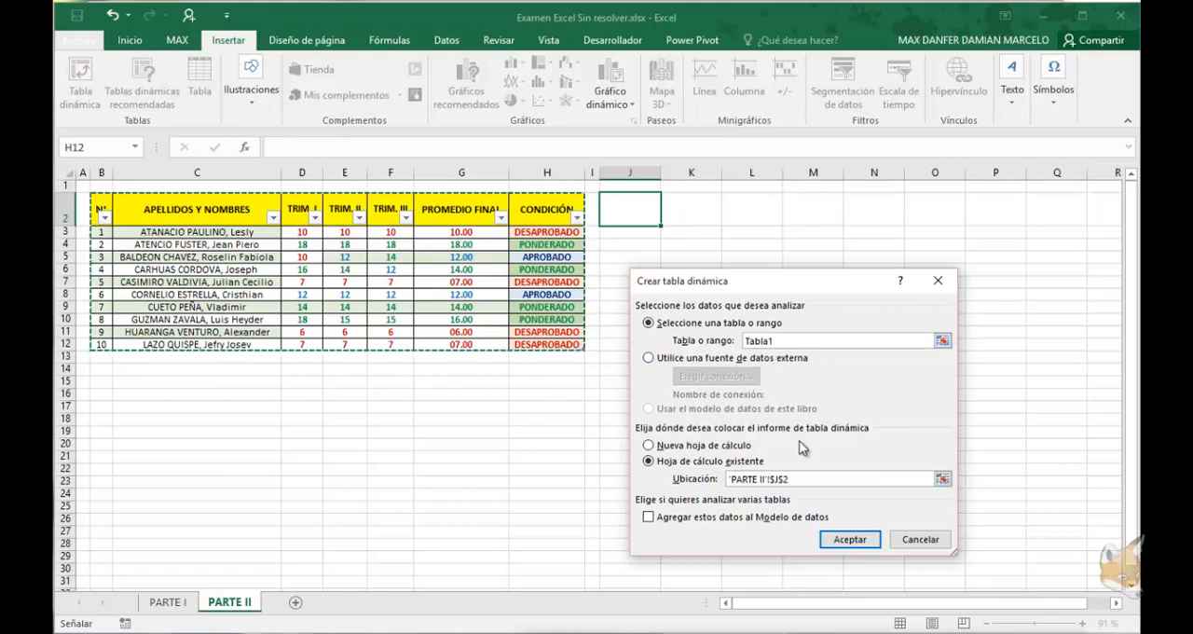
{"action": "left_click", "coordinate": [799, 478]}
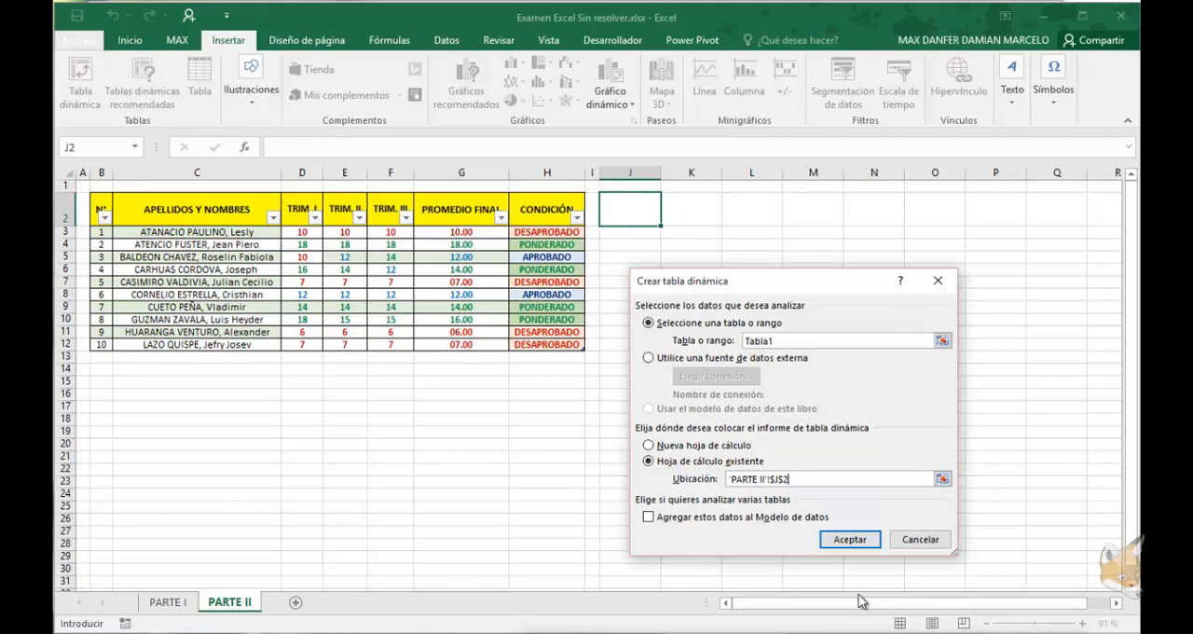
{"action": "left_click", "coordinate": [851, 543]}
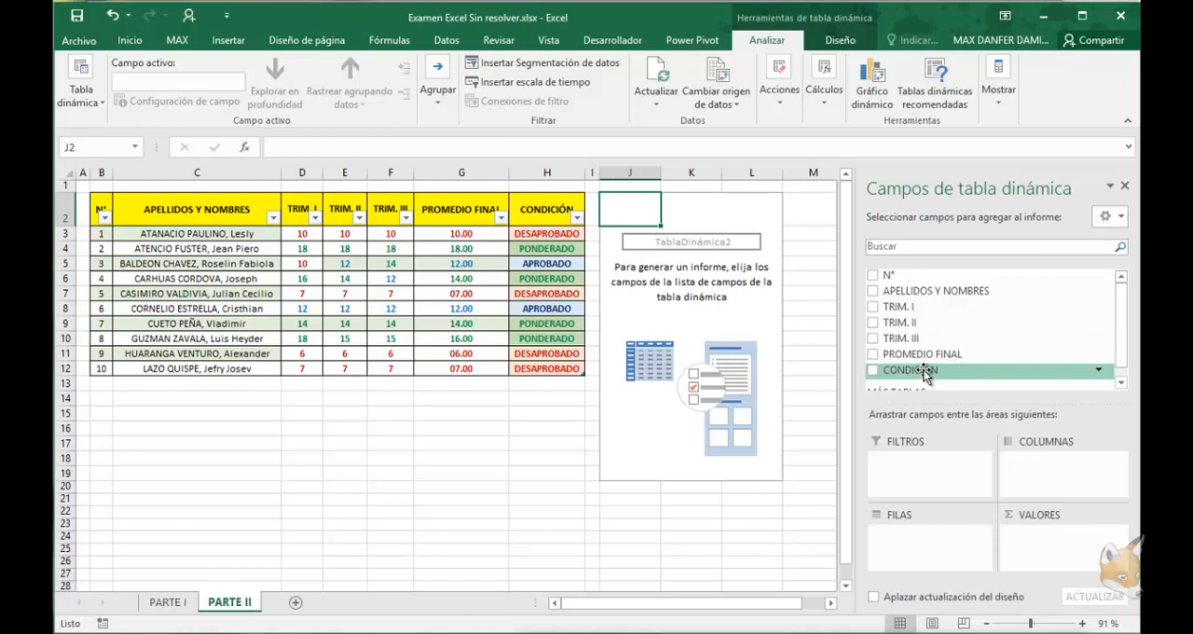
Lay out the PivotTable with CONDICIÓN as filter, APELLIDOS Y NOMBRES as rows and PROMEDIO FINAL as values
{"action": "left_click_drag", "start_coordinate": [923, 371], "coordinate": [942, 482]}
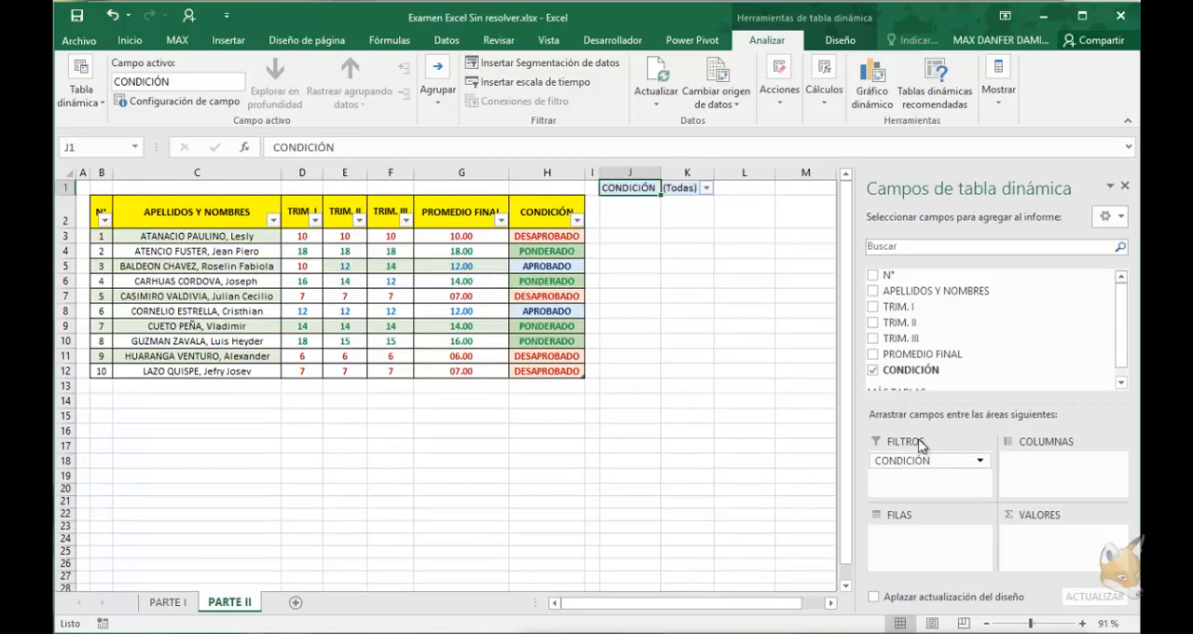
{"action": "left_click_drag", "start_coordinate": [926, 356], "coordinate": [1042, 470]}
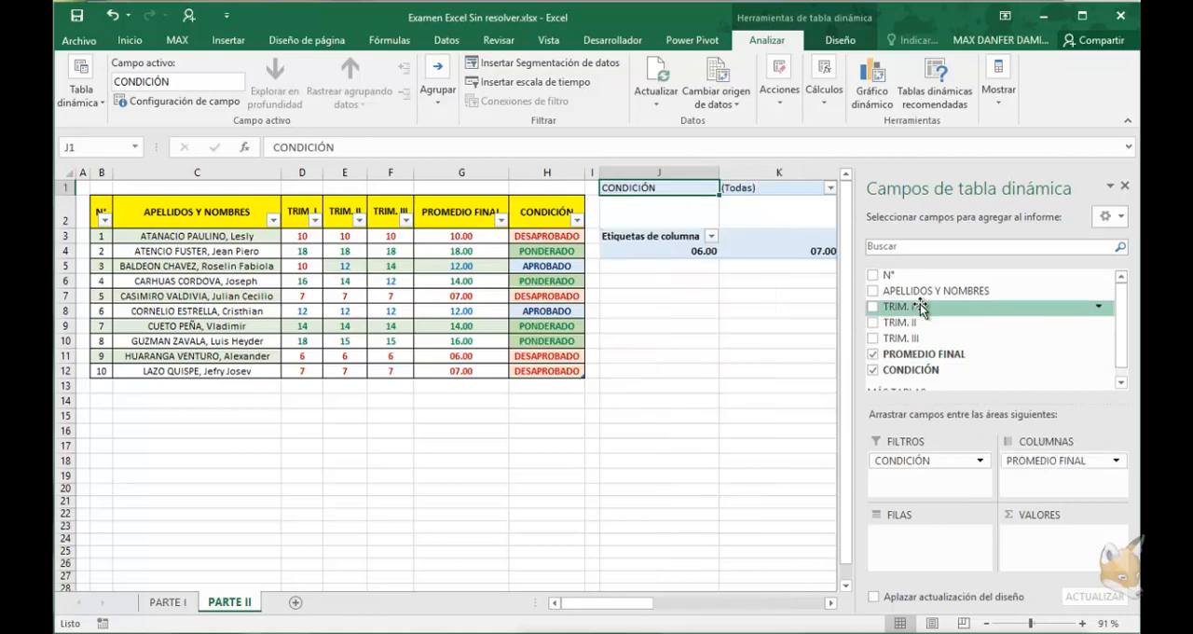
{"action": "left_click_drag", "start_coordinate": [933, 292], "coordinate": [928, 533]}
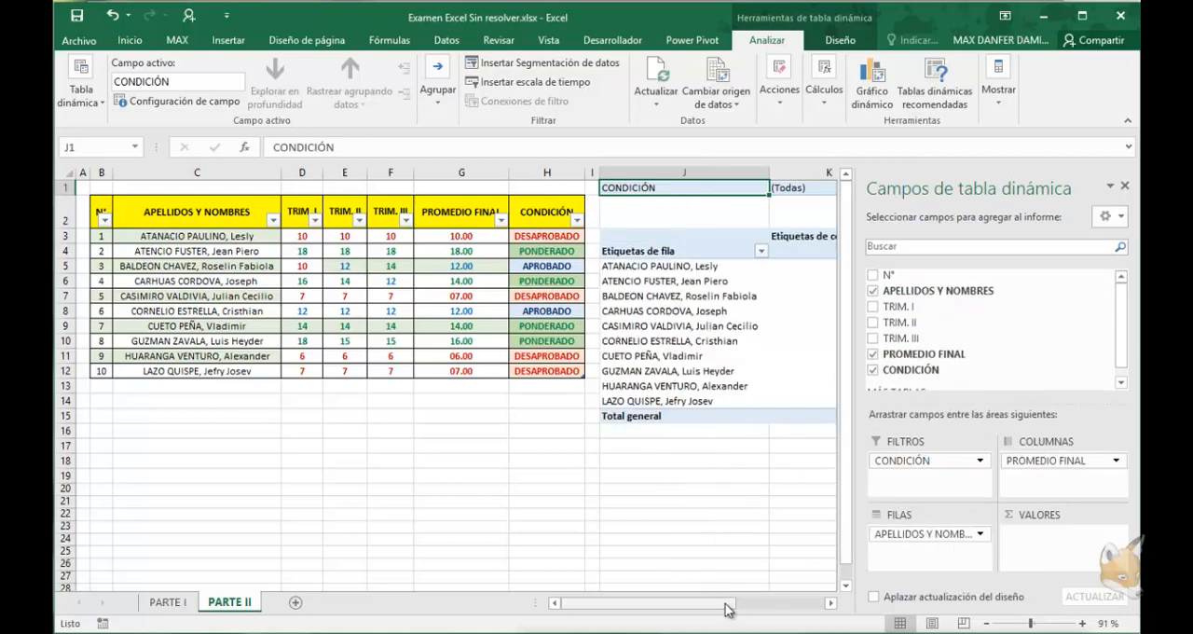
{"action": "left_click_drag", "start_coordinate": [728, 604], "coordinate": [807, 604]}
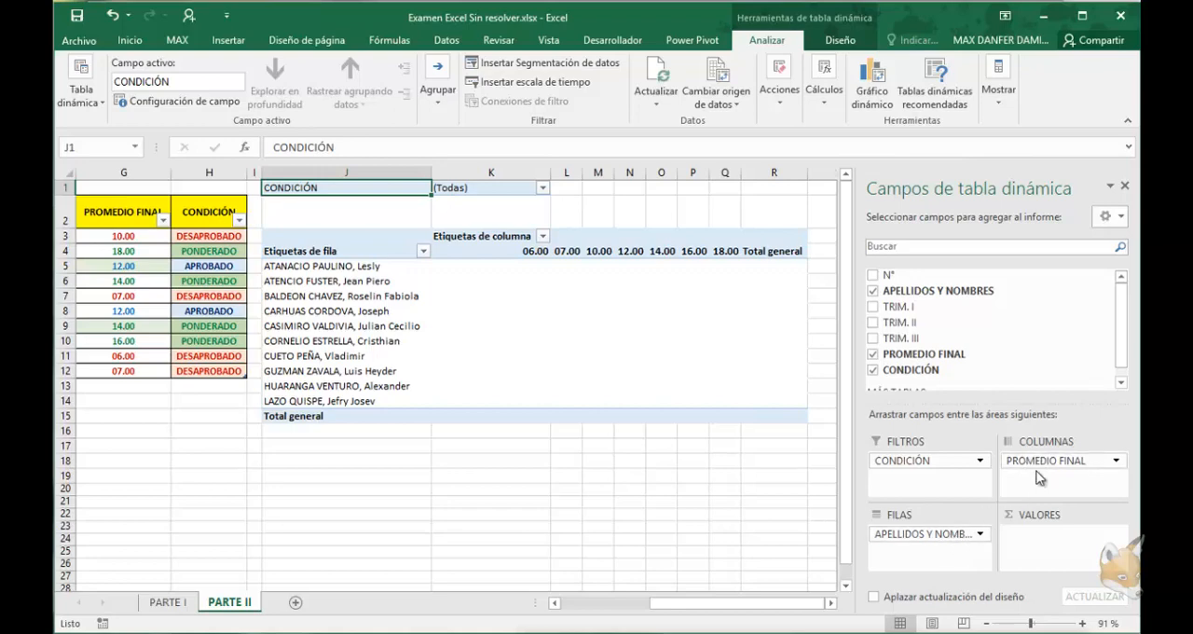
{"action": "left_click_drag", "start_coordinate": [1037, 471], "coordinate": [1049, 534]}
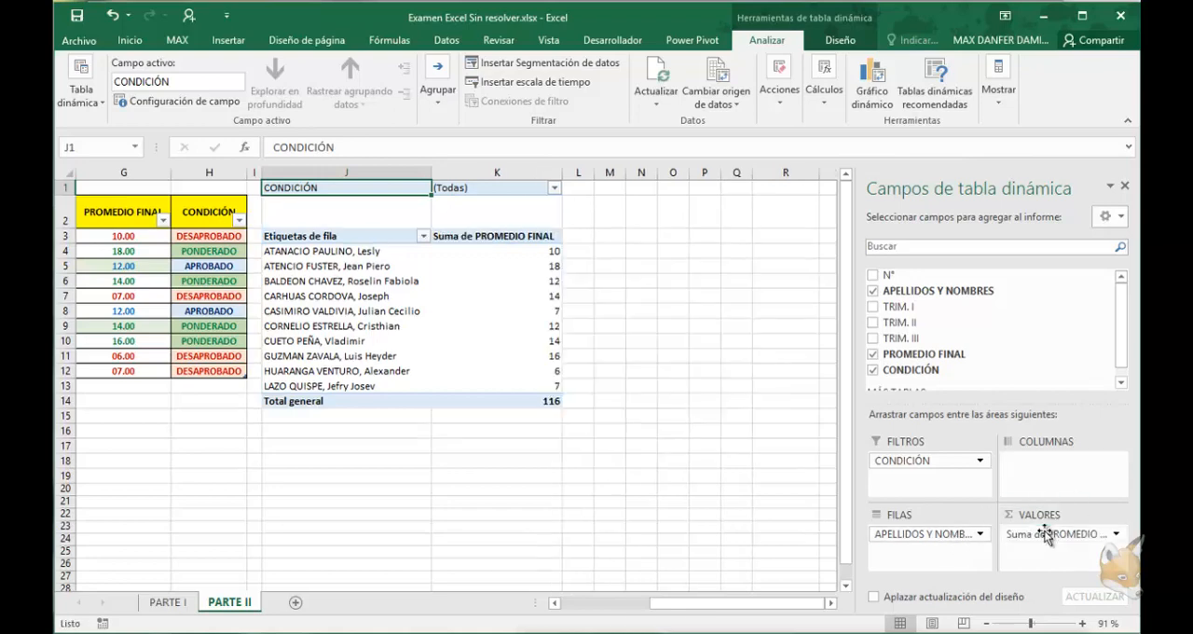
Apply the medium PivotTable style with black header and total rows and light blue body to the PivotTable
{"action": "left_click", "coordinate": [532, 277]}
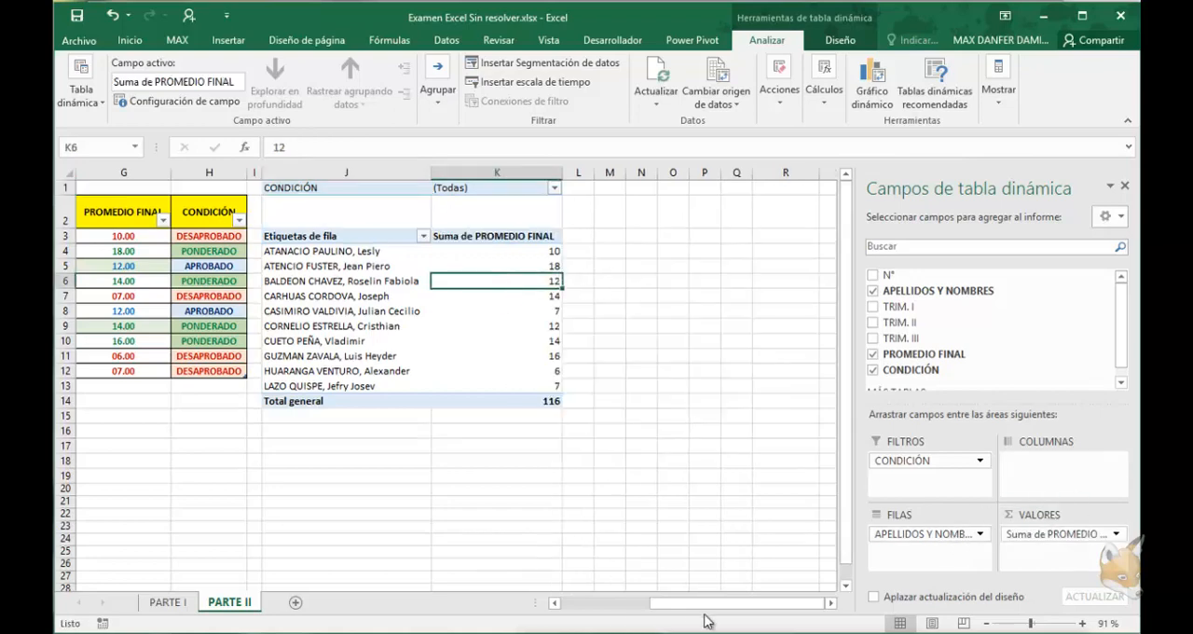
{"action": "left_click_drag", "start_coordinate": [706, 620], "coordinate": [560, 472]}
{"action": "left_click", "coordinate": [455, 334]}
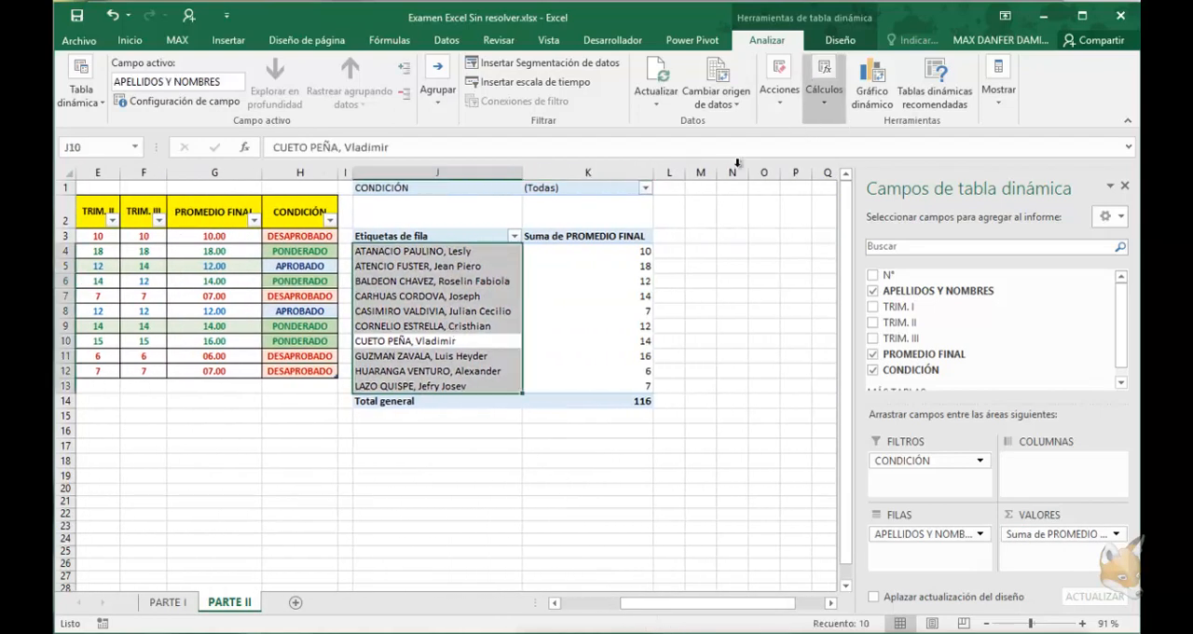
{"action": "left_click", "coordinate": [597, 296]}
{"action": "left_click", "coordinate": [850, 44]}
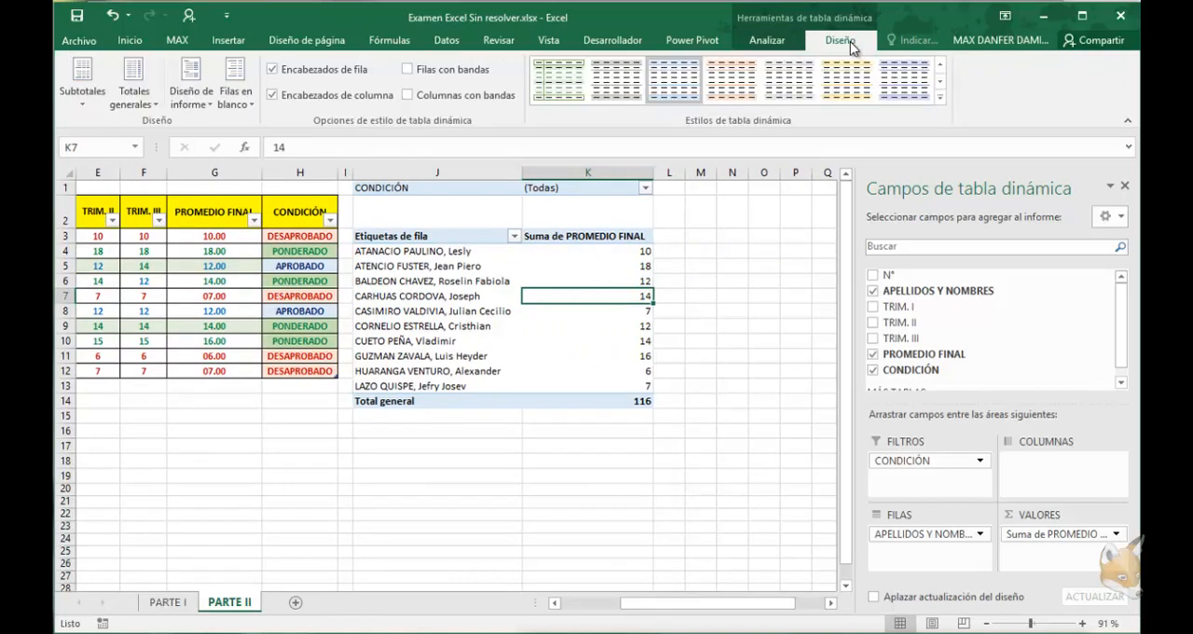
{"action": "left_click", "coordinate": [940, 97]}
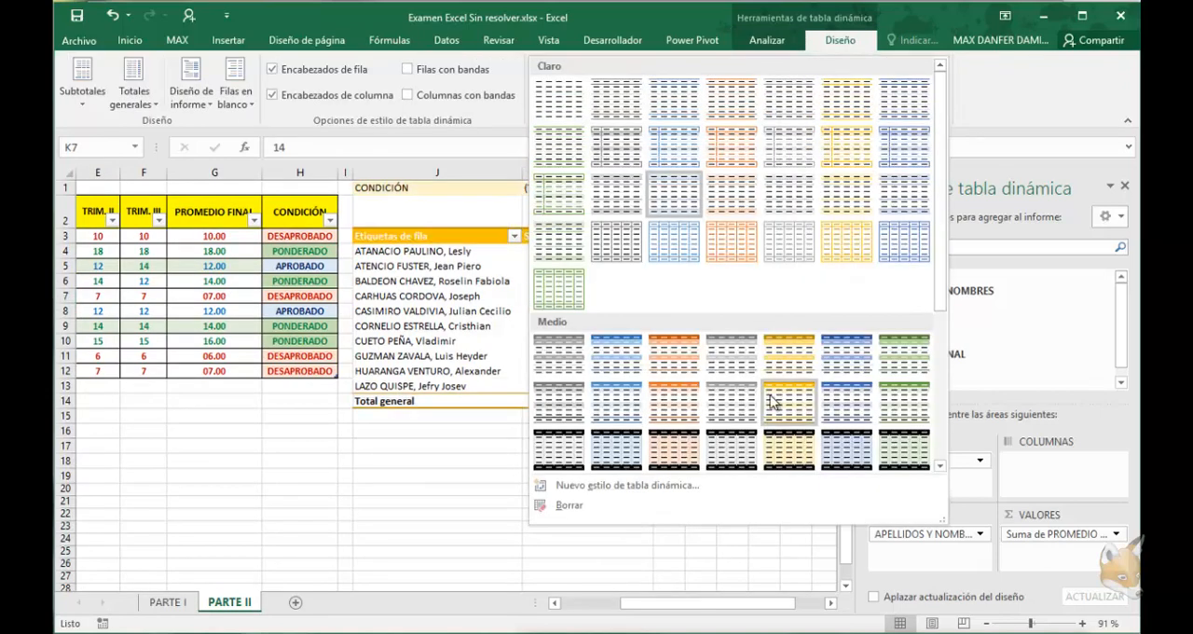
{"action": "left_click", "coordinate": [714, 455]}
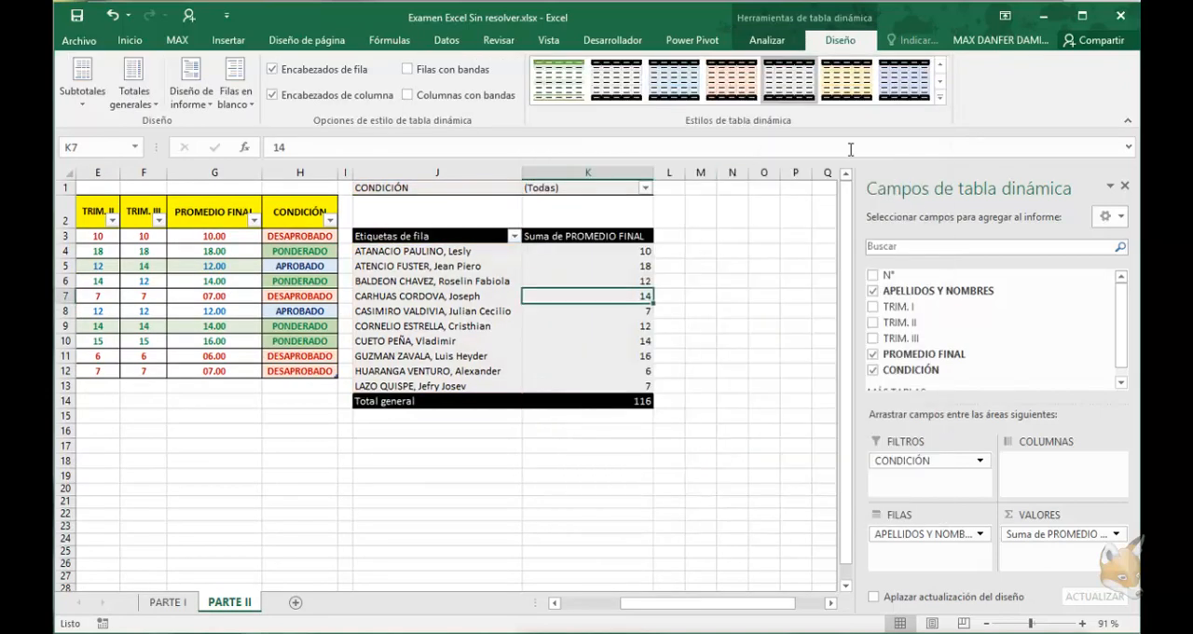
{"action": "left_click", "coordinate": [906, 82]}
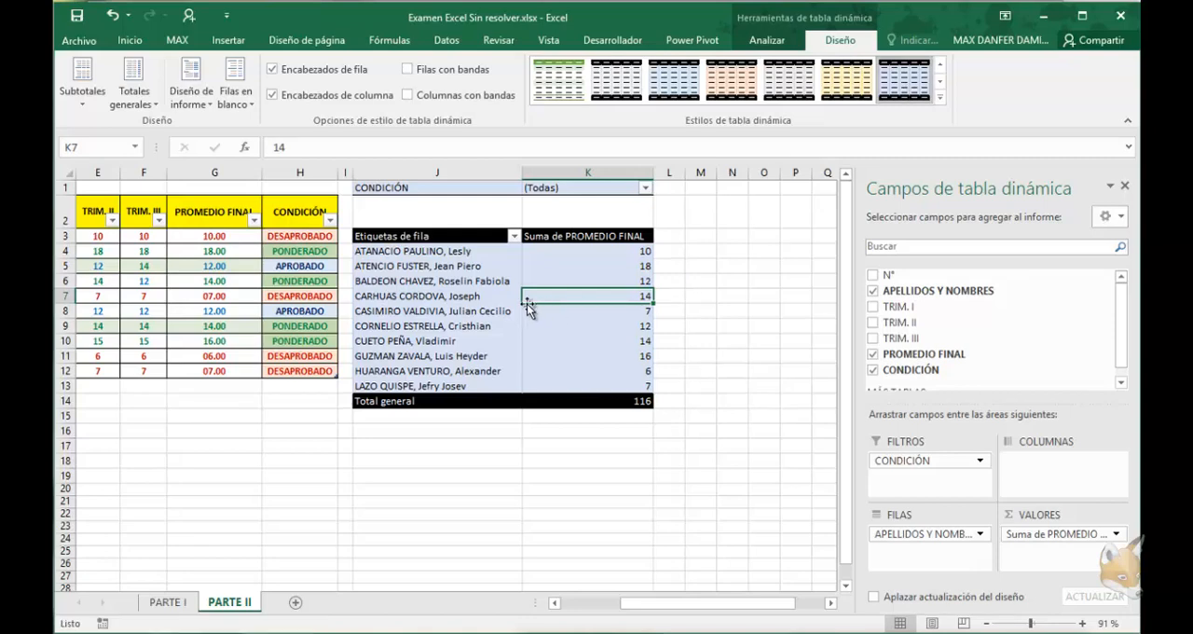
Change the PivotTable's PROMEDIO FINAL value field to be summarized by Promedio
{"action": "left_click_drag", "start_coordinate": [677, 604], "coordinate": [647, 605]}
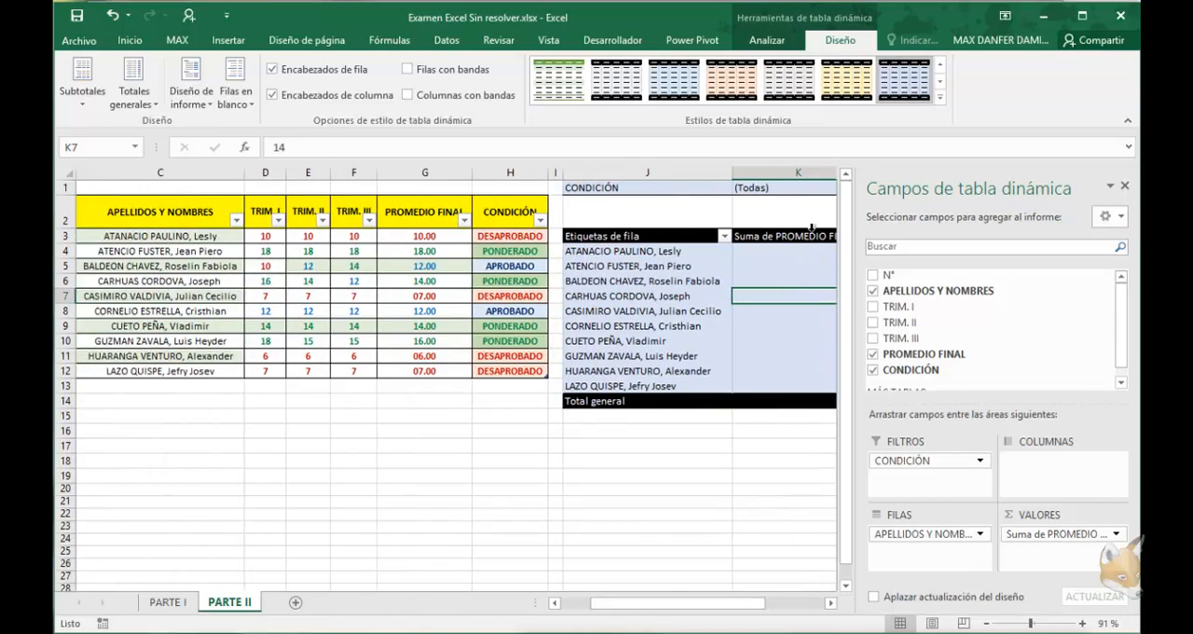
{"action": "left_click_drag", "start_coordinate": [752, 605], "coordinate": [768, 604]}
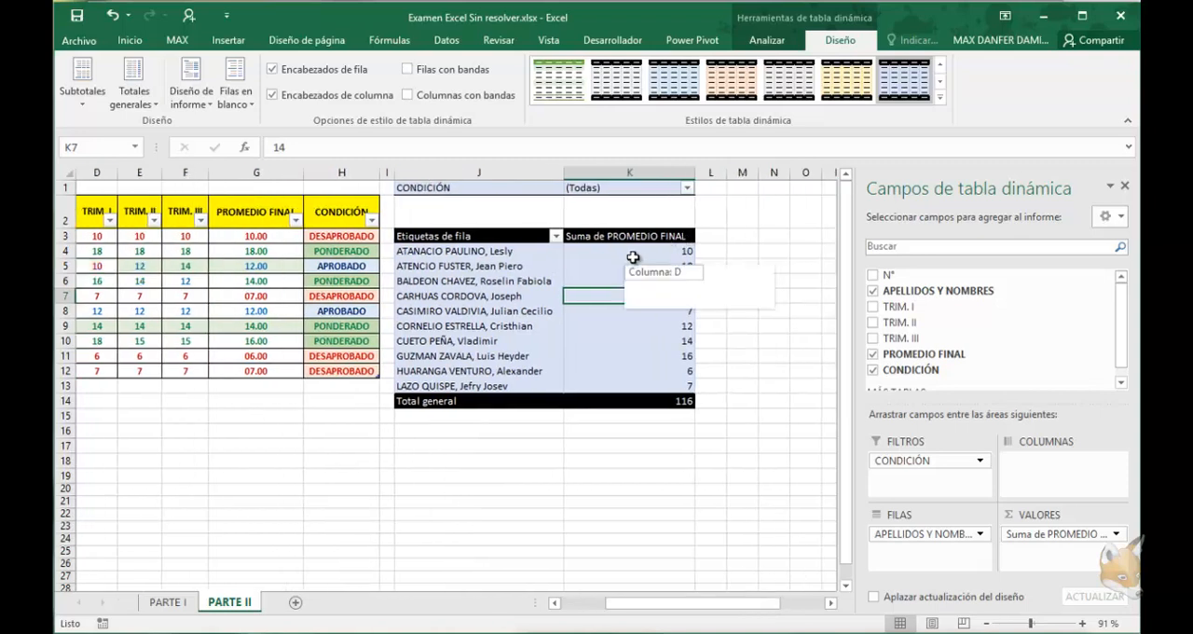
{"action": "left_click_drag", "start_coordinate": [630, 252], "coordinate": [634, 341]}
{"action": "left_click", "coordinate": [602, 238]}
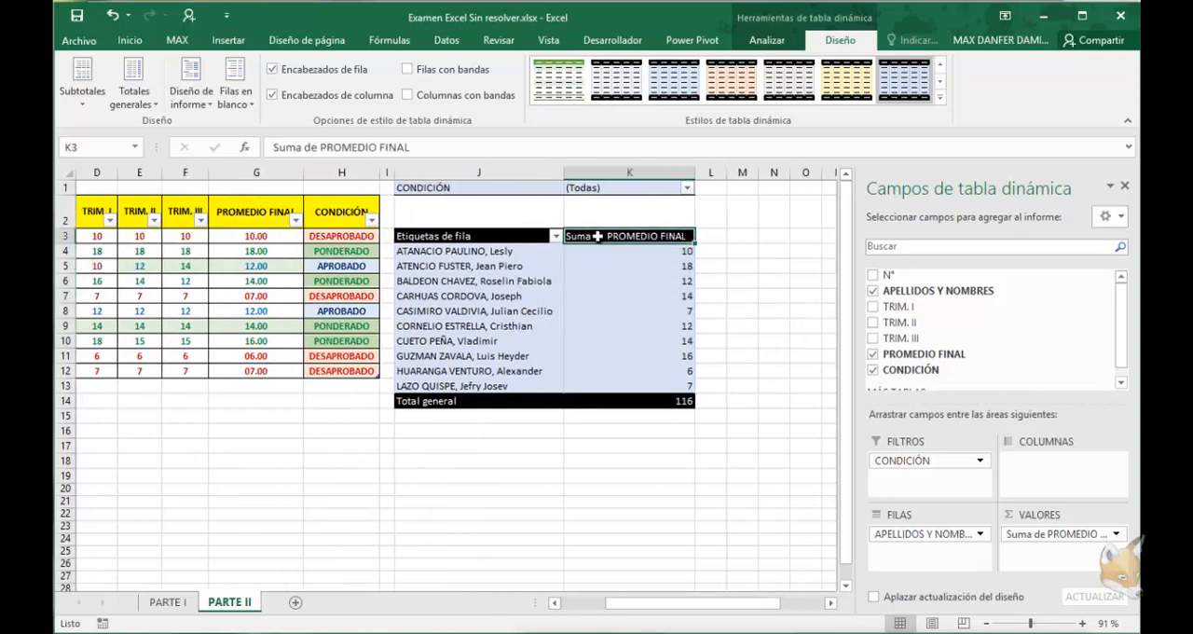
{"action": "right_click", "coordinate": [660, 401]}
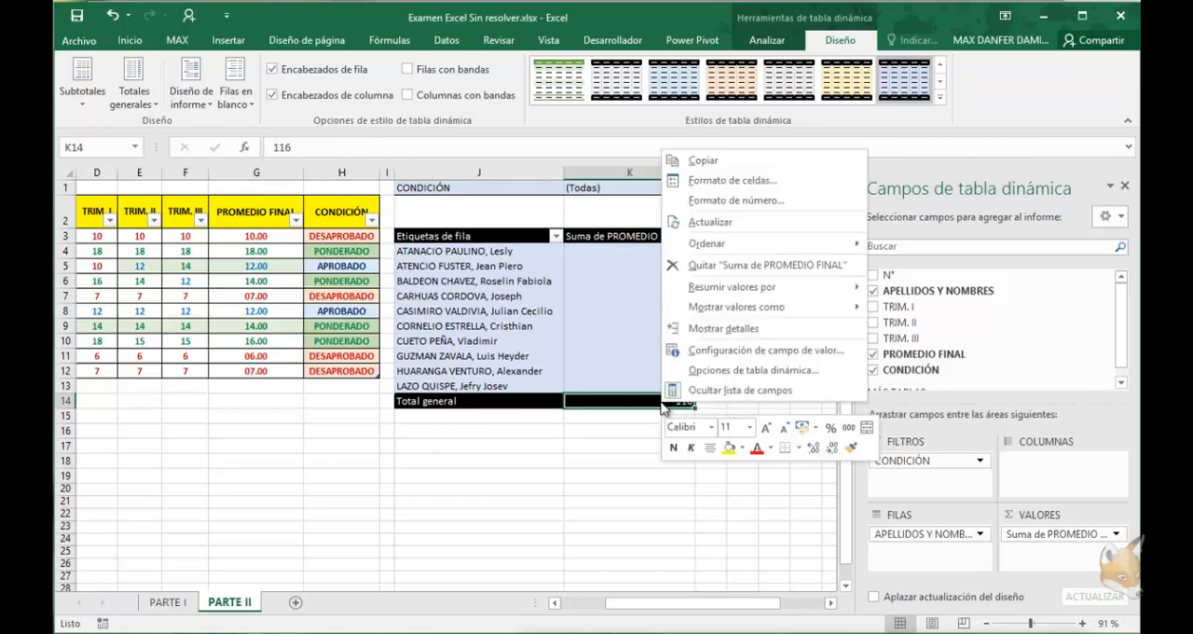
{"action": "left_click", "coordinate": [711, 362]}
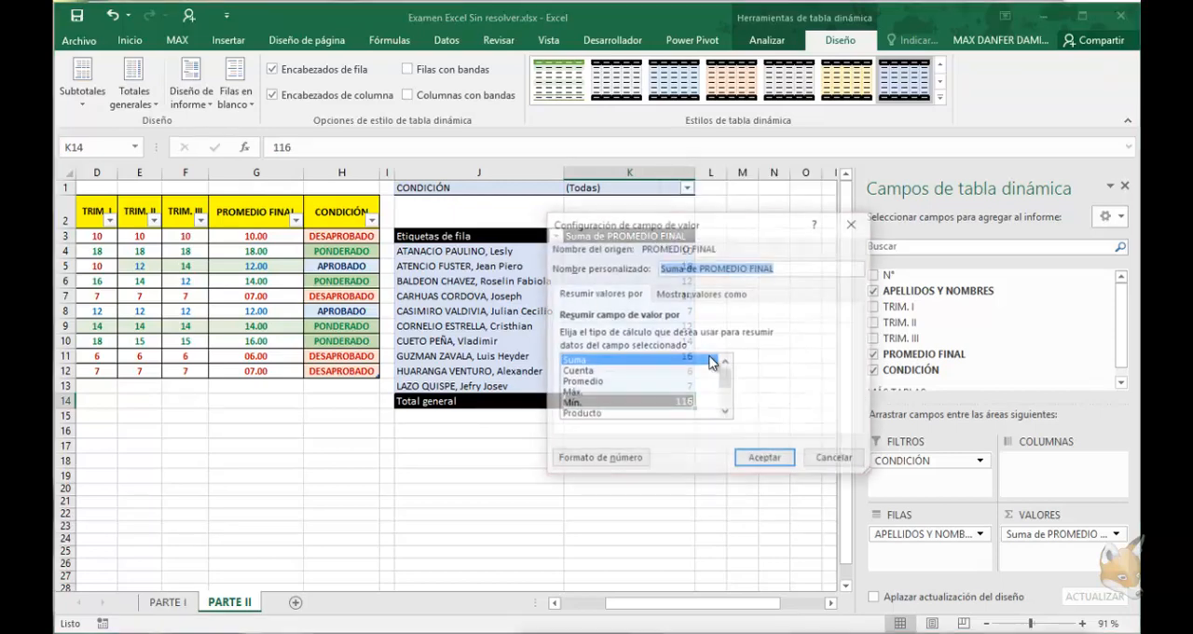
{"action": "left_click", "coordinate": [599, 384]}
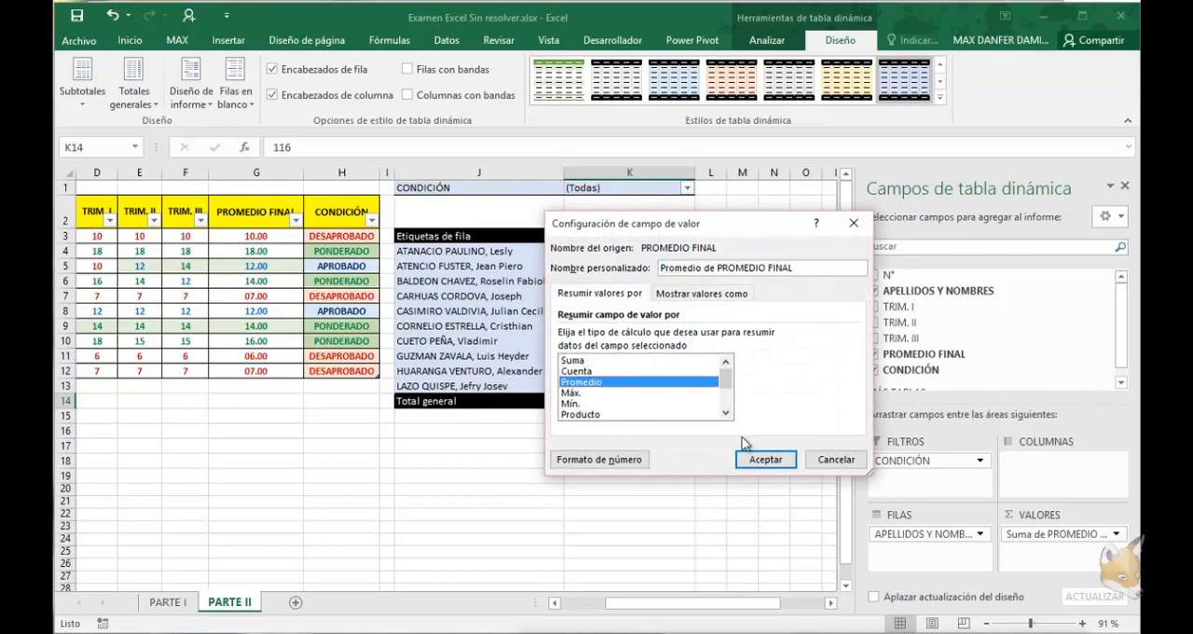
{"action": "left_click", "coordinate": [766, 460]}
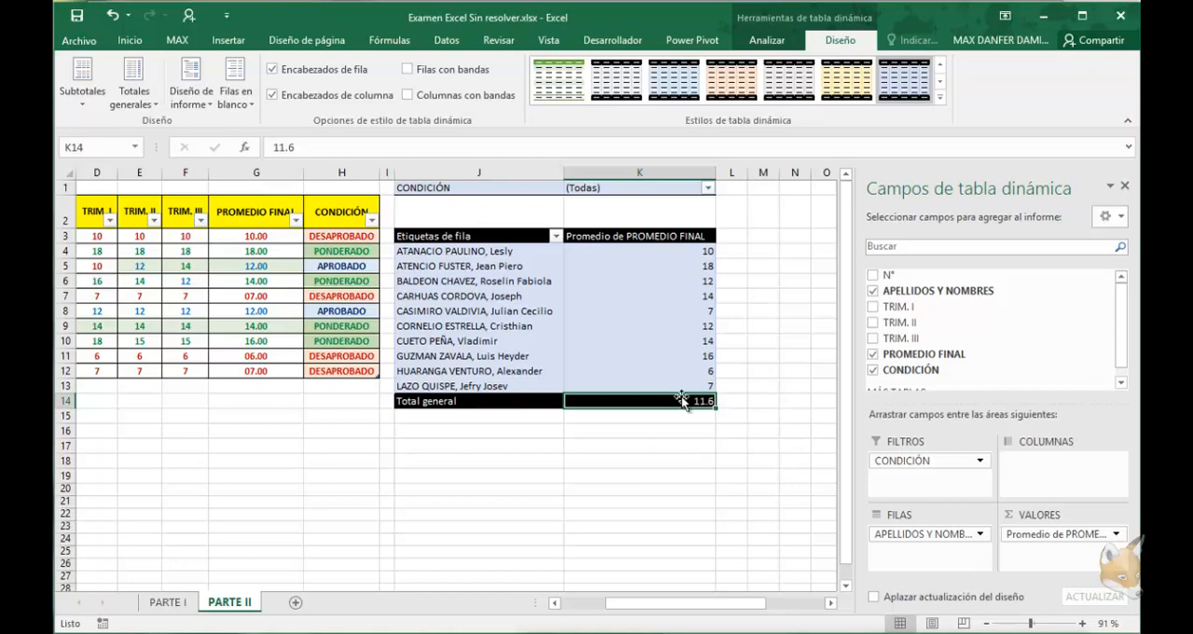
Filter the PivotTable's CONDICIÓN field with multiple selection, leaving only APROBADO and PONDERADO
{"action": "left_click", "coordinate": [708, 189]}
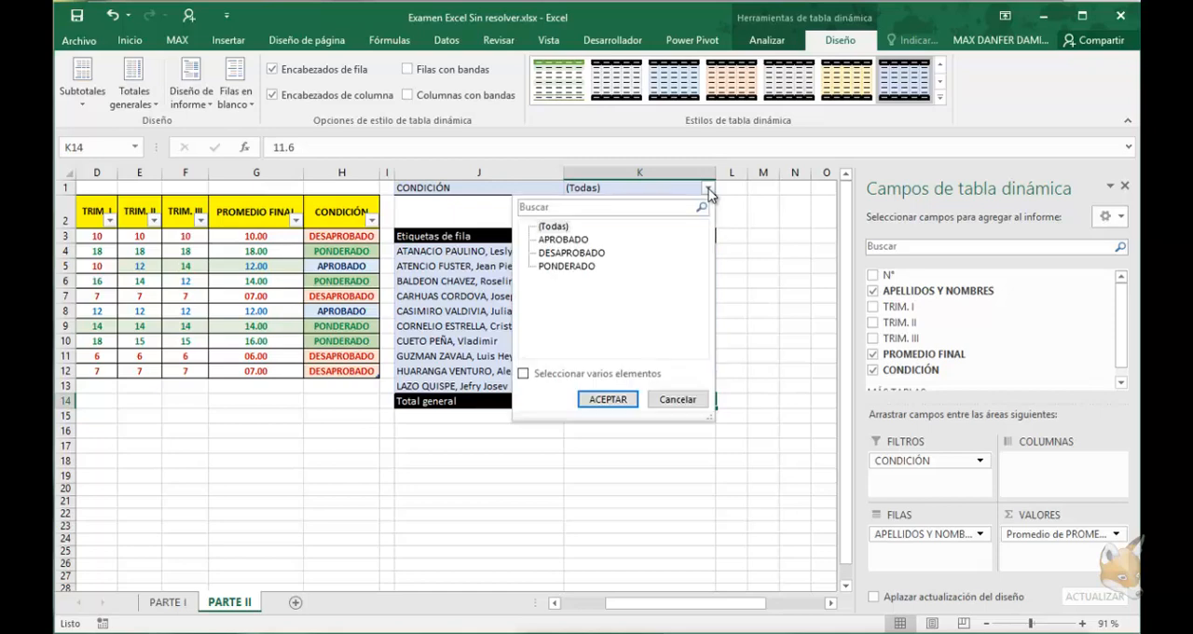
{"action": "left_click", "coordinate": [523, 374]}
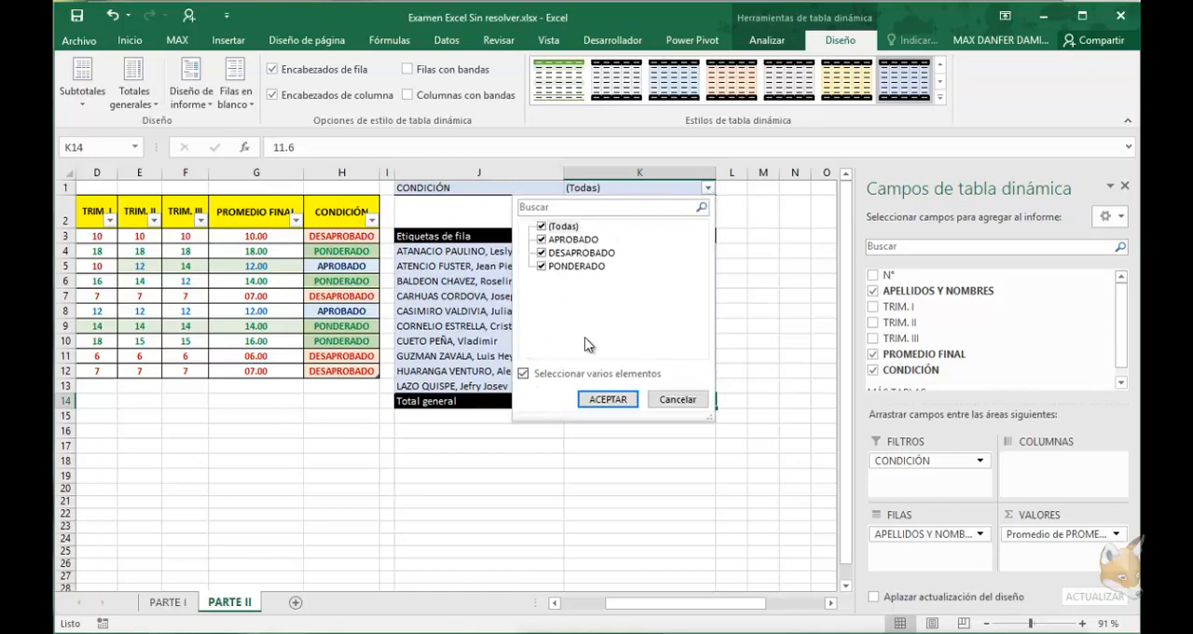
{"action": "left_click", "coordinate": [544, 257]}
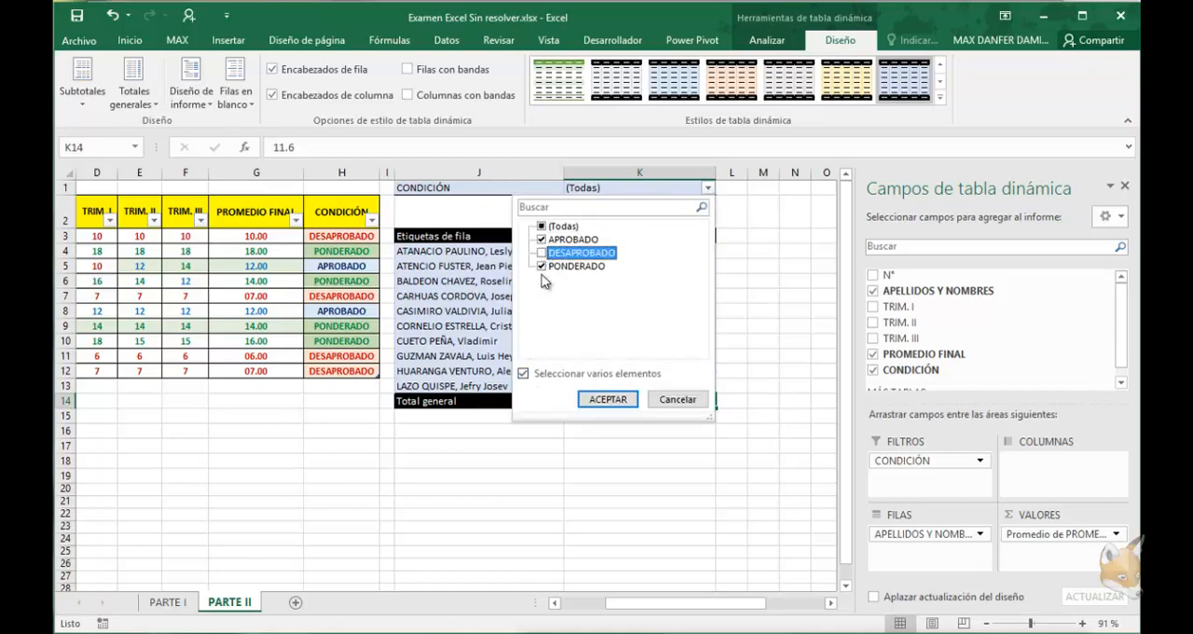
{"action": "left_click", "coordinate": [615, 397]}
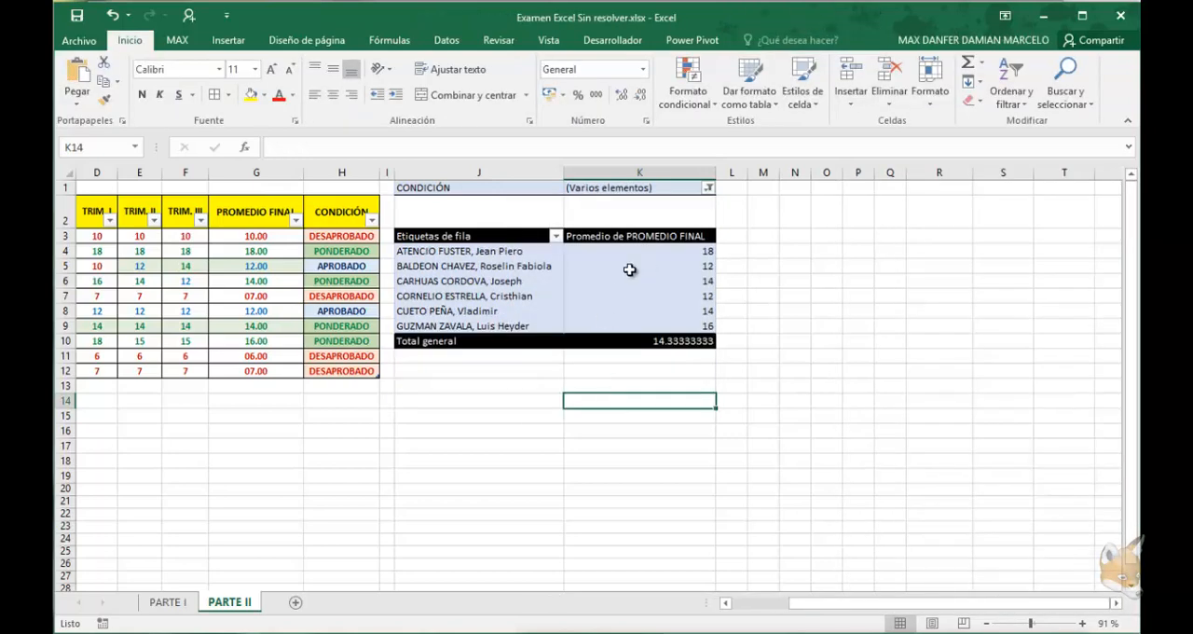
{"action": "left_click", "coordinate": [629, 280]}
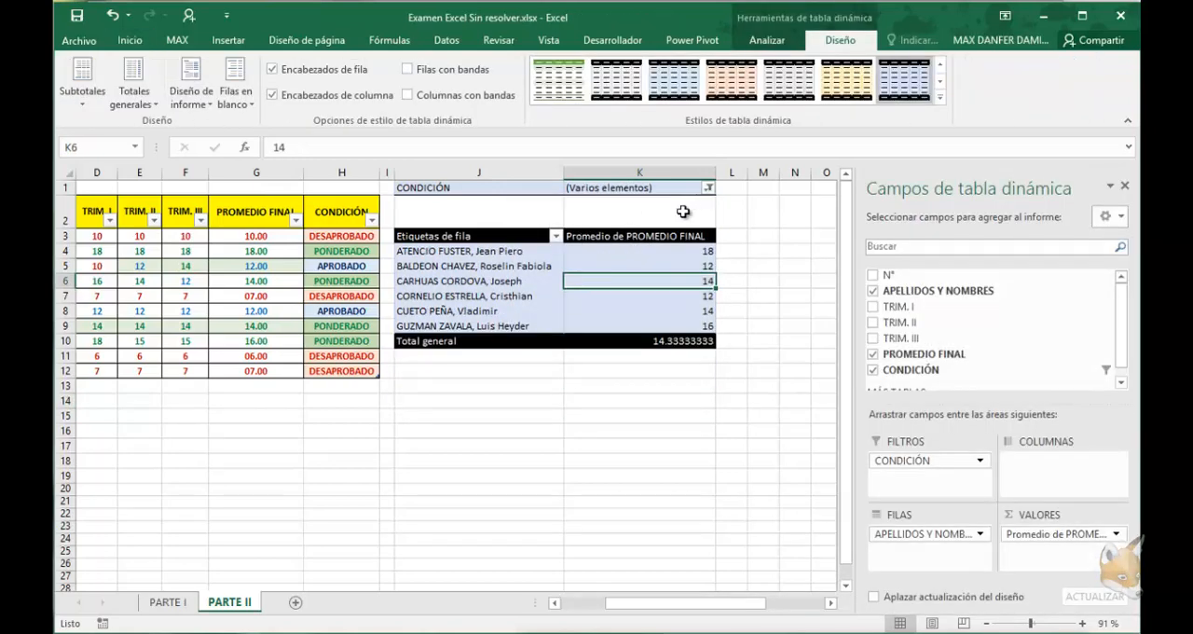
Insert a slicer for the CONDICIÓN field of the PivotTable
{"action": "left_click", "coordinate": [773, 41]}
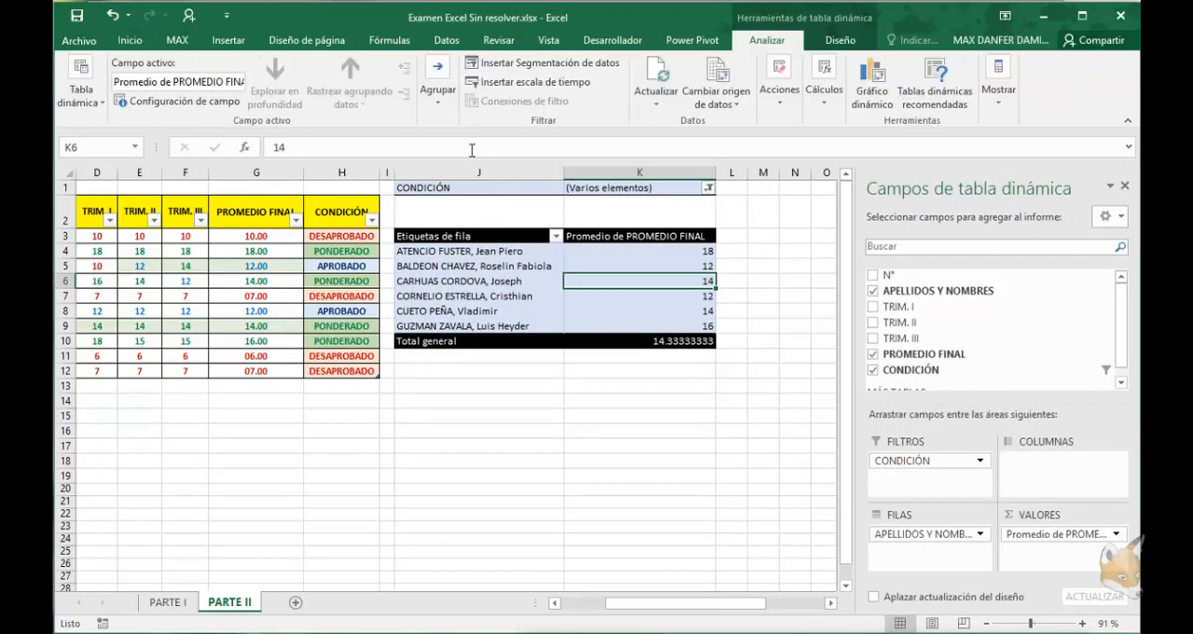
{"action": "left_click", "coordinate": [540, 62]}
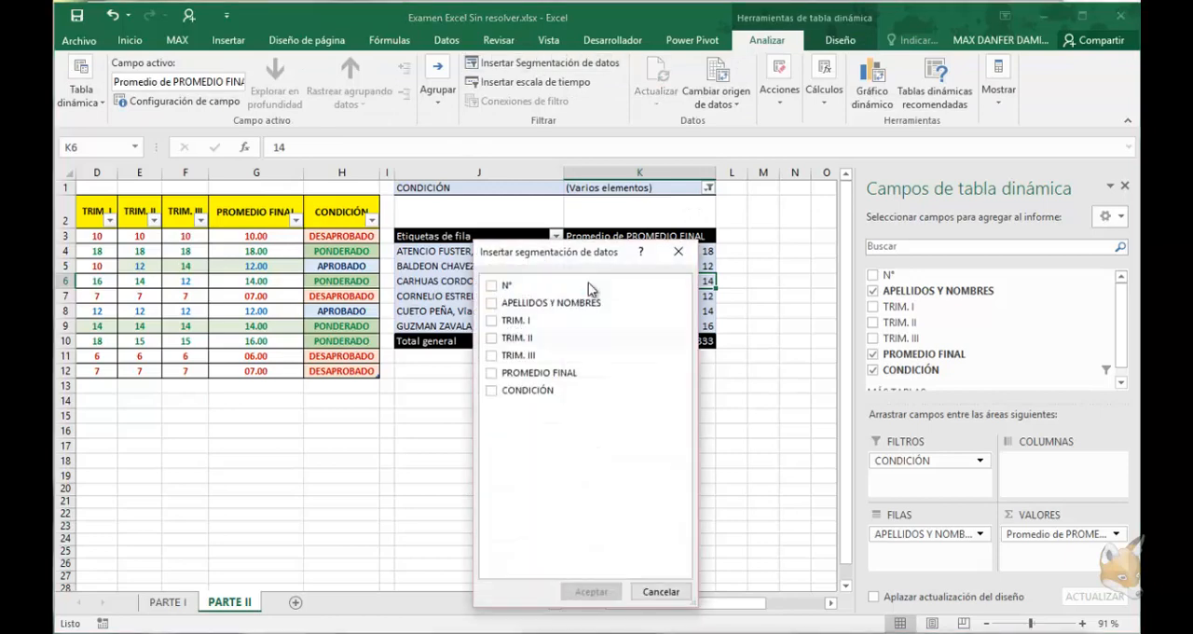
{"action": "left_click", "coordinate": [493, 392]}
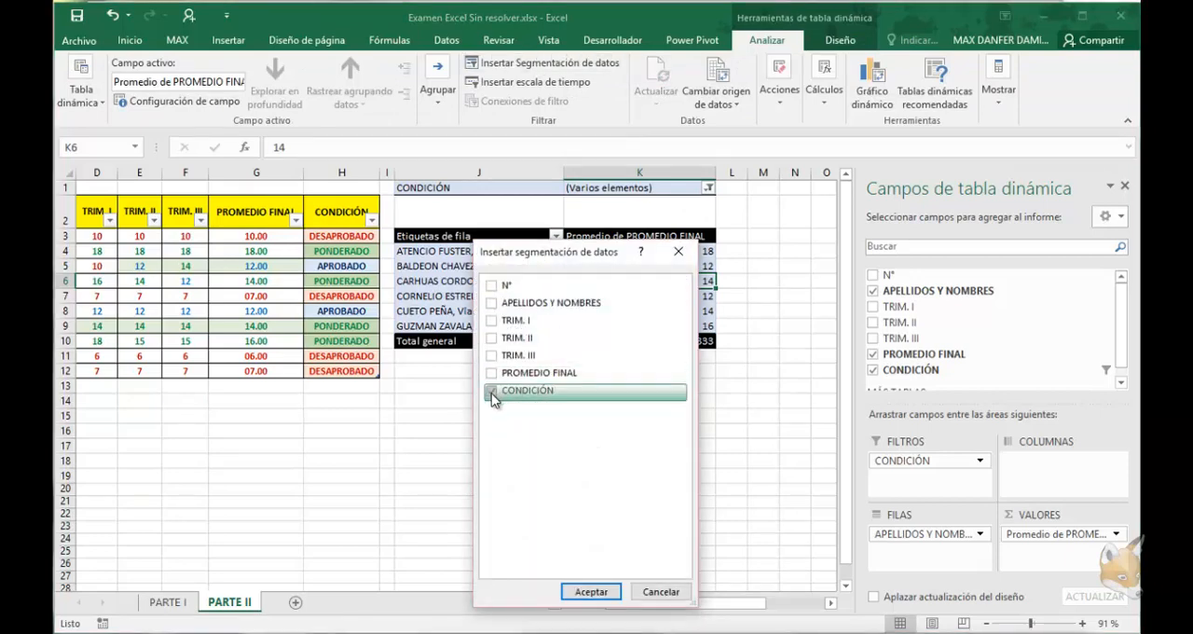
{"action": "left_click", "coordinate": [592, 592]}
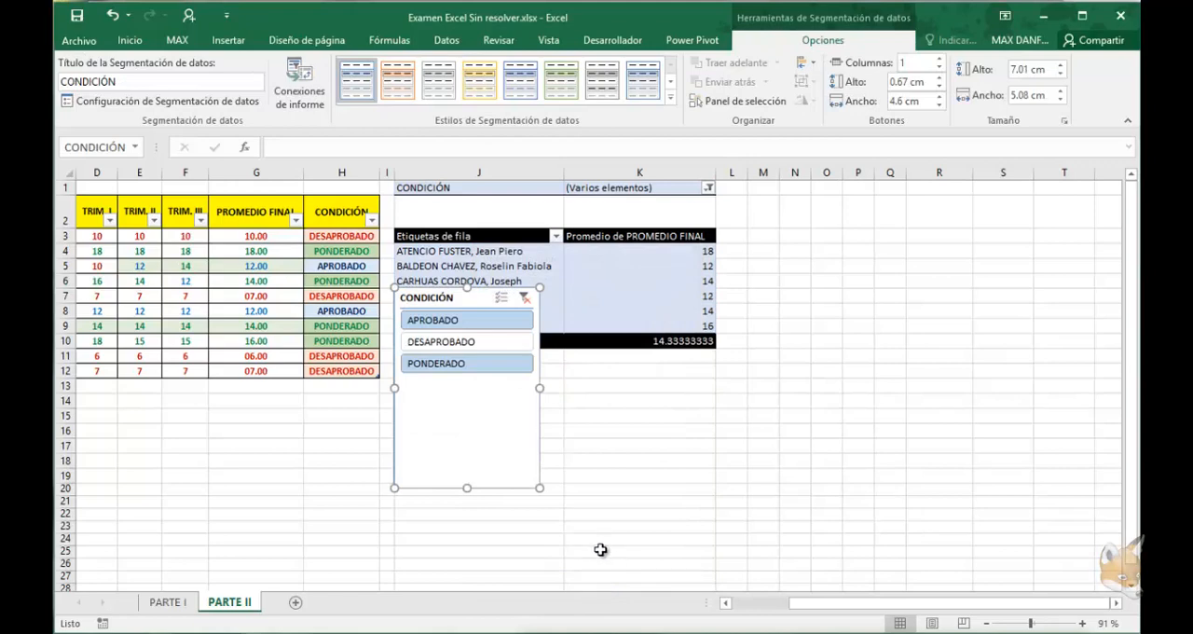
Resize the CONDICIÓN slicer to about 5.46 cm high by 5.93 cm wide and apply the light orange style
{"action": "left_click_drag", "start_coordinate": [539, 490], "coordinate": [564, 445]}
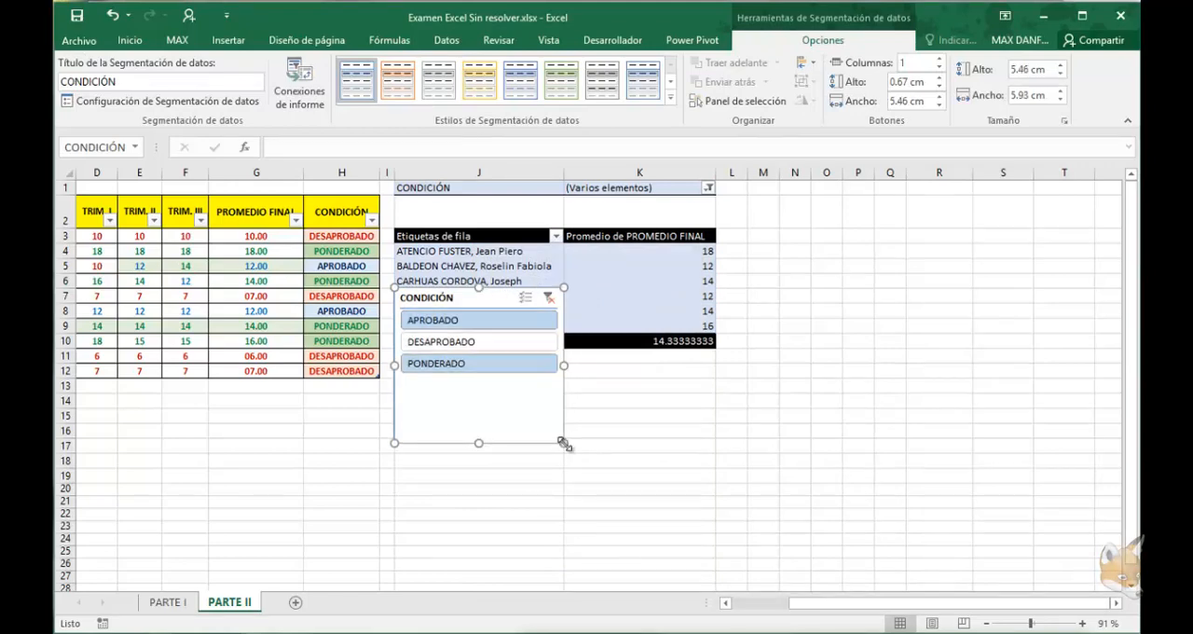
{"action": "left_click", "coordinate": [397, 81]}
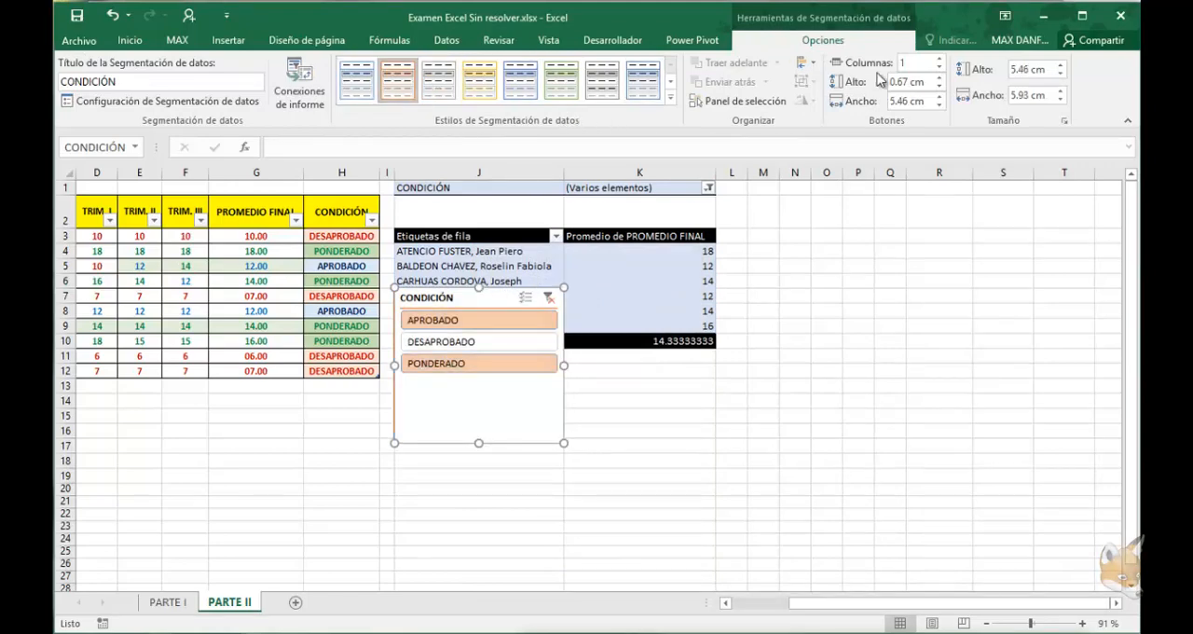
Apply the dark orange style to the CONDICIÓN slicer and move it just below the PivotTable's total row
{"action": "left_click", "coordinate": [671, 97]}
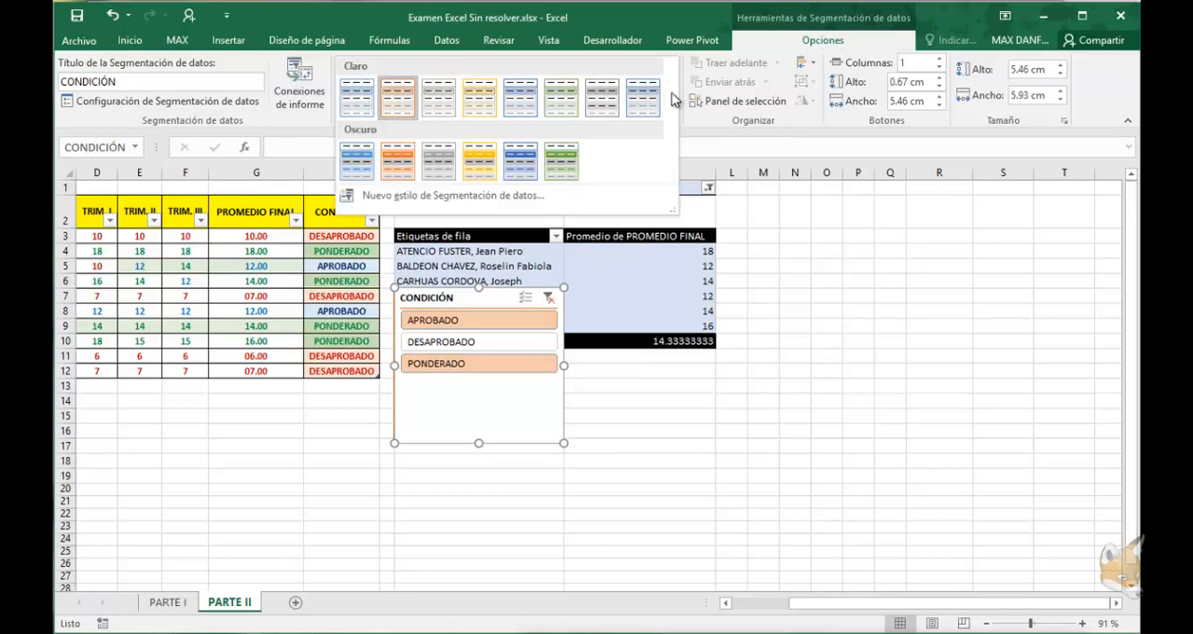
{"action": "left_click", "coordinate": [398, 162]}
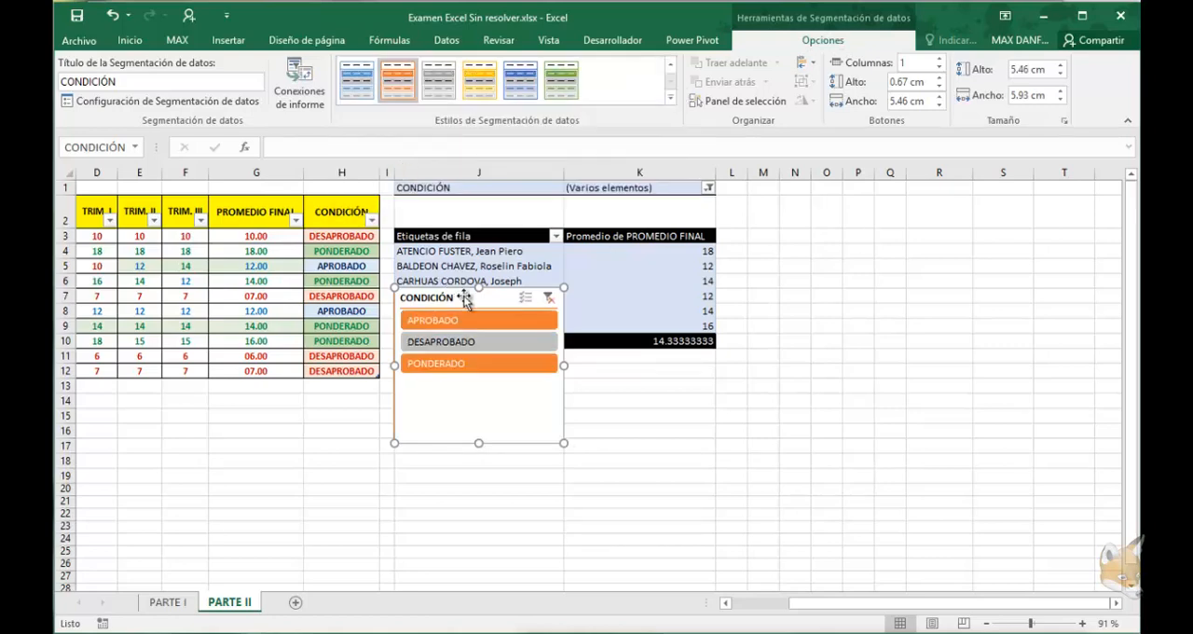
{"action": "left_click_drag", "start_coordinate": [485, 299], "coordinate": [491, 371]}
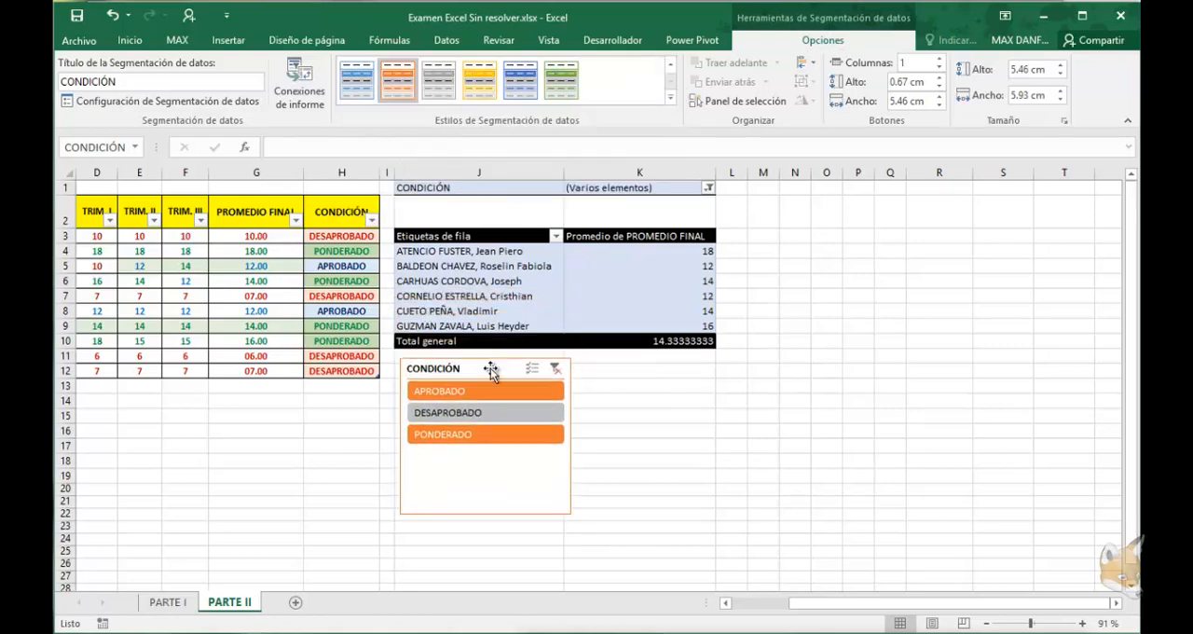
{"action": "left_click_drag", "start_coordinate": [847, 605], "coordinate": [766, 621]}
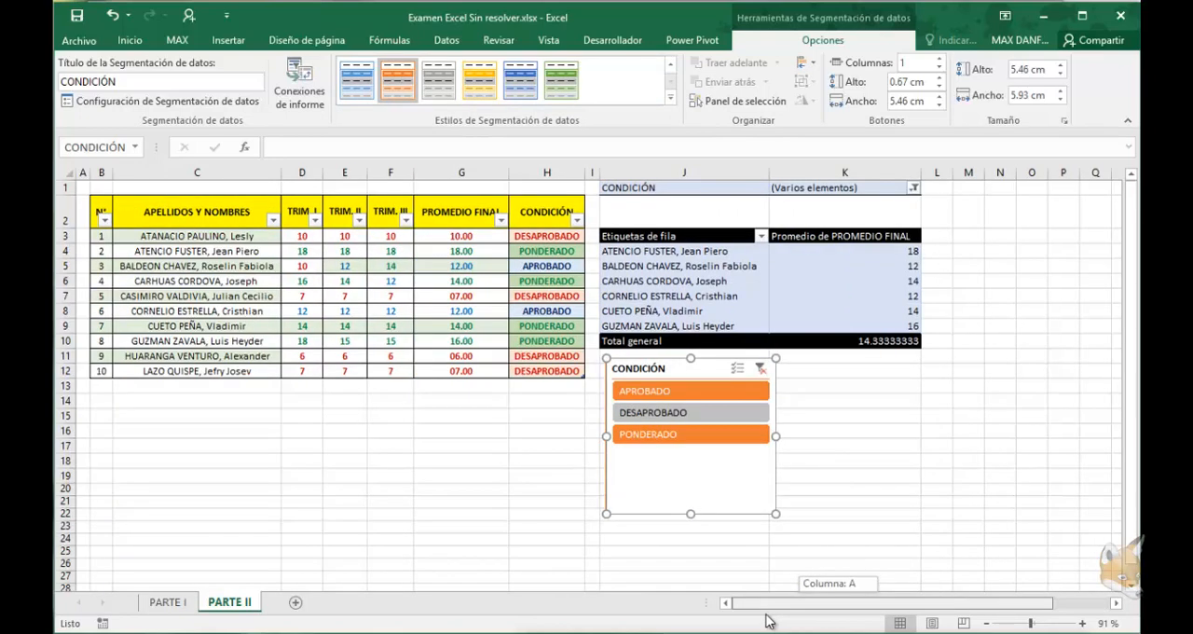
Filter the PivotTable through the CONDICIÓN slicer by APROBADO, DESAPROBADO and PONDERADO, one at a time
{"action": "left_click", "coordinate": [671, 396]}
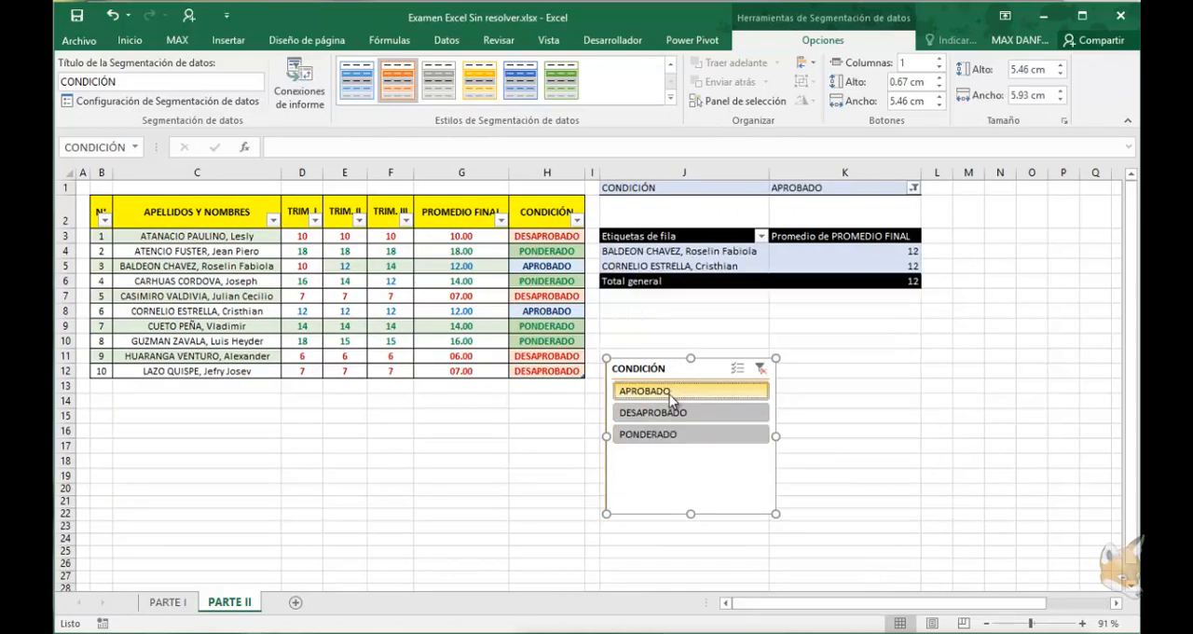
{"action": "left_click", "coordinate": [659, 413]}
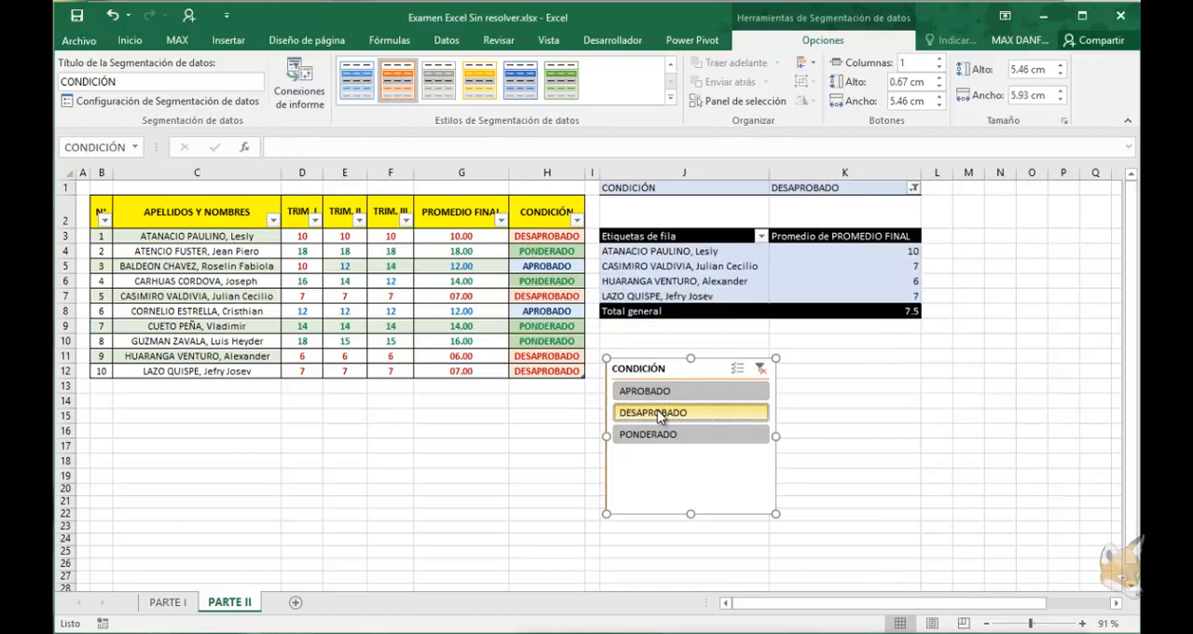
{"action": "left_click", "coordinate": [658, 437]}
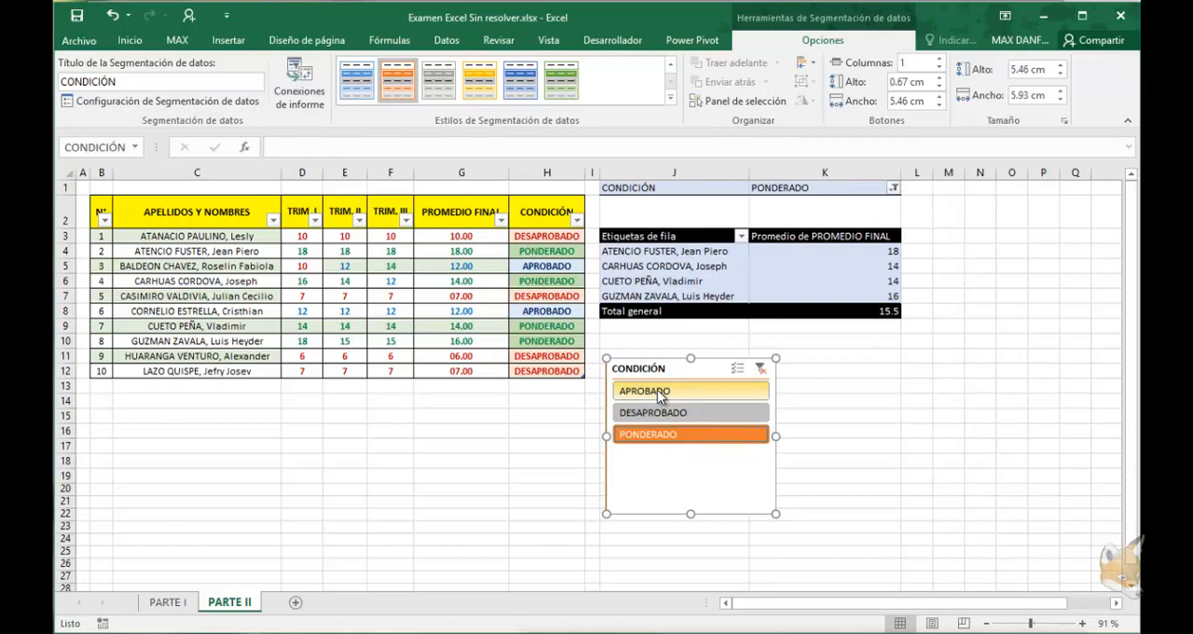
Add APROBADO and DESAPROBADO to the slicer's PONDERADO selection, and remove both again so only PONDERADO stays selected
{"action": "left_click", "coordinate": [658, 392], "text": "ctrl"}
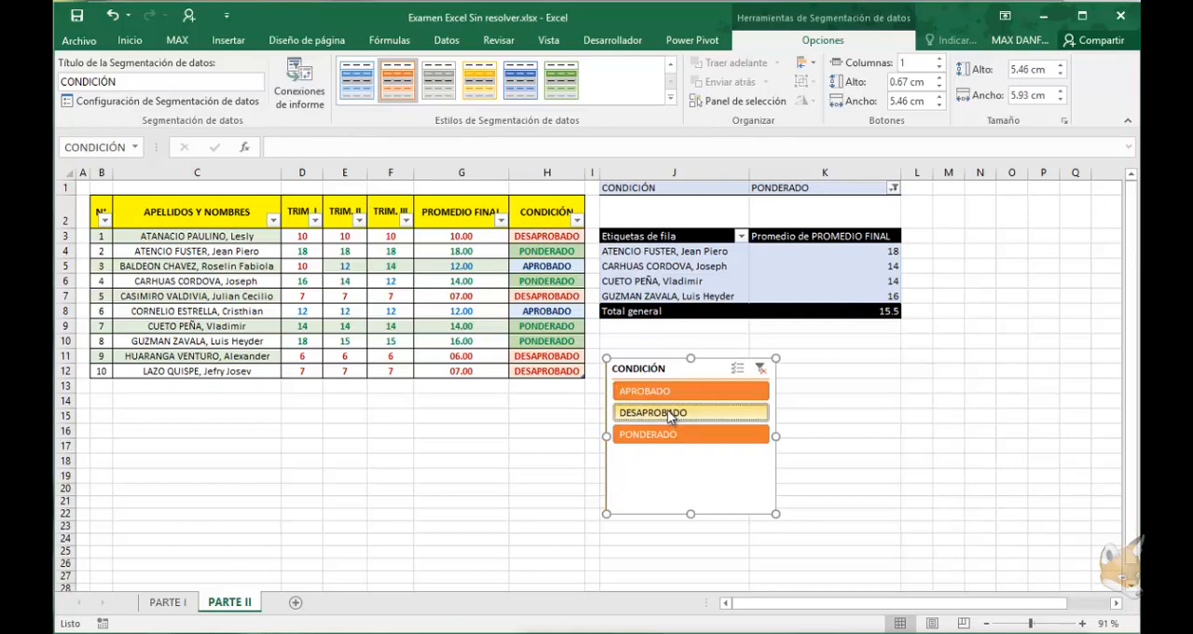
{"action": "left_click", "coordinate": [669, 413], "text": "ctrl"}
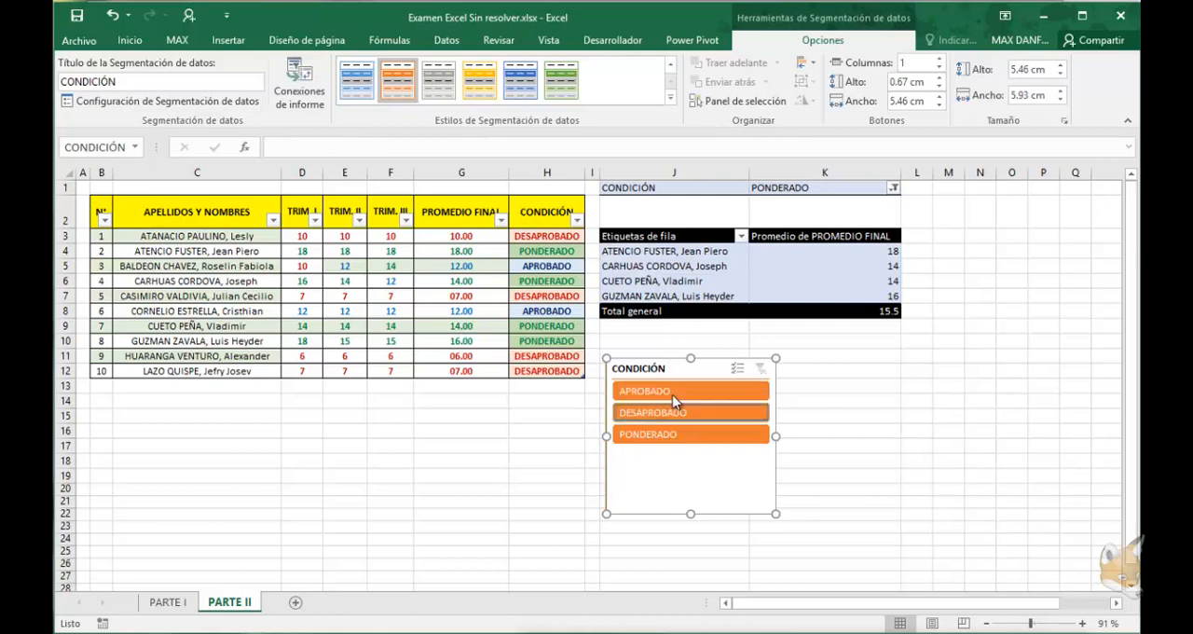
{"action": "left_click", "coordinate": [661, 414], "text": "ctrl"}
{"action": "left_click", "coordinate": [676, 392], "text": "ctrl"}
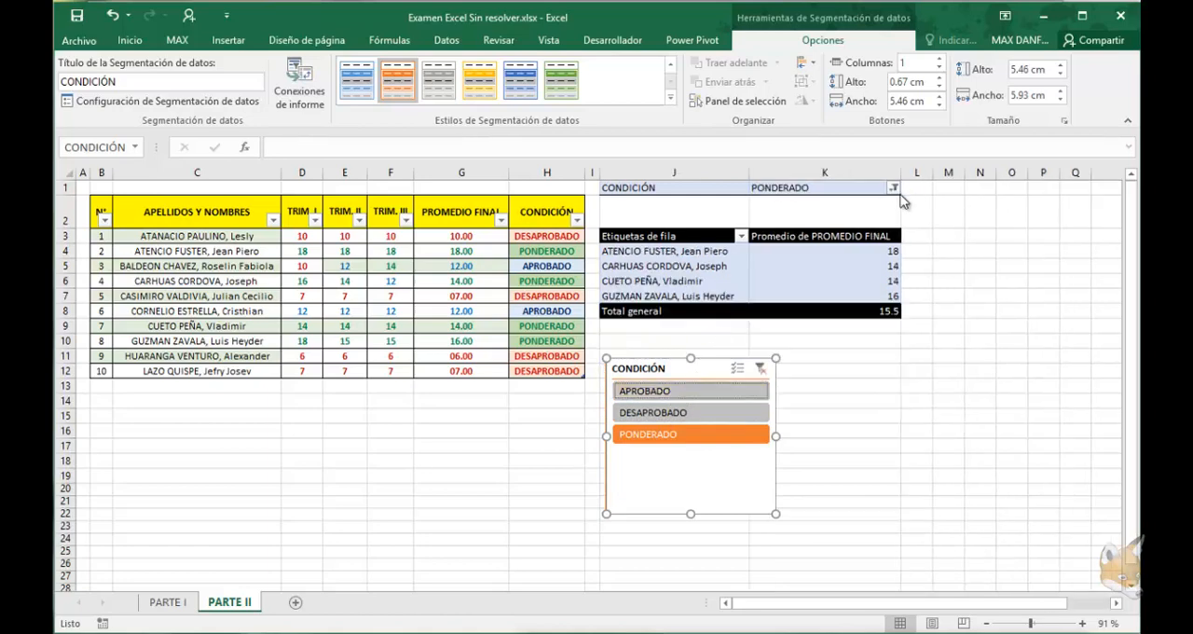
Reset the PivotTable's CONDICIÓN report filter to all items and close the PivotTable field list
{"action": "left_click", "coordinate": [893, 188]}
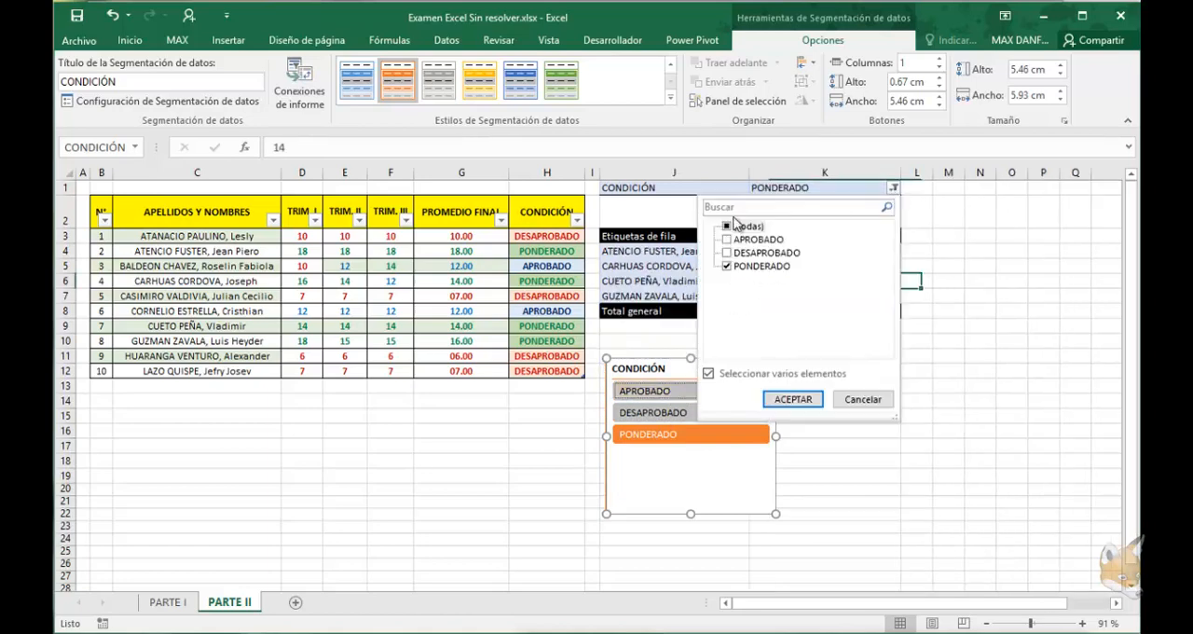
{"action": "left_click", "coordinate": [729, 226]}
{"action": "left_click", "coordinate": [793, 399]}
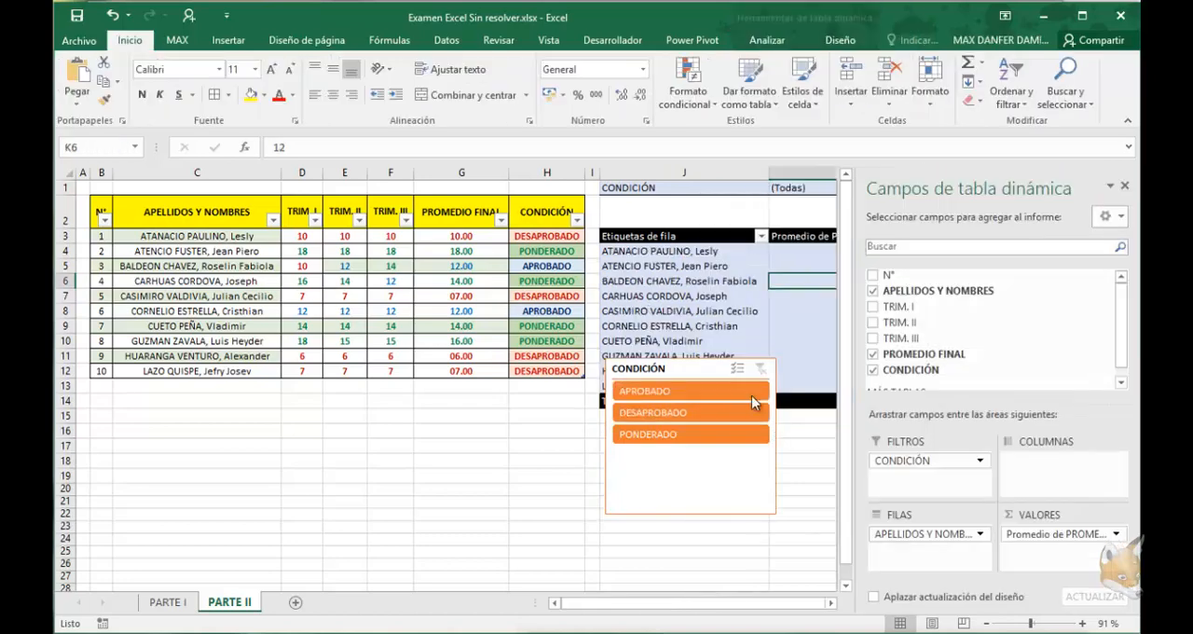
{"action": "left_click", "coordinate": [1124, 186]}
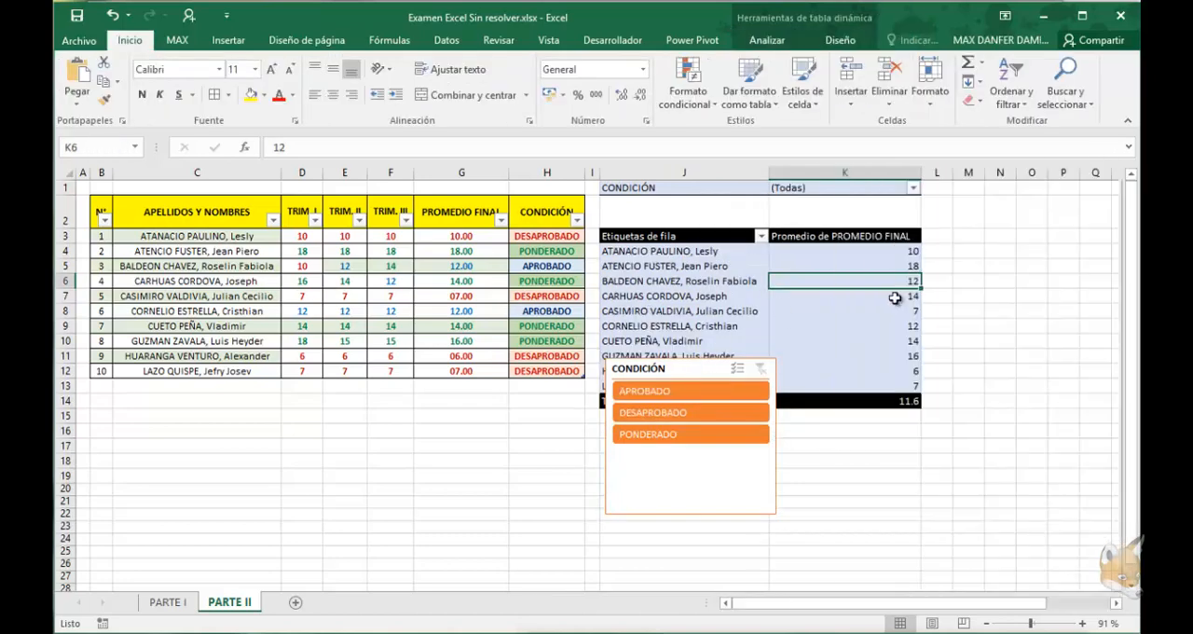
Use the CONDICIÓN slicer to filter by each condition singly, ending with APROBADO and PONDERADO selected together
{"action": "left_click", "coordinate": [697, 393]}
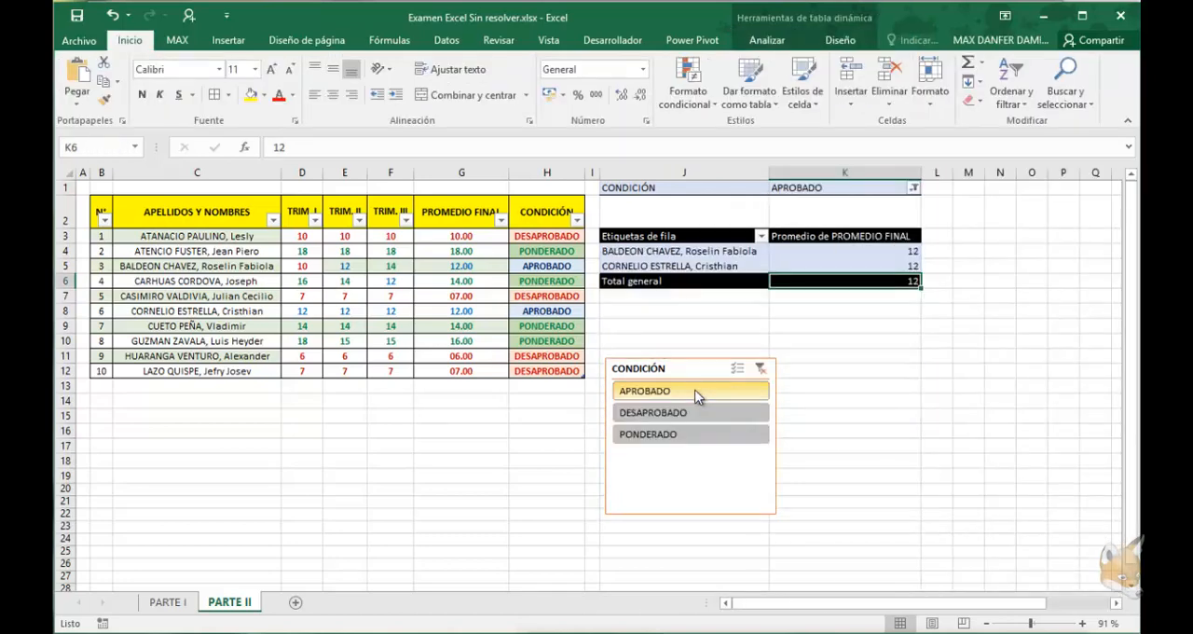
{"action": "left_click", "coordinate": [671, 415]}
{"action": "left_click", "coordinate": [651, 435]}
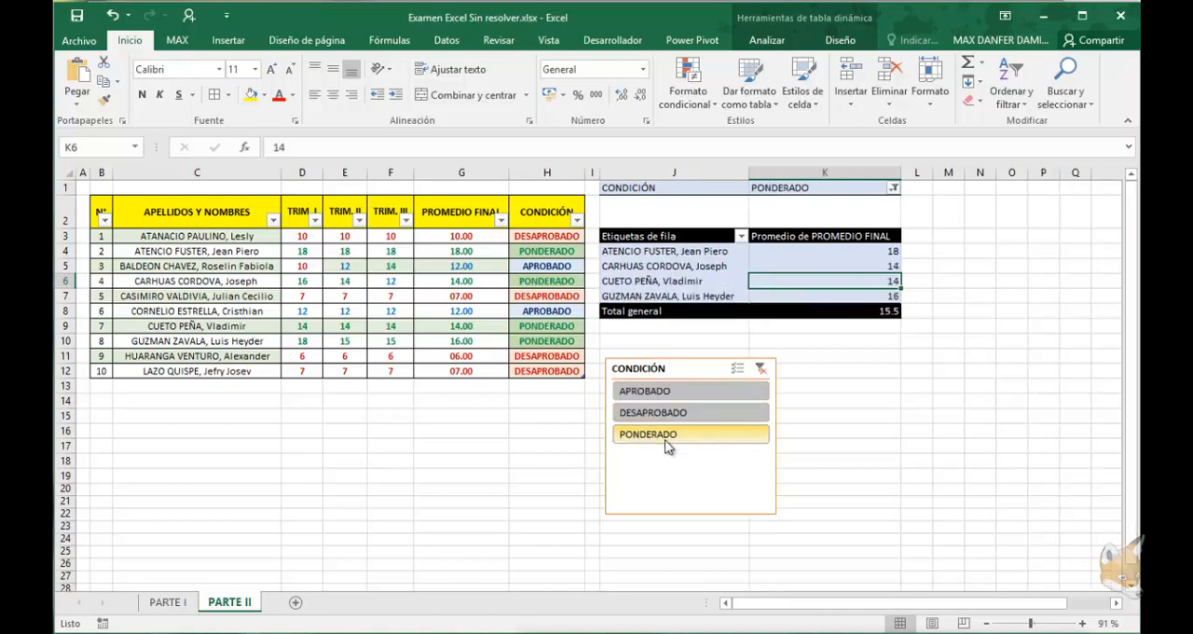
{"action": "left_click", "coordinate": [666, 393], "text": "ctrl"}
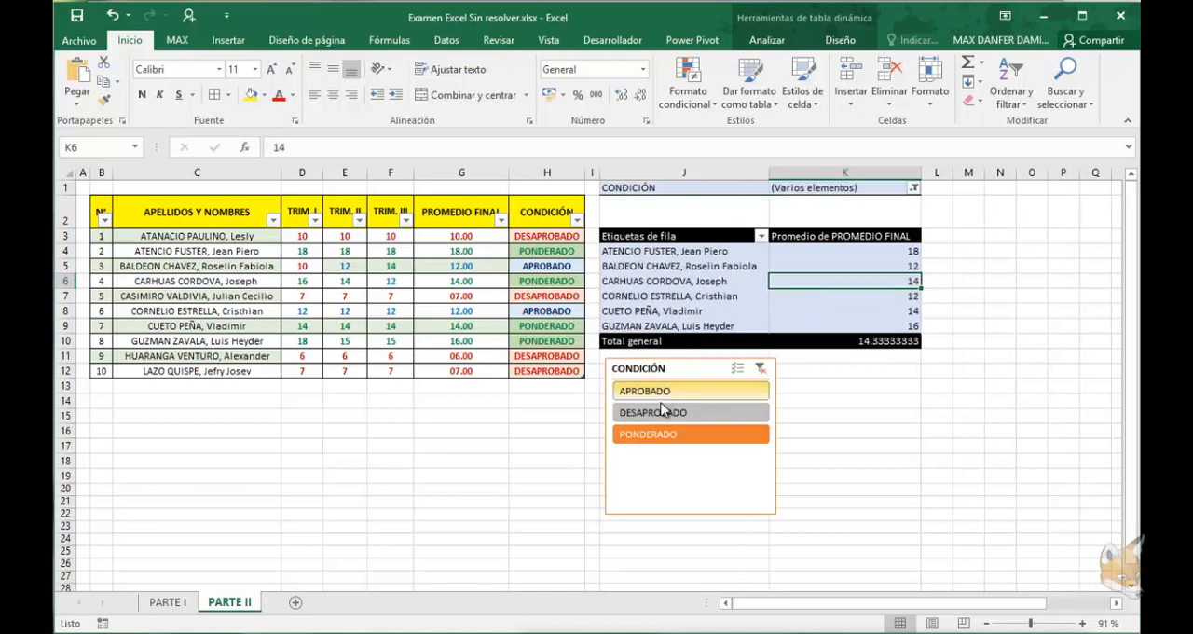